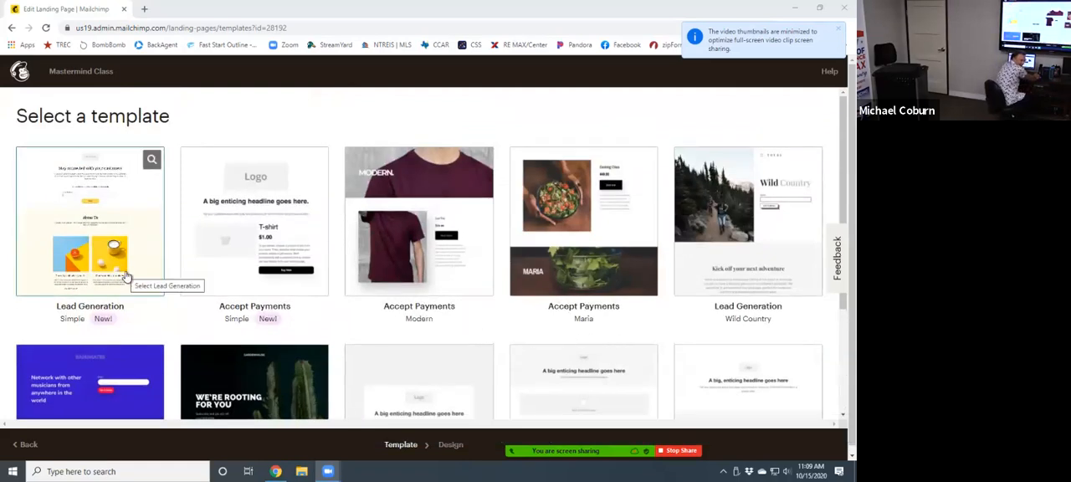
- Start the landing page from the simple Lead Generation template and look through its sections
{"action": "left_click", "coordinate": [93, 215]}
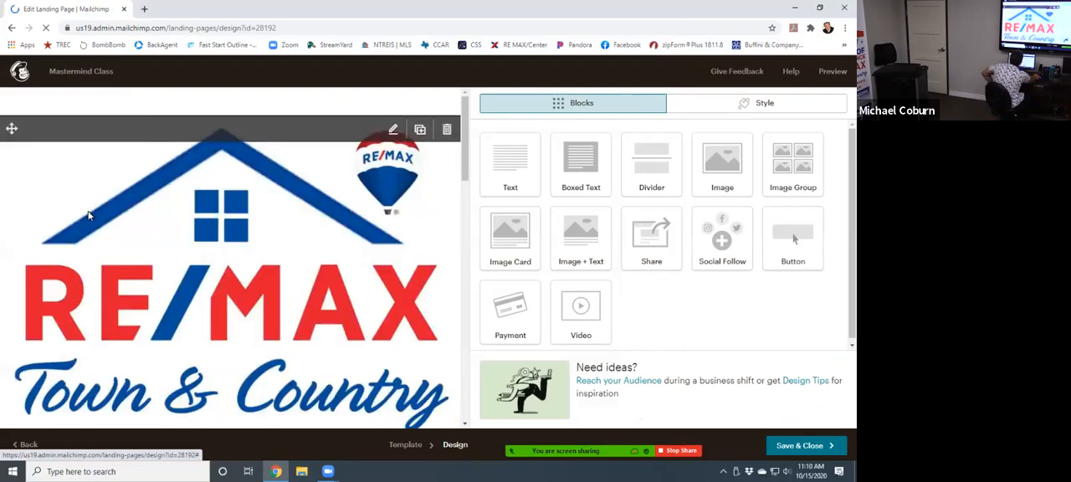
{"action": "scroll", "coordinate": [255, 270], "scroll_direction": "down", "scroll_amount": 3}
{"action": "scroll", "coordinate": [257, 279], "scroll_direction": "up", "scroll_amount": 3}
{"action": "scroll", "coordinate": [255, 279], "scroll_direction": "down", "scroll_amount": 4}
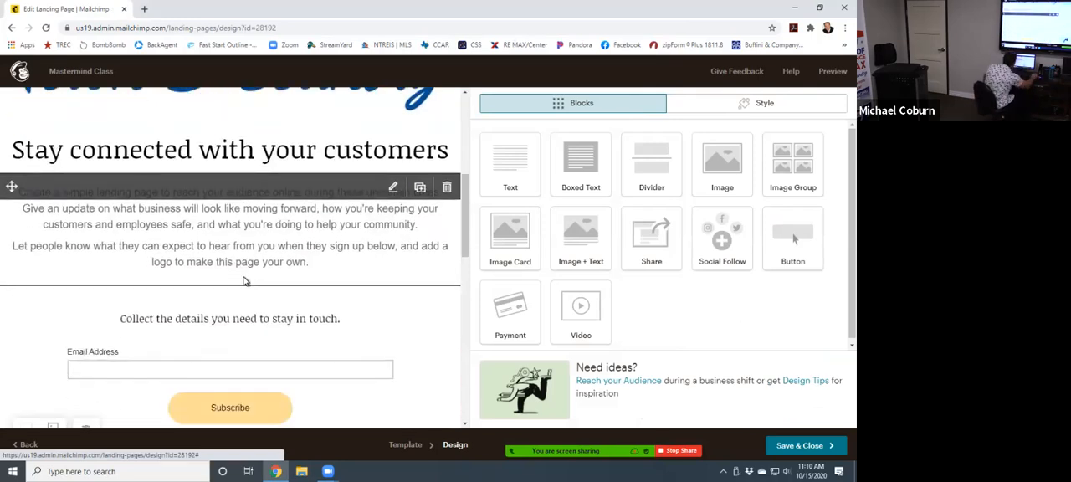
{"action": "scroll", "coordinate": [98, 249], "scroll_direction": "up", "scroll_amount": 4}
{"action": "scroll", "coordinate": [304, 255], "scroll_direction": "down", "scroll_amount": 1}
{"action": "scroll", "coordinate": [304, 255], "scroll_direction": "down", "scroll_amount": 15}
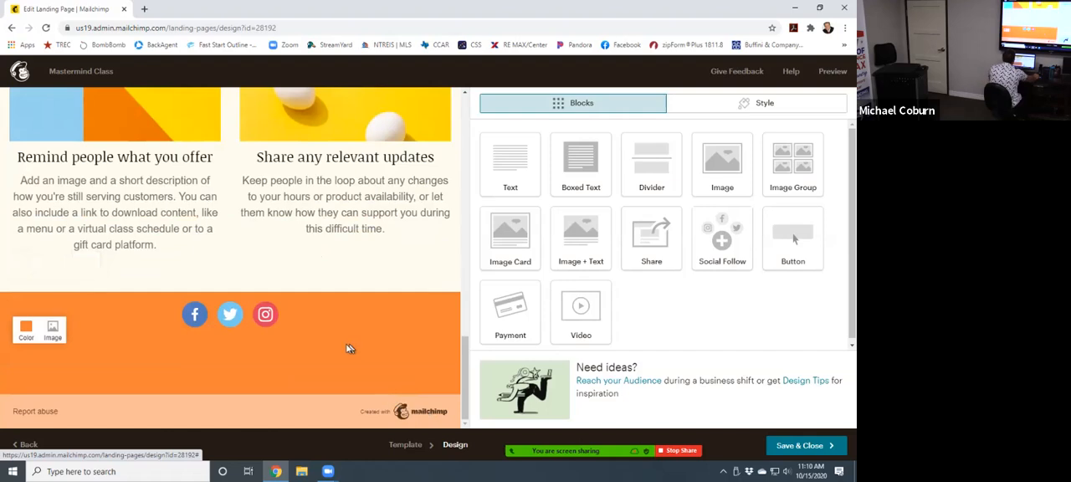
- Widen the page preview beside the content blocks and set the browser zoom to 100%
{"action": "key", "text": "ctrl+minus"}
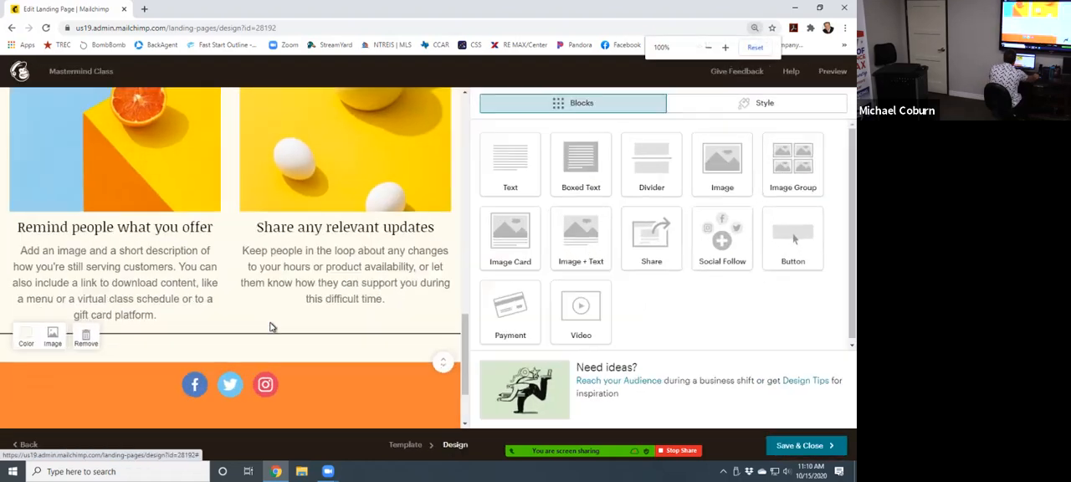
{"action": "key", "text": "ctrl+minus"}
{"action": "key", "text": "ctrl+plus"}
{"action": "key", "text": "ctrl+plus"}
{"action": "key", "text": "ctrl+plus"}
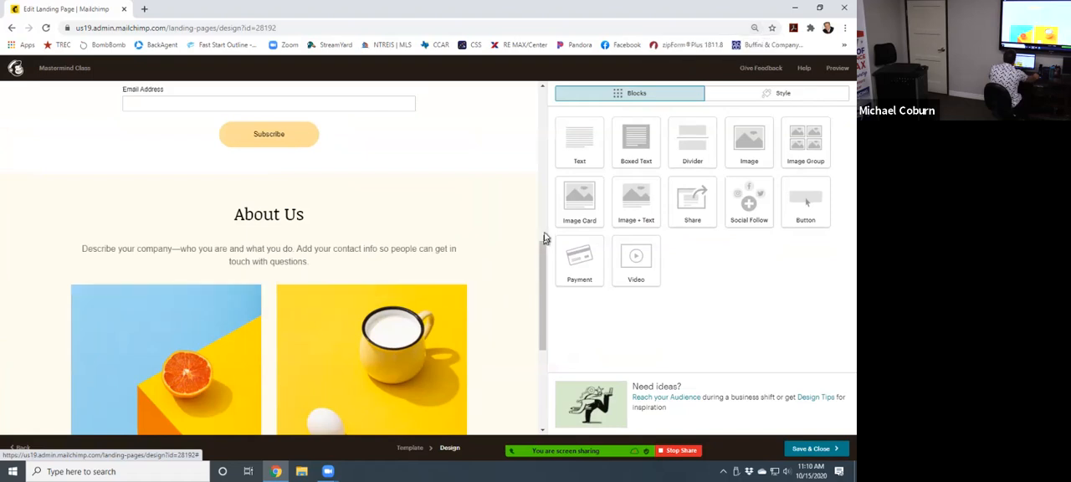
{"action": "left_click_drag", "start_coordinate": [545, 230], "coordinate": [624, 232]}
{"action": "key", "text": "ctrl+plus"}
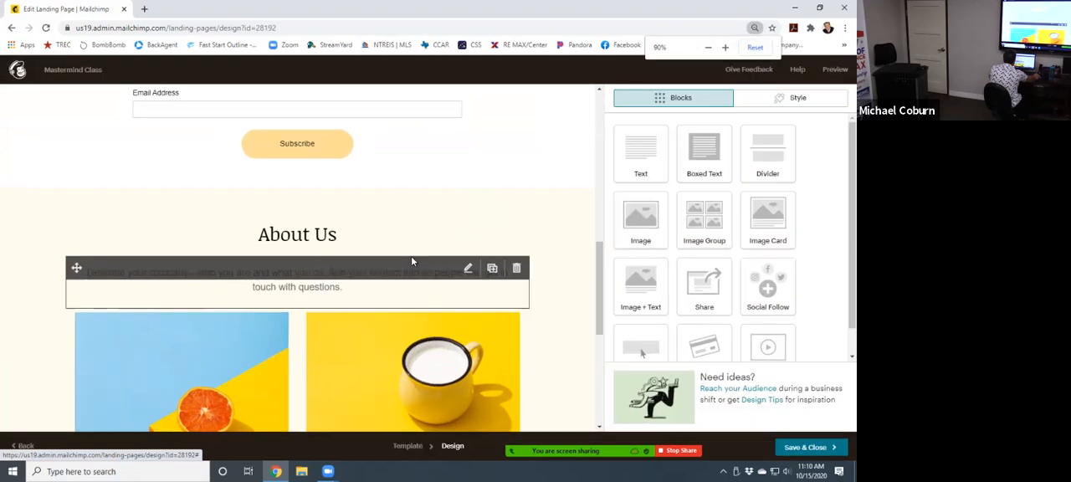
{"action": "key", "text": "ctrl+plus"}
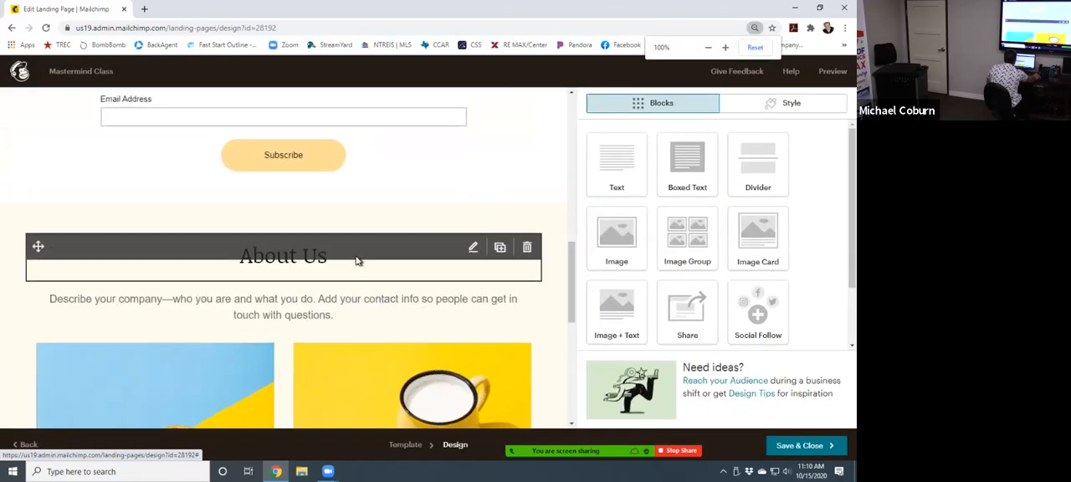
- Review the content options of the logo image block at the head of the page and close them
{"action": "scroll", "coordinate": [356, 260], "scroll_direction": "up", "scroll_amount": 4}
{"action": "scroll", "coordinate": [347, 262], "scroll_direction": "up", "scroll_amount": 3}
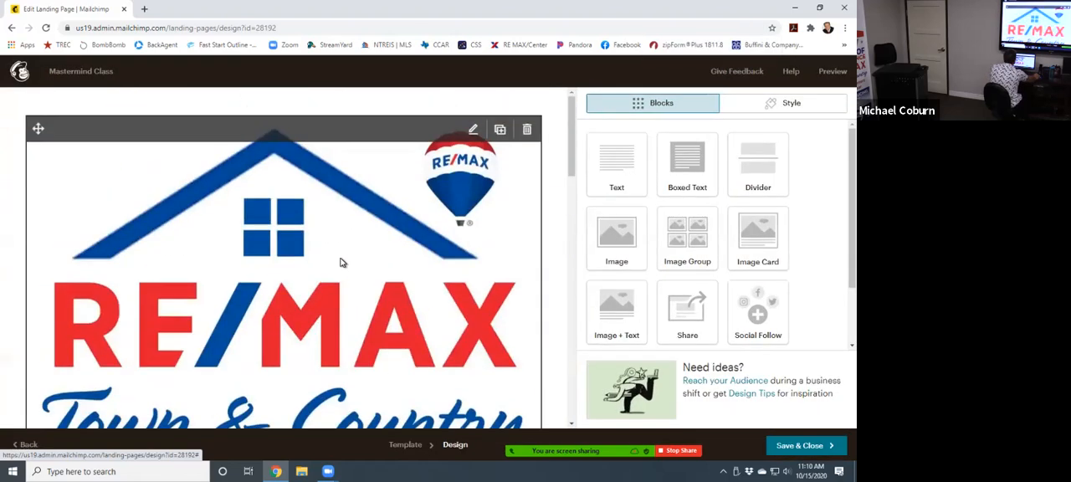
{"action": "left_click", "coordinate": [293, 250]}
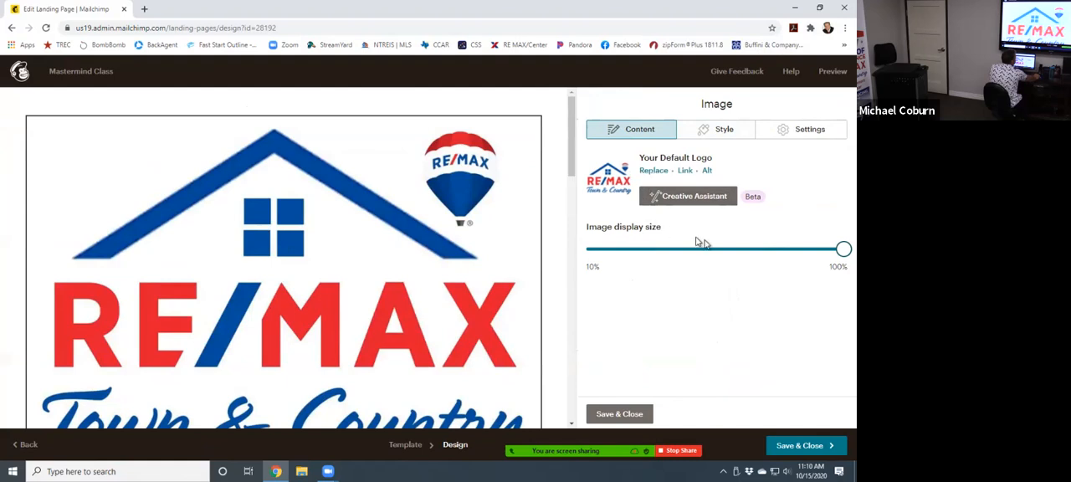
{"action": "left_click", "coordinate": [640, 413]}
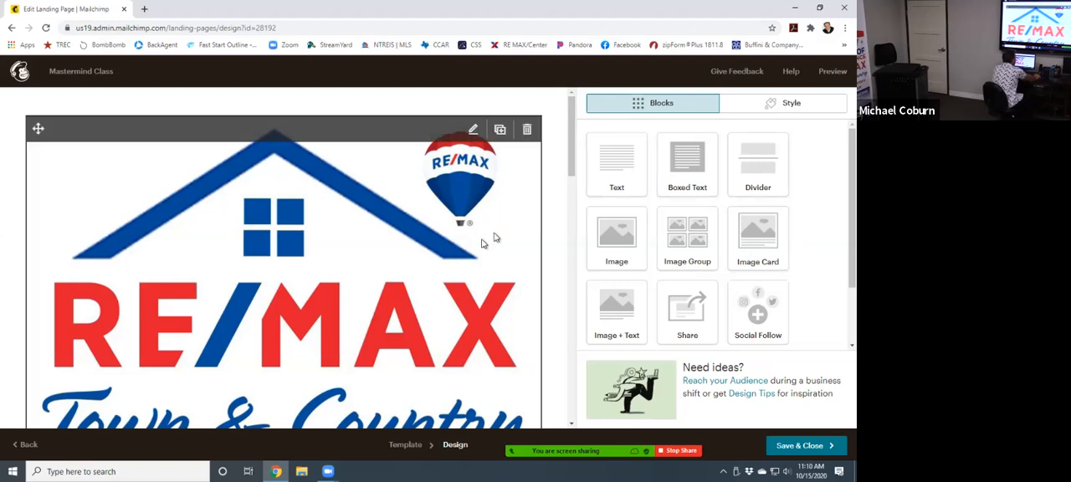
- Replace the default logo with the uploaded file REMAX_TC_Balloon only_new from the REMAX Logos folder and save the image block
{"action": "left_click", "coordinate": [313, 219]}
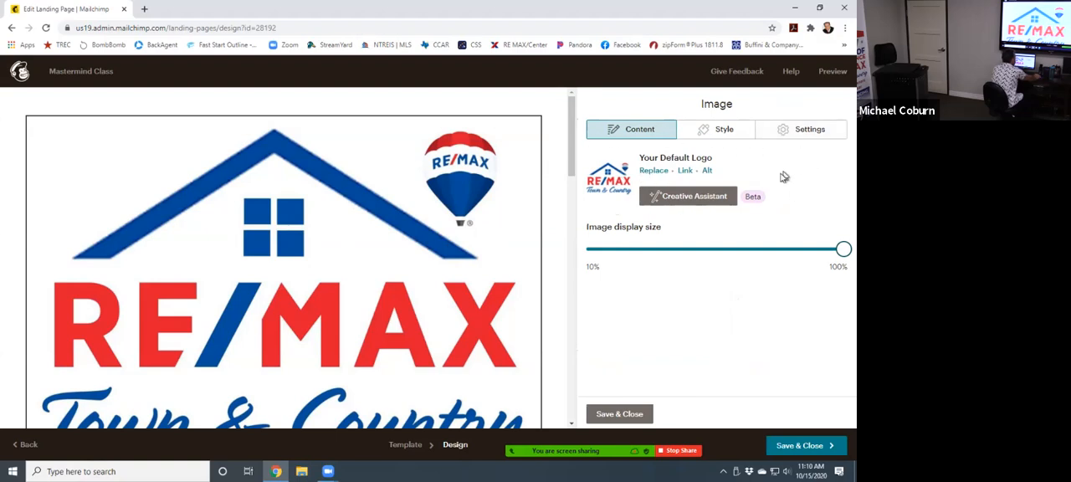
{"action": "left_click", "coordinate": [656, 172]}
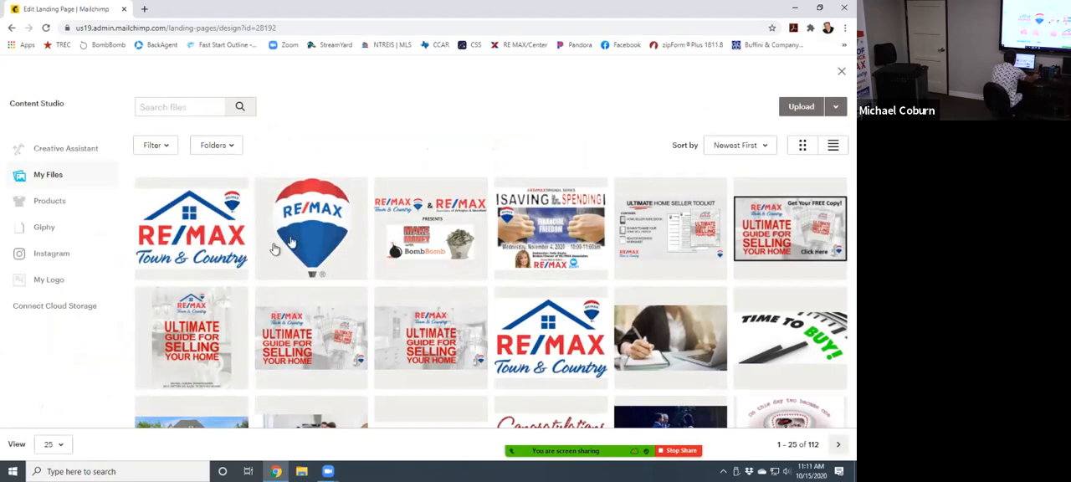
{"action": "scroll", "coordinate": [391, 296], "scroll_direction": "down", "scroll_amount": 1}
{"action": "scroll", "coordinate": [391, 296], "scroll_direction": "down", "scroll_amount": 3}
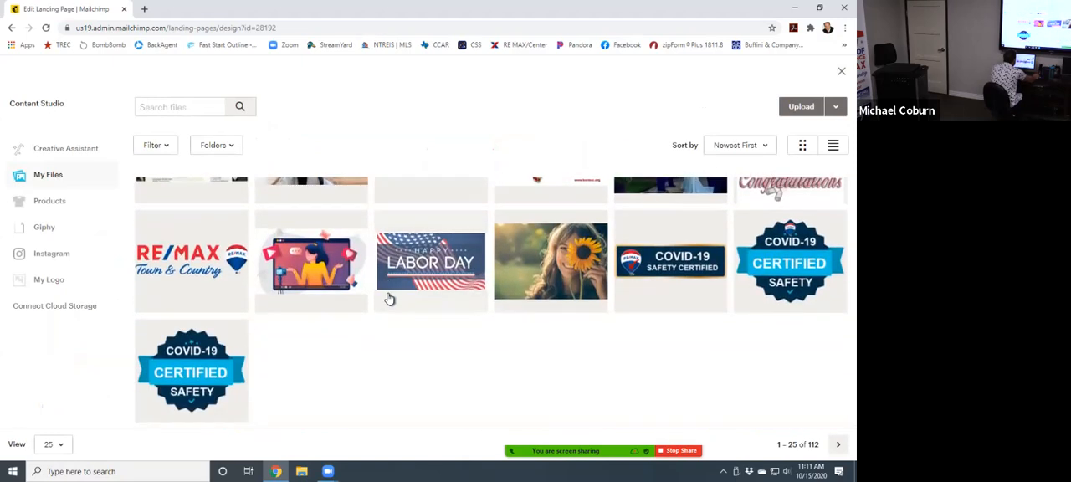
{"action": "scroll", "coordinate": [402, 268], "scroll_direction": "up", "scroll_amount": 4}
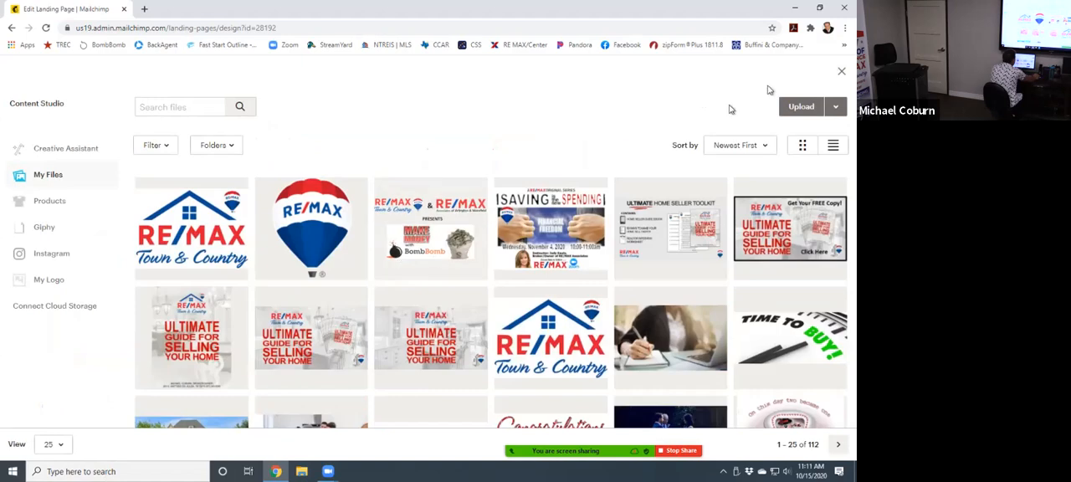
{"action": "left_click", "coordinate": [813, 108]}
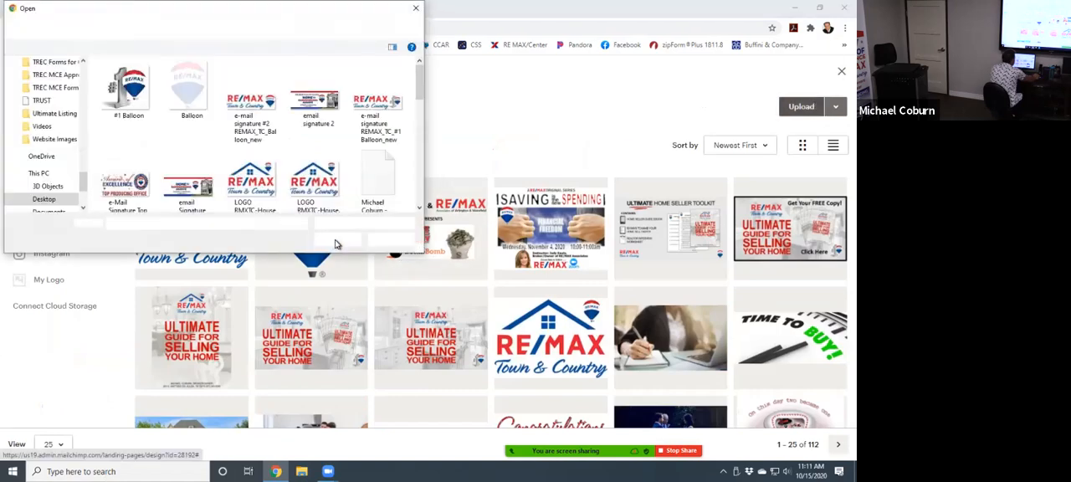
{"action": "scroll", "coordinate": [352, 151], "scroll_direction": "down", "scroll_amount": 4}
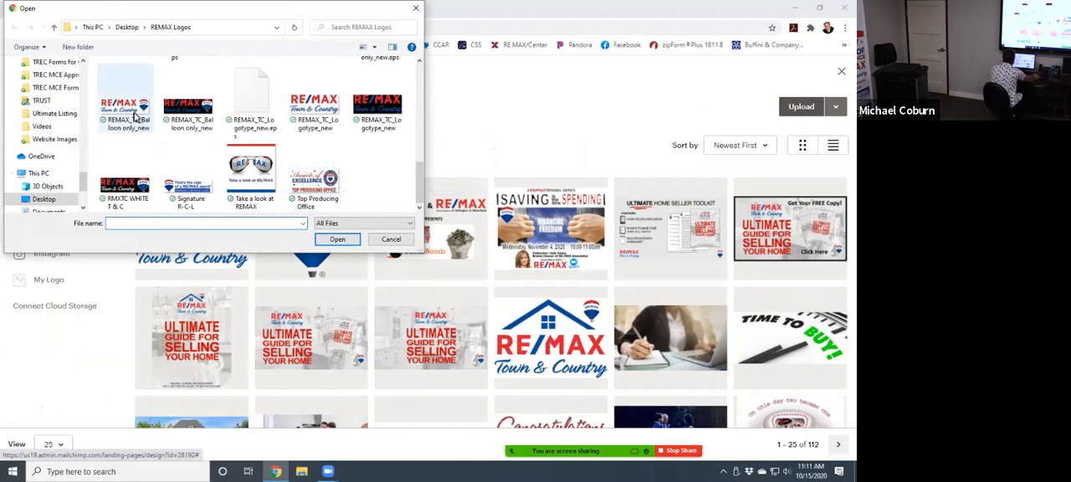
{"action": "left_click_drag", "start_coordinate": [319, 17], "coordinate": [334, 34]}
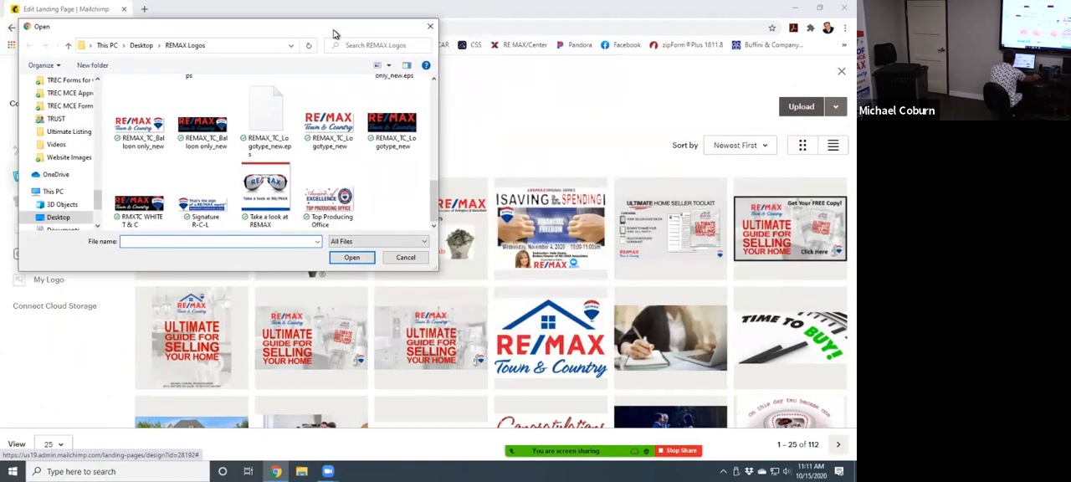
{"action": "double_click", "coordinate": [140, 125]}
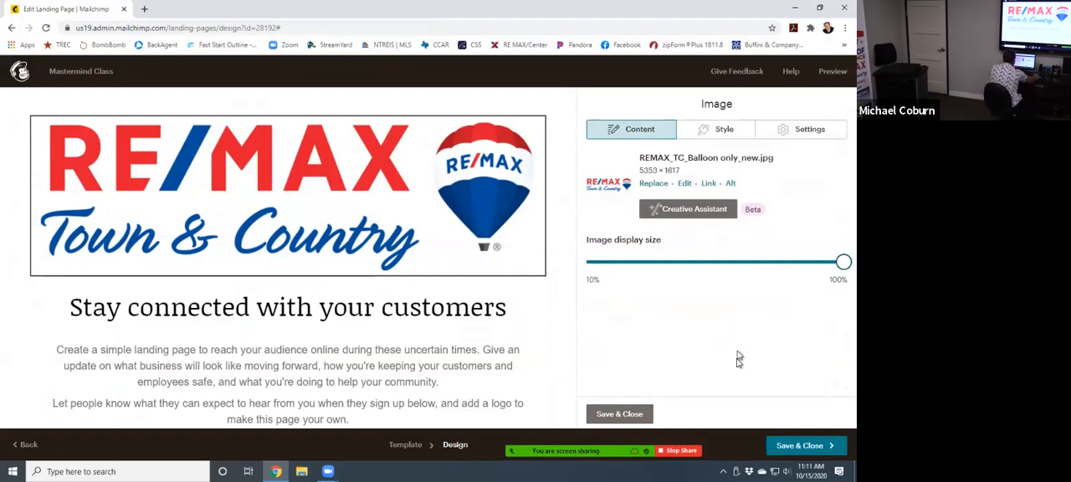
{"action": "left_click", "coordinate": [623, 414]}
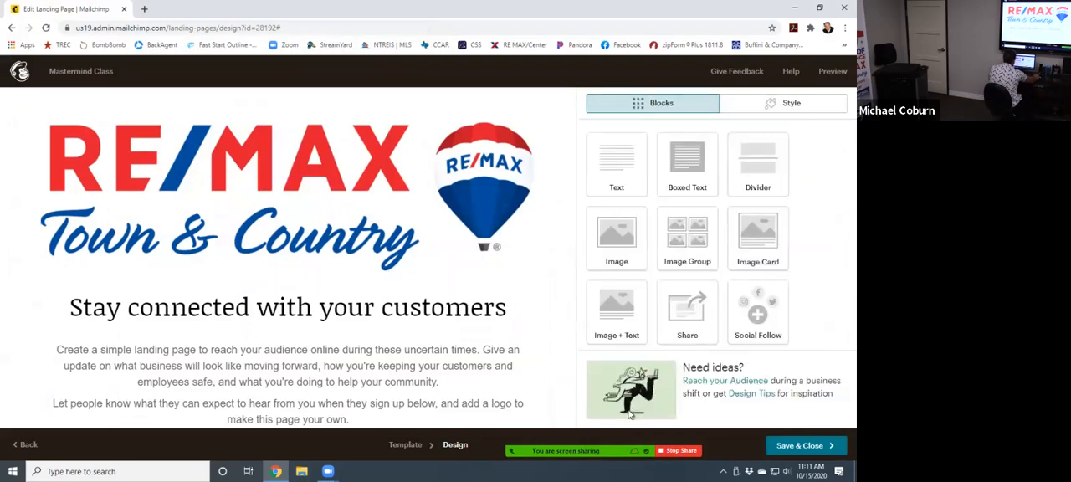
- Replace the text of the "Stay connected with your customers" heading with "Ultimate"
{"action": "left_click", "coordinate": [312, 313]}
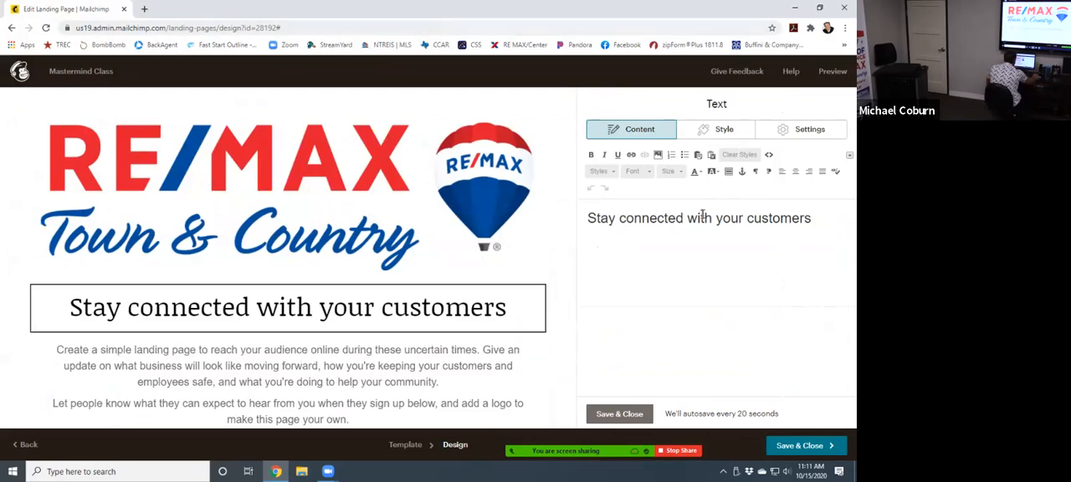
{"action": "left_click_drag", "start_coordinate": [819, 218], "coordinate": [552, 214]}
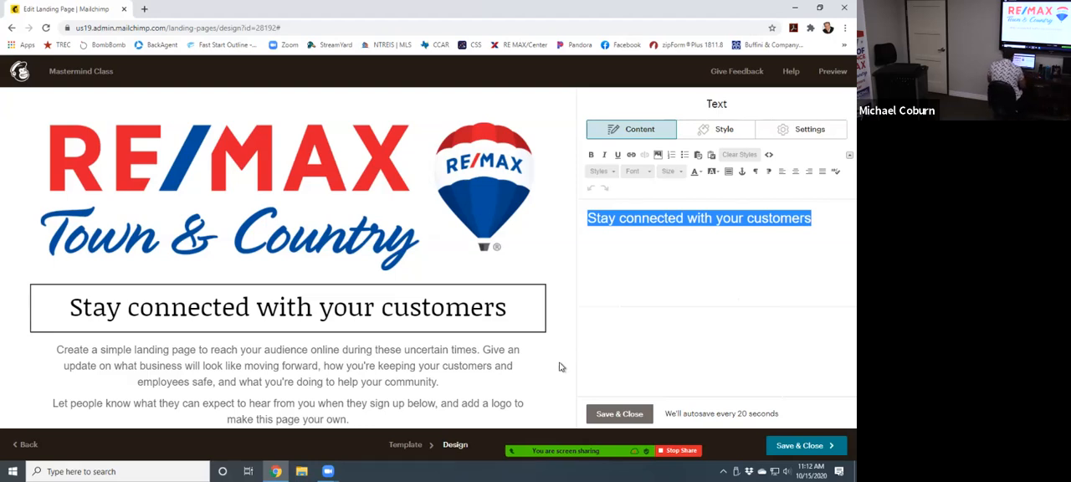
{"action": "type", "text": "U"}
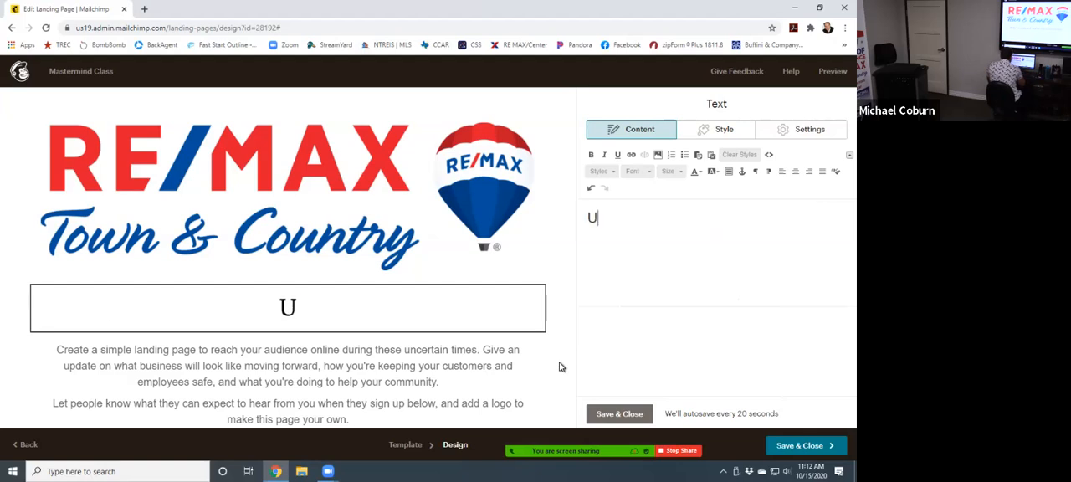
{"action": "type", "text": "ltimat"}
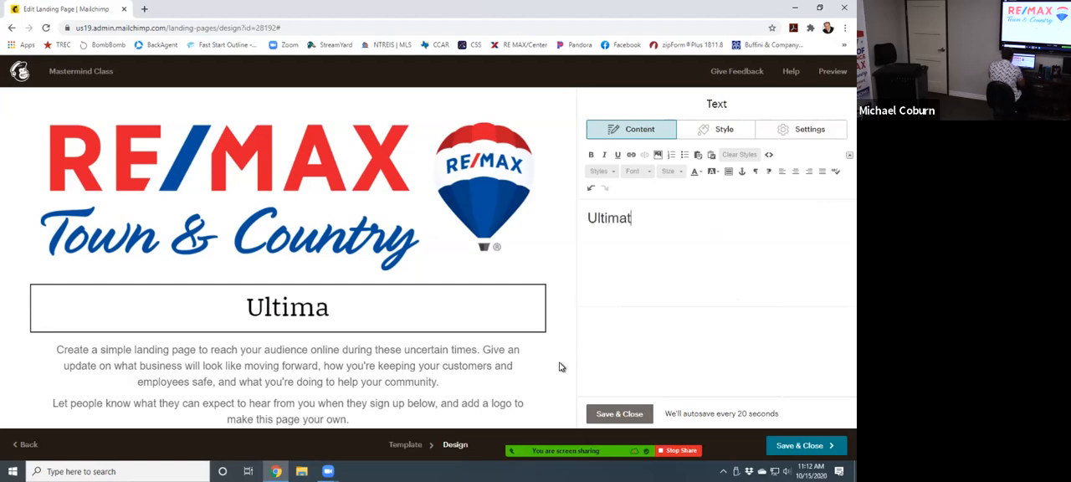
{"action": "type", "text": "e Guide "}
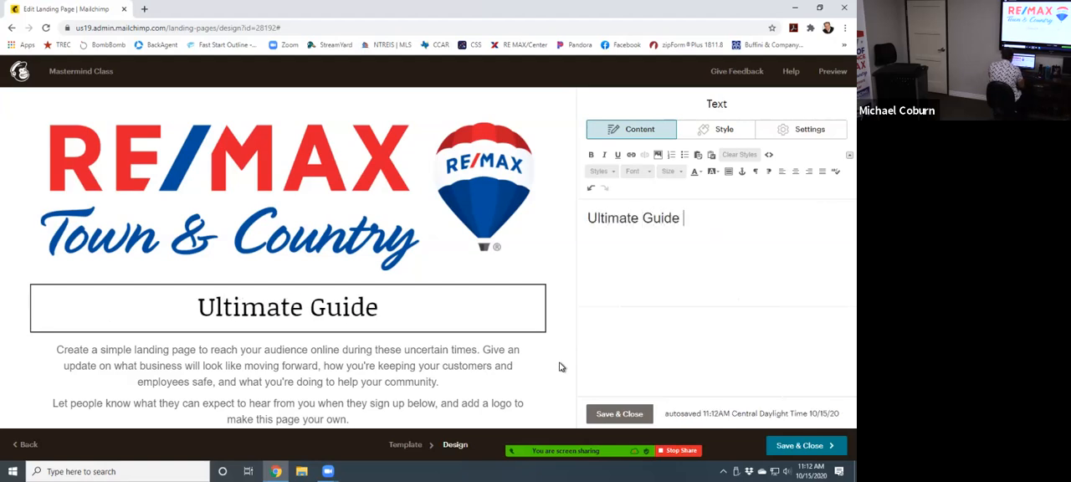
{"action": "type", "text": "for Se"}
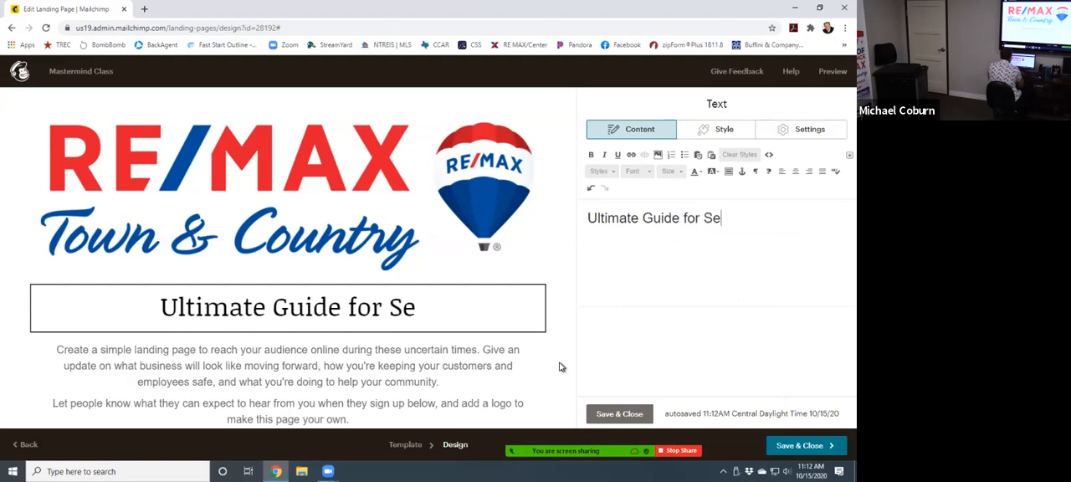
{"action": "type", "text": "lling Your"}
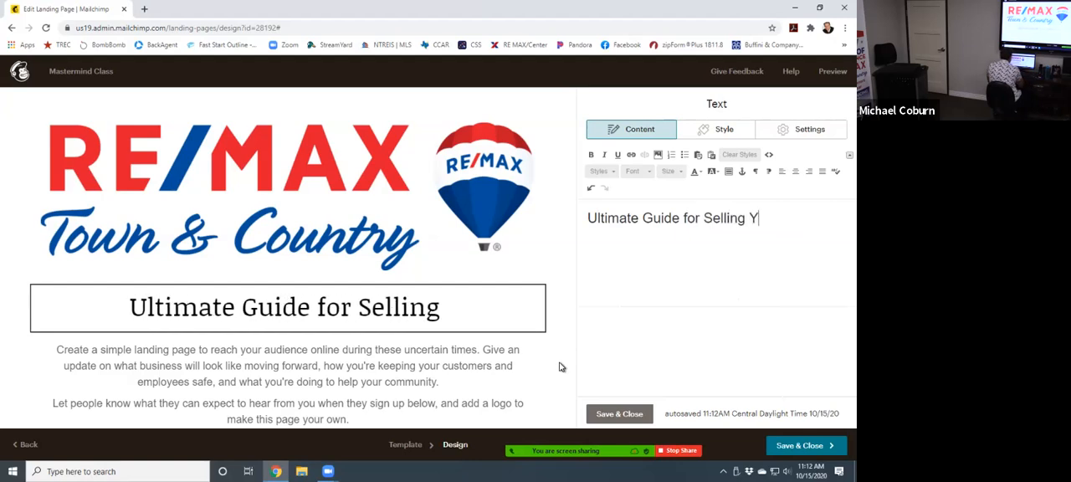
{"action": "key", "text": "BackSpace"}
{"action": "key", "text": "BackSpace"}
{"action": "key", "text": "BackSpace"}
{"action": "key", "text": "BackSpace"}
{"action": "key", "text": "BackSpace"}
{"action": "key", "text": "BackSpace"}
{"action": "key", "text": "BackSpace"}
{"action": "key", "text": "BackSpace"}
{"action": "key", "text": "BackSpace"}
{"action": "key", "text": "BackSpace"}
{"action": "key", "text": "BackSpace"}
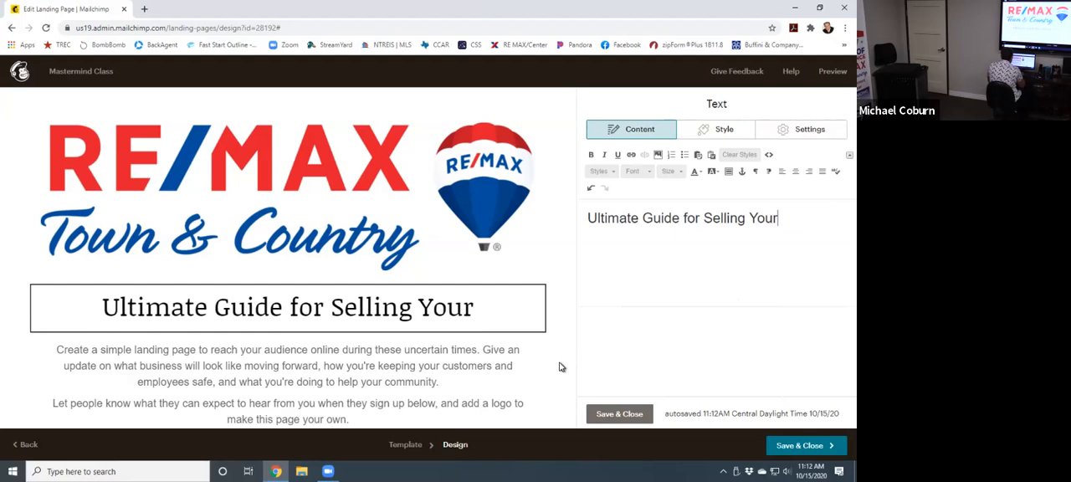
{"action": "key", "text": "BackSpace"}
{"action": "key", "text": "BackSpace"}
{"action": "key", "text": "BackSpace"}
{"action": "key", "text": "BackSpace"}
{"action": "key", "text": "BackSpace"}
{"action": "key", "text": "BackSpace"}
{"action": "key", "text": "BackSpace"}
{"action": "key", "text": "BackSpace"}
{"action": "key", "text": "BackSpace"}
{"action": "key", "text": "BackSpace"}
{"action": "key", "text": "BackSpace"}
{"action": "key", "text": "BackSpace"}
{"action": "key", "text": "BackSpace"}
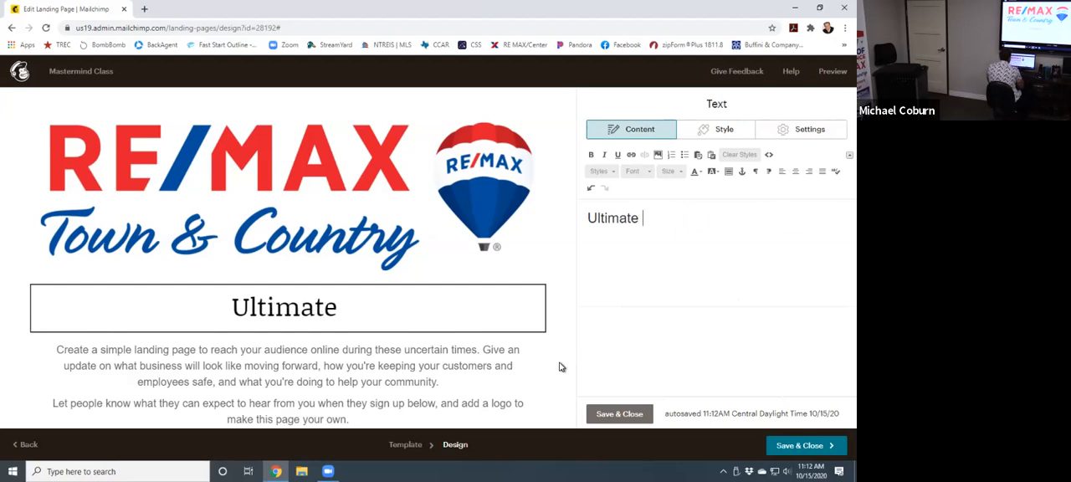
- Complete the heading text so that it reads "Ultimate Home Seller Tool Kit"
{"action": "type", "text": "Ho,me"}
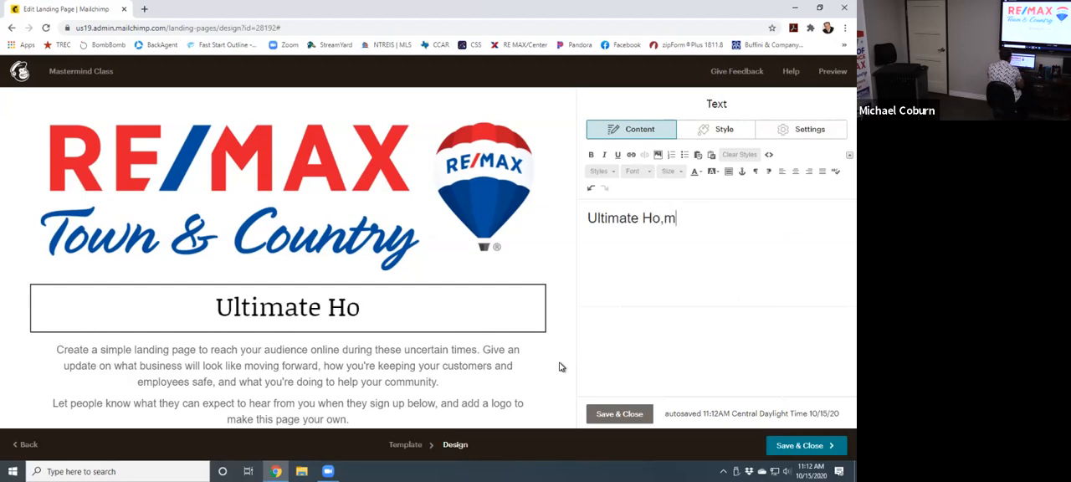
{"action": "key", "text": "BackSpace"}
{"action": "key", "text": "BackSpace"}
{"action": "key", "text": "BackSpace"}
{"action": "type", "text": "me Se"}
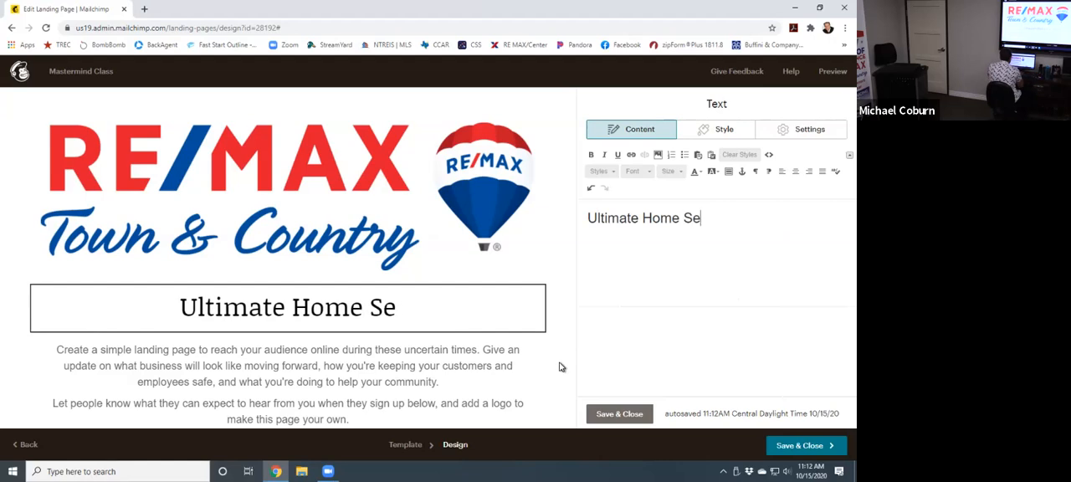
{"action": "type", "text": "ller Tool Kit"}
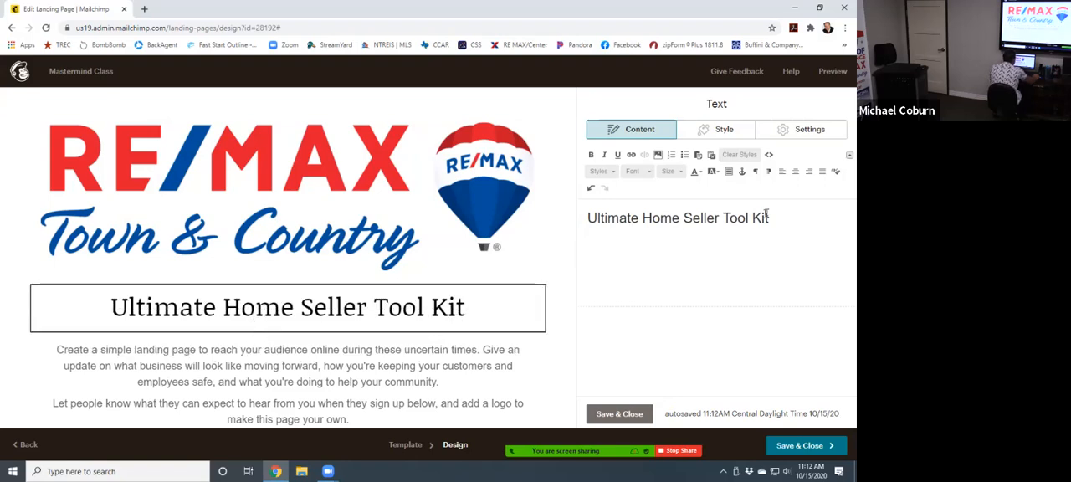
- Apply the heading 1 style to the "Ultimate Home Seller Tool Kit" heading text
{"action": "left_click_drag", "start_coordinate": [774, 218], "coordinate": [576, 221]}
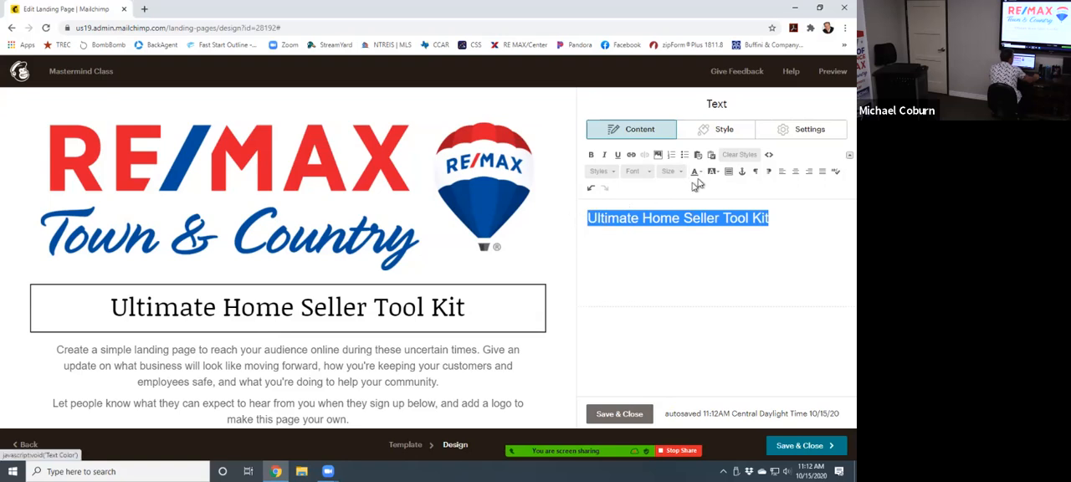
{"action": "left_click", "coordinate": [601, 170]}
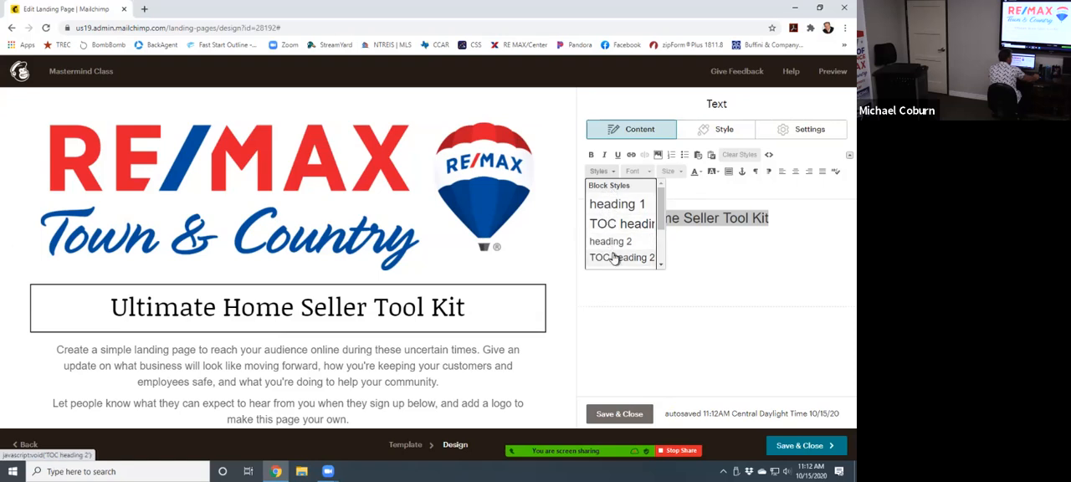
{"action": "left_click", "coordinate": [614, 204]}
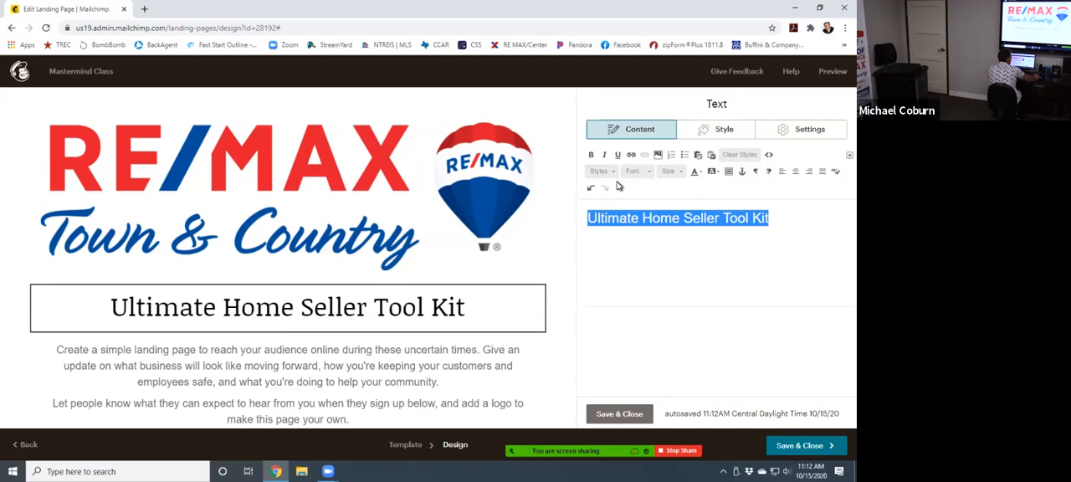
- Try the fonts Comic Sans MS, Courier New and Arial on the heading text
{"action": "left_click", "coordinate": [636, 172]}
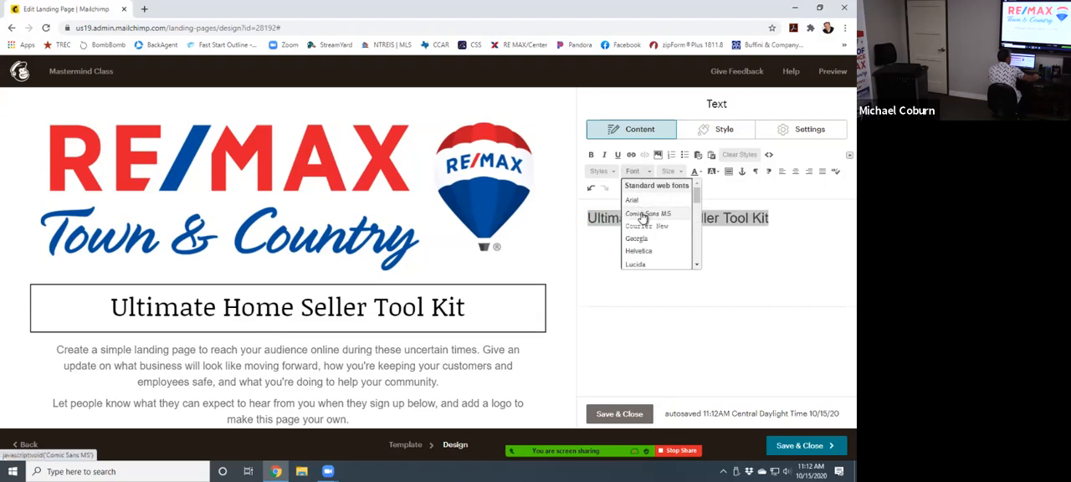
{"action": "left_click", "coordinate": [646, 215]}
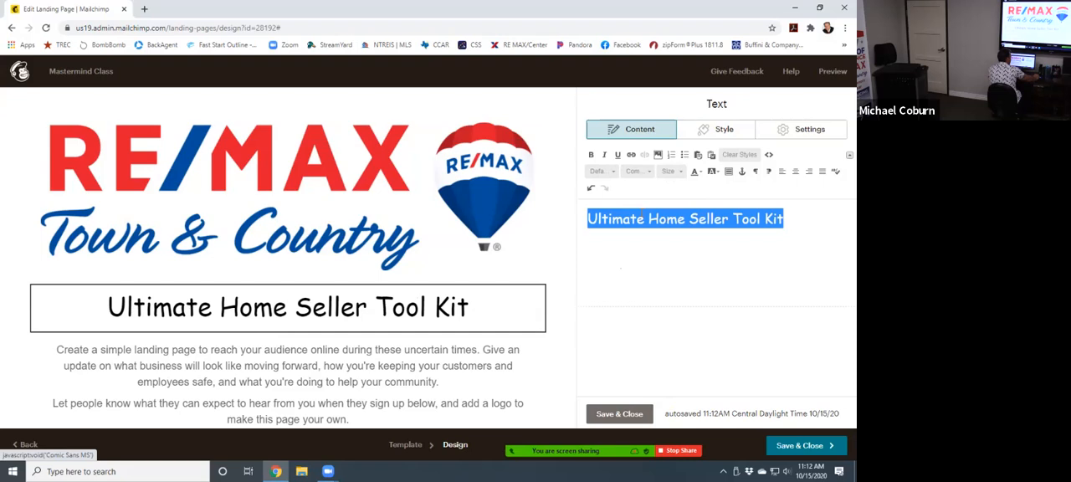
{"action": "left_click", "coordinate": [650, 172]}
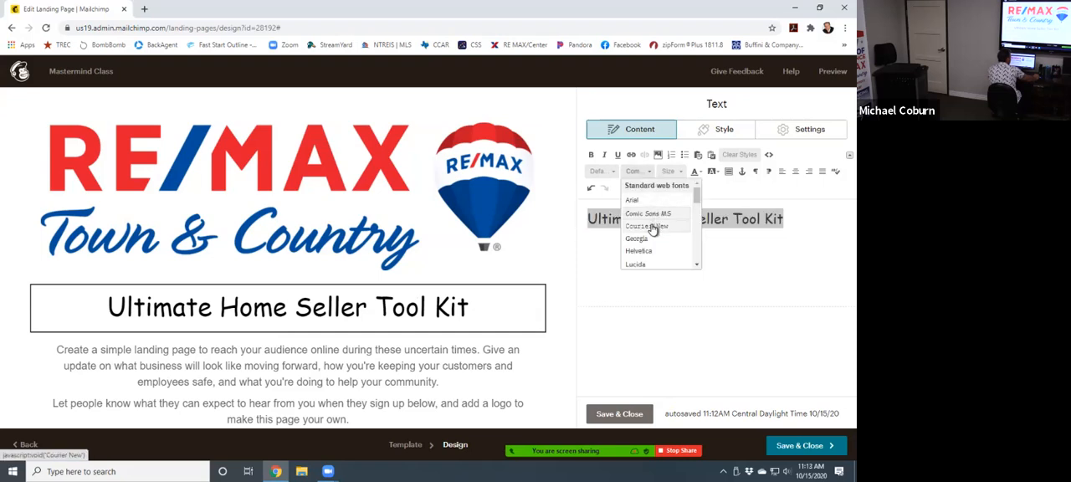
{"action": "left_click", "coordinate": [652, 228]}
{"action": "left_click", "coordinate": [646, 175]}
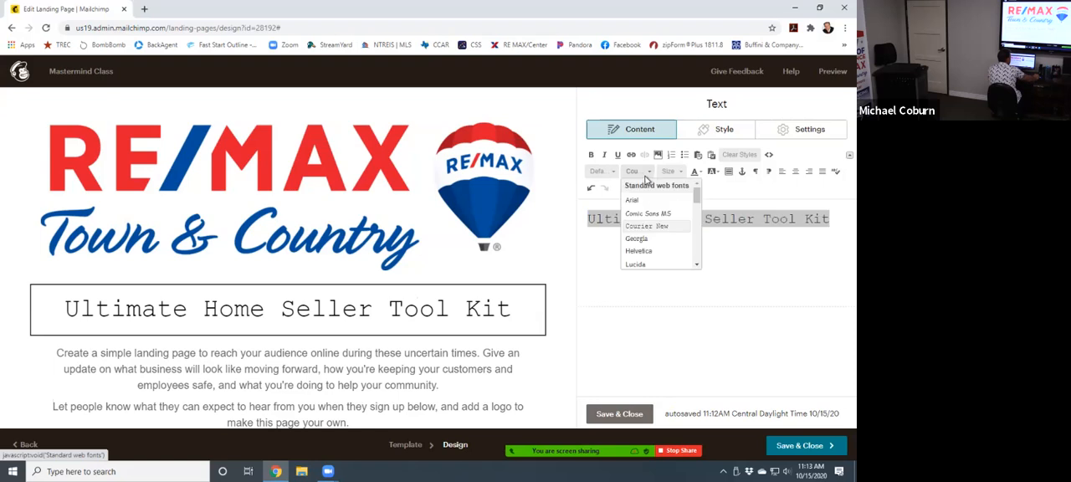
{"action": "left_click", "coordinate": [644, 204]}
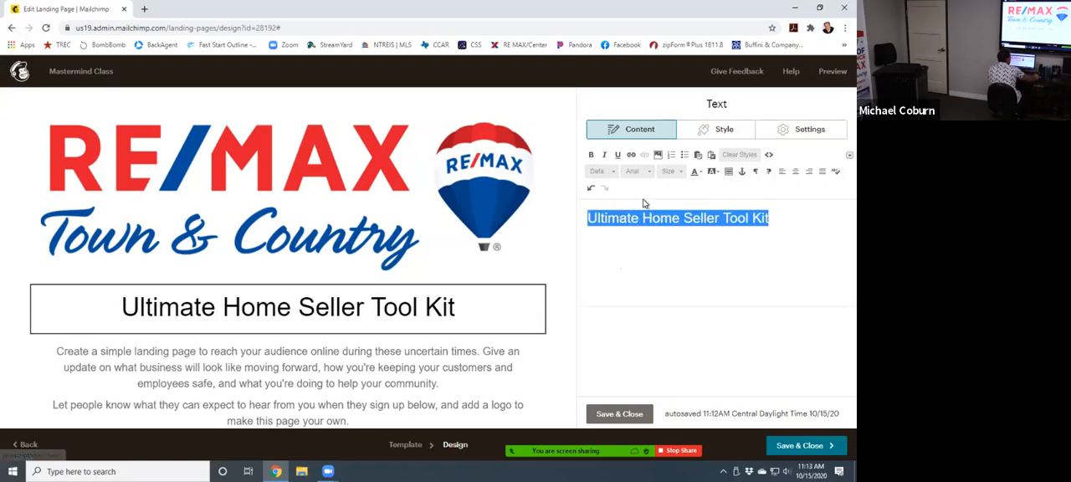
- Set the heading's font to Courier New and make it bold, italic and underlined
{"action": "left_click", "coordinate": [636, 174]}
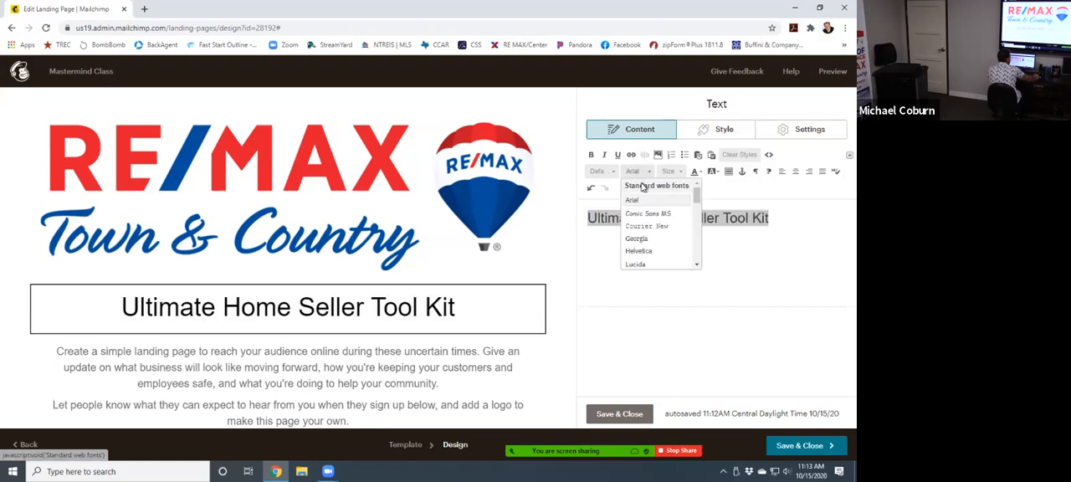
{"action": "left_click", "coordinate": [647, 227]}
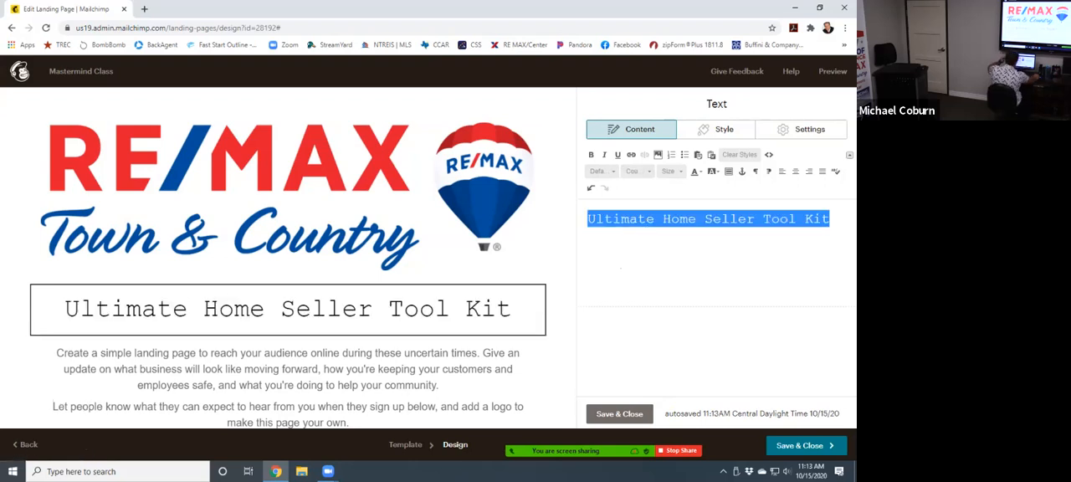
{"action": "left_click", "coordinate": [593, 157]}
{"action": "left_click", "coordinate": [604, 157]}
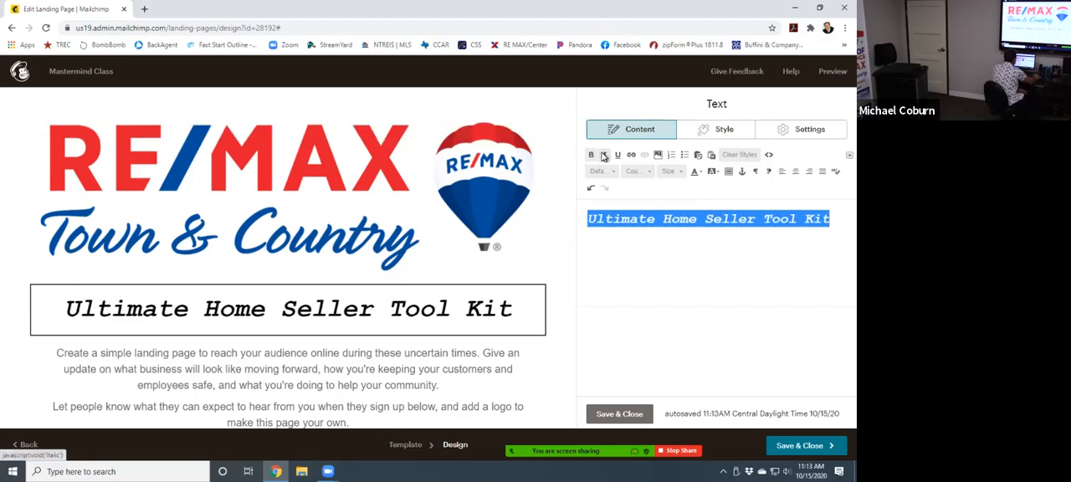
{"action": "left_click", "coordinate": [618, 157]}
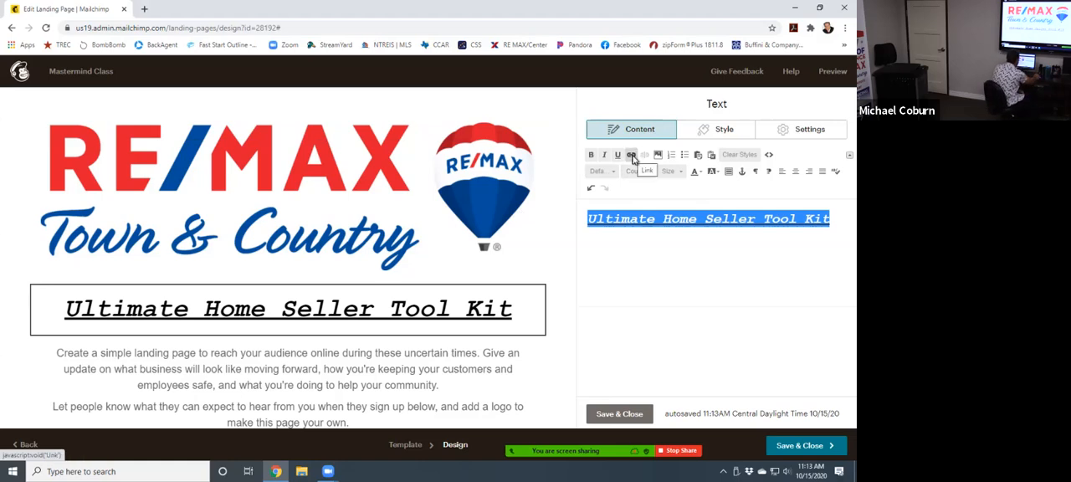
{"action": "left_click", "coordinate": [632, 154]}
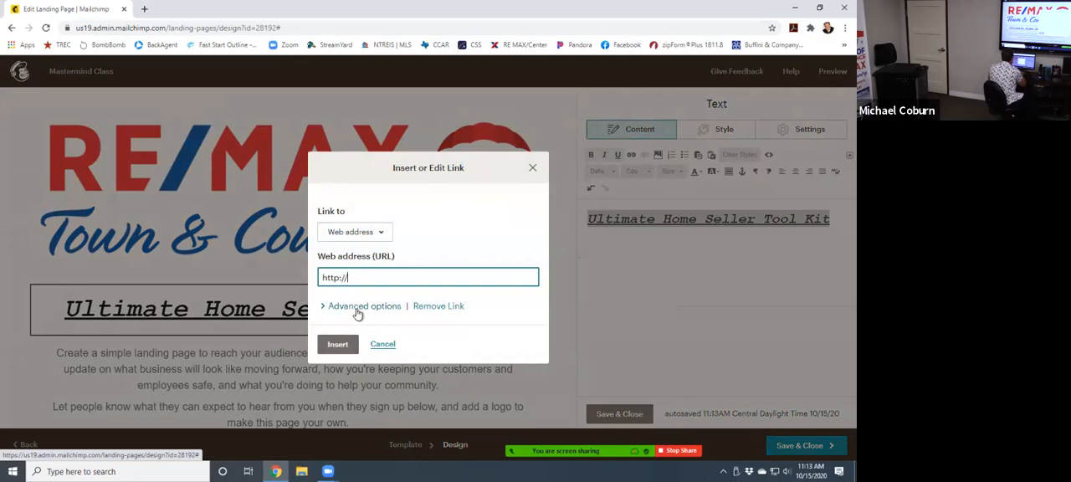
{"action": "type", "text": "www.michaelcoburn.com"}
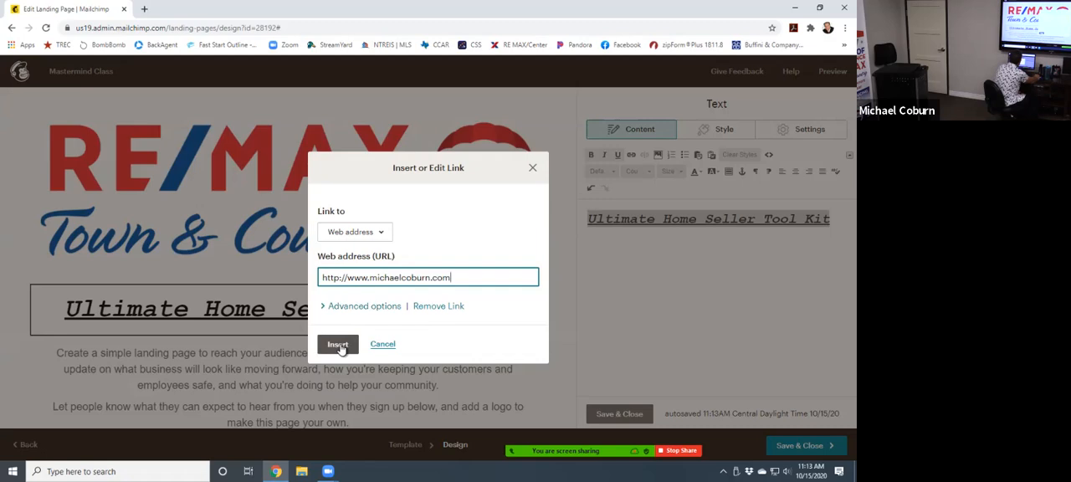
{"action": "left_click", "coordinate": [338, 345]}
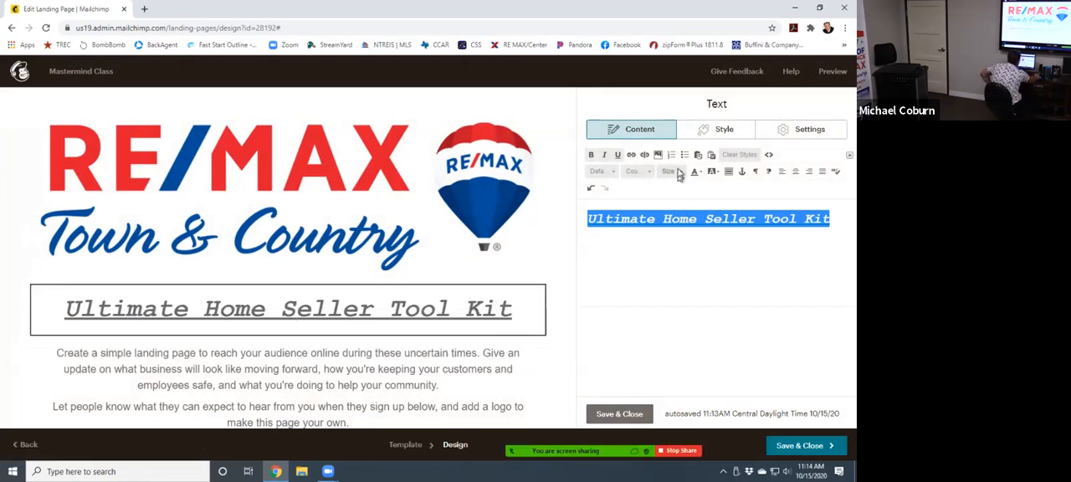
- Set the text colour of the whole linked heading to Blue
{"action": "left_click", "coordinate": [837, 219]}
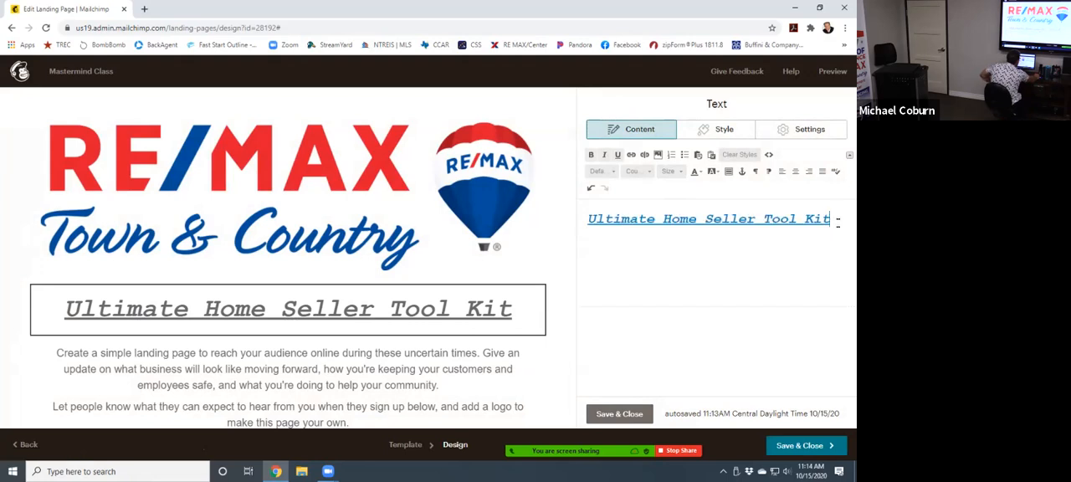
{"action": "left_click", "coordinate": [702, 172]}
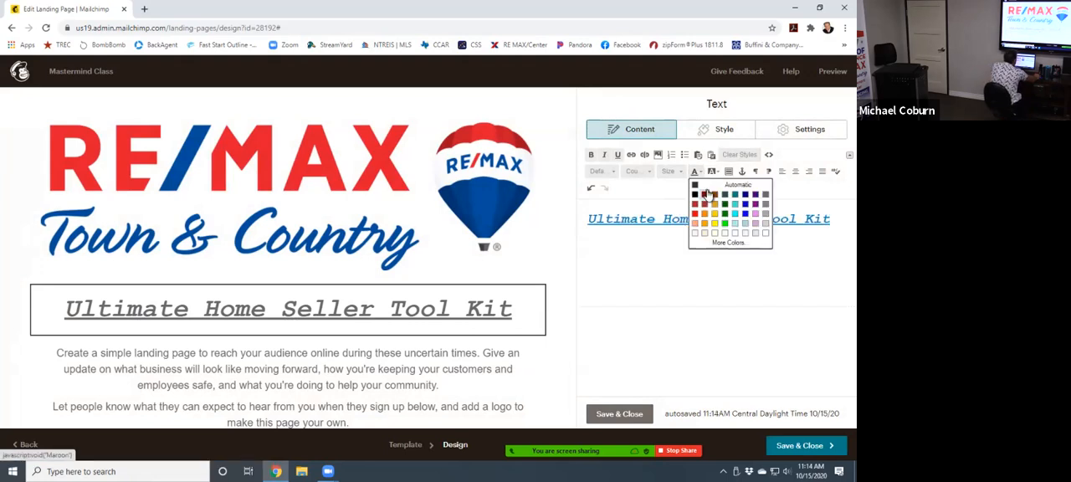
{"action": "left_click", "coordinate": [741, 215]}
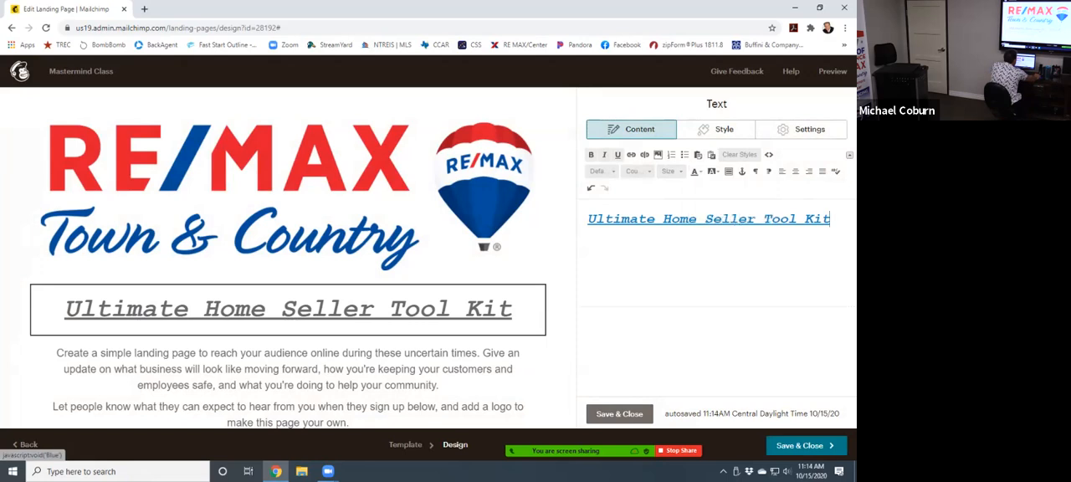
{"action": "left_click_drag", "start_coordinate": [834, 218], "coordinate": [560, 223]}
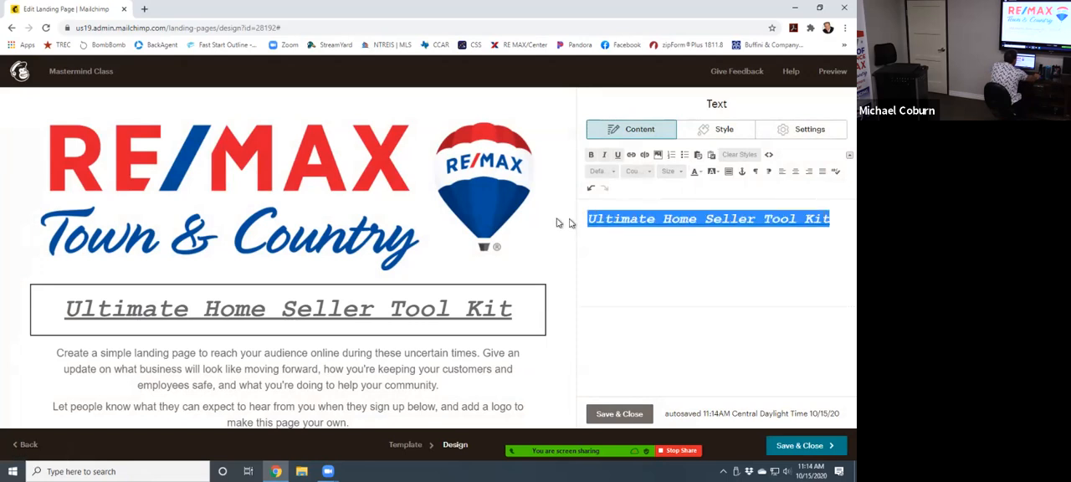
{"action": "left_click", "coordinate": [702, 172]}
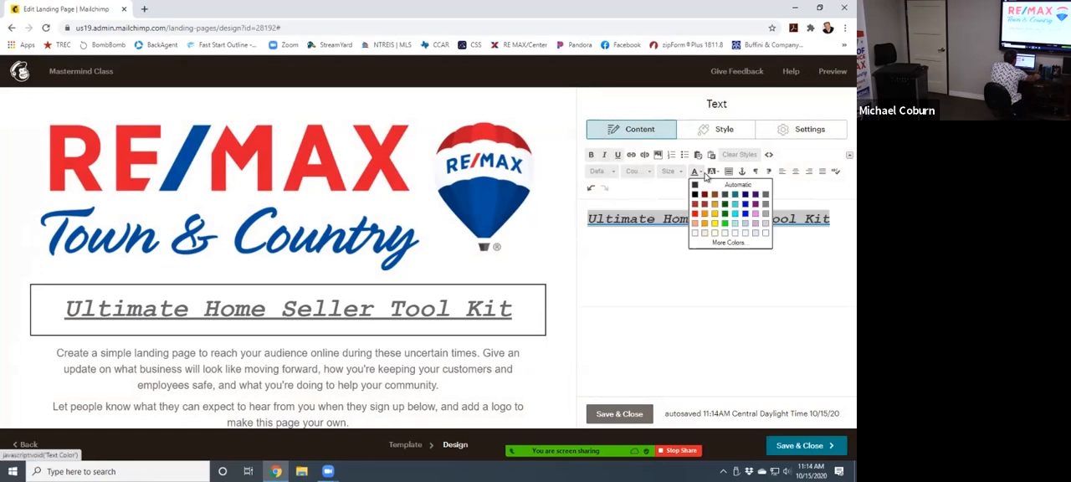
{"action": "left_click", "coordinate": [745, 214]}
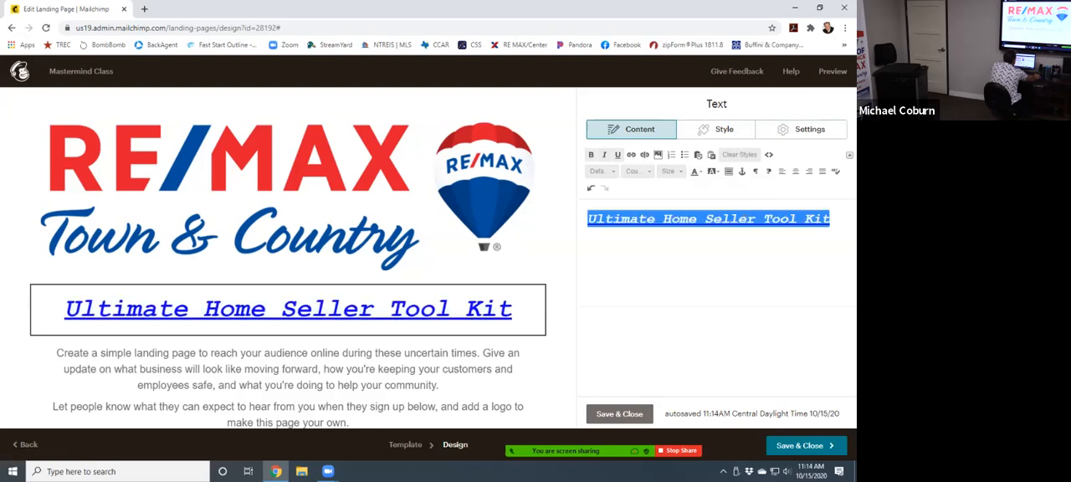
- Set the heading's text colour to red, toggle its bold formatting, and save the text block
{"action": "left_click", "coordinate": [592, 156]}
{"action": "left_click", "coordinate": [593, 157]}
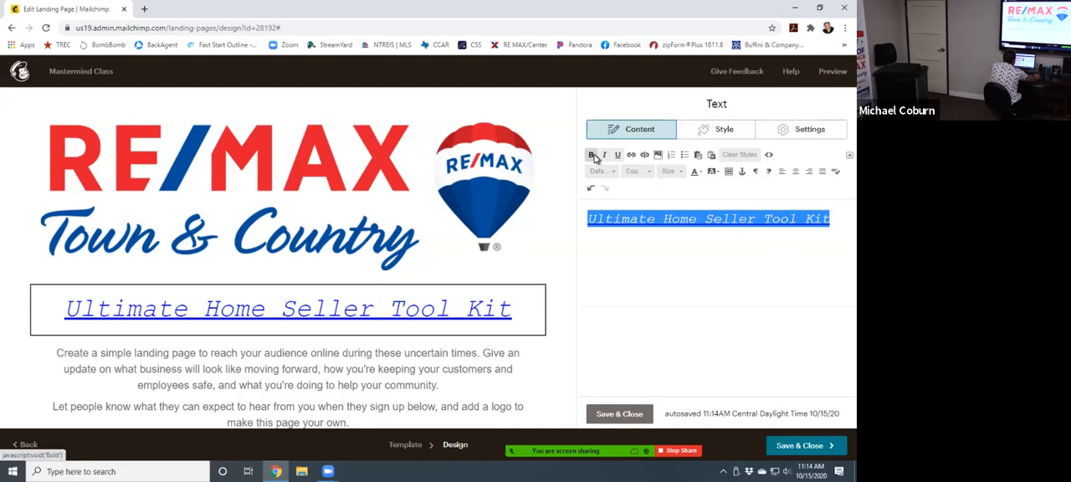
{"action": "left_click", "coordinate": [701, 171]}
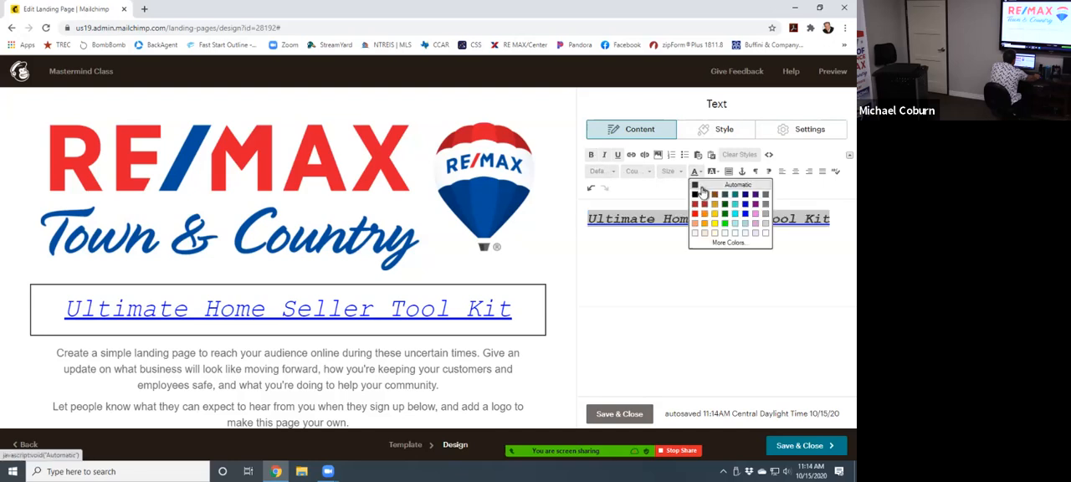
{"action": "left_click", "coordinate": [695, 214]}
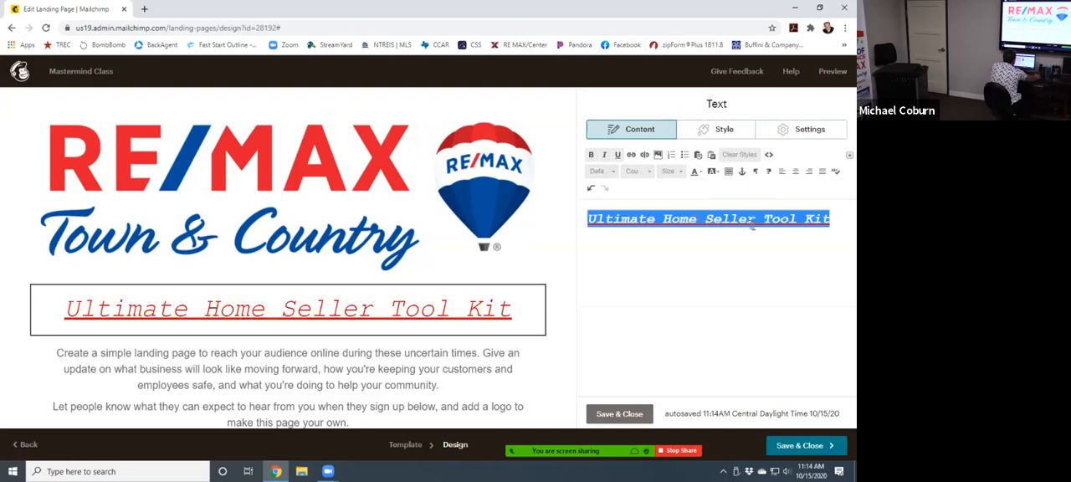
{"action": "left_click_drag", "start_coordinate": [832, 219], "coordinate": [563, 216]}
{"action": "left_click", "coordinate": [591, 156]}
{"action": "left_click", "coordinate": [621, 413]}
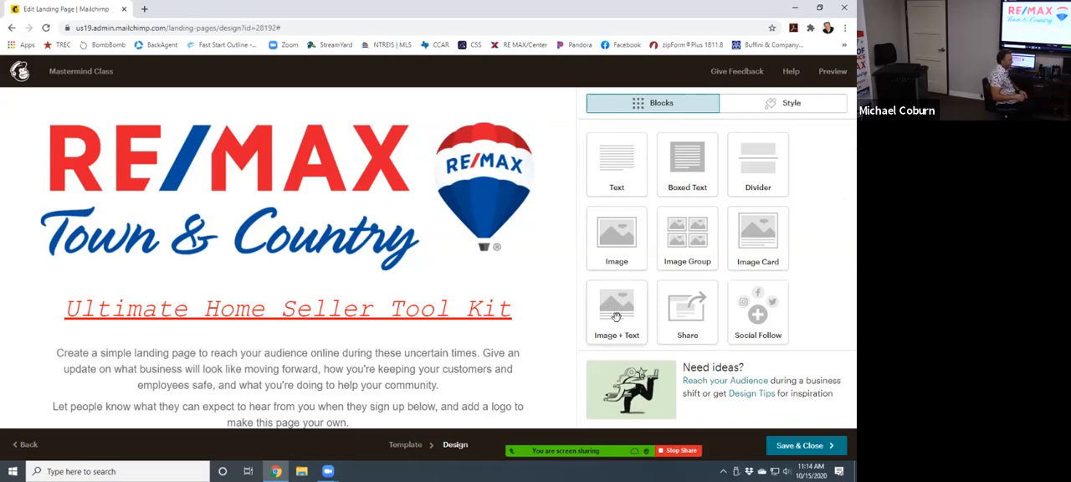
- Reopen the "Ultimate Home Seller Tool Kit" text block and remove the link from its whole text
{"action": "mouse_move", "coordinate": [508, 310]}
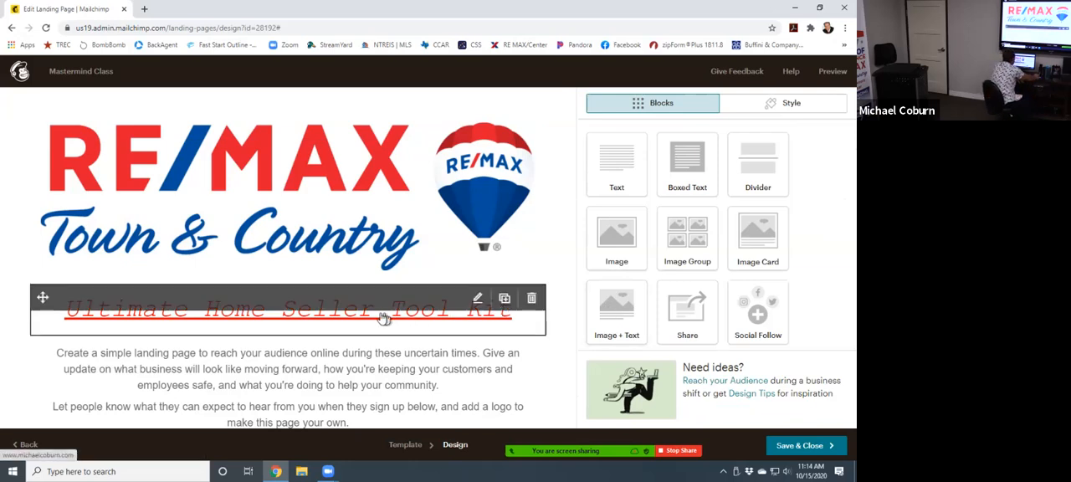
{"action": "left_click", "coordinate": [355, 316]}
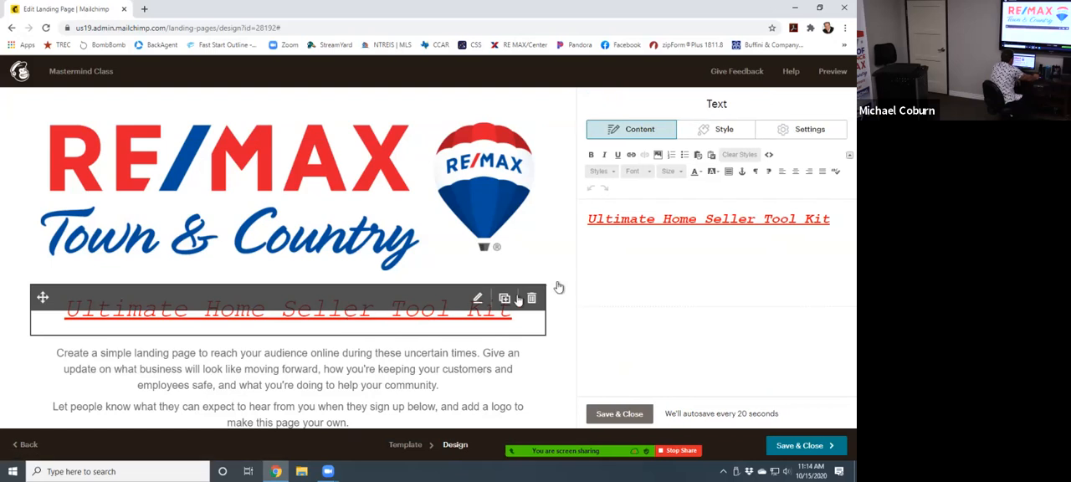
{"action": "left_click_drag", "start_coordinate": [832, 218], "coordinate": [450, 212]}
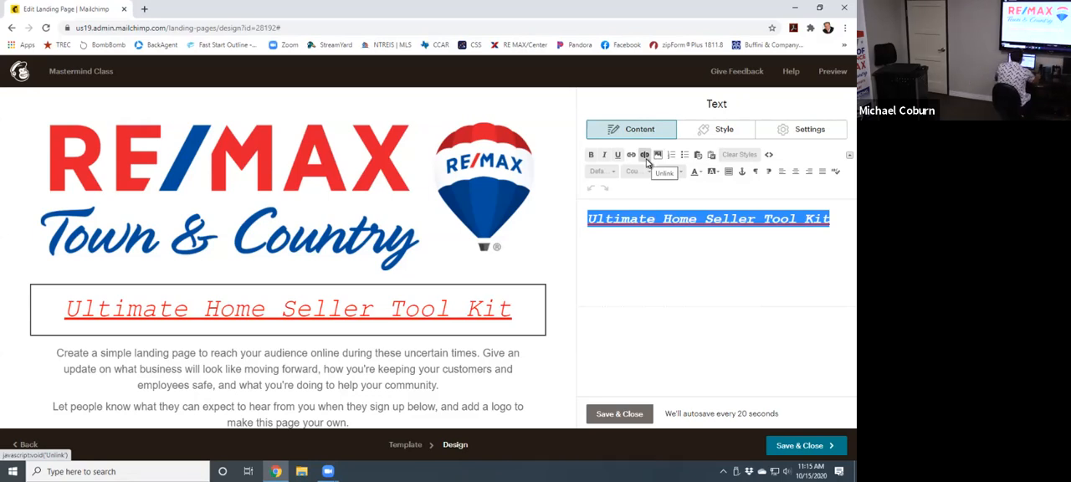
{"action": "left_click", "coordinate": [649, 158]}
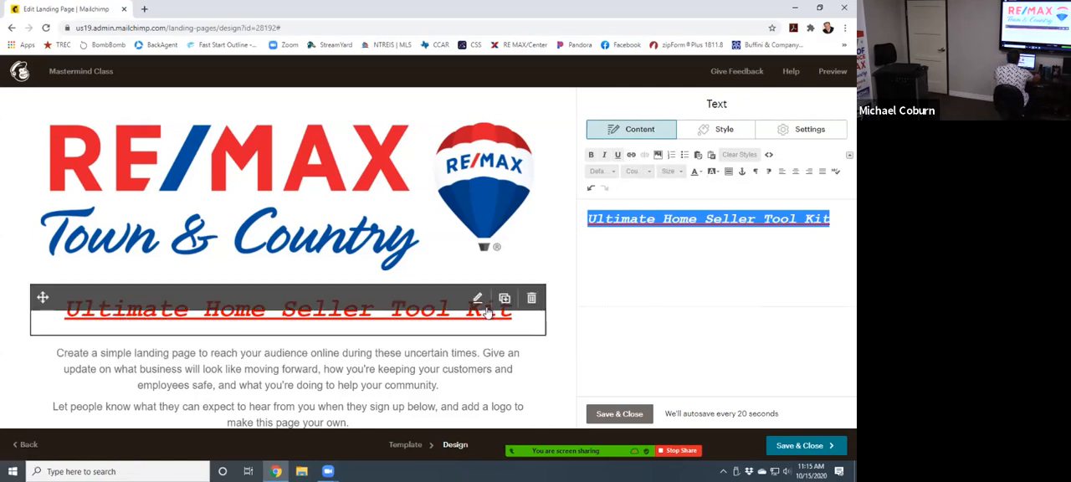
{"action": "left_click", "coordinate": [631, 156]}
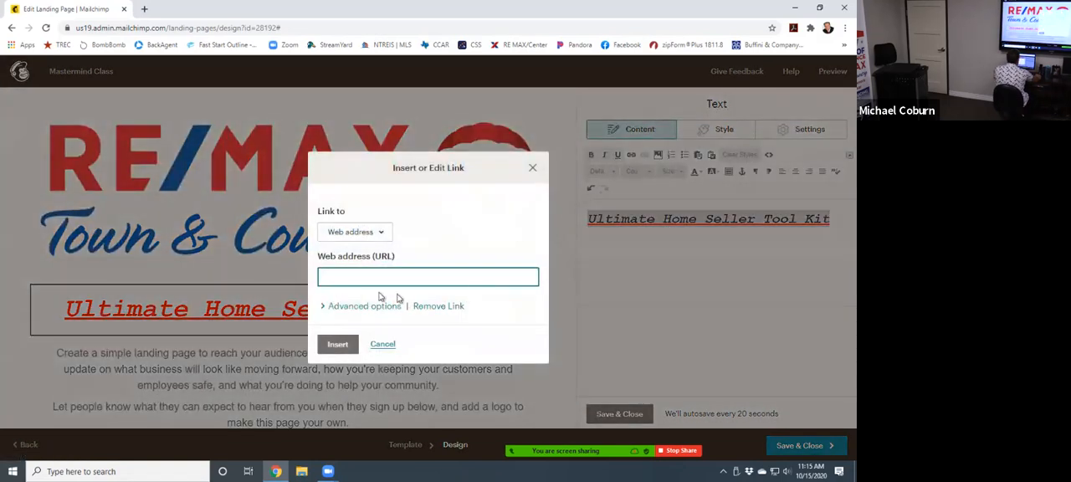
{"action": "left_click", "coordinate": [373, 237]}
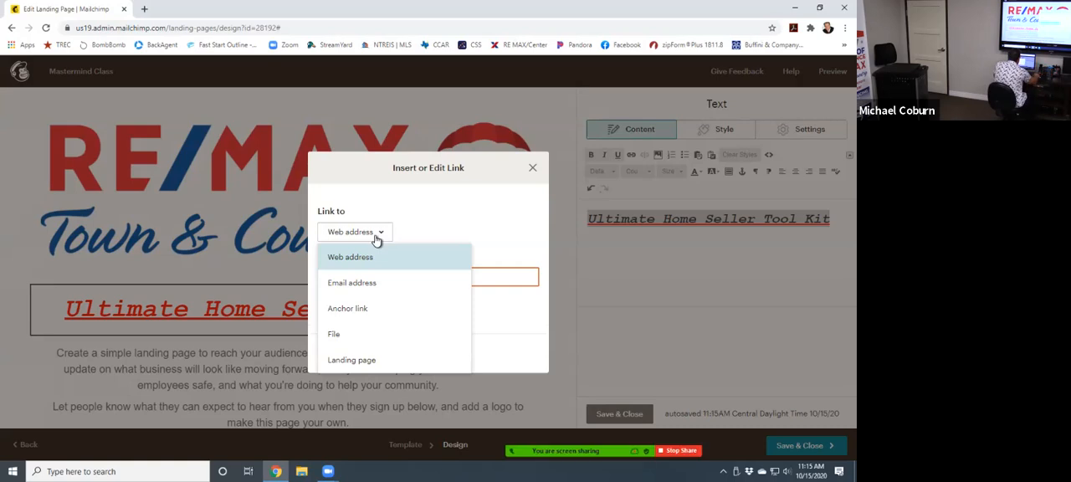
{"action": "left_click", "coordinate": [368, 235]}
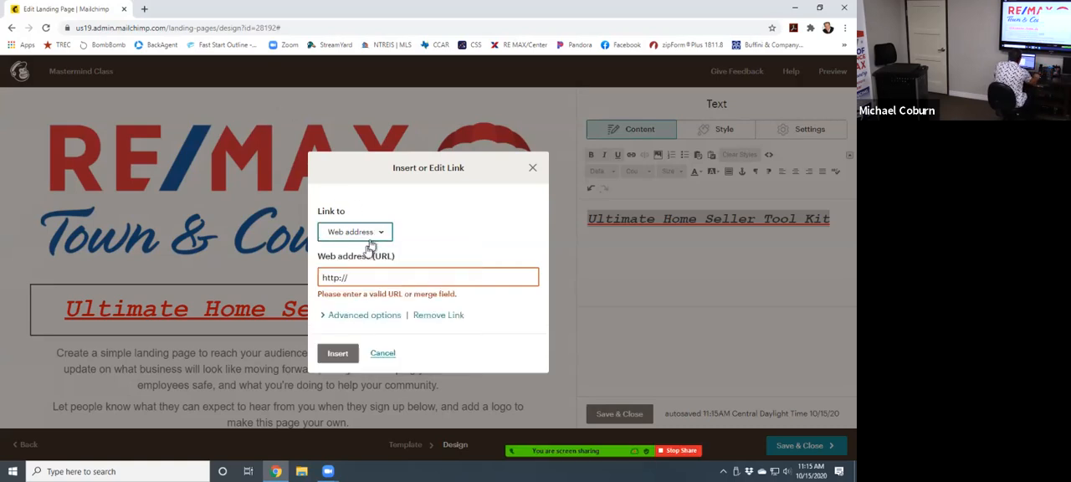
{"action": "left_click", "coordinate": [362, 279]}
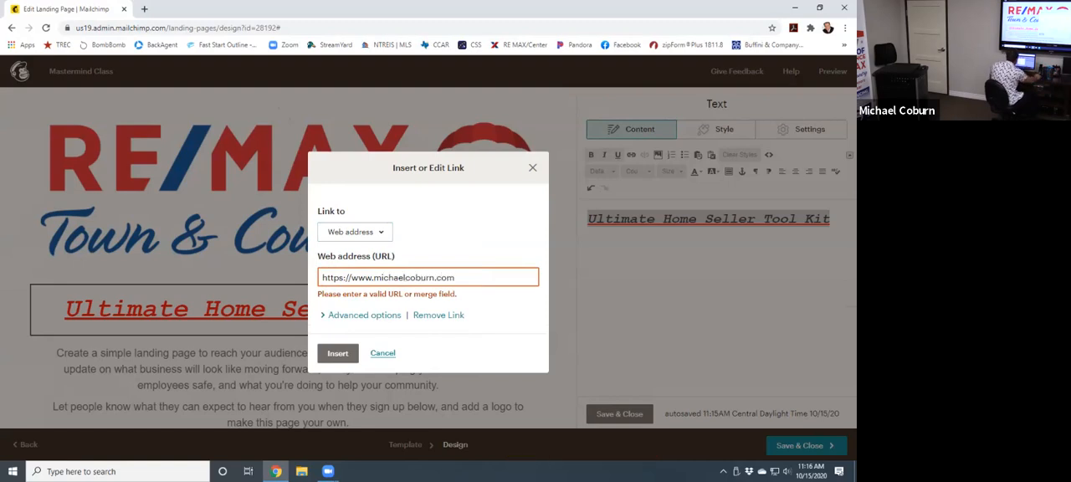
{"action": "left_click", "coordinate": [336, 354]}
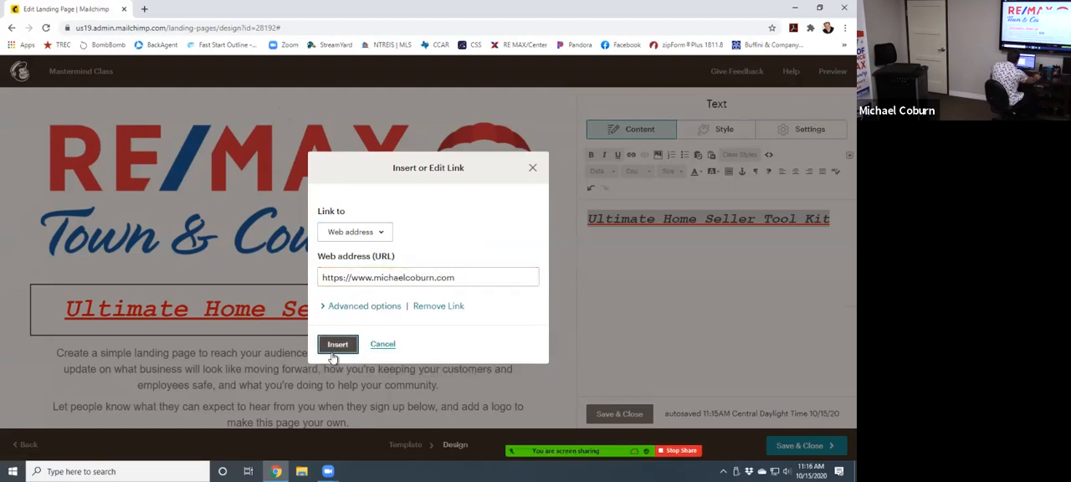
{"action": "left_click", "coordinate": [335, 355]}
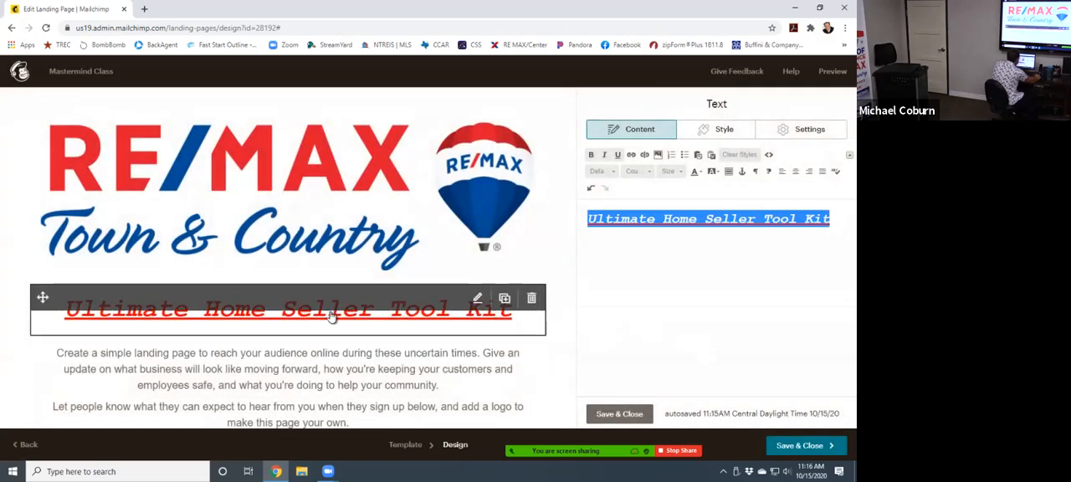
- Open the placeholder paragraph block below the heading, select all its text, and admit the waiting participant to the meeting
{"action": "left_click", "coordinate": [847, 219]}
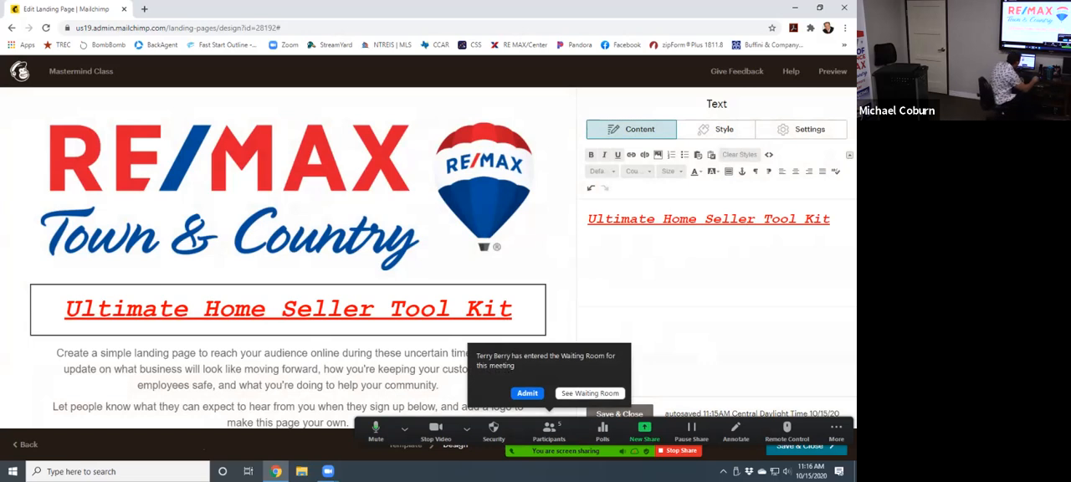
{"action": "left_click", "coordinate": [258, 397]}
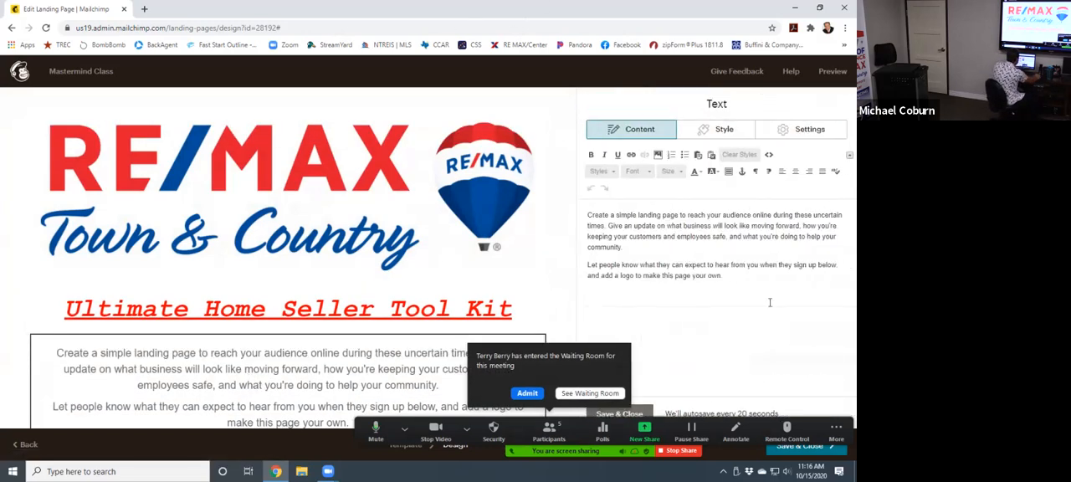
{"action": "scroll", "coordinate": [335, 318], "scroll_direction": "down", "scroll_amount": 3}
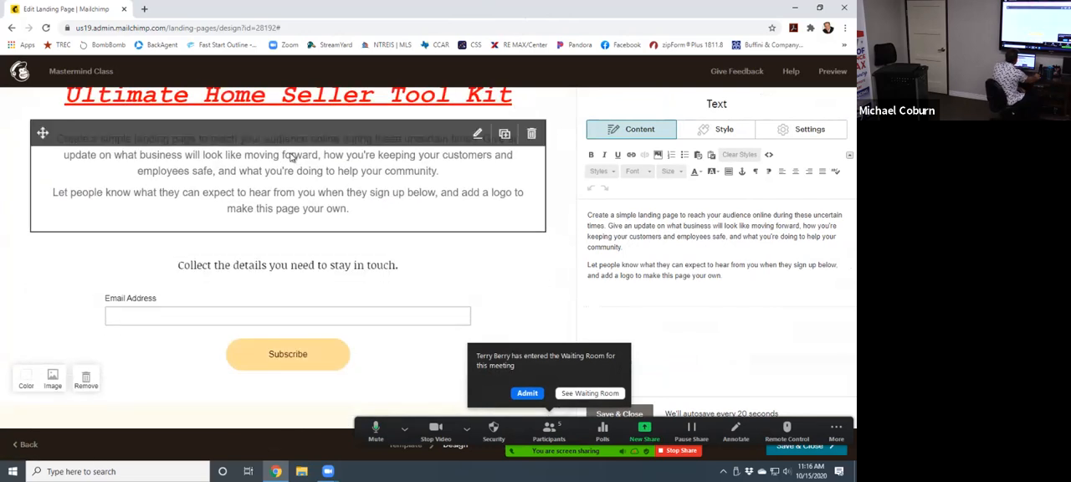
{"action": "left_click_drag", "start_coordinate": [740, 275], "coordinate": [587, 219]}
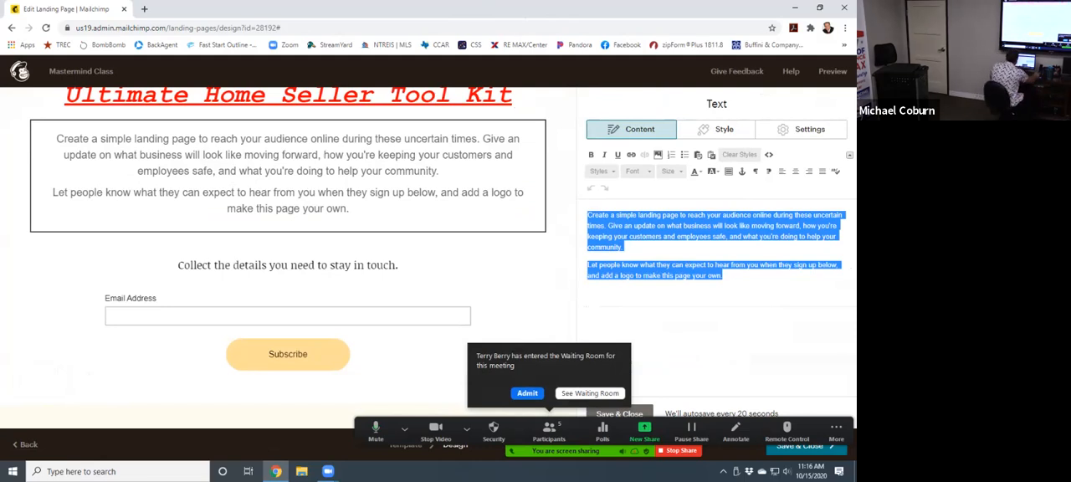
{"action": "left_click", "coordinate": [527, 393]}
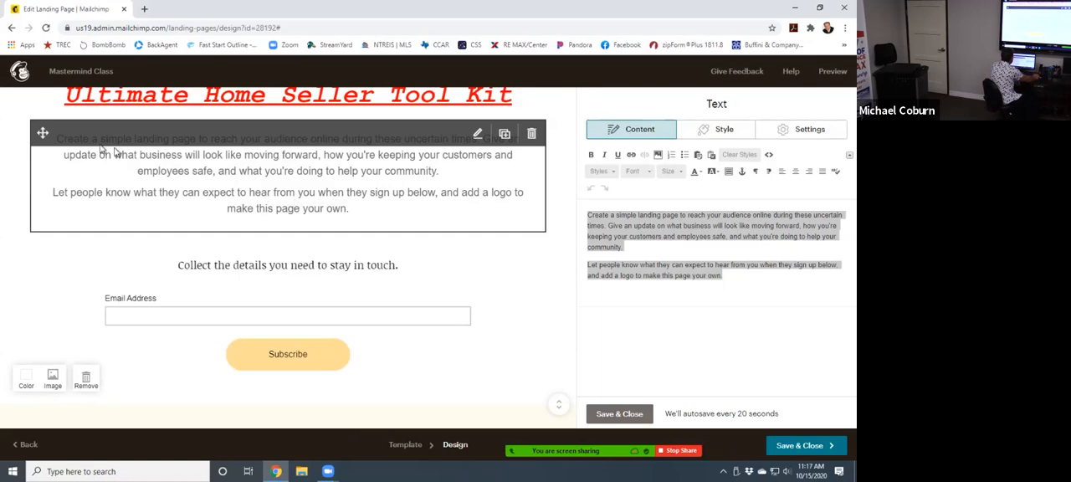
{"action": "scroll", "coordinate": [348, 218], "scroll_direction": "up", "scroll_amount": 3}
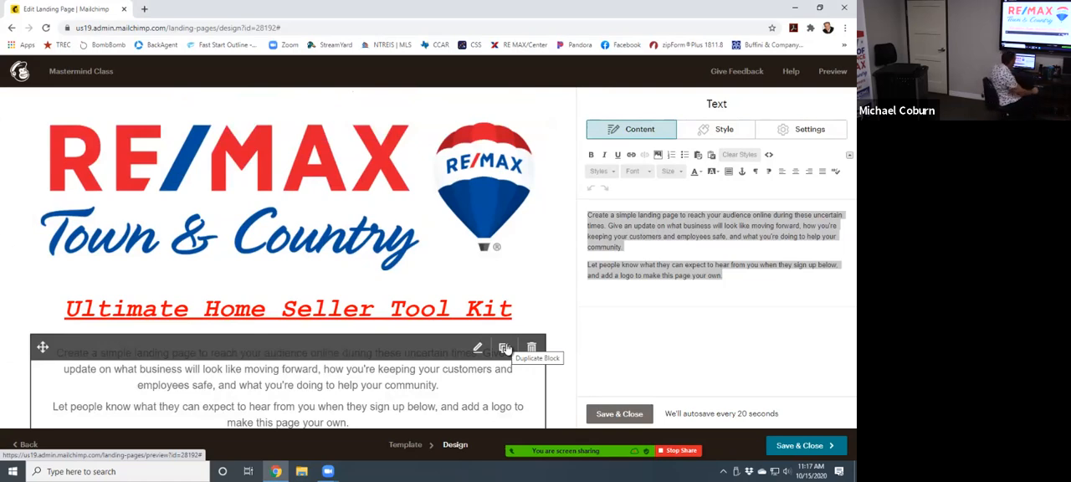
- Try to open remaxtownandcountry.com/ultimate-guide-4-selling-your-home? in a new browser tab, and close that tab
{"action": "left_click", "coordinate": [145, 9]}
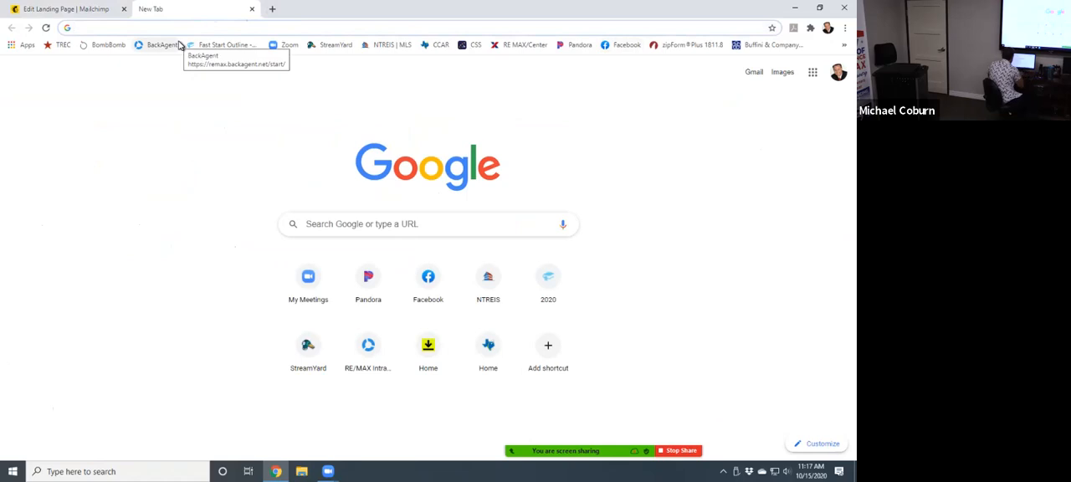
{"action": "type", "text": "remaxt"}
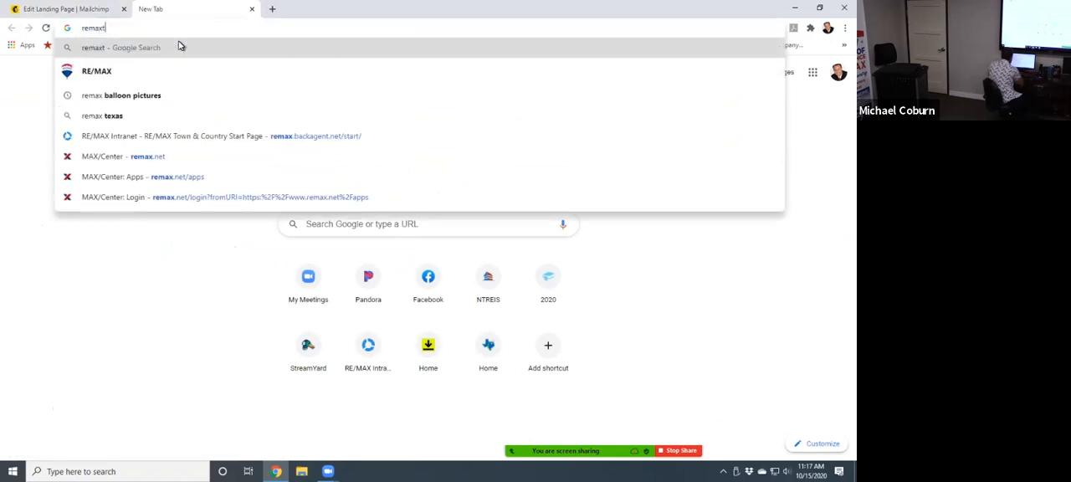
{"action": "type", "text": "ownandcountry"}
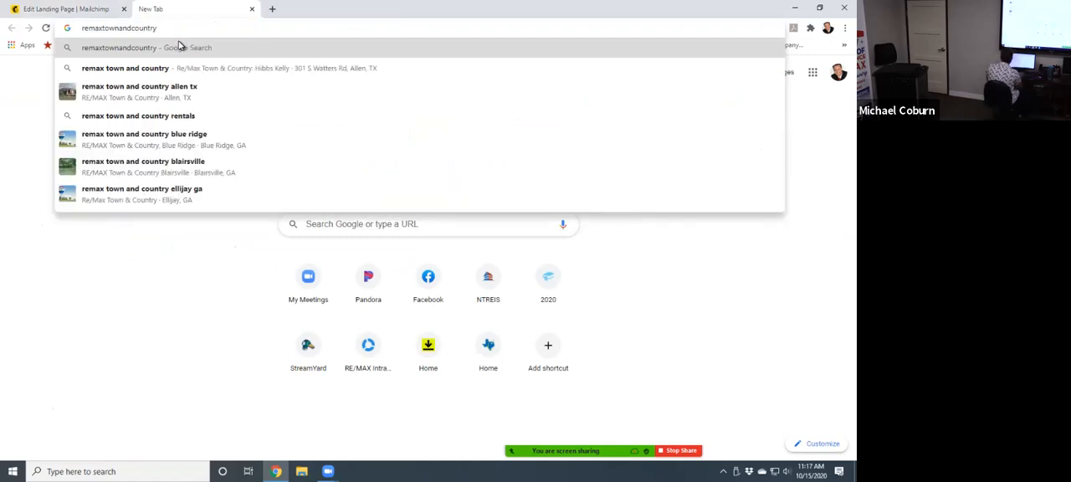
{"action": "type", "text": ".com/"}
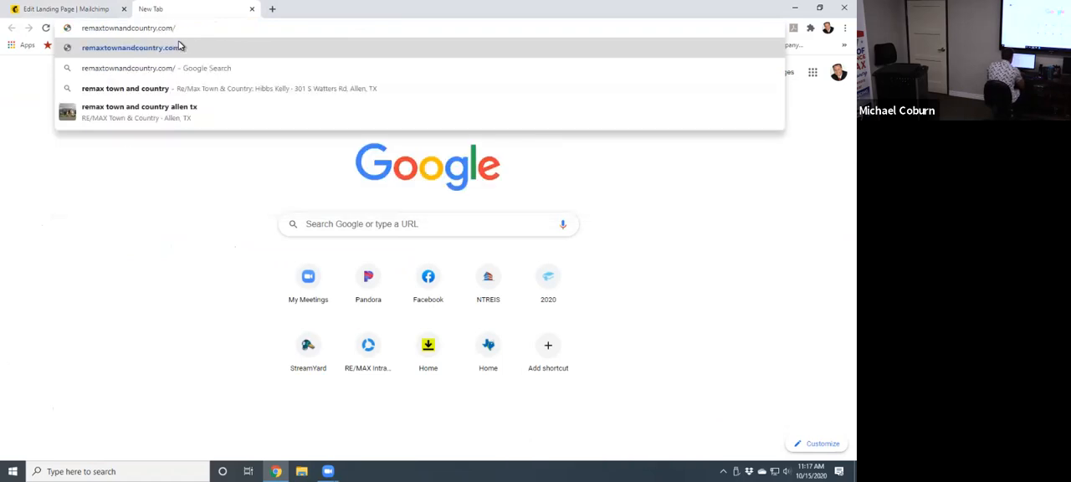
{"action": "type", "text": "ultimate"}
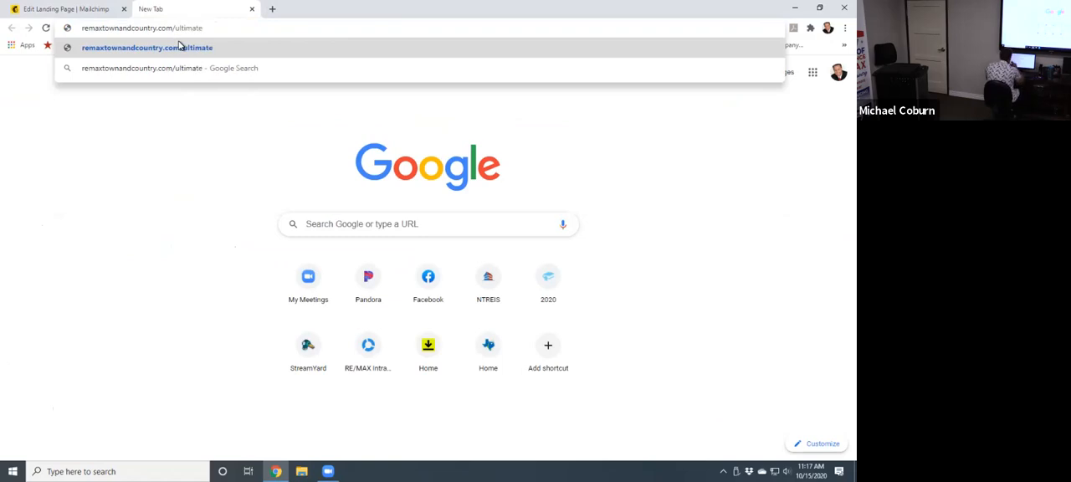
{"action": "type", "text": "-gui"}
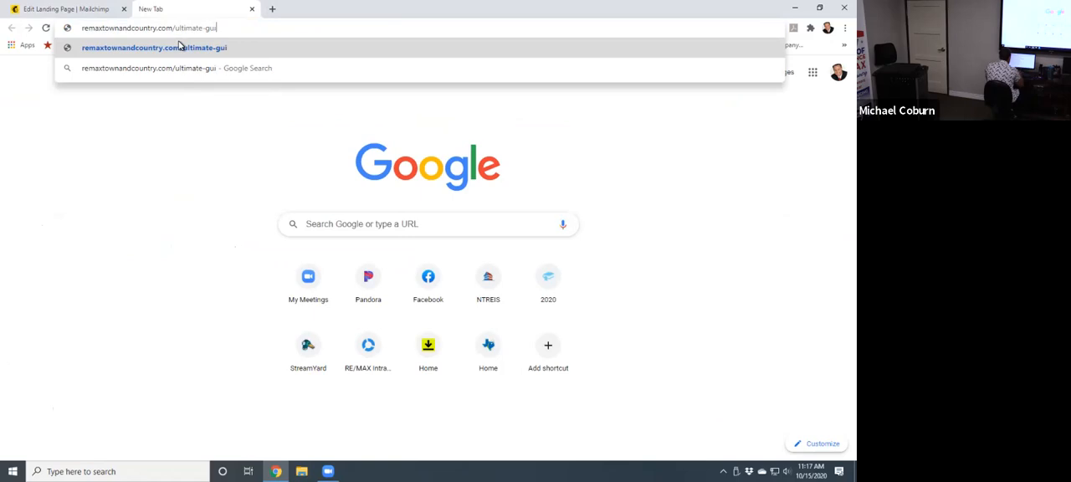
{"action": "type", "text": "de-4"}
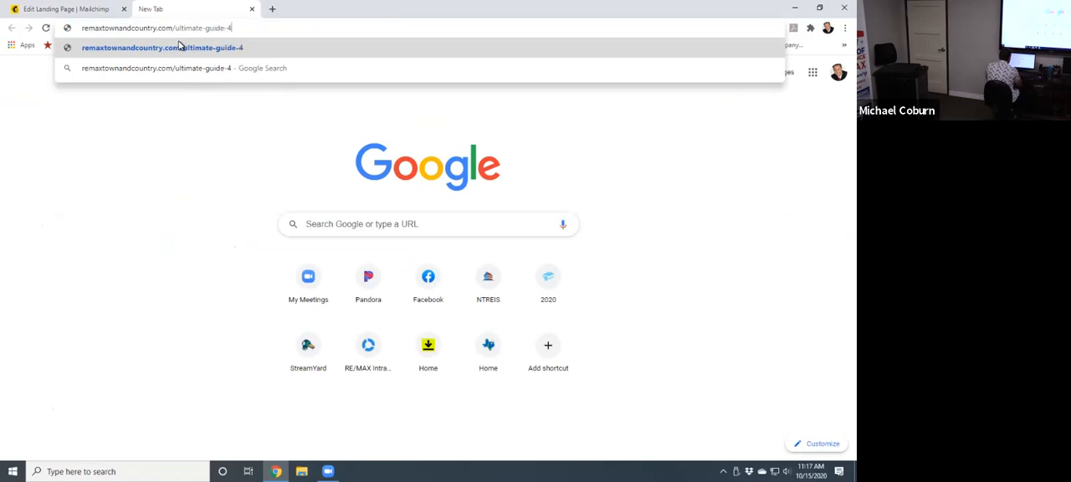
{"action": "type", "text": "-selling-"}
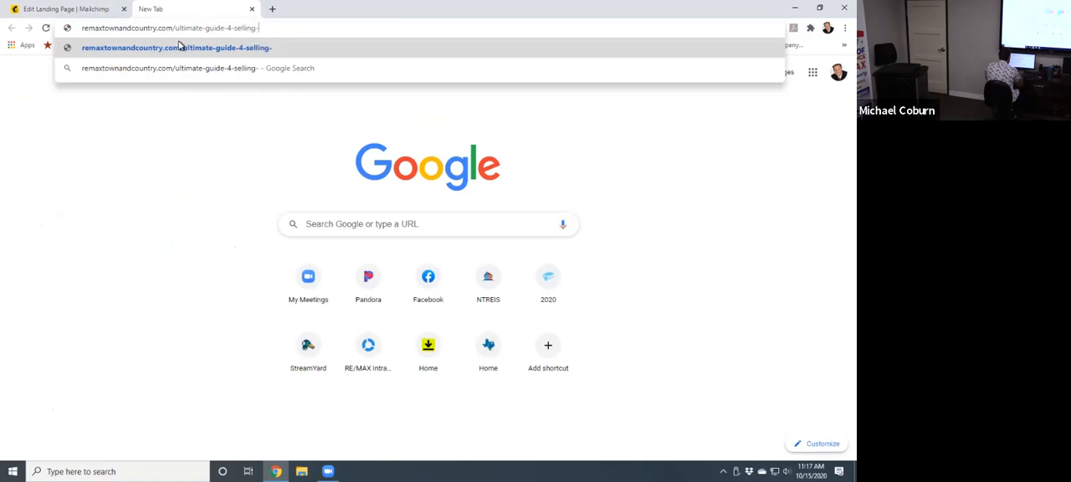
{"action": "type", "text": "your-"}
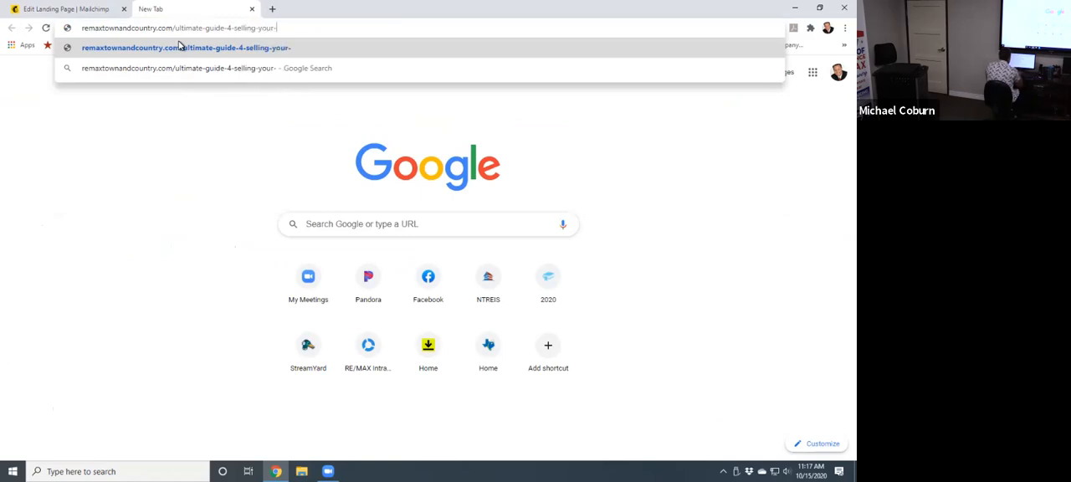
{"action": "type", "text": "home"}
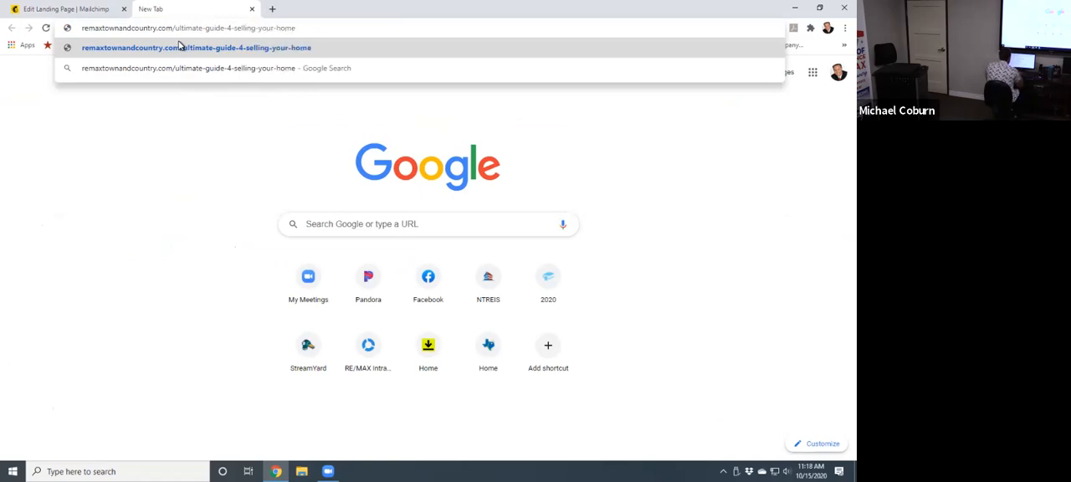
{"action": "type", "text": "?fb"}
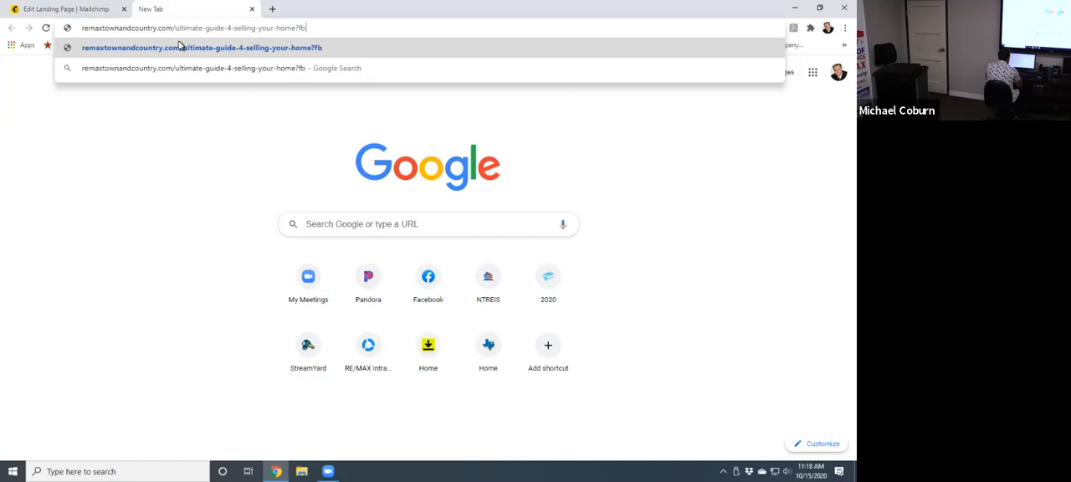
{"action": "type", "text": "clid"}
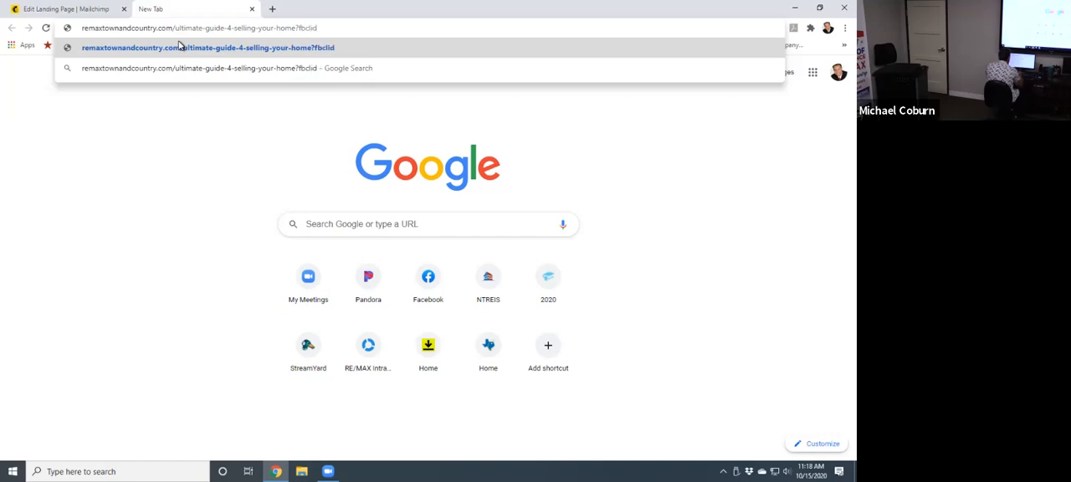
{"action": "type", "text": "=Iw"}
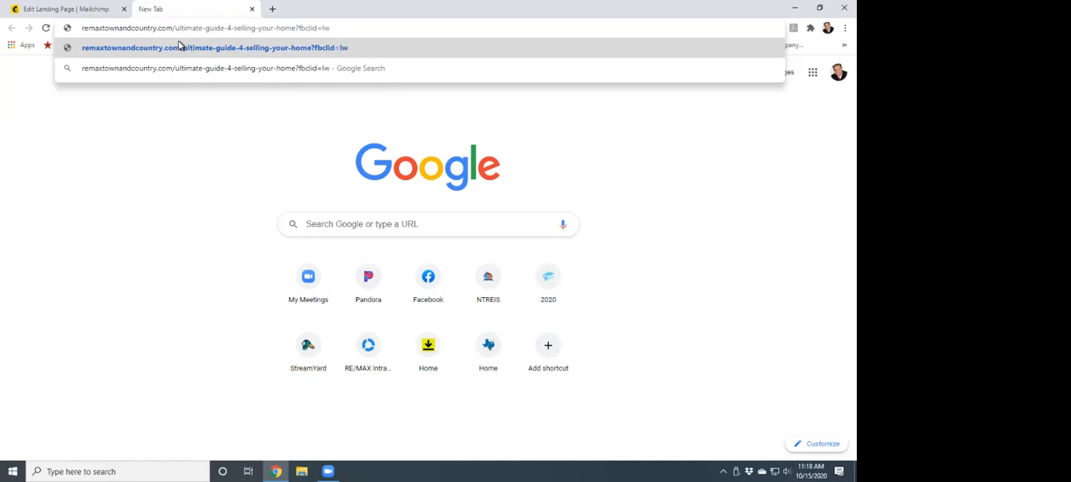
{"action": "key", "text": "BackSpace"}
{"action": "key", "text": "BackSpace"}
{"action": "key", "text": "BackSpace"}
{"action": "key", "text": "BackSpace"}
{"action": "key", "text": "BackSpace"}
{"action": "key", "text": "BackSpace"}
{"action": "key", "text": "BackSpace"}
{"action": "key", "text": "BackSpace"}
{"action": "key", "text": "BackSpace"}
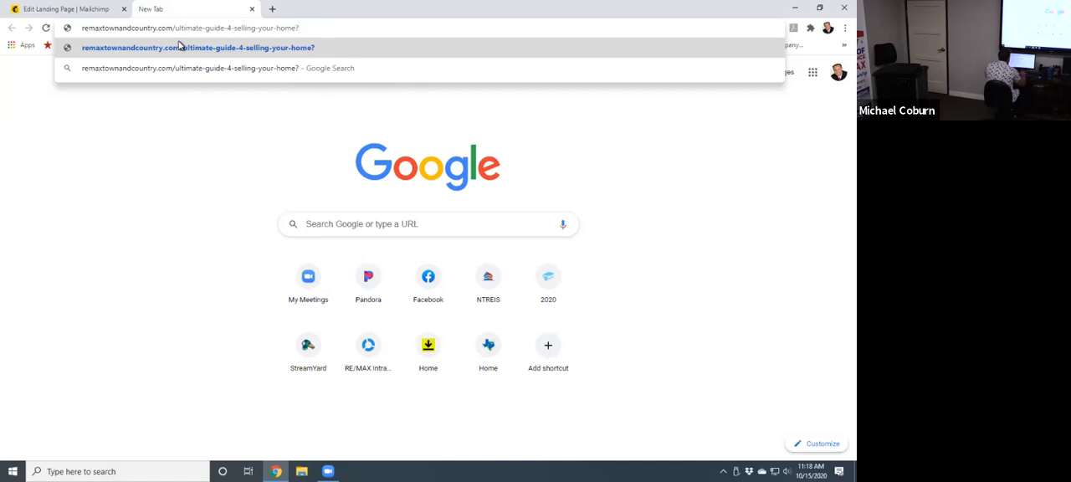
{"action": "key", "text": "Return"}
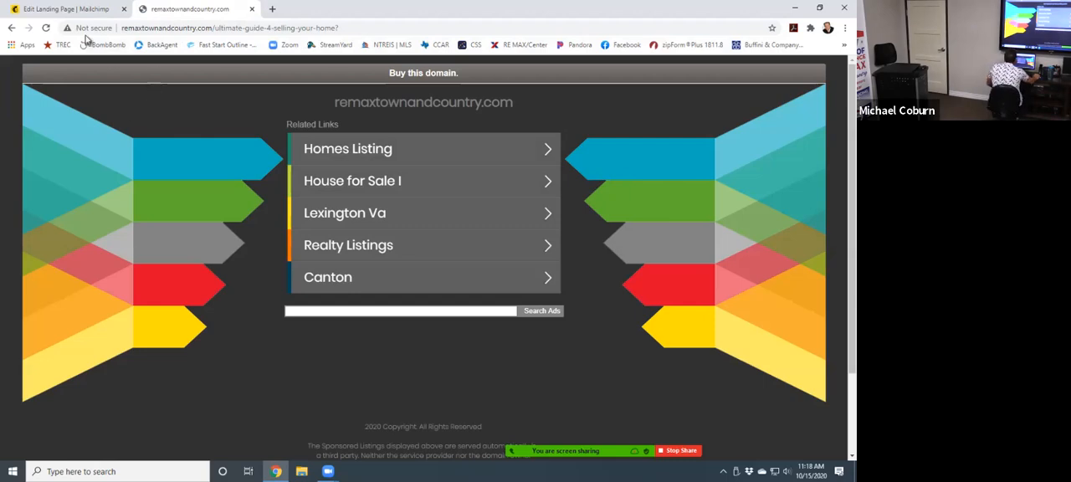
{"action": "left_click", "coordinate": [219, 28]}
{"action": "left_click_drag", "start_coordinate": [342, 28], "coordinate": [114, 23]}
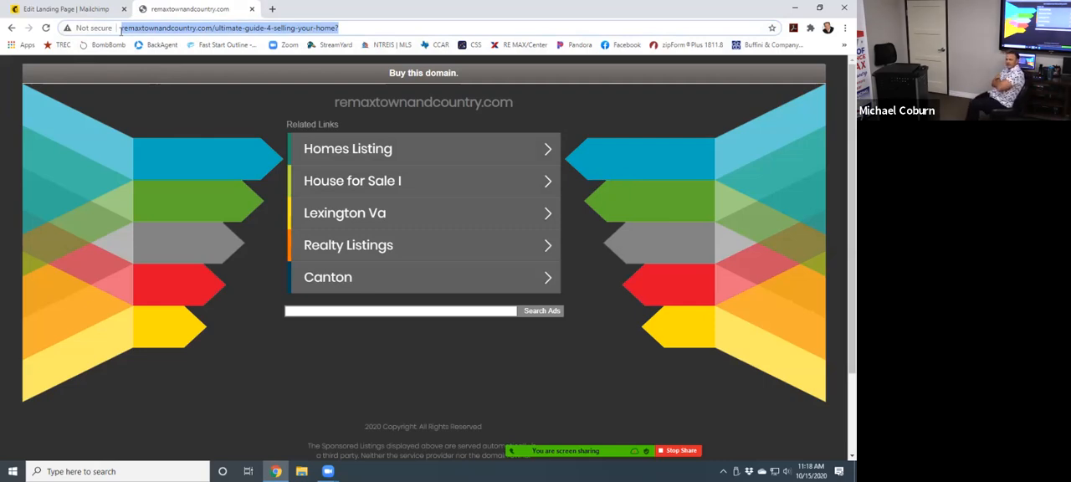
{"action": "left_click", "coordinate": [253, 10]}
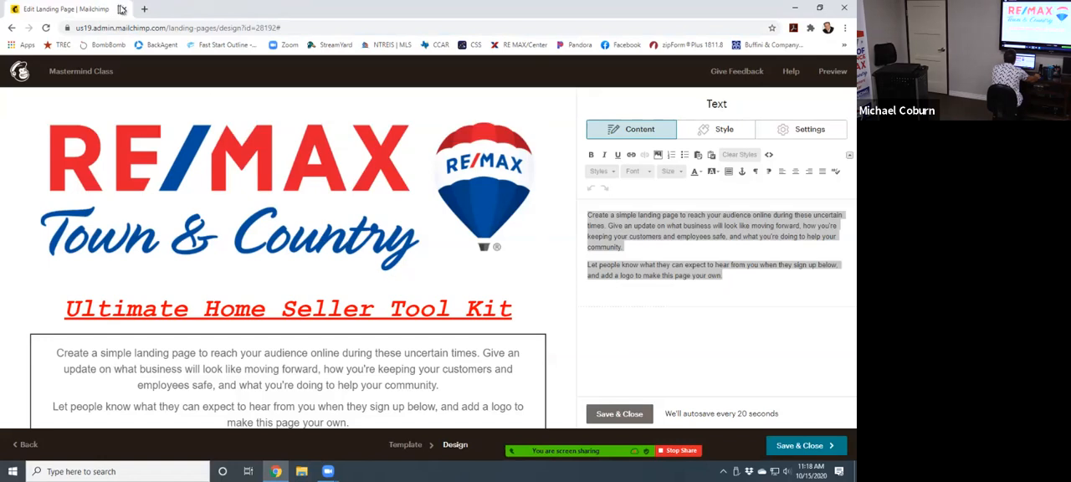
- Open a new browser tab, minimize the browser, and switch to Microsoft Outlook from the desktop
{"action": "left_click", "coordinate": [145, 10]}
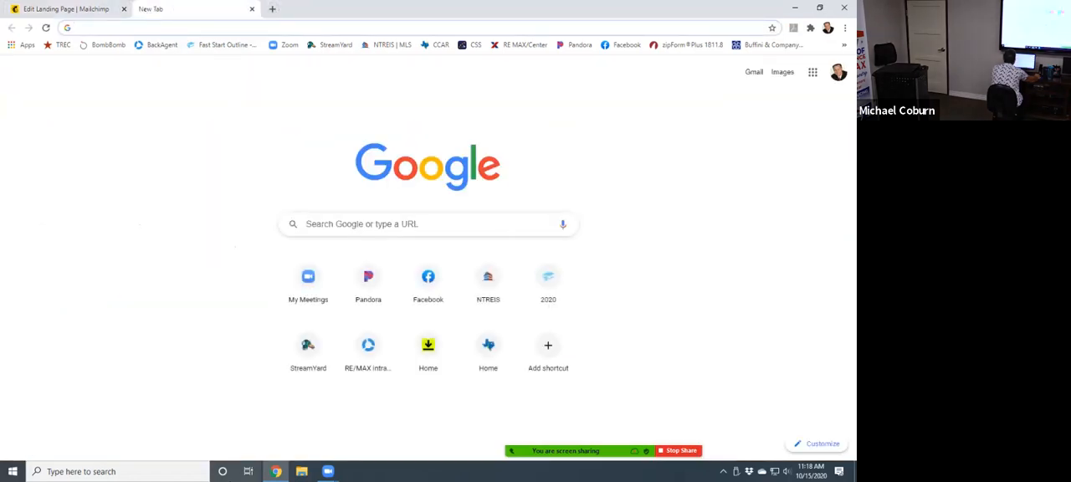
{"action": "left_click", "coordinate": [794, 7]}
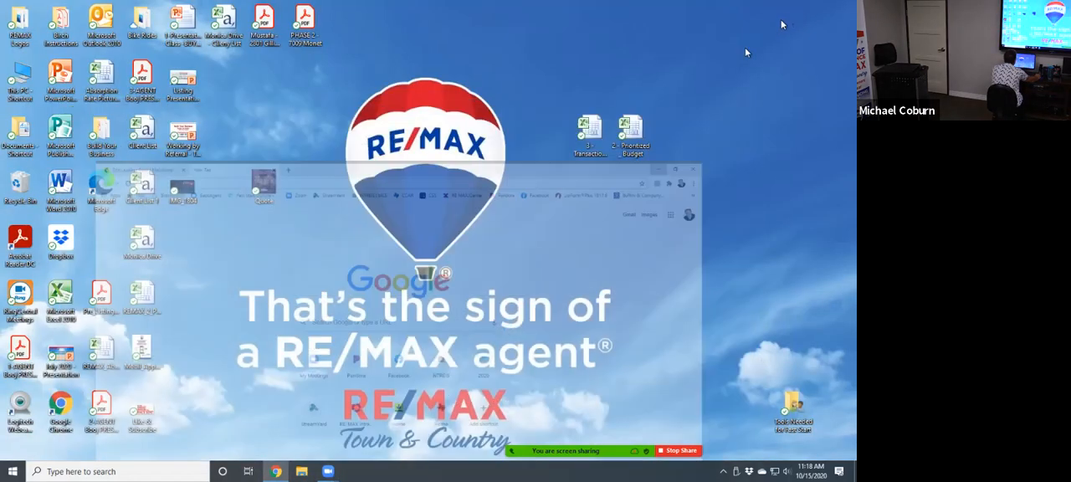
{"action": "double_click", "coordinate": [99, 25]}
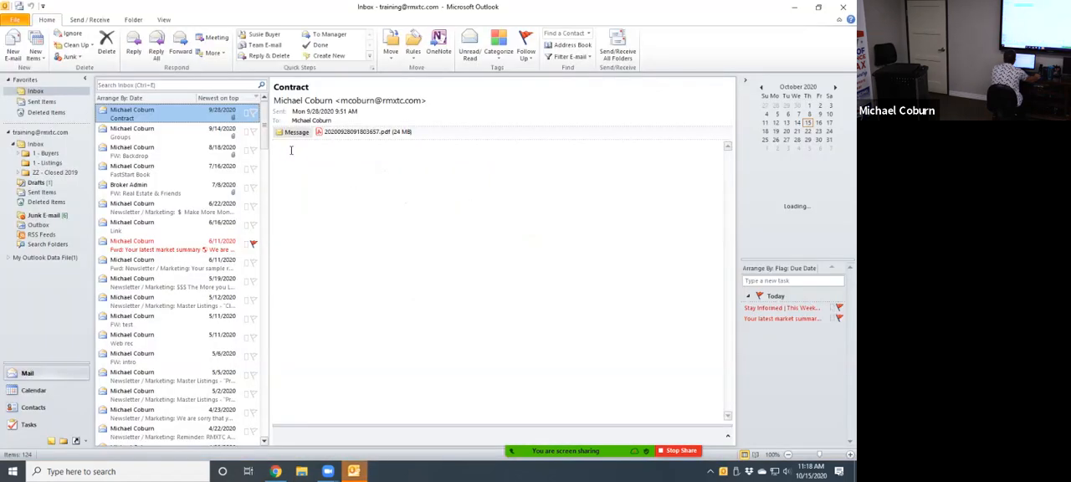
- Send and receive all folders repeatedly to fetch new mail into the inbox
{"action": "left_click", "coordinate": [88, 19]}
{"action": "left_click", "coordinate": [18, 49]}
{"action": "left_click", "coordinate": [5, 56]}
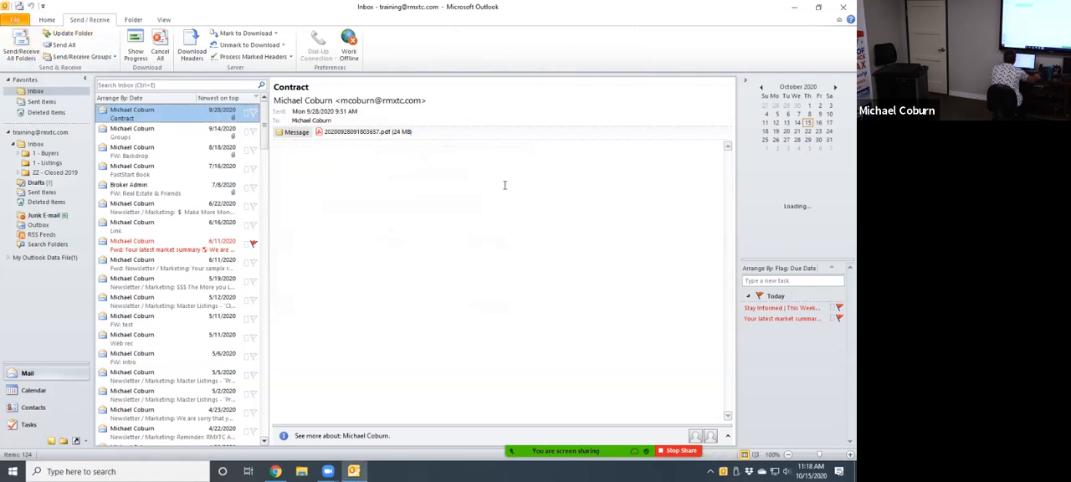
{"action": "left_click", "coordinate": [21, 49]}
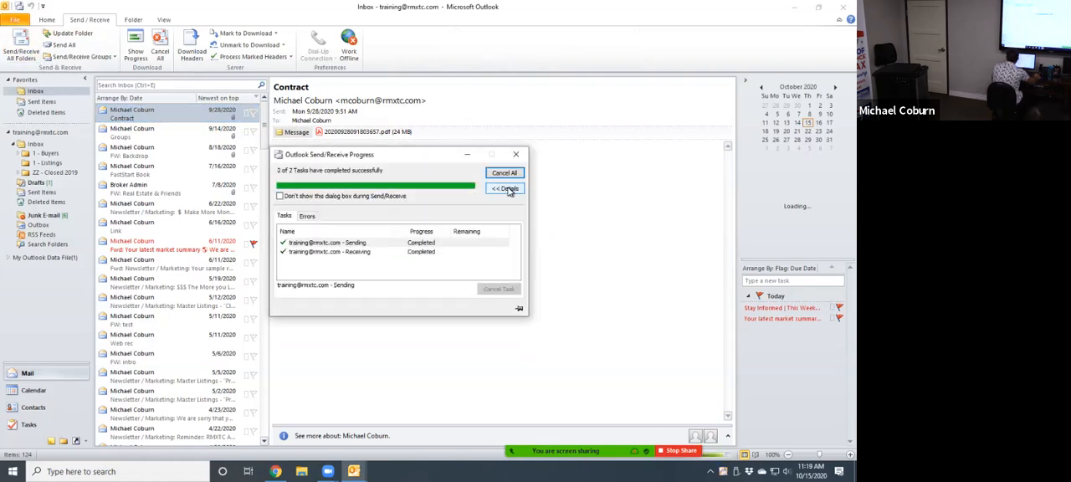
{"action": "left_click", "coordinate": [19, 58]}
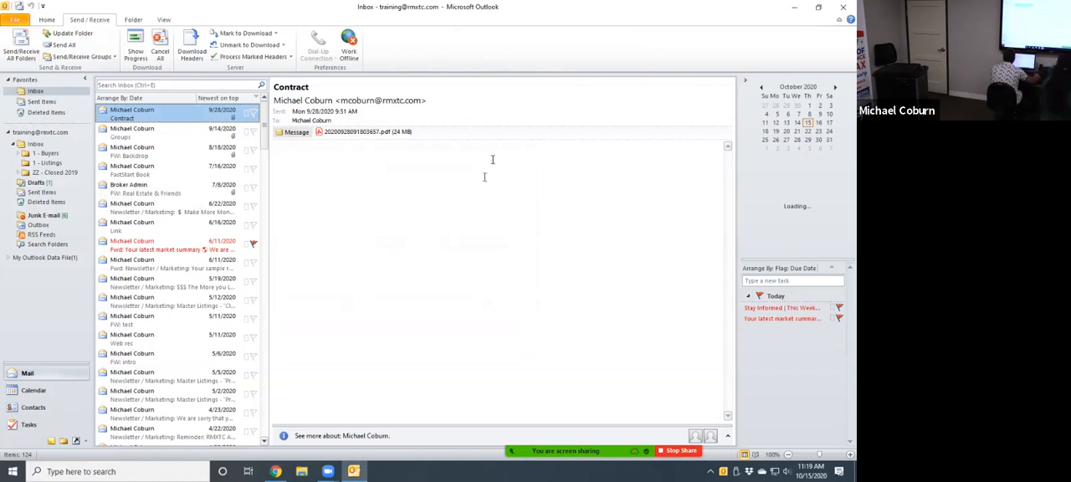
{"action": "left_click", "coordinate": [28, 42]}
{"action": "left_click", "coordinate": [21, 46]}
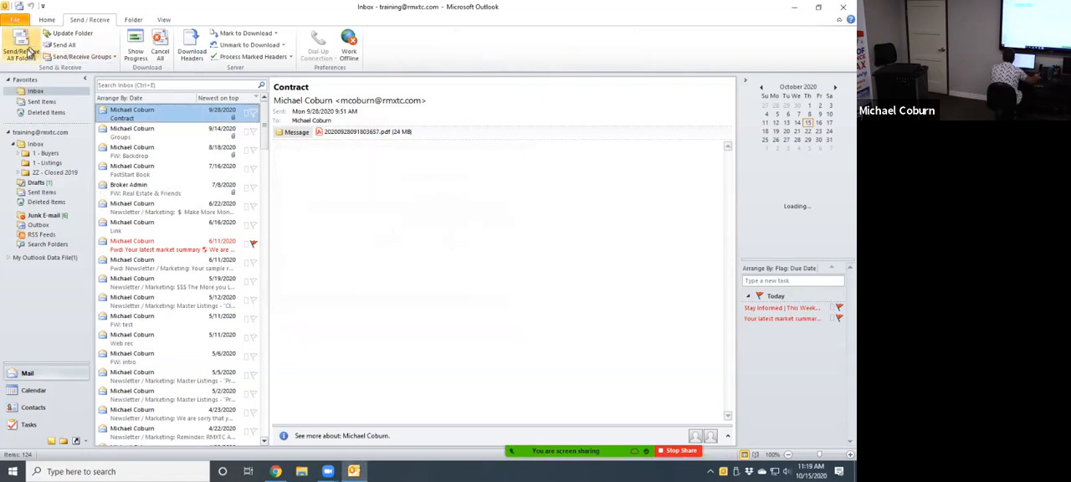
{"action": "left_click", "coordinate": [25, 48]}
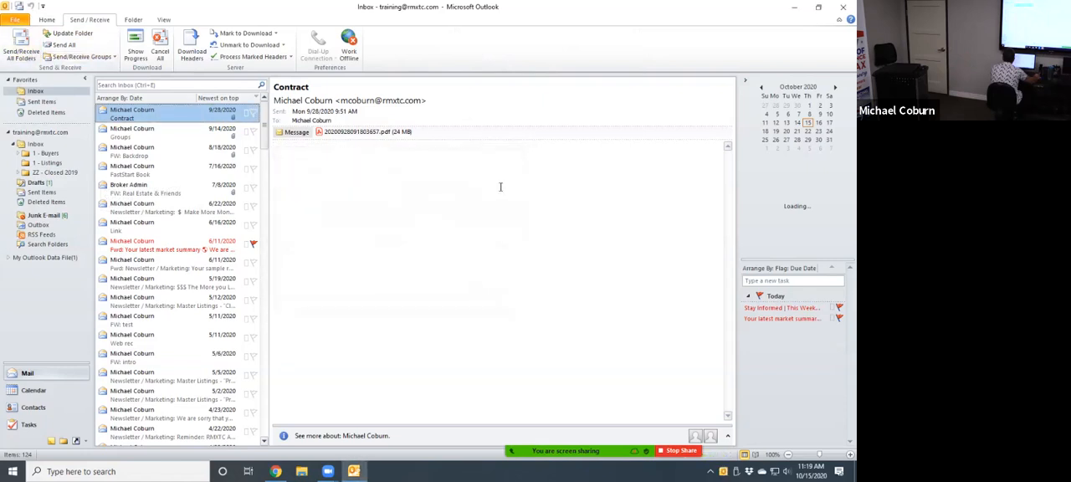
- Open the newest inbox email and follow its remaxtowncountry.com link to the guide for selling your home
{"action": "left_click", "coordinate": [167, 116]}
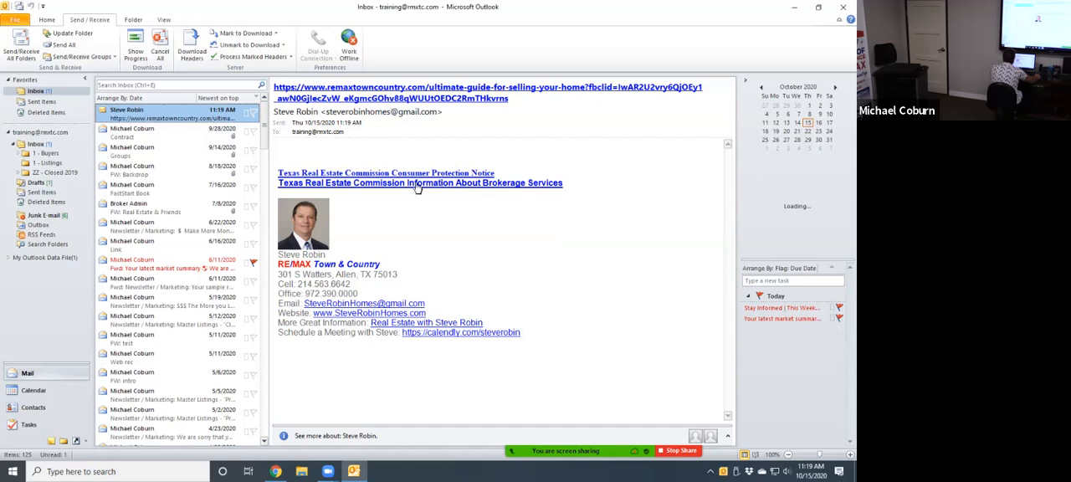
{"action": "left_click", "coordinate": [411, 99]}
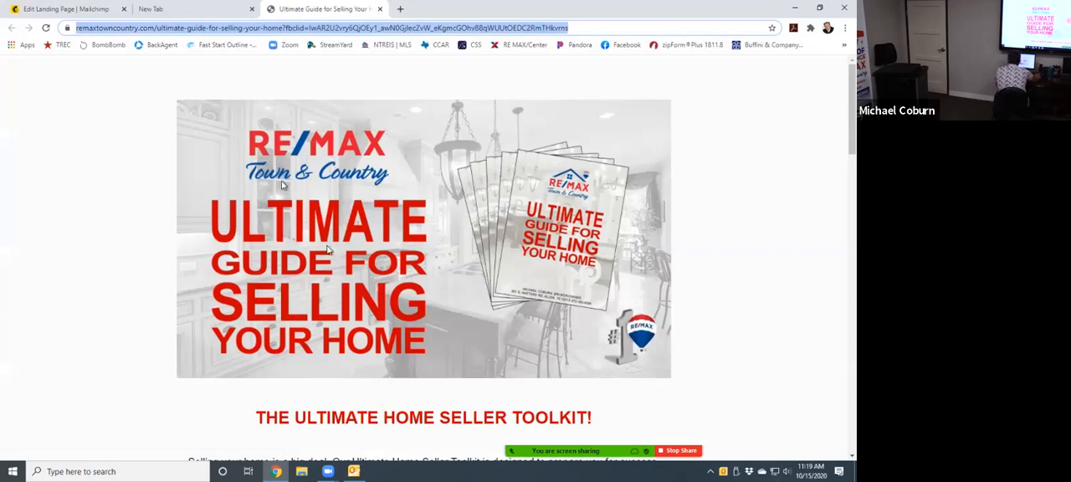
- Review the top of the guide page, close the empty browser tab, and return to the Mailchimp landing page editor
{"action": "scroll", "coordinate": [459, 250], "scroll_direction": "down", "scroll_amount": 3}
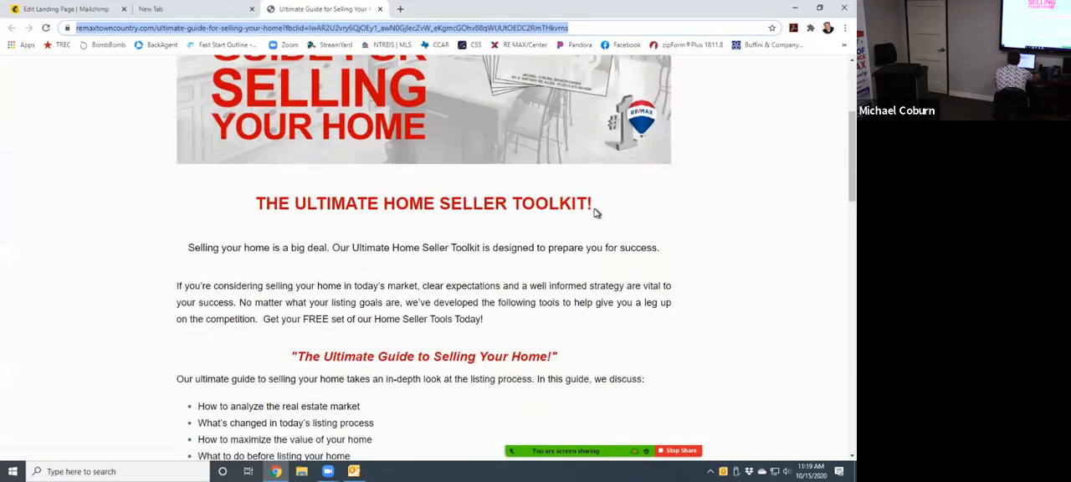
{"action": "left_click_drag", "start_coordinate": [586, 206], "coordinate": [346, 191]}
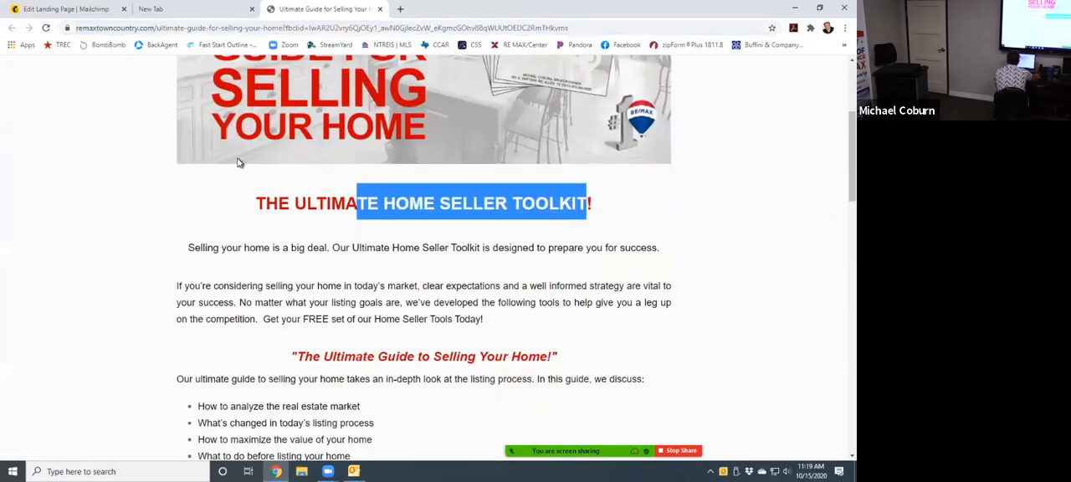
{"action": "scroll", "coordinate": [238, 163], "scroll_direction": "up", "scroll_amount": 3}
{"action": "left_click", "coordinate": [151, 9]}
{"action": "left_click", "coordinate": [252, 8]}
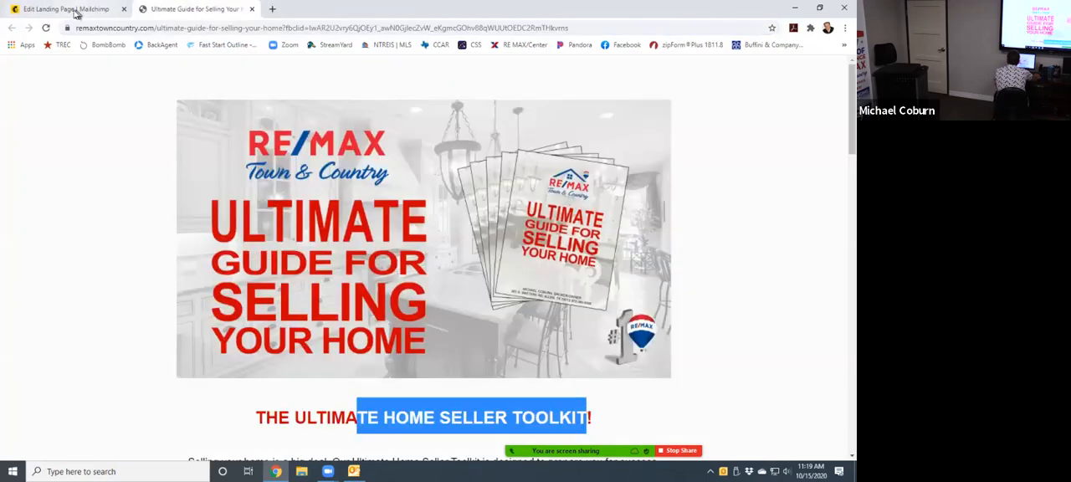
{"action": "left_click", "coordinate": [75, 10]}
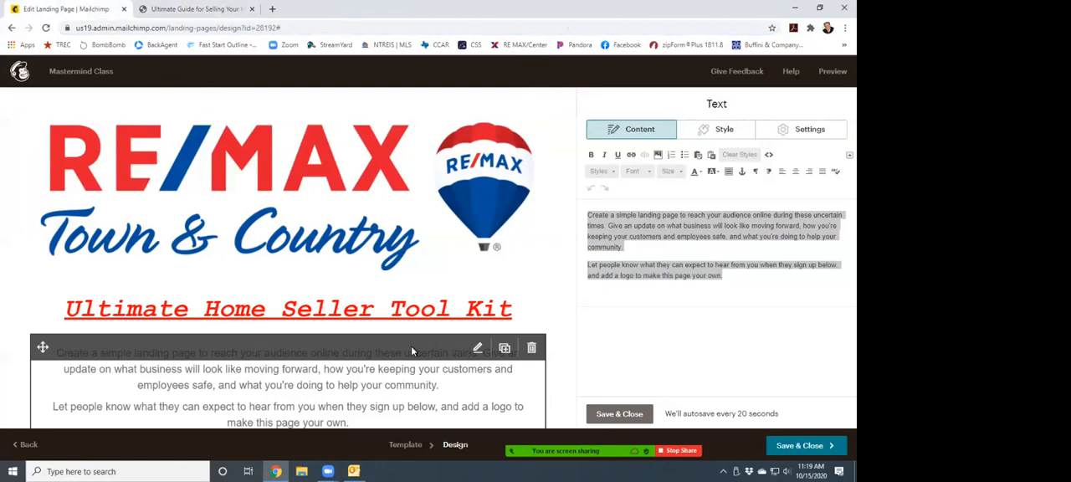
- Start replacing the RE/MAX Town & Country logo image and browse the stored files for a substitute
{"action": "left_click", "coordinate": [312, 196]}
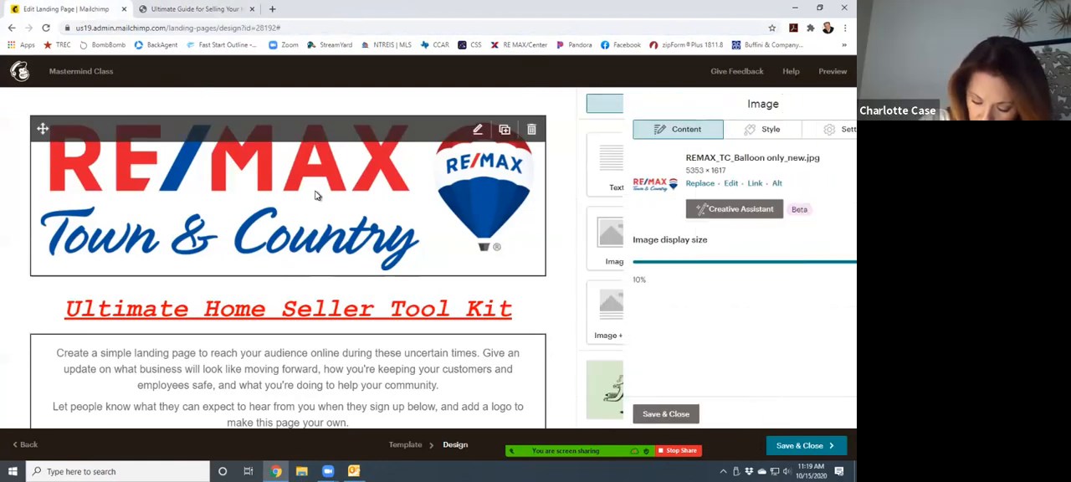
{"action": "left_click", "coordinate": [653, 184]}
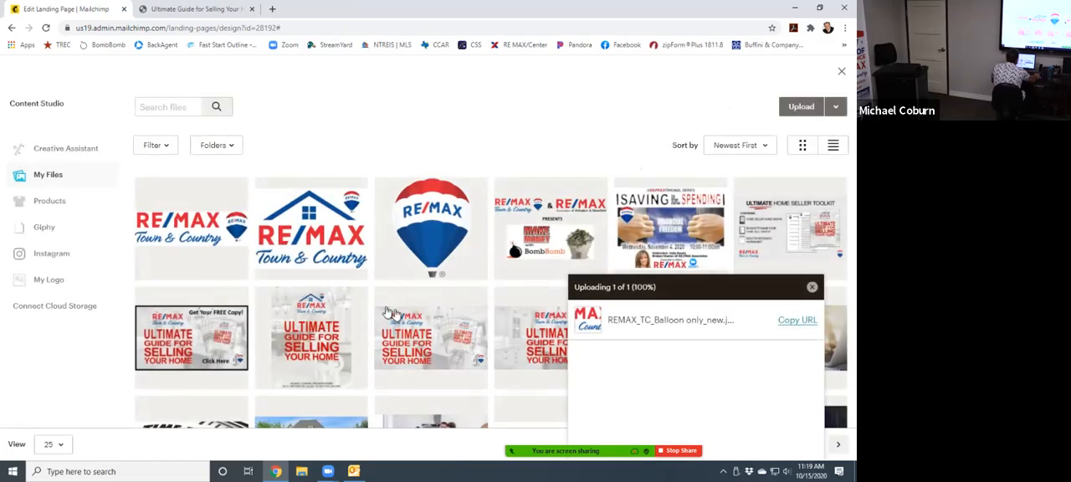
{"action": "scroll", "coordinate": [497, 299], "scroll_direction": "down", "scroll_amount": 2}
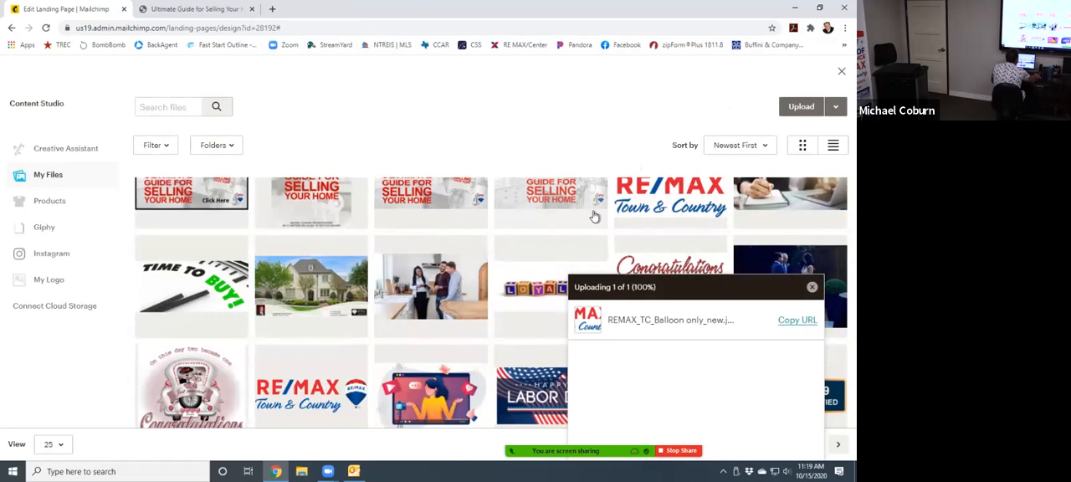
{"action": "scroll", "coordinate": [591, 214], "scroll_direction": "up", "scroll_amount": 2}
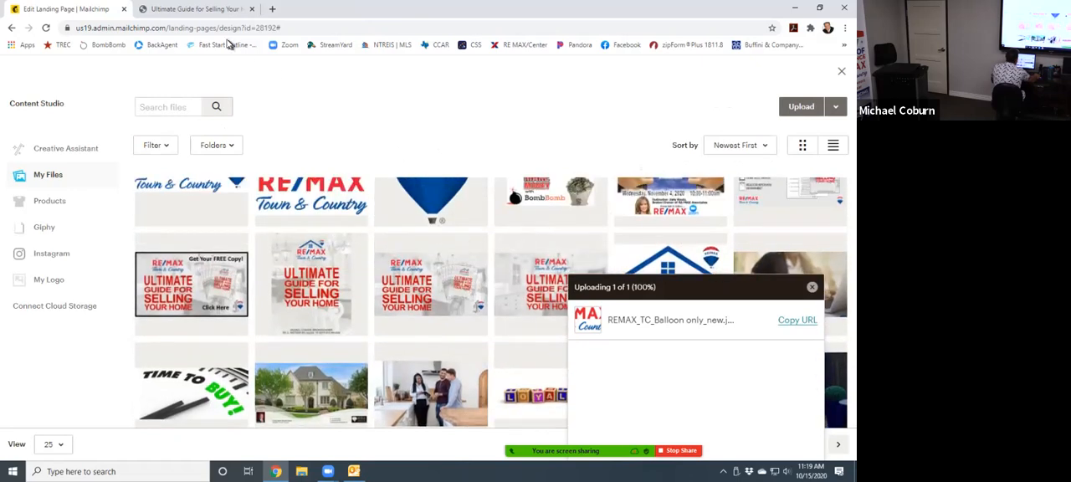
- Save the guide page's banner image to the Desktop as a JPEG named Front pic
{"action": "left_click", "coordinate": [195, 11]}
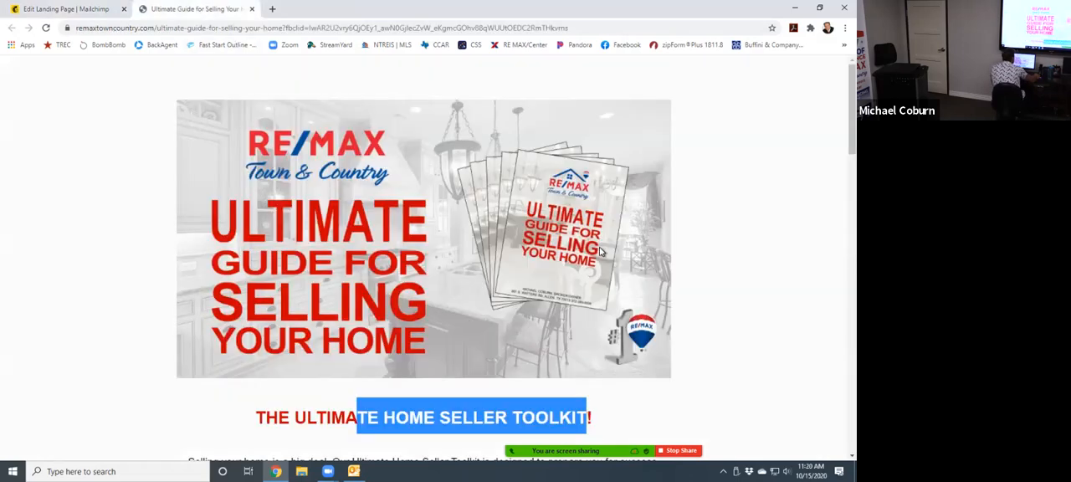
{"action": "right_click", "coordinate": [391, 160]}
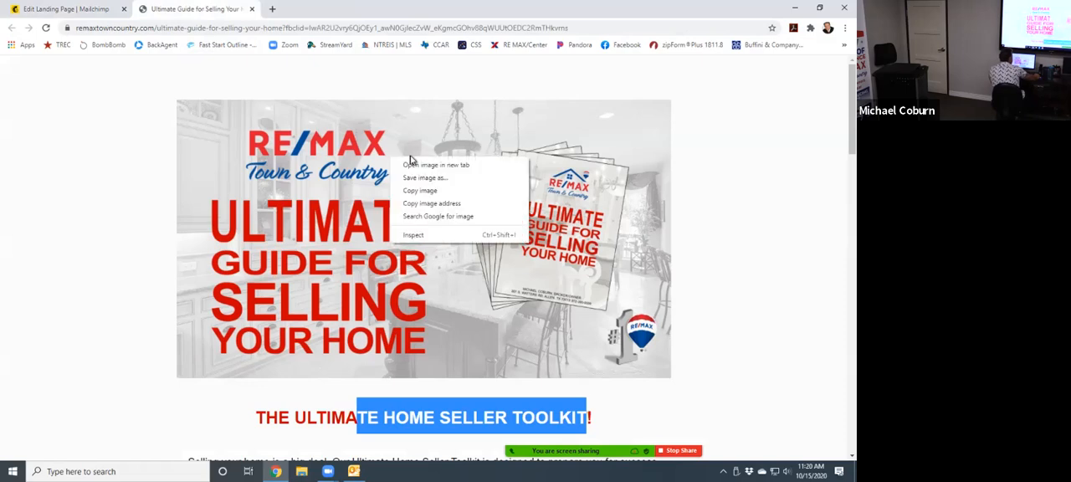
{"action": "left_click", "coordinate": [425, 179]}
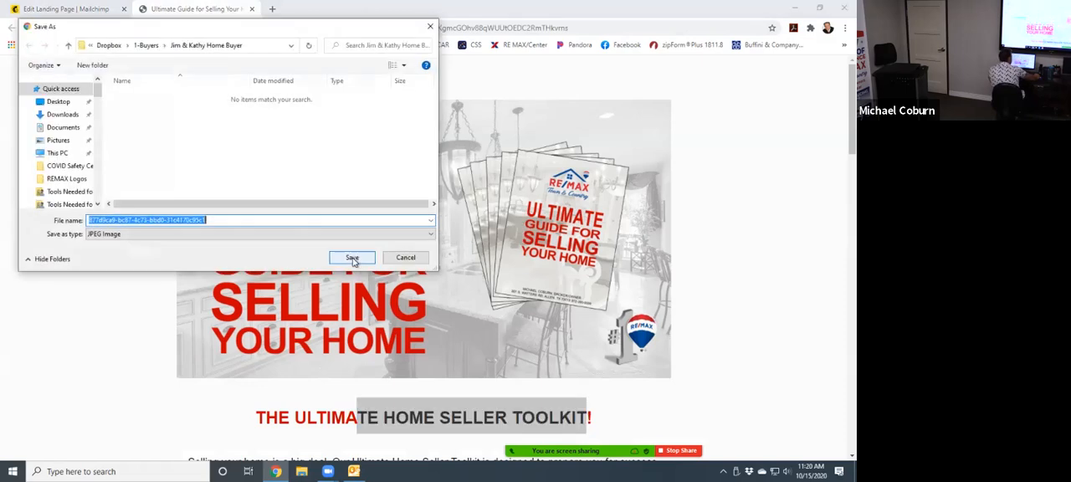
{"action": "left_click", "coordinate": [57, 101]}
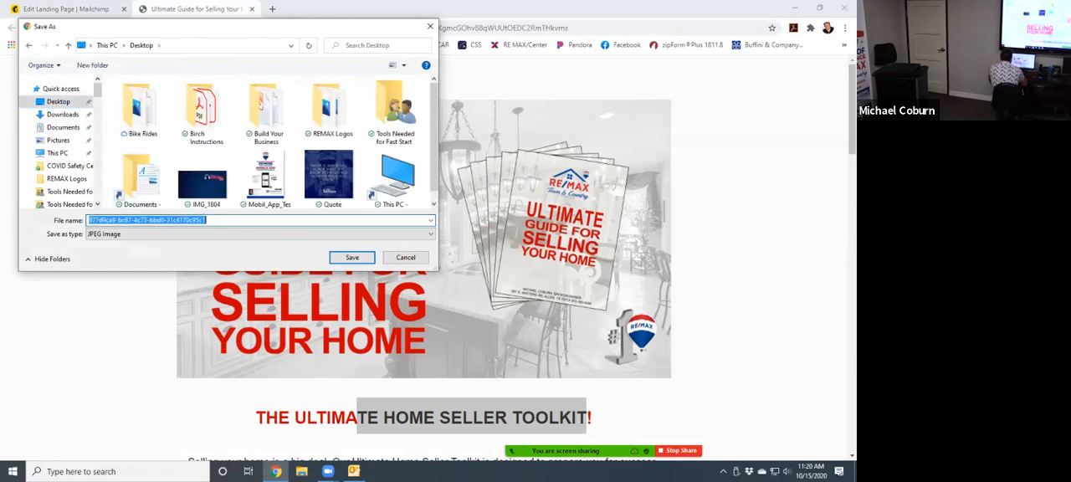
{"action": "type", "text": "Front pic"}
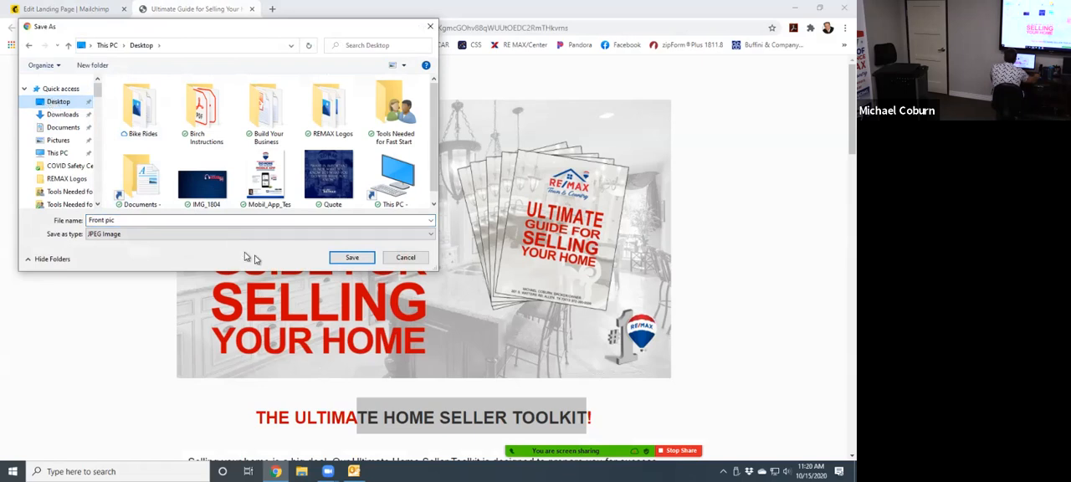
{"action": "left_click", "coordinate": [352, 257]}
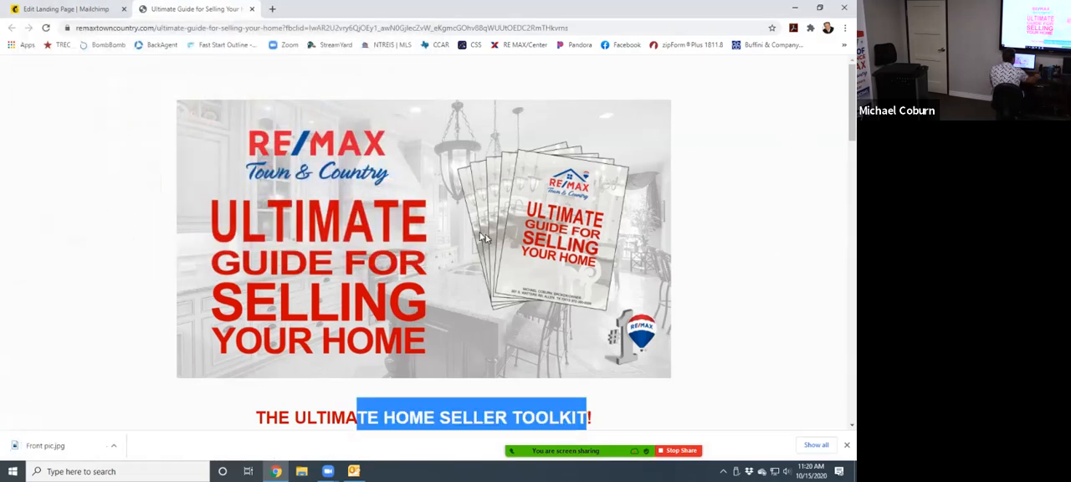
- Upload Front pic from the Desktop to Mailchimp as the replacement for the landing page's logo image
{"action": "left_click", "coordinate": [84, 8]}
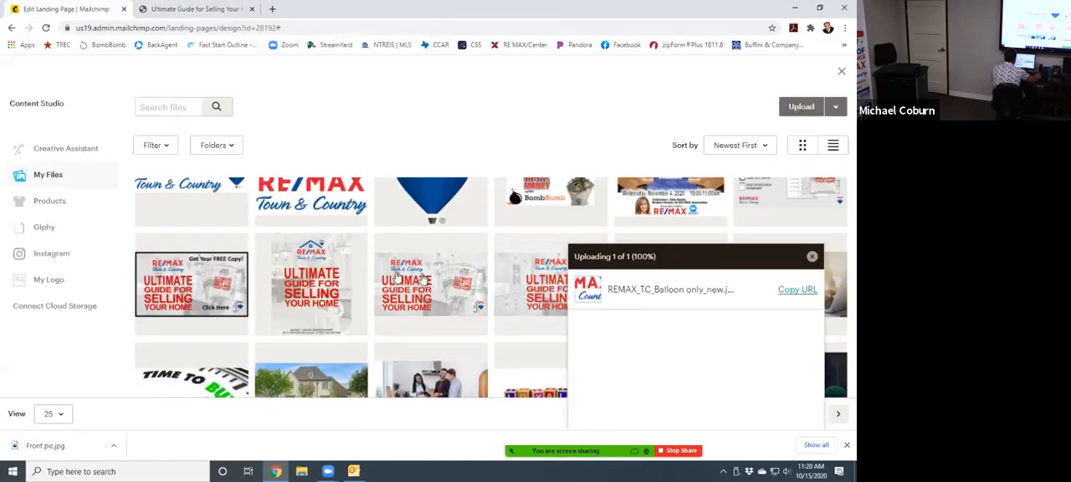
{"action": "left_click", "coordinate": [802, 107]}
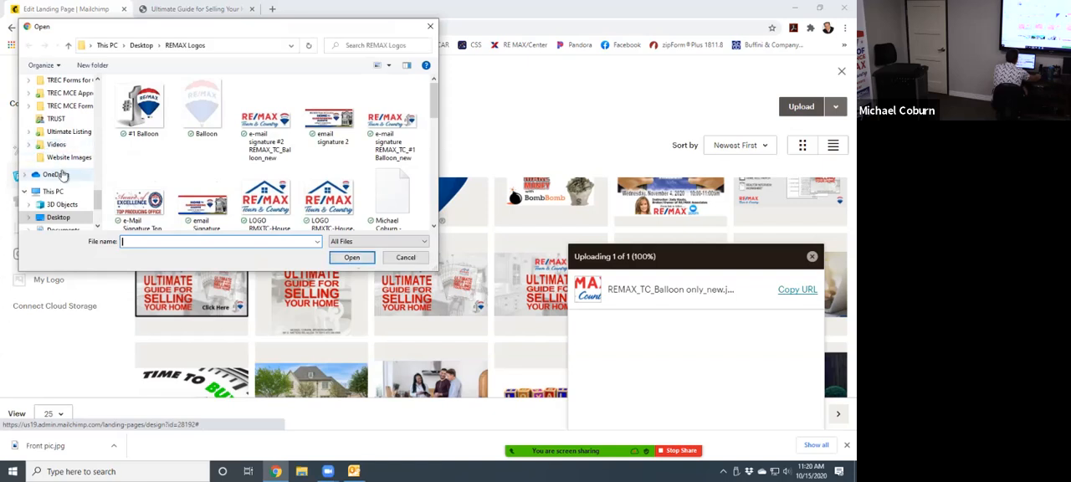
{"action": "left_click", "coordinate": [59, 218]}
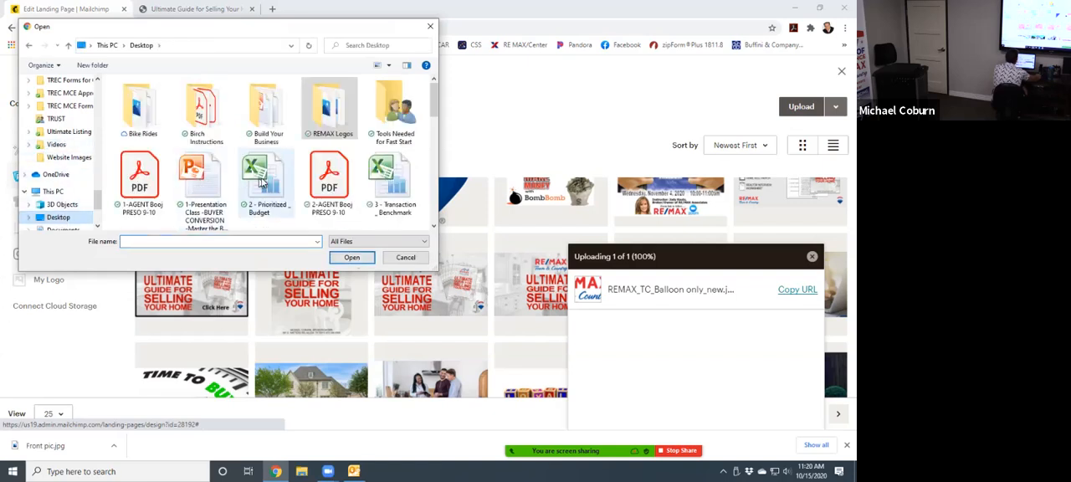
{"action": "scroll", "coordinate": [263, 184], "scroll_direction": "down", "scroll_amount": 3}
{"action": "scroll", "coordinate": [264, 184], "scroll_direction": "down", "scroll_amount": 2}
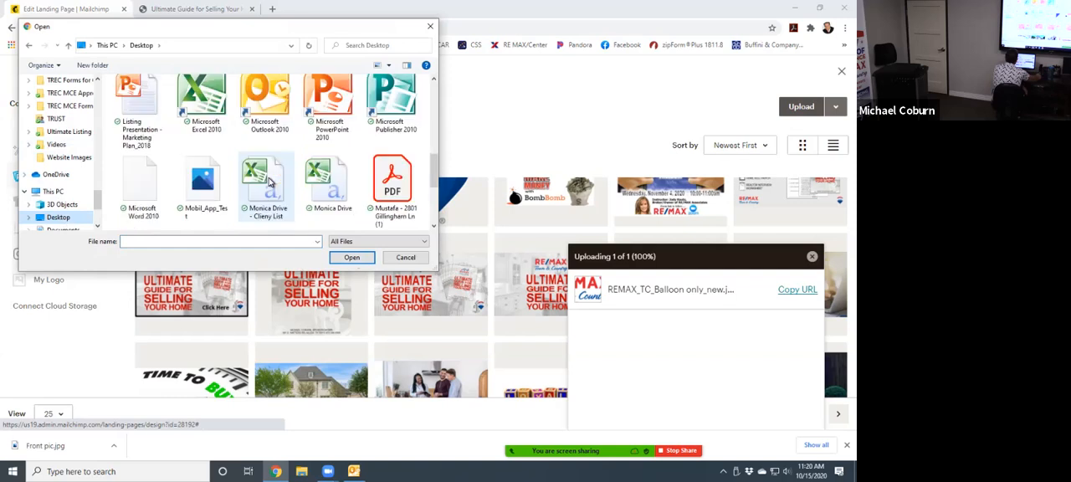
{"action": "scroll", "coordinate": [226, 182], "scroll_direction": "up", "scroll_amount": 3}
{"action": "double_click", "coordinate": [211, 193]}
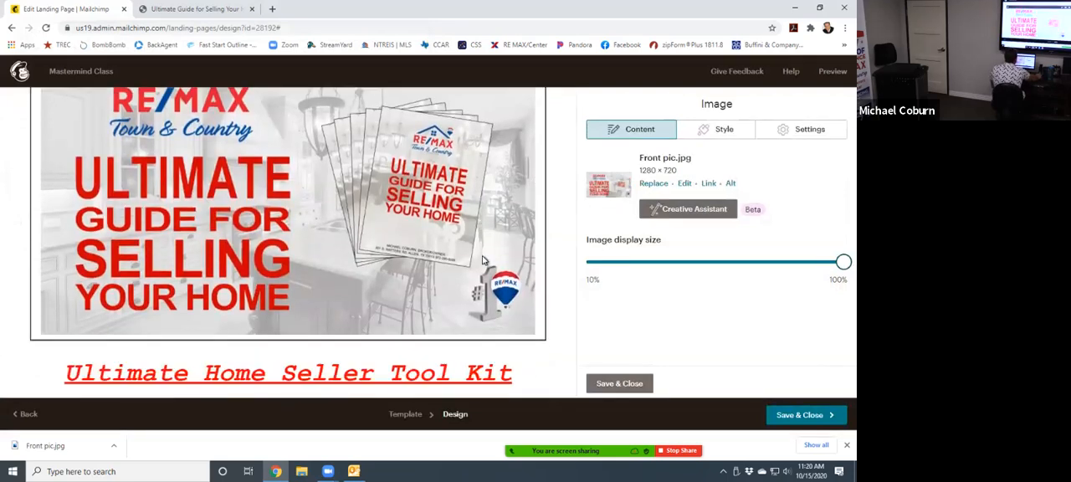
{"action": "scroll", "coordinate": [482, 260], "scroll_direction": "down", "scroll_amount": 3}
{"action": "scroll", "coordinate": [474, 267], "scroll_direction": "up", "scroll_amount": 3}
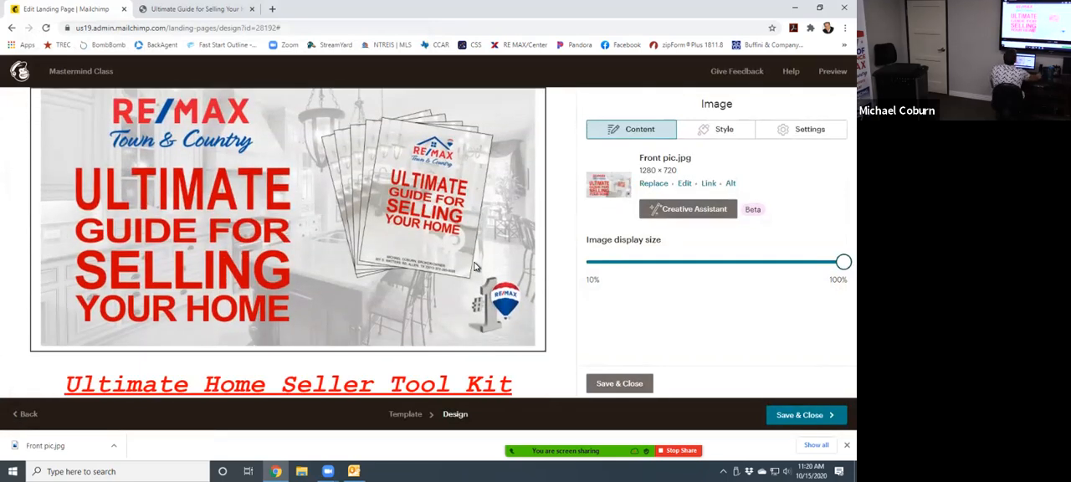
{"action": "scroll", "coordinate": [474, 266], "scroll_direction": "down", "scroll_amount": 1}
{"action": "scroll", "coordinate": [475, 266], "scroll_direction": "up", "scroll_amount": 1}
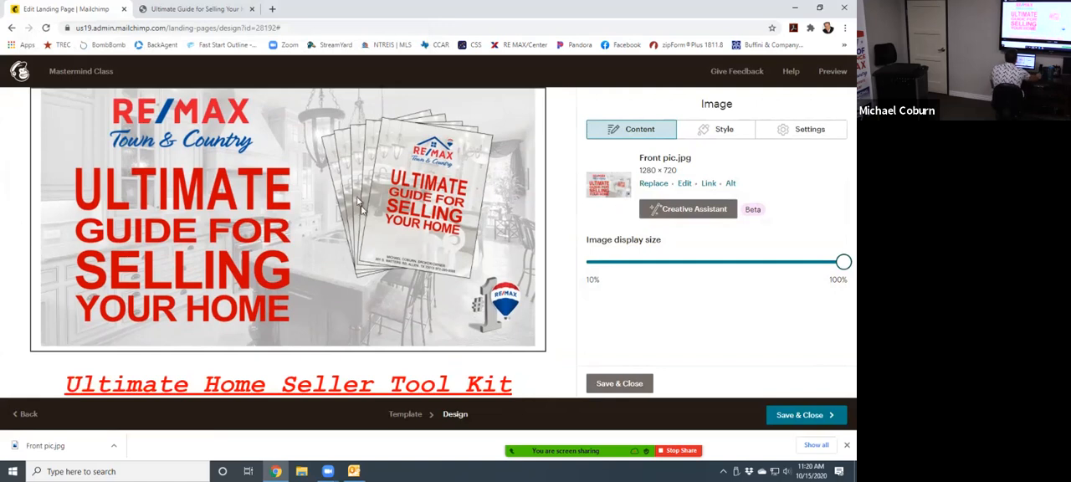
- Copy the heading "THE ULTIMATE HOME SELLER TOOLKIT!" from the guide page
{"action": "left_click", "coordinate": [190, 9]}
{"action": "scroll", "coordinate": [322, 221], "scroll_direction": "down", "scroll_amount": 3}
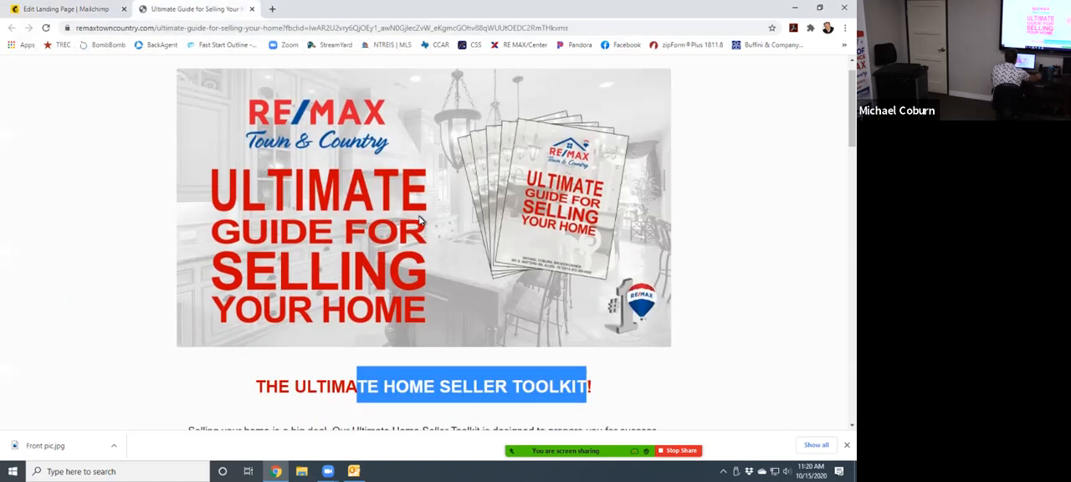
{"action": "left_click_drag", "start_coordinate": [259, 199], "coordinate": [599, 212]}
{"action": "right_click", "coordinate": [519, 203]}
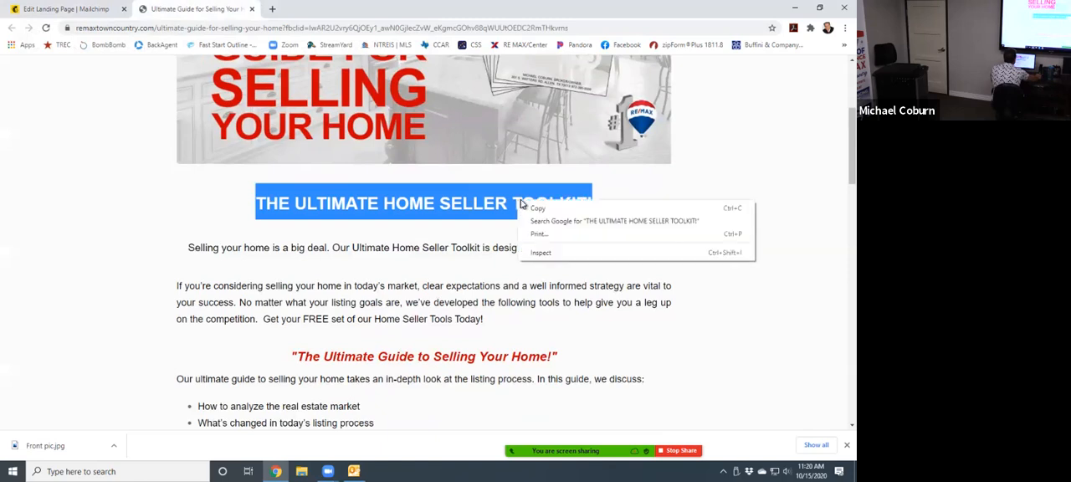
{"action": "left_click", "coordinate": [543, 209]}
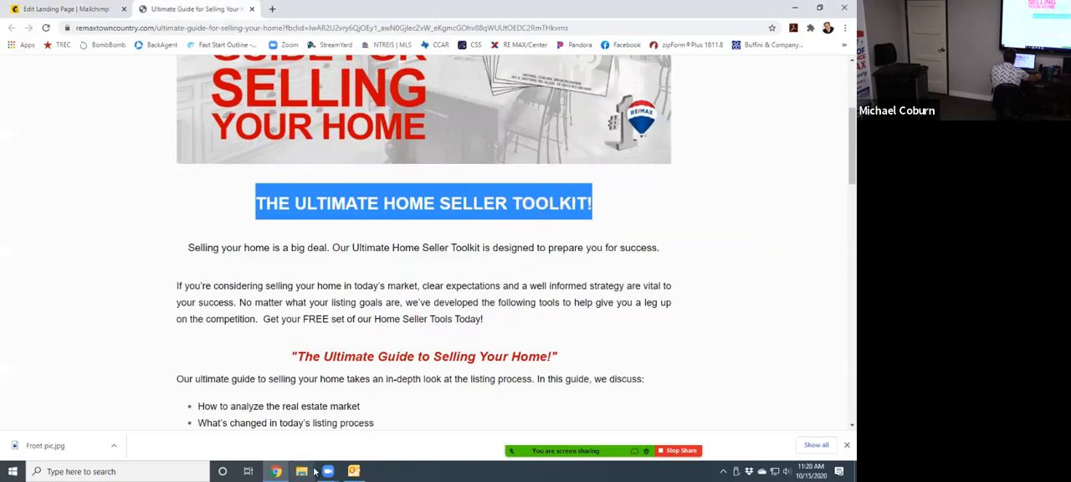
- Replace the landing page's "Ultimate Home Seller Tool Kit" title with the copied heading
{"action": "left_click", "coordinate": [99, 9]}
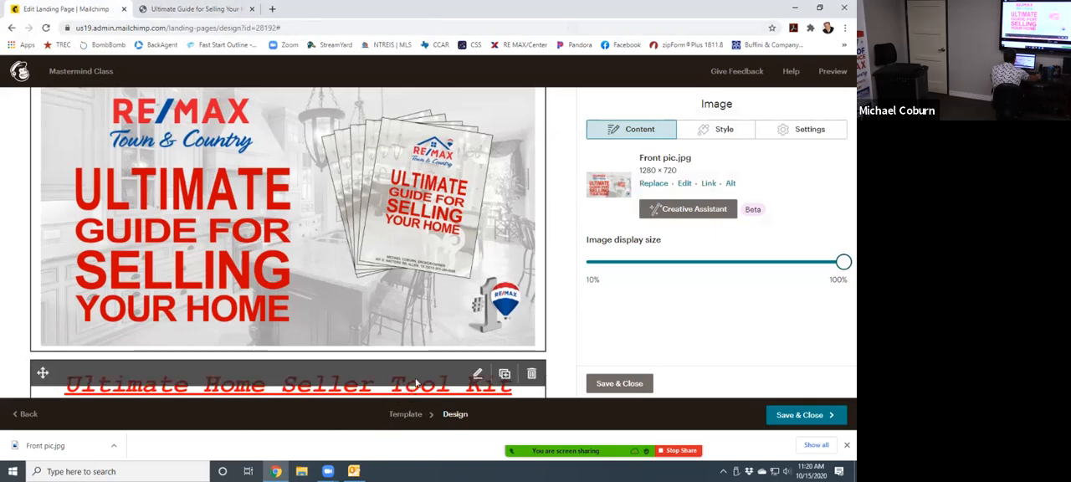
{"action": "scroll", "coordinate": [286, 231], "scroll_direction": "down", "scroll_amount": 2}
{"action": "left_click", "coordinate": [285, 231]}
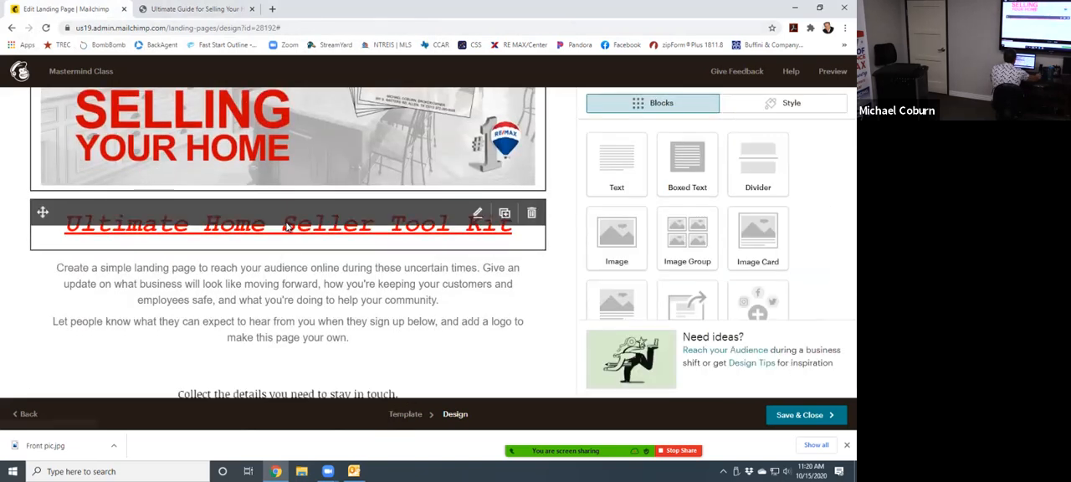
{"action": "left_click_drag", "start_coordinate": [831, 218], "coordinate": [590, 218]}
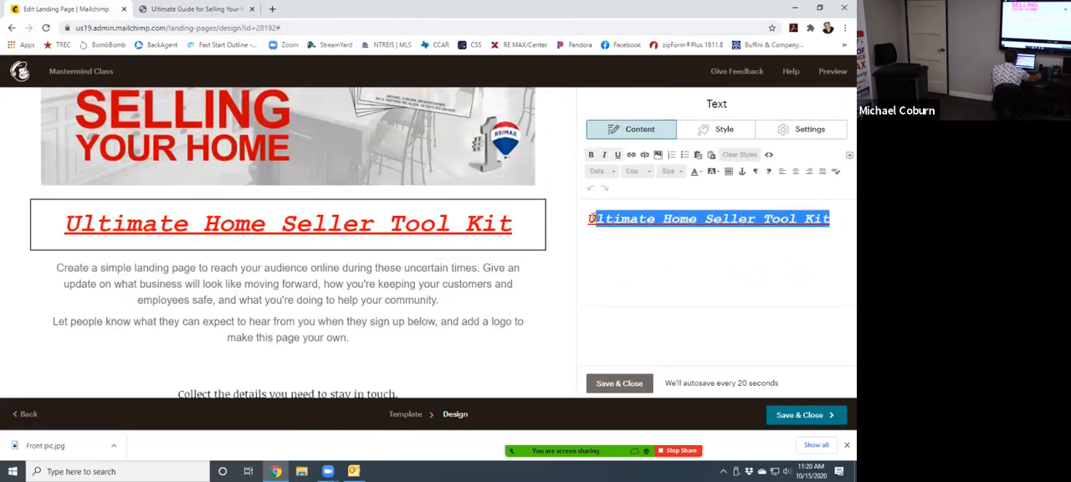
{"action": "right_click", "coordinate": [616, 227]}
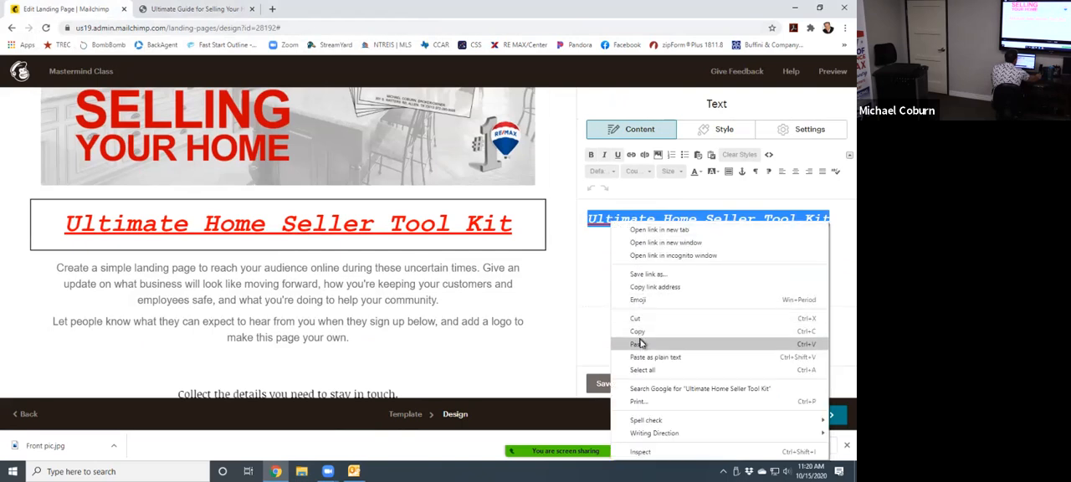
{"action": "left_click", "coordinate": [641, 344]}
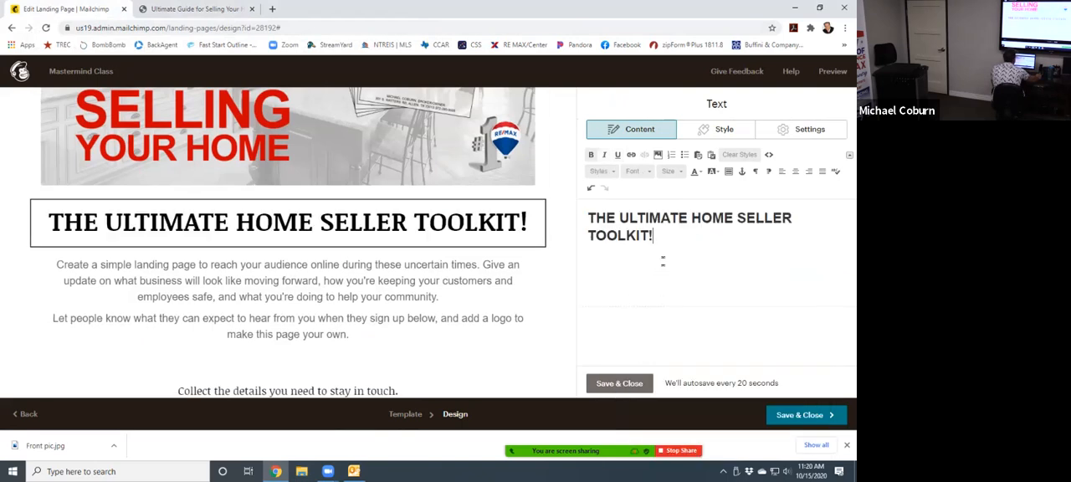
- Set the font of the whole "THE ULTIMATE HOME SELLER TOOLKIT!" heading to Arial
{"action": "left_click_drag", "start_coordinate": [655, 235], "coordinate": [581, 221]}
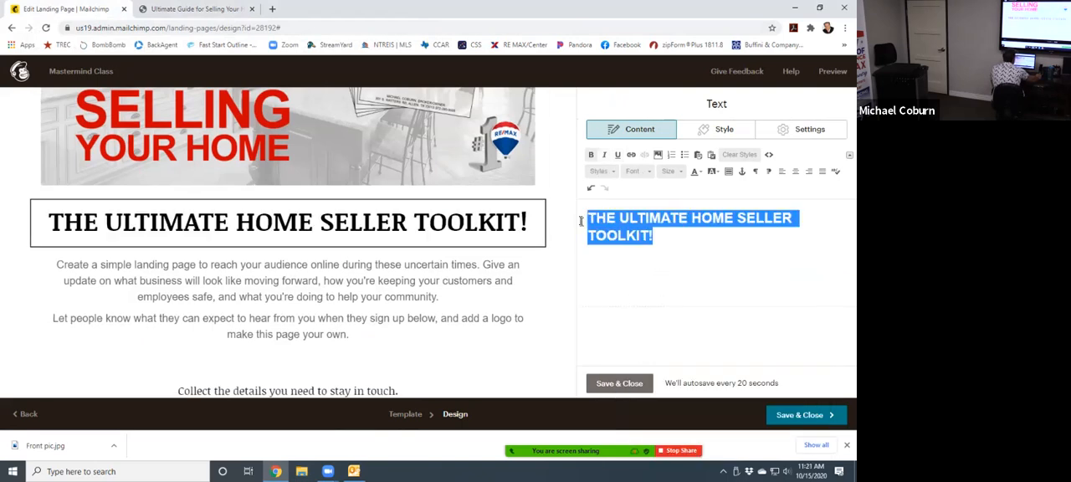
{"action": "left_click", "coordinate": [641, 174]}
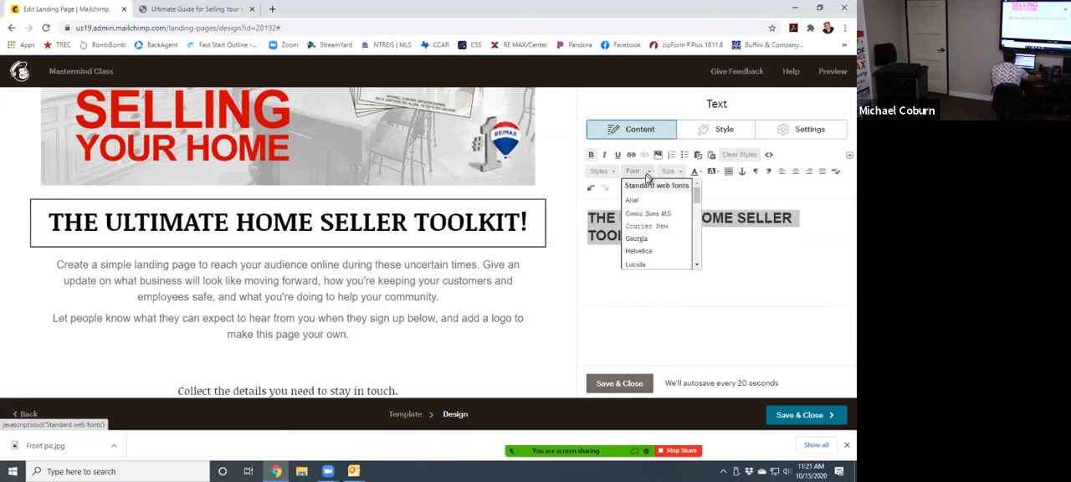
{"action": "left_click", "coordinate": [638, 200]}
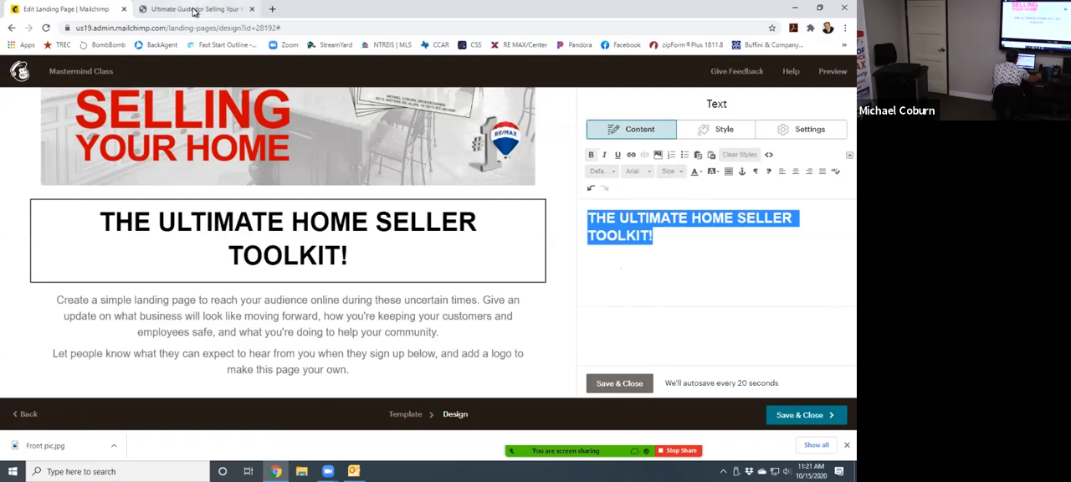
- Check the heading color on the guide page and set the landing page heading's text color to red #cc0000
{"action": "left_click", "coordinate": [193, 10]}
{"action": "left_click", "coordinate": [333, 240]}
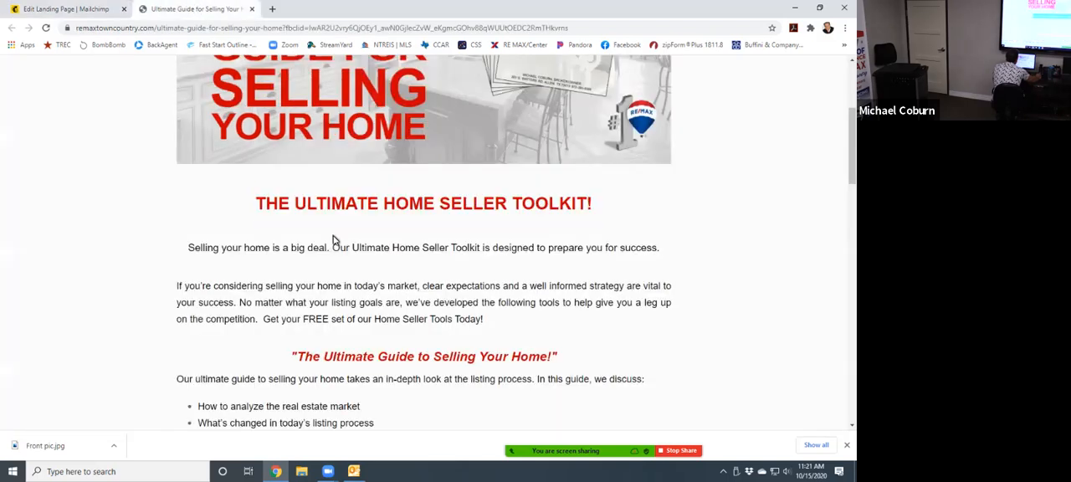
{"action": "left_click", "coordinate": [109, 10]}
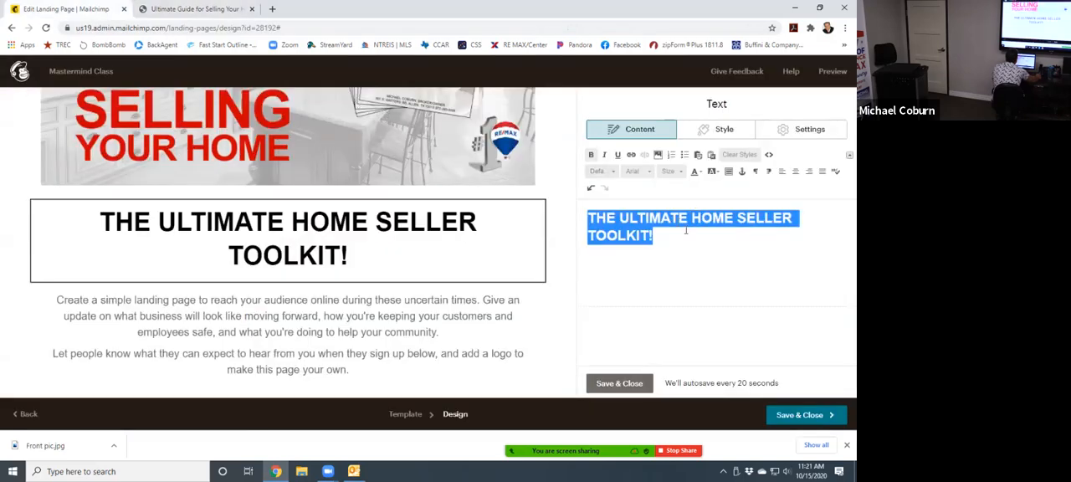
{"action": "left_click", "coordinate": [694, 174]}
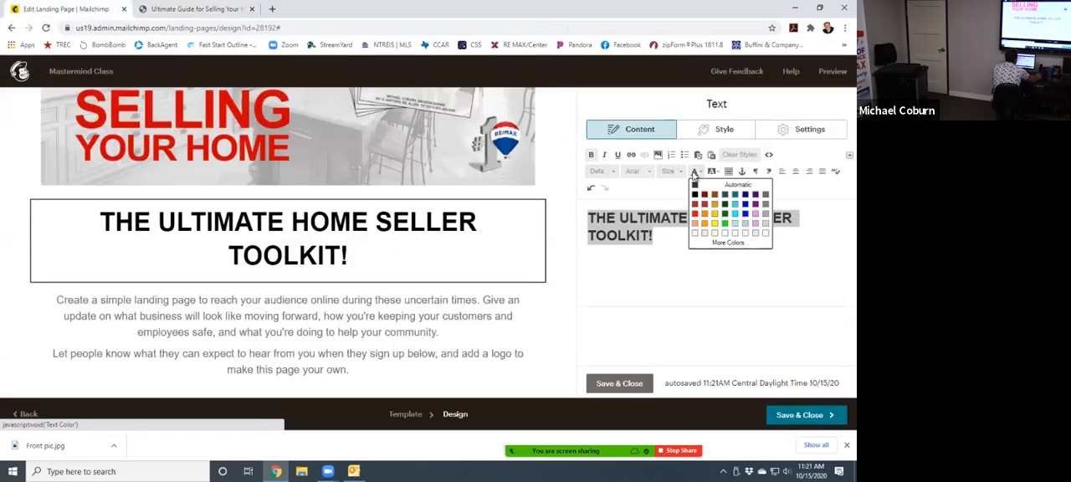
{"action": "left_click", "coordinate": [723, 243]}
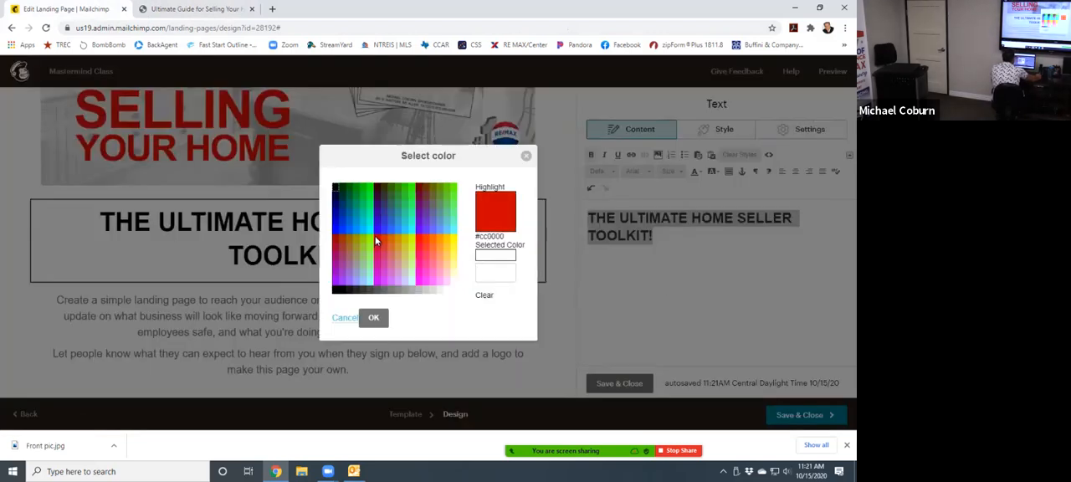
{"action": "left_click", "coordinate": [377, 240]}
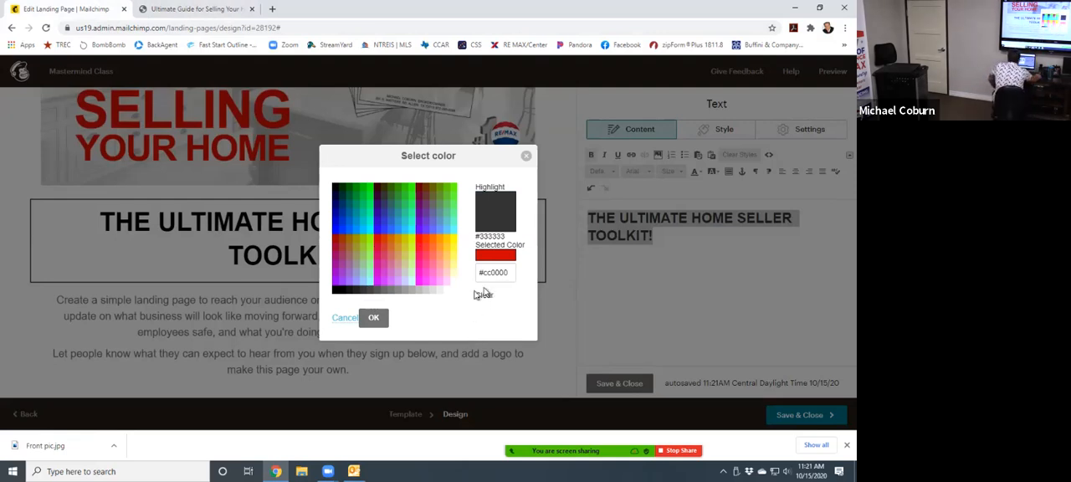
{"action": "left_click", "coordinate": [373, 317]}
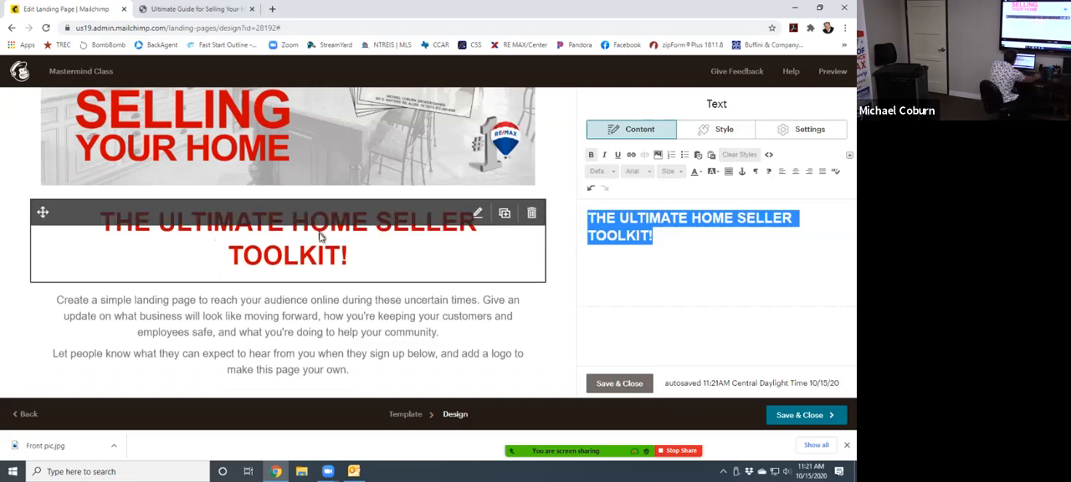
- Compare the heading with the guide page's and try font sizes 18, 24 and 28 on it
{"action": "left_click", "coordinate": [215, 9]}
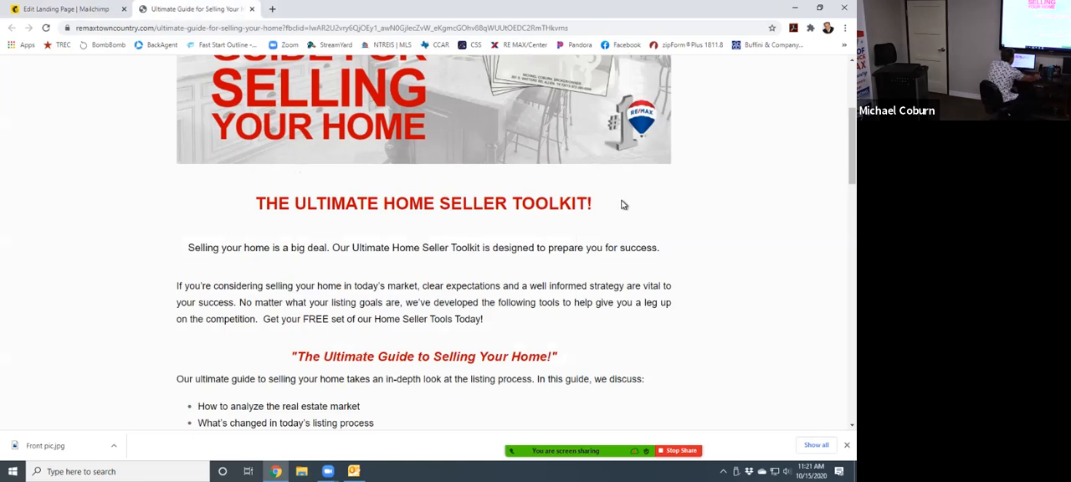
{"action": "left_click", "coordinate": [122, 5]}
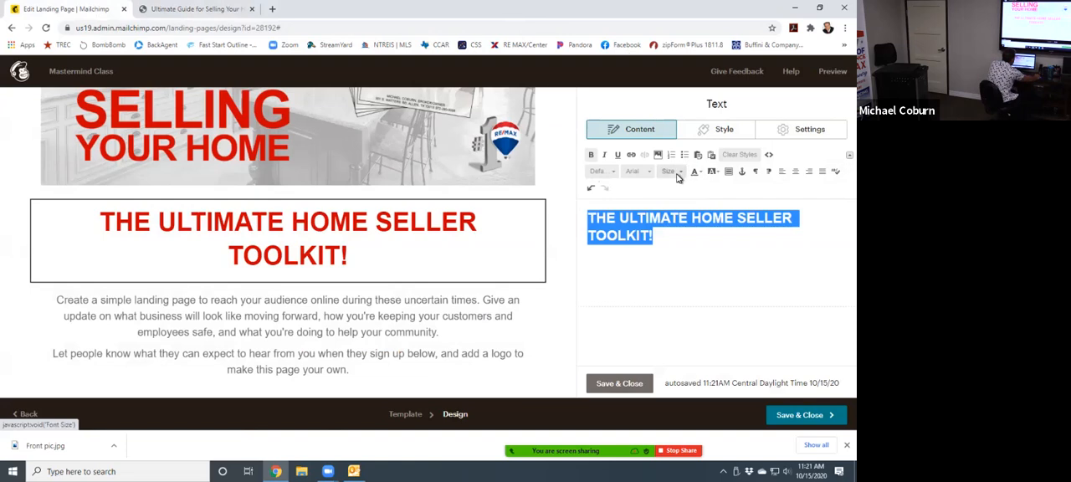
{"action": "left_click", "coordinate": [685, 173]}
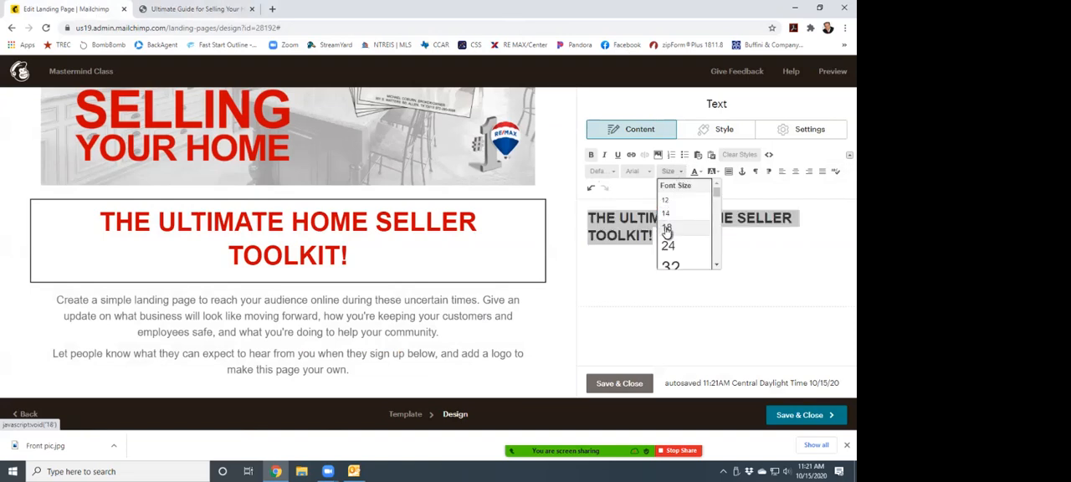
{"action": "left_click", "coordinate": [667, 224]}
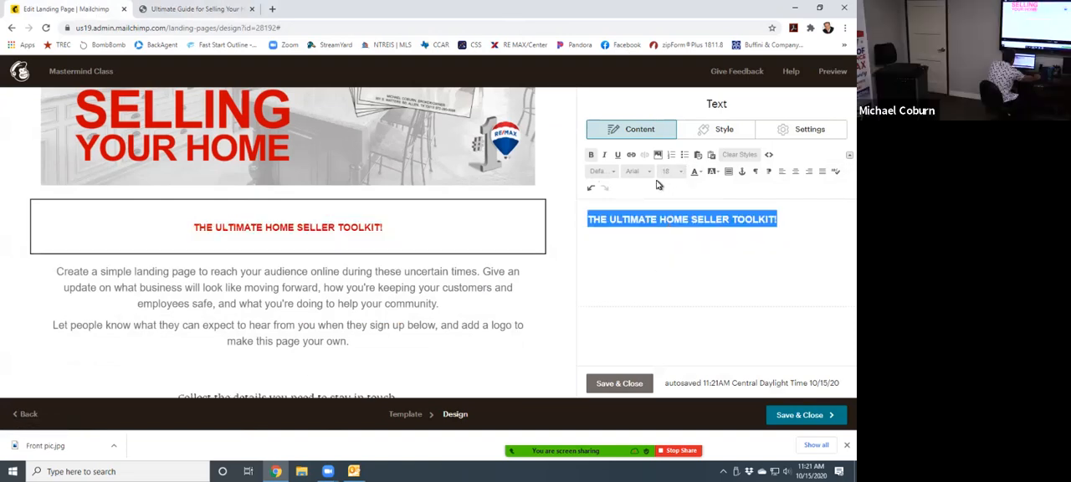
{"action": "left_click", "coordinate": [681, 173]}
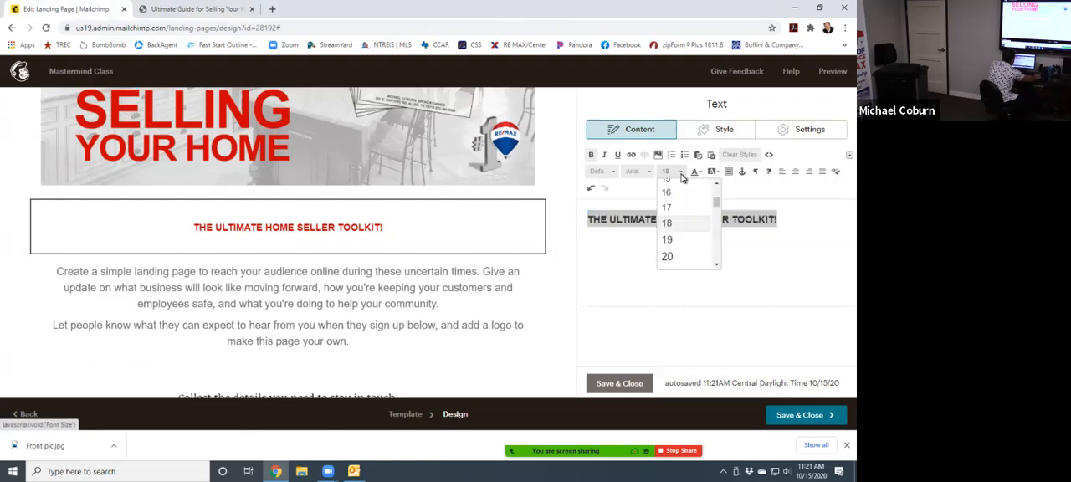
{"action": "scroll", "coordinate": [691, 241], "scroll_direction": "down", "scroll_amount": 2}
{"action": "left_click", "coordinate": [692, 240]}
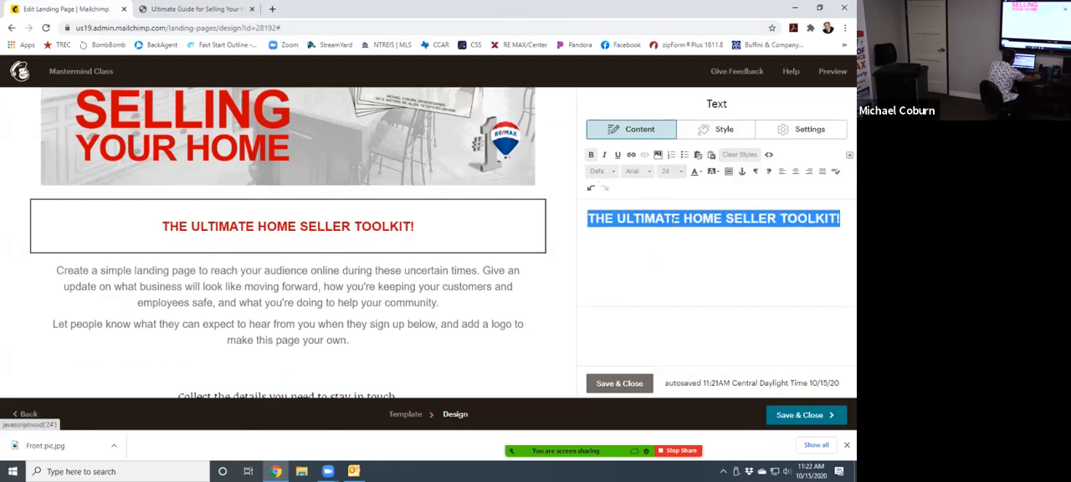
{"action": "left_click", "coordinate": [669, 172]}
{"action": "scroll", "coordinate": [670, 241], "scroll_direction": "down", "scroll_amount": 2}
{"action": "left_click", "coordinate": [669, 254]}
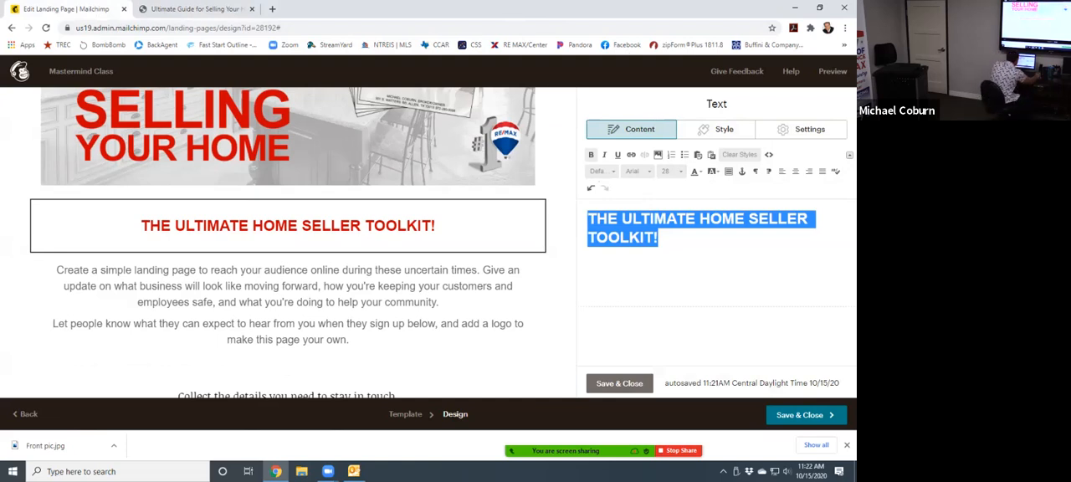
- Set the "THE ULTIMATE HOME SELLER TOOLKIT!" heading to font size 32, then save and close its text block
{"action": "left_click", "coordinate": [683, 174]}
{"action": "scroll", "coordinate": [676, 222], "scroll_direction": "down", "scroll_amount": 3}
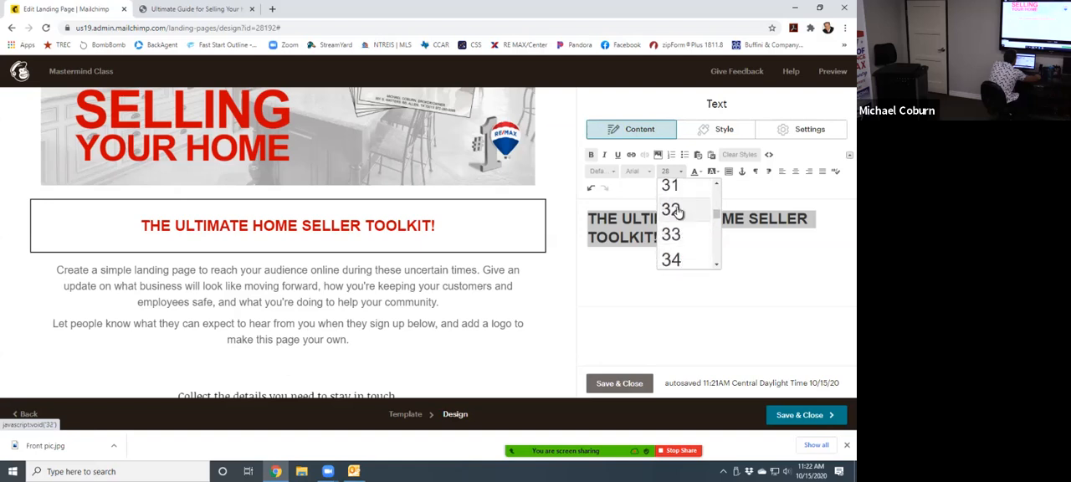
{"action": "left_click", "coordinate": [674, 209]}
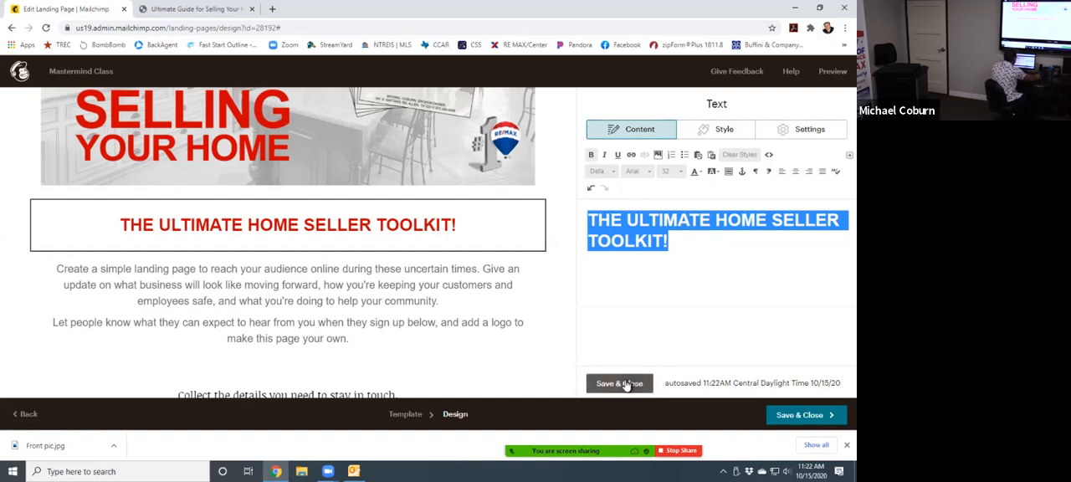
{"action": "left_click", "coordinate": [626, 385]}
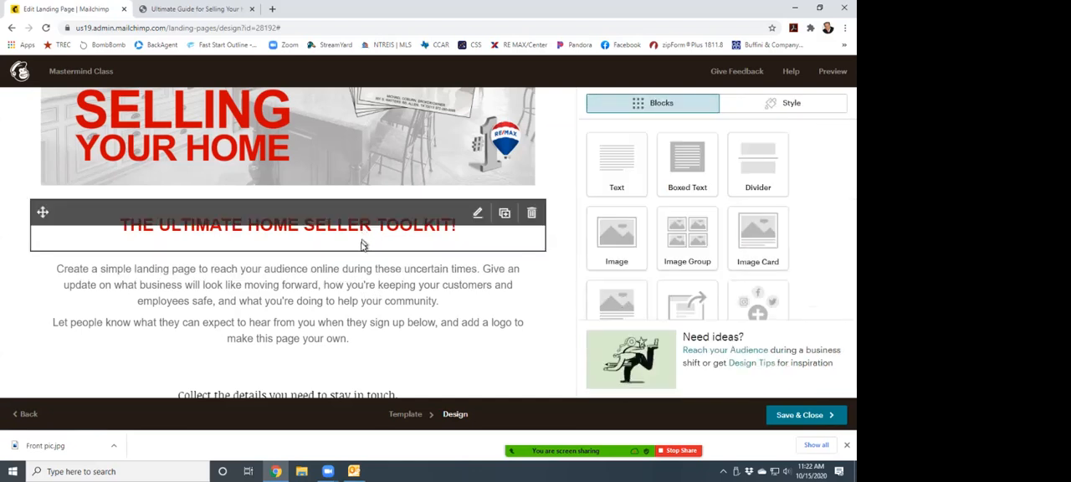
- Open the placeholder paragraph block for editing and copy the two introductory paragraphs below the heading on the guide page
{"action": "left_click", "coordinate": [357, 308]}
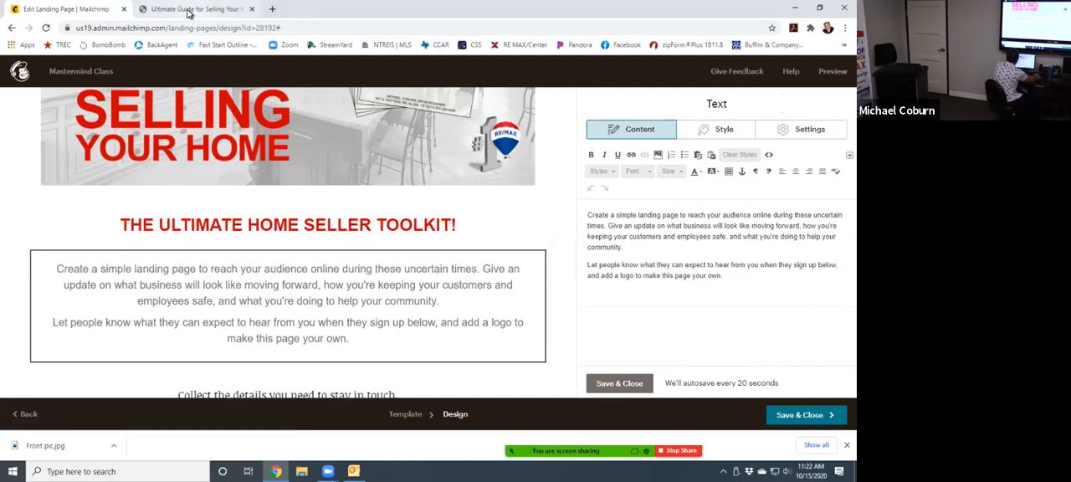
{"action": "left_click", "coordinate": [216, 12]}
{"action": "left_click_drag", "start_coordinate": [185, 247], "coordinate": [500, 325]}
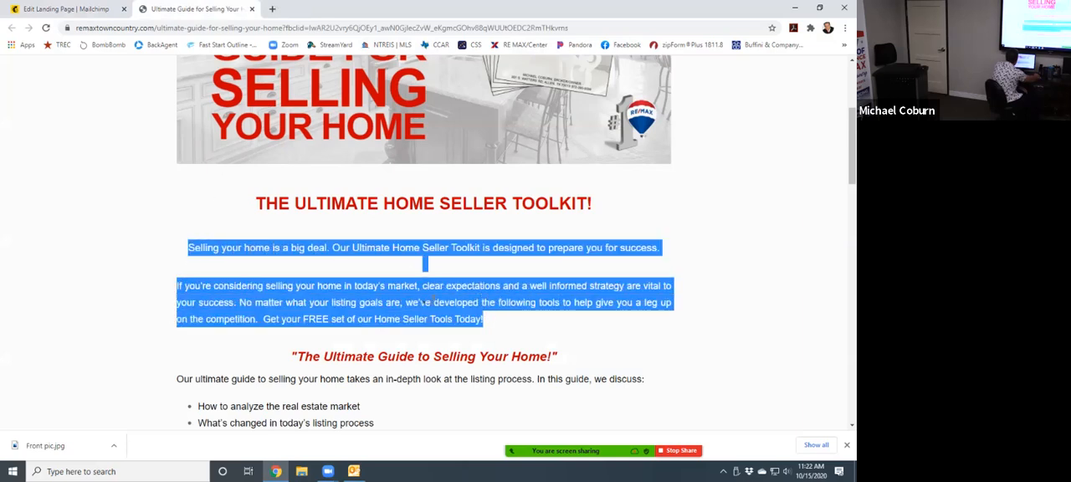
{"action": "right_click", "coordinate": [427, 299]}
{"action": "left_click", "coordinate": [446, 308]}
- Replace all the placeholder text under the landing page heading with the copied introductory paragraphs
{"action": "left_click", "coordinate": [67, 9]}
{"action": "left_click_drag", "start_coordinate": [737, 278], "coordinate": [572, 206]}
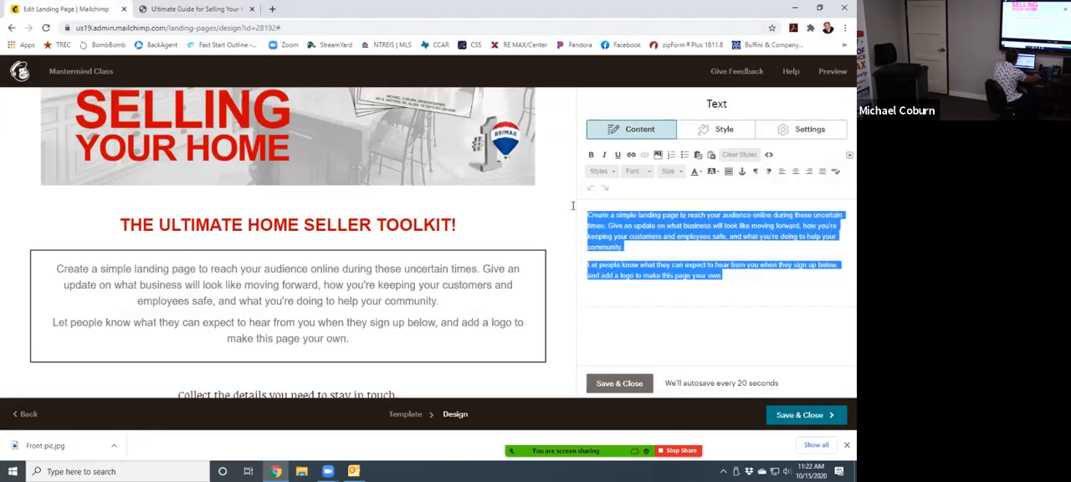
{"action": "right_click", "coordinate": [601, 211]}
{"action": "left_click", "coordinate": [634, 275]}
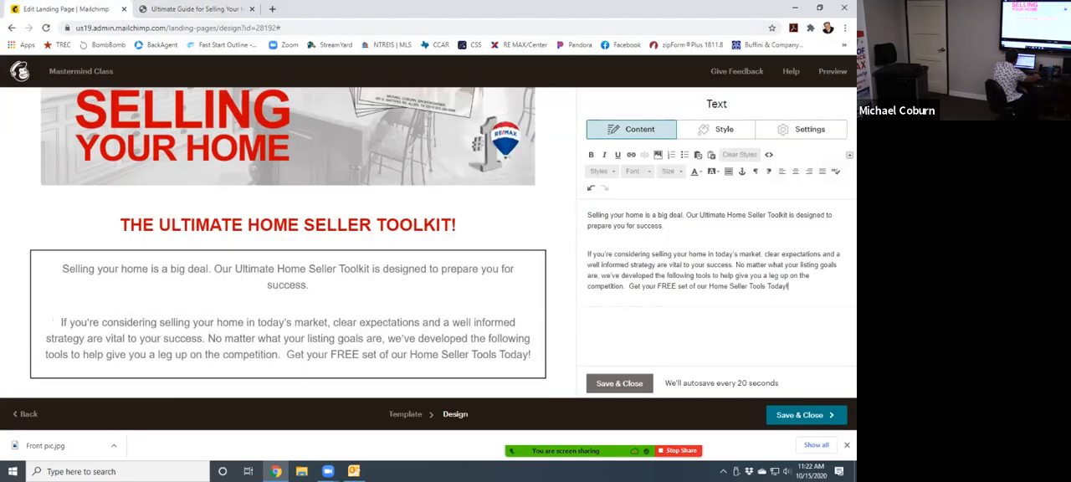
- Try left, center and right alignment on the pasted introductory paragraphs, compare with the guide page, and set them to justified
{"action": "left_click_drag", "start_coordinate": [789, 286], "coordinate": [596, 216]}
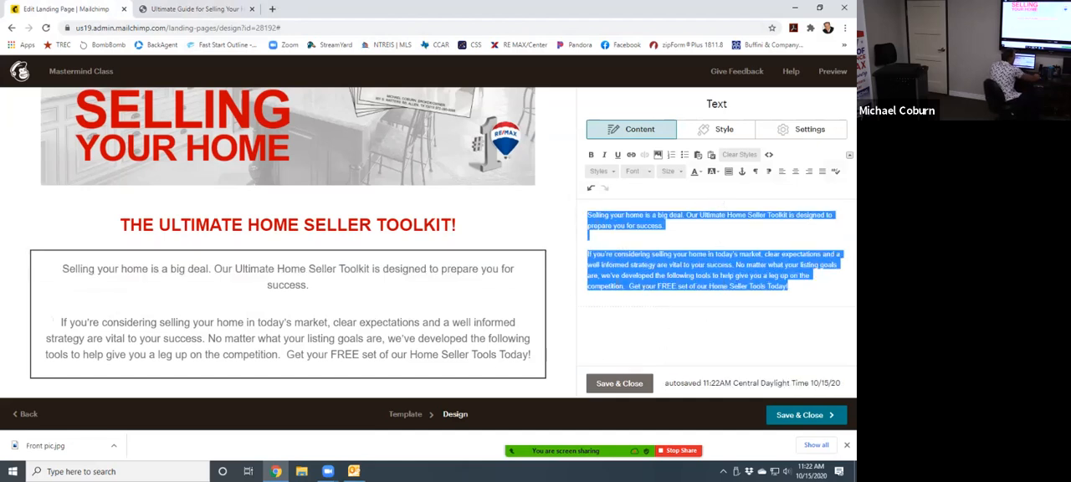
{"action": "left_click", "coordinate": [784, 177]}
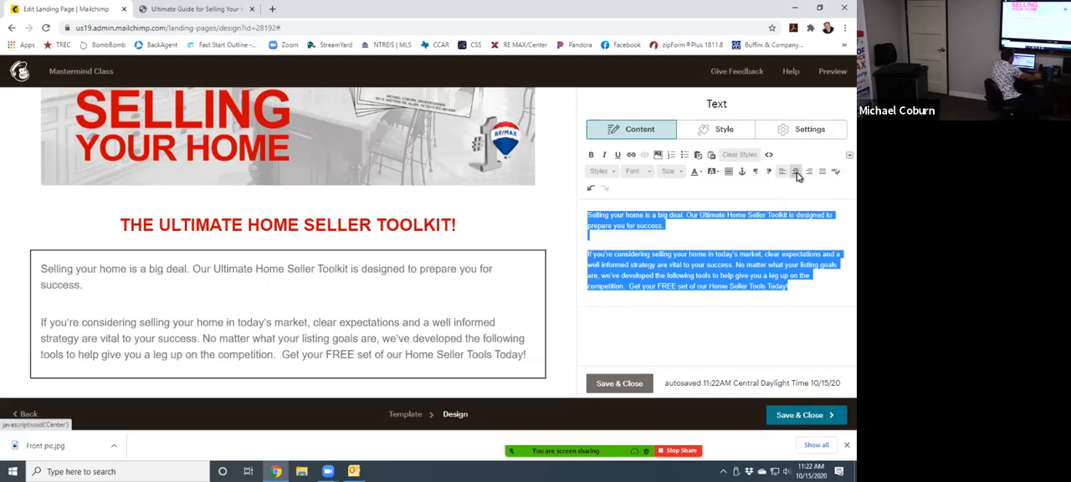
{"action": "left_click", "coordinate": [797, 172]}
{"action": "left_click", "coordinate": [810, 172]}
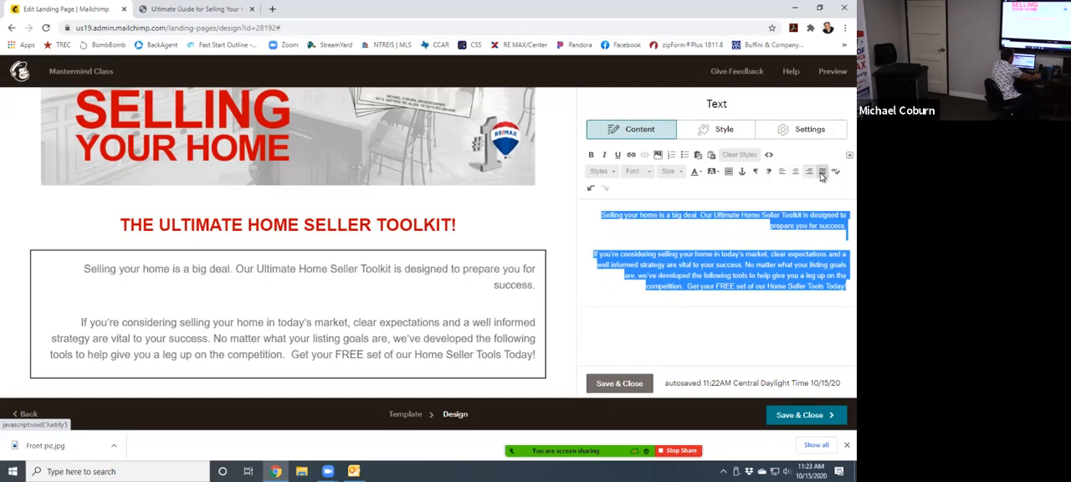
{"action": "left_click", "coordinate": [822, 172]}
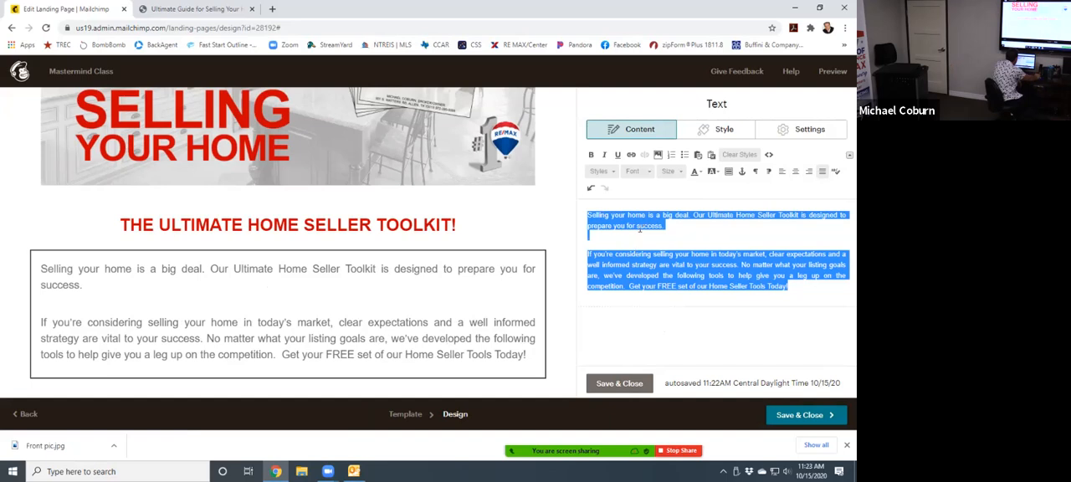
{"action": "left_click", "coordinate": [783, 172]}
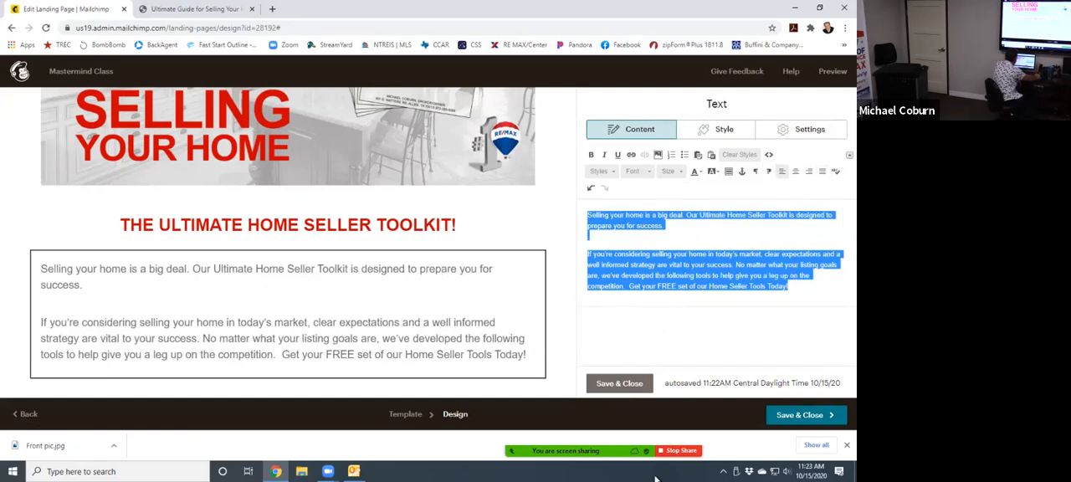
{"action": "left_click", "coordinate": [199, 10]}
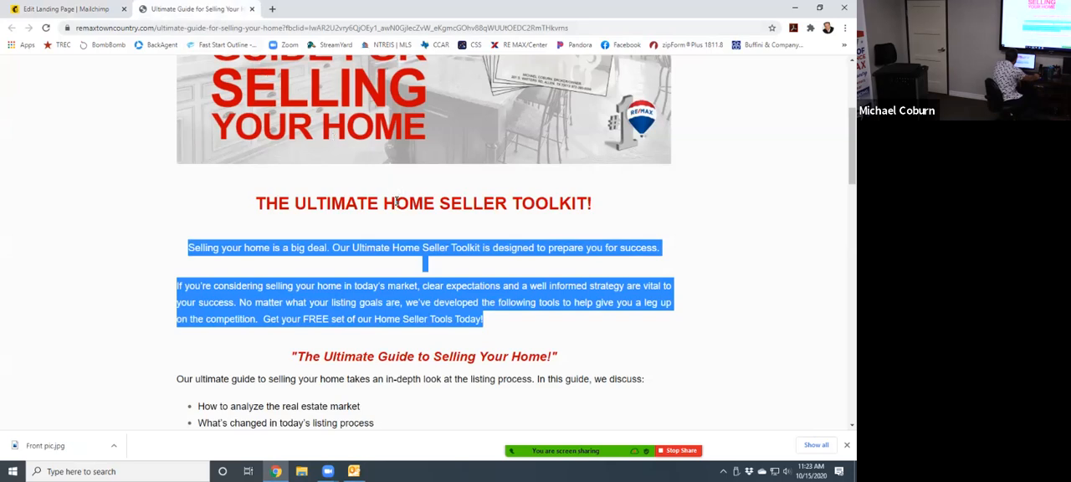
{"action": "left_click", "coordinate": [85, 9]}
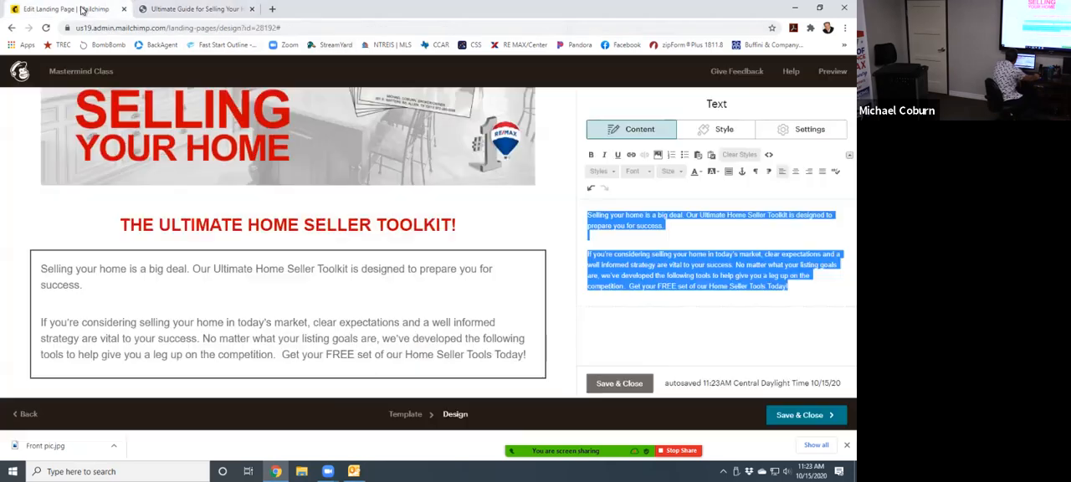
{"action": "left_click", "coordinate": [823, 174]}
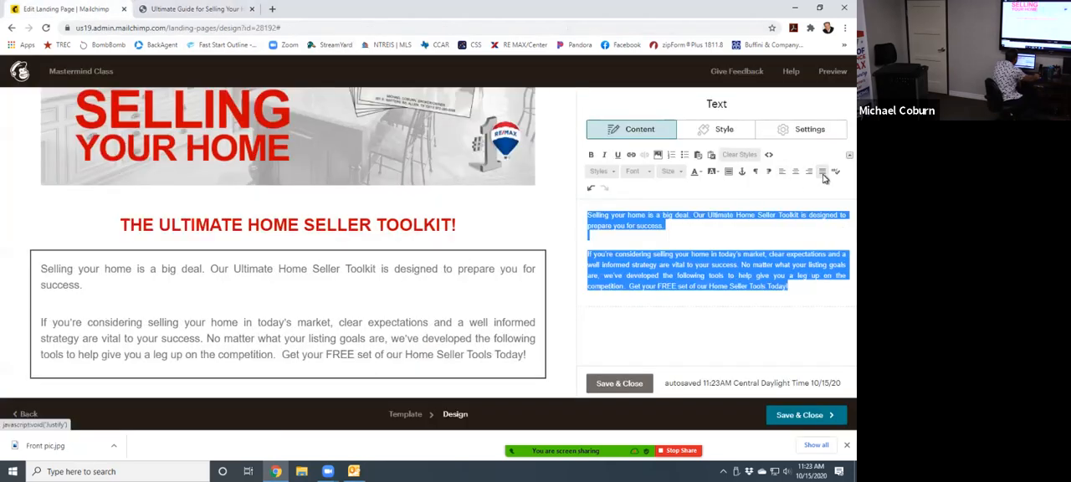
- Try font sizes 14 and 16 on the introductory paragraphs and set them to size 18
{"action": "left_click", "coordinate": [681, 171]}
{"action": "left_click", "coordinate": [672, 216]}
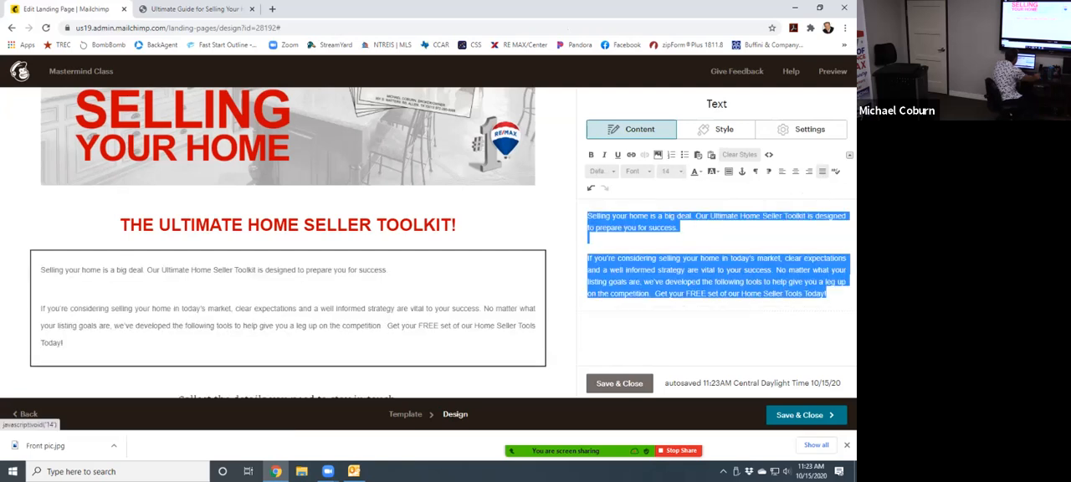
{"action": "left_click", "coordinate": [680, 171]}
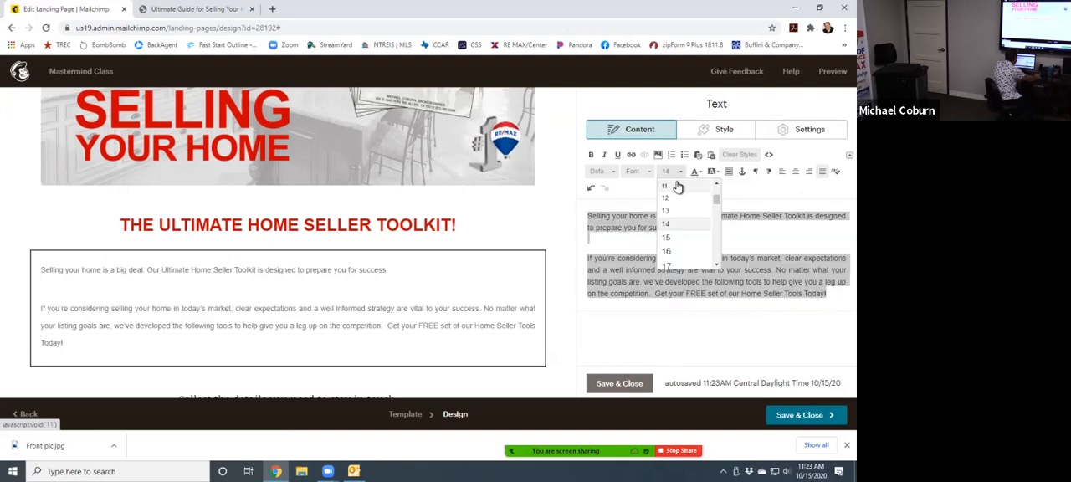
{"action": "left_click", "coordinate": [670, 252]}
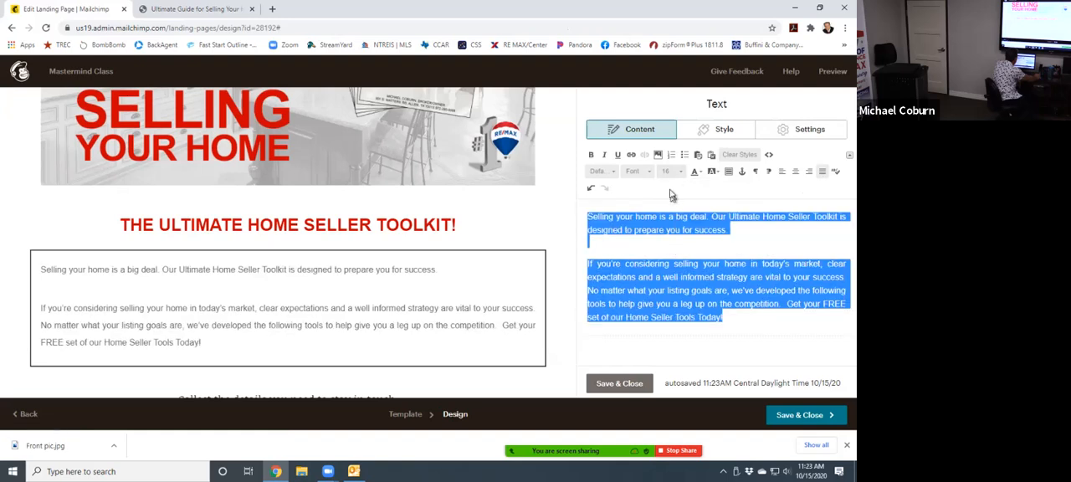
{"action": "left_click", "coordinate": [674, 172]}
{"action": "left_click", "coordinate": [668, 254]}
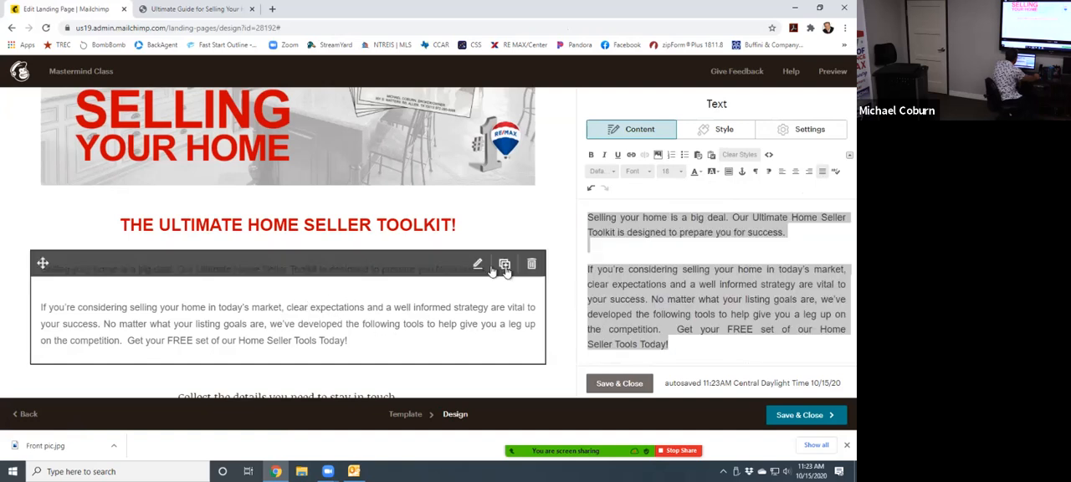
- Center only the first paragraph, "Selling your home is a big deal. Our Ultimate Home Seller Toolkit is designed to prepare you for success."
{"action": "left_click", "coordinate": [761, 232]}
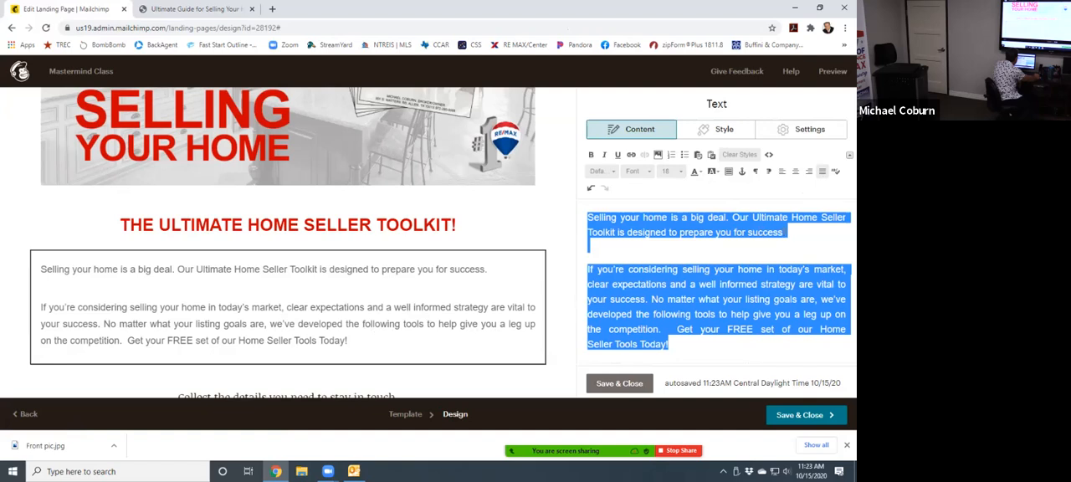
{"action": "triple_click", "coordinate": [793, 233]}
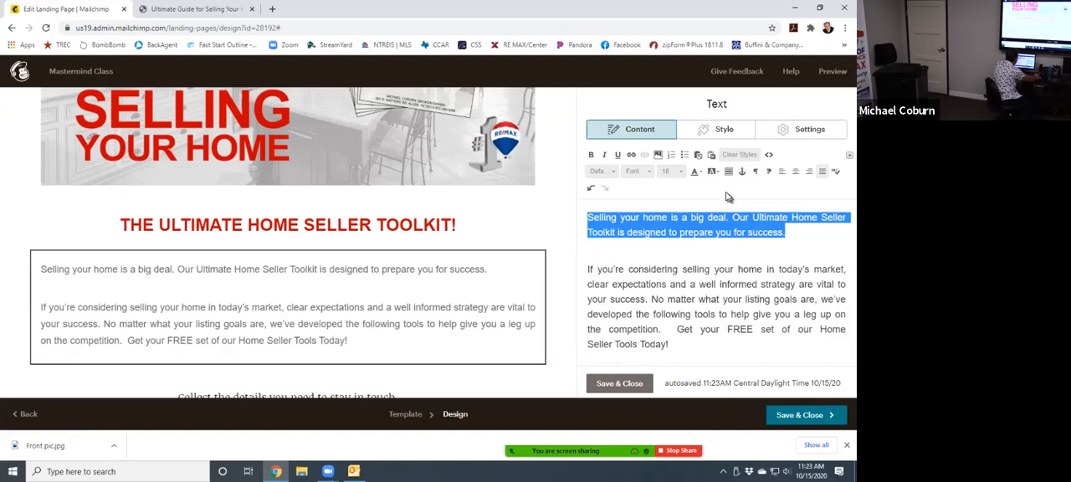
{"action": "left_click", "coordinate": [796, 173]}
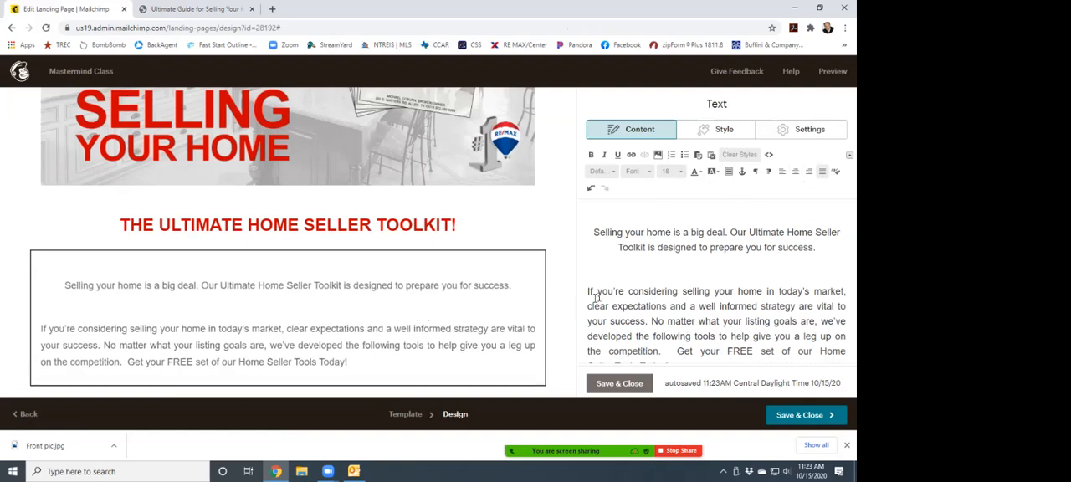
- Toggle justification off and back on for the second introductory paragraph and set its text color to black
{"action": "left_click_drag", "start_coordinate": [588, 291], "coordinate": [827, 372]}
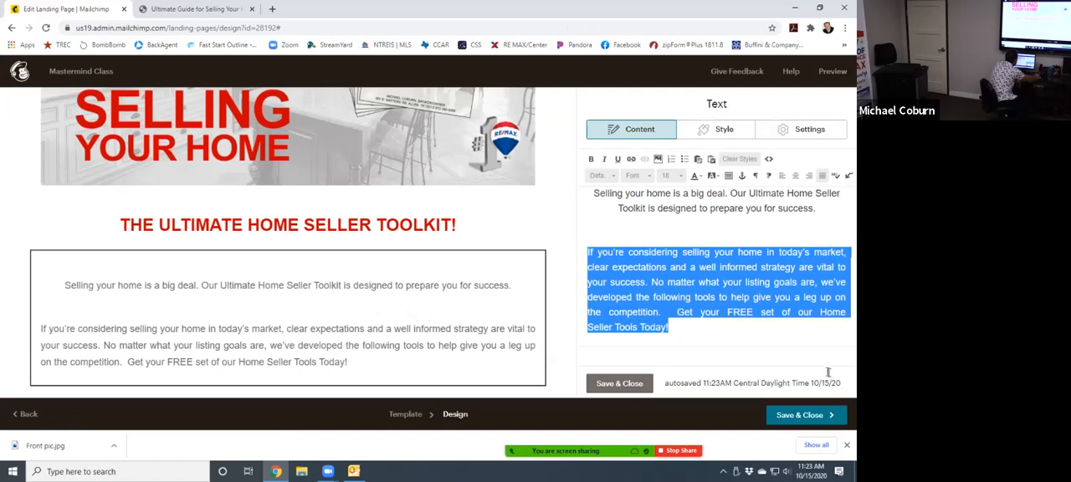
{"action": "left_click", "coordinate": [822, 176]}
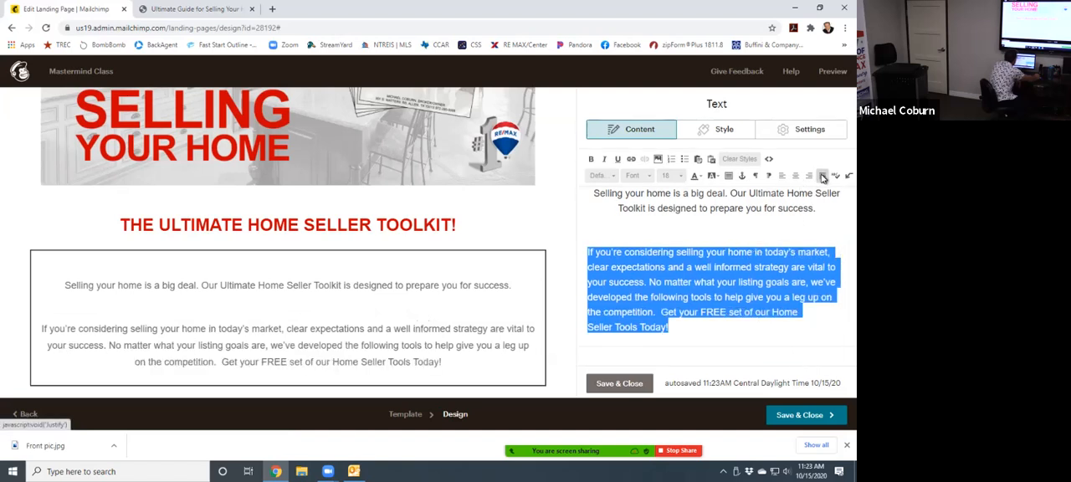
{"action": "left_click", "coordinate": [823, 178]}
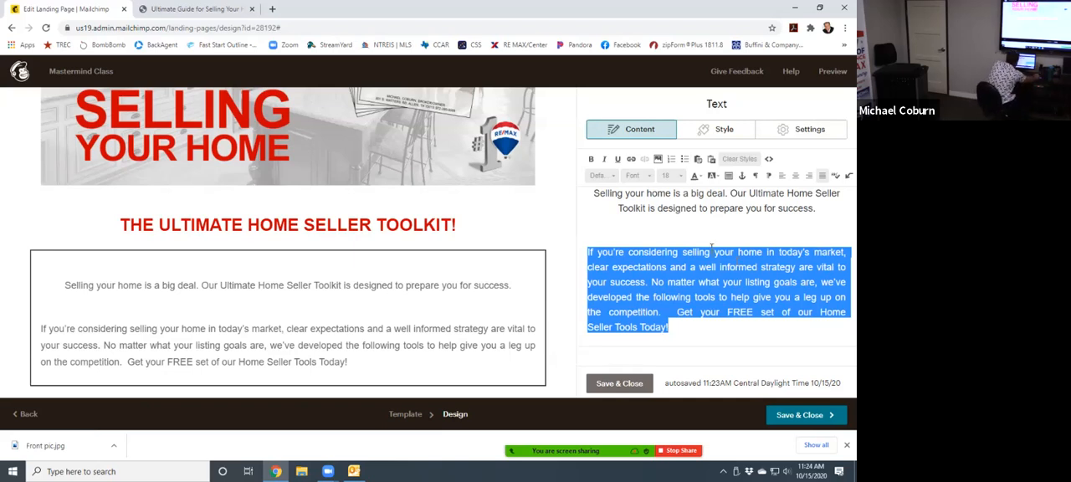
{"action": "left_click", "coordinate": [701, 177]}
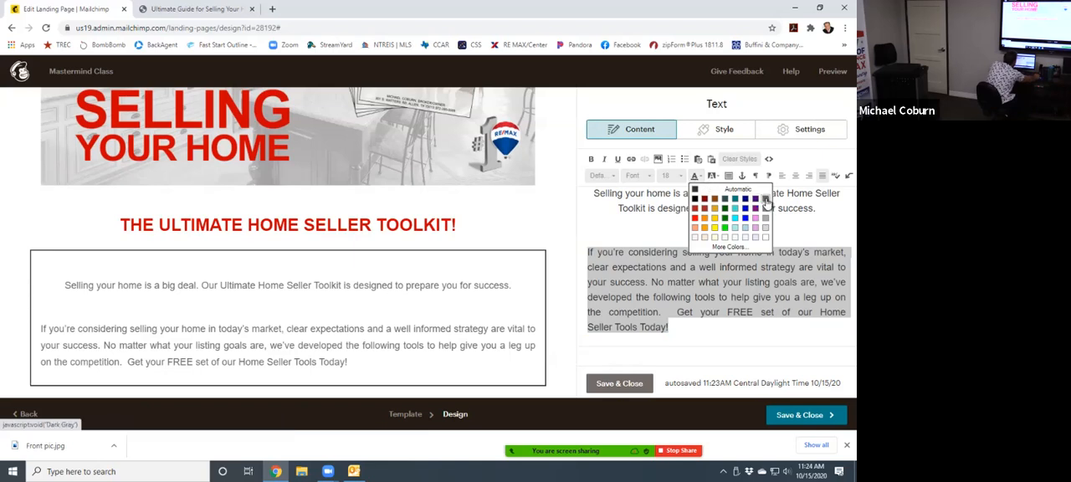
{"action": "left_click", "coordinate": [694, 199]}
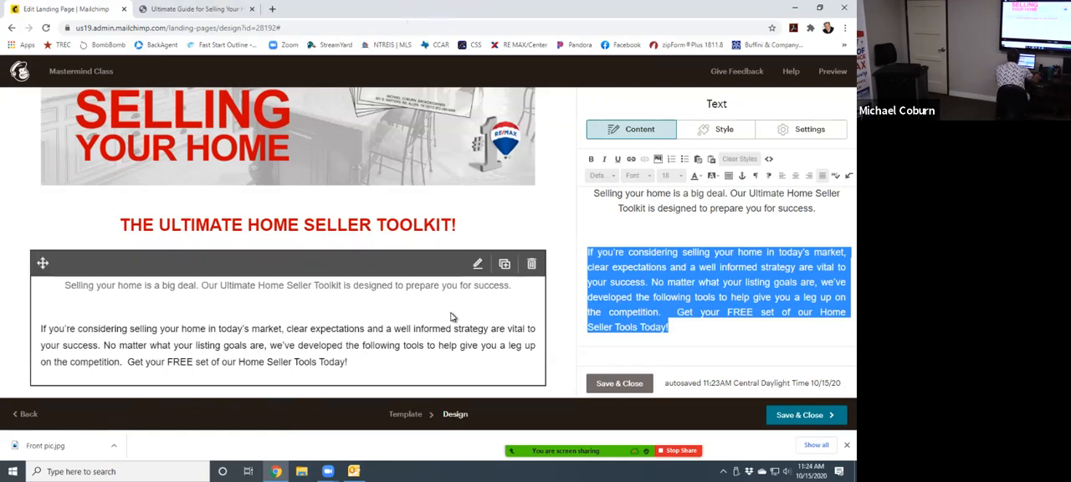
{"action": "left_click", "coordinate": [454, 285]}
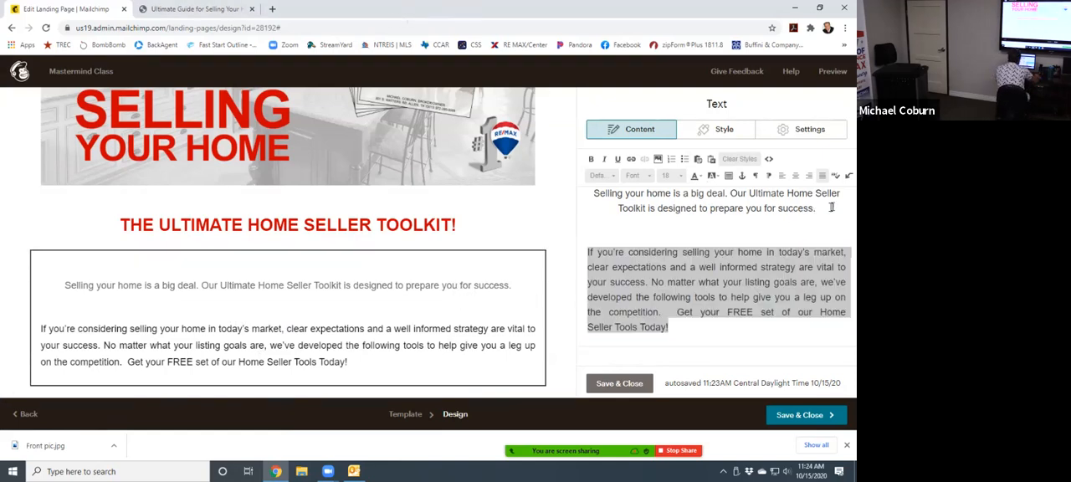
- Set the text color of the first introductory paragraph, "Selling your home is a big deal...", to Automatic
{"action": "left_click_drag", "start_coordinate": [832, 207], "coordinate": [593, 192]}
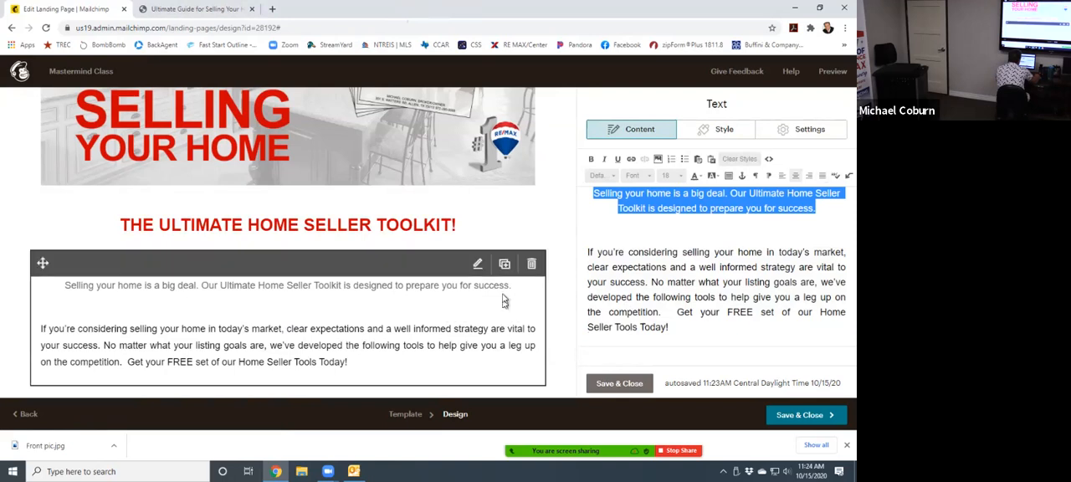
{"action": "left_click", "coordinate": [695, 179]}
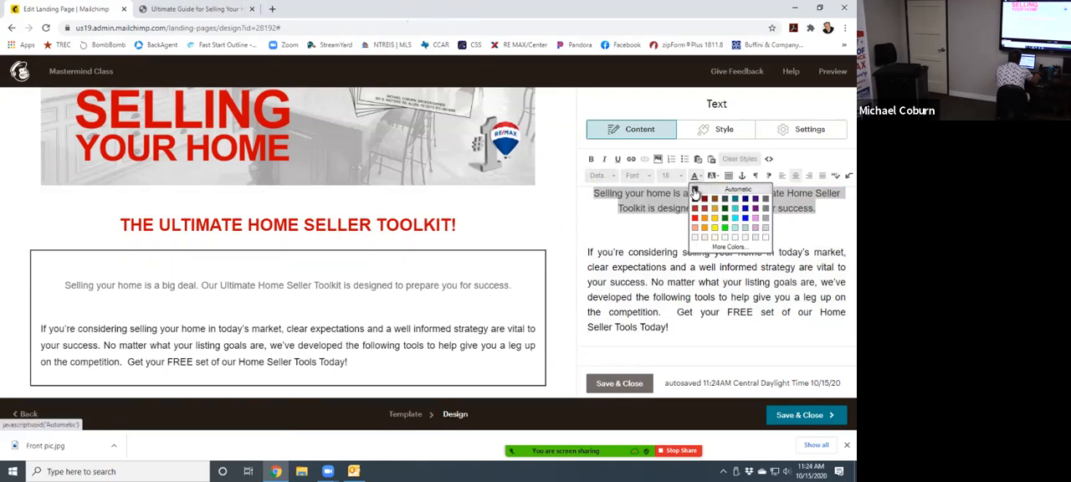
{"action": "left_click", "coordinate": [694, 191]}
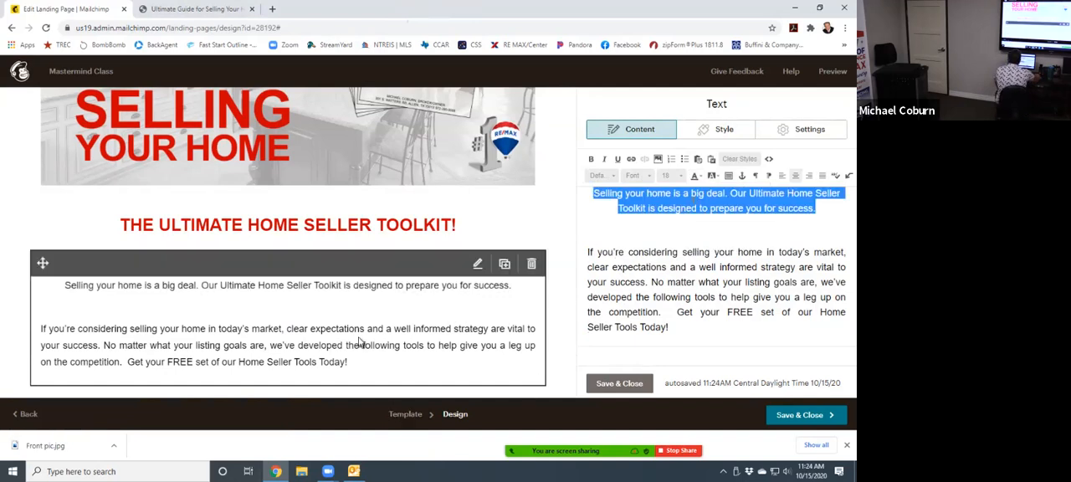
{"action": "left_click", "coordinate": [358, 311]}
- Delete the blank line between the two introductory paragraphs
{"action": "left_click", "coordinate": [626, 234]}
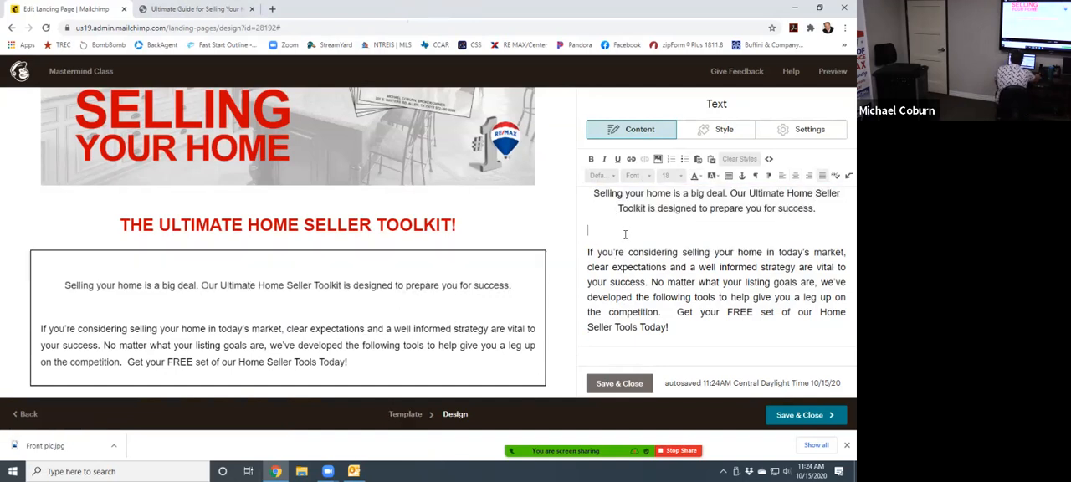
{"action": "key", "text": "BackSpace"}
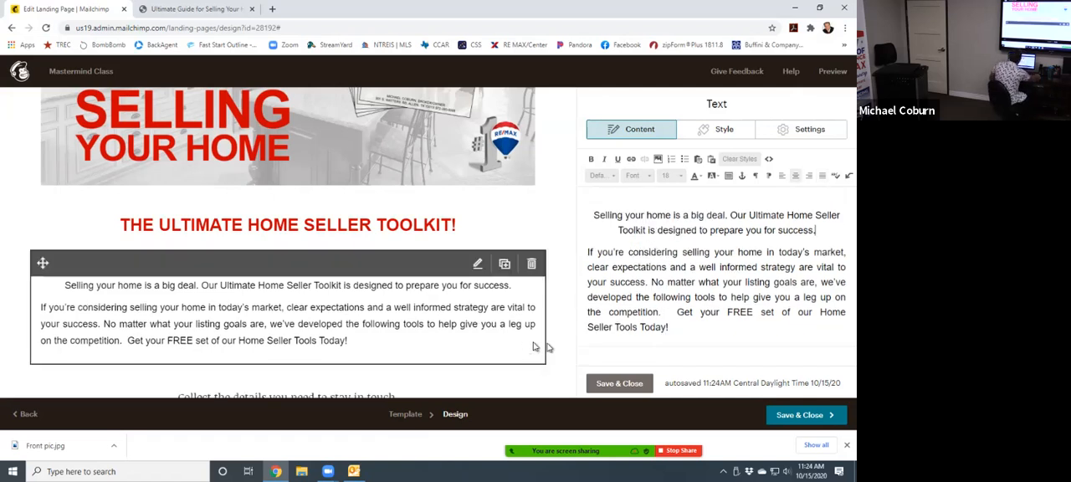
{"action": "left_click_drag", "start_coordinate": [678, 327], "coordinate": [569, 255]}
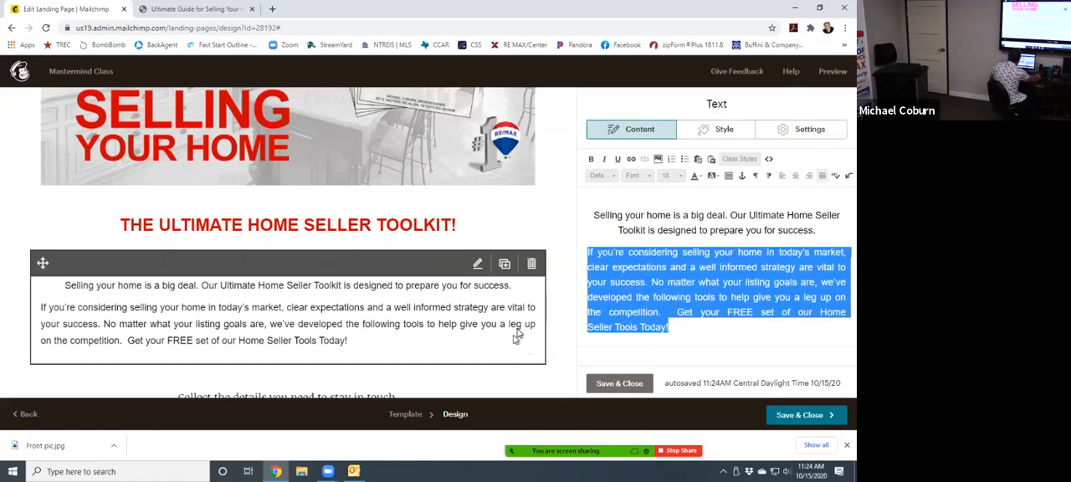
- On the RE/MAX guide page, copy the text from "The Ultimate Guide to Selling Your Home!" through the paragraph ending "the results you want."
{"action": "left_click", "coordinate": [201, 10]}
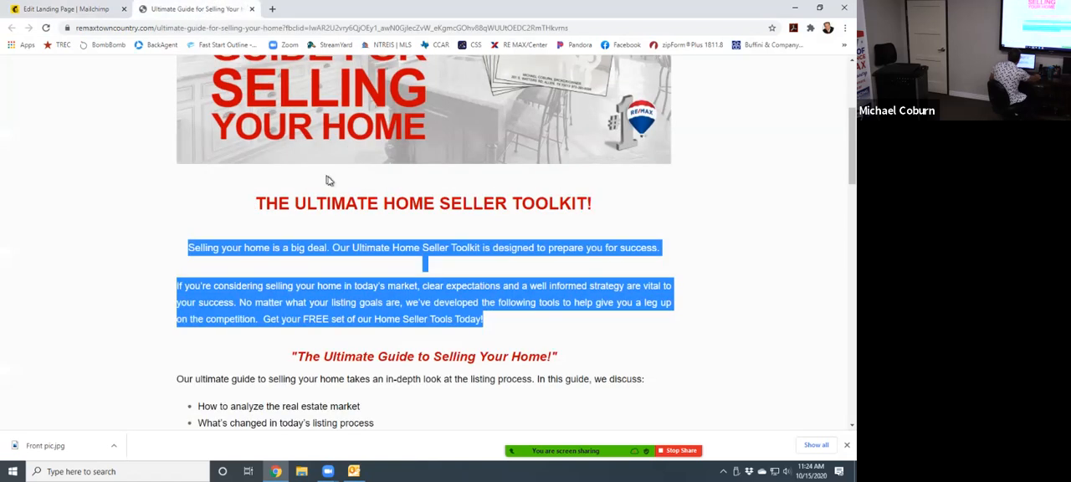
{"action": "left_click", "coordinate": [409, 255]}
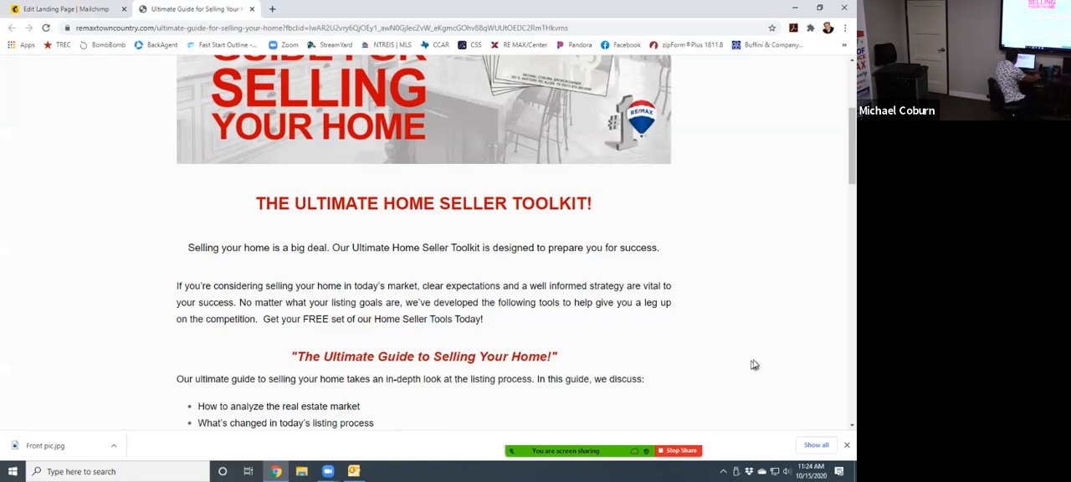
{"action": "left_click_drag", "start_coordinate": [568, 358], "coordinate": [450, 235]}
{"action": "left_click", "coordinate": [289, 361]}
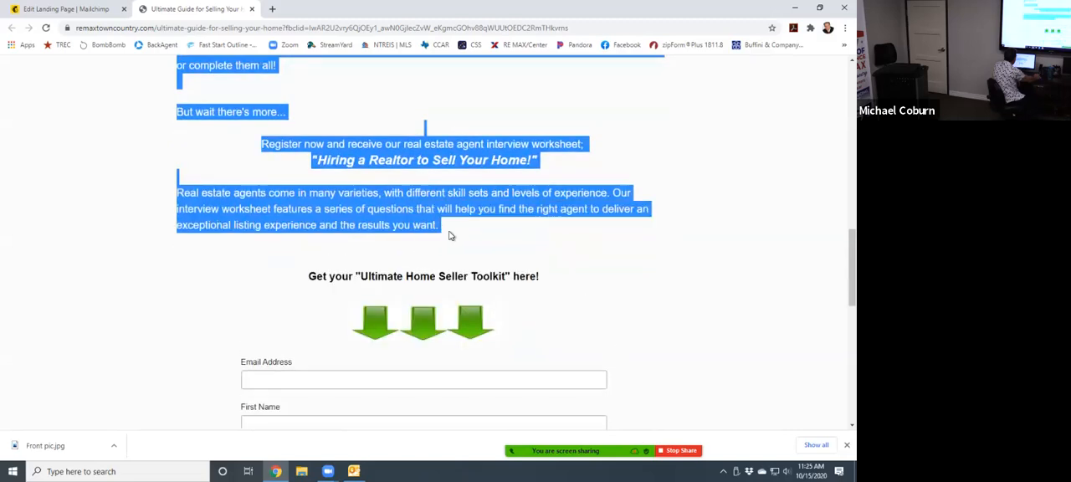
{"action": "right_click", "coordinate": [441, 208]}
{"action": "left_click", "coordinate": [462, 213]}
{"action": "scroll", "coordinate": [502, 213], "scroll_direction": "up", "scroll_amount": 4}
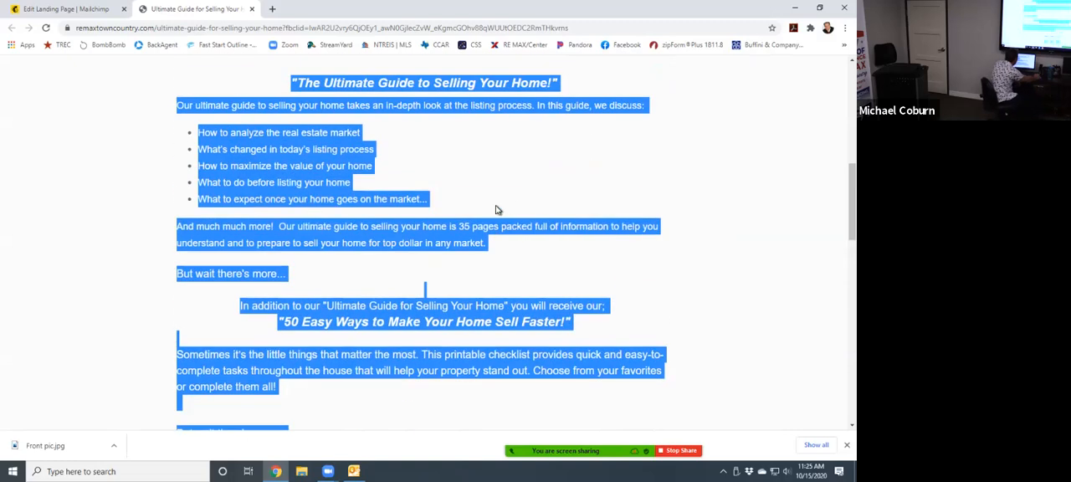
- Return to the Mailchimp landing page and paste the copied guide text on a new line below the second introductory paragraph
{"action": "left_click", "coordinate": [55, 9]}
{"action": "left_click", "coordinate": [376, 344]}
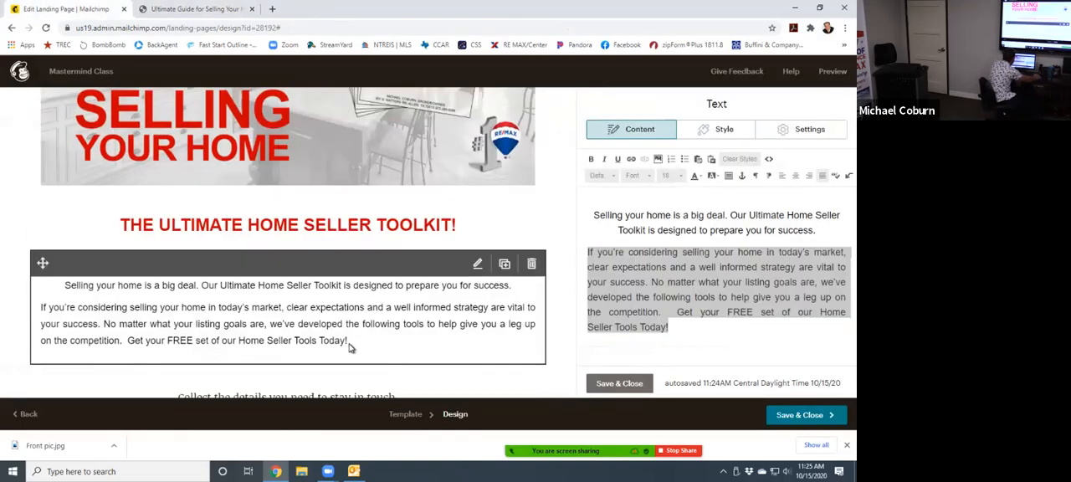
{"action": "left_click", "coordinate": [703, 332]}
{"action": "left_click", "coordinate": [676, 328]}
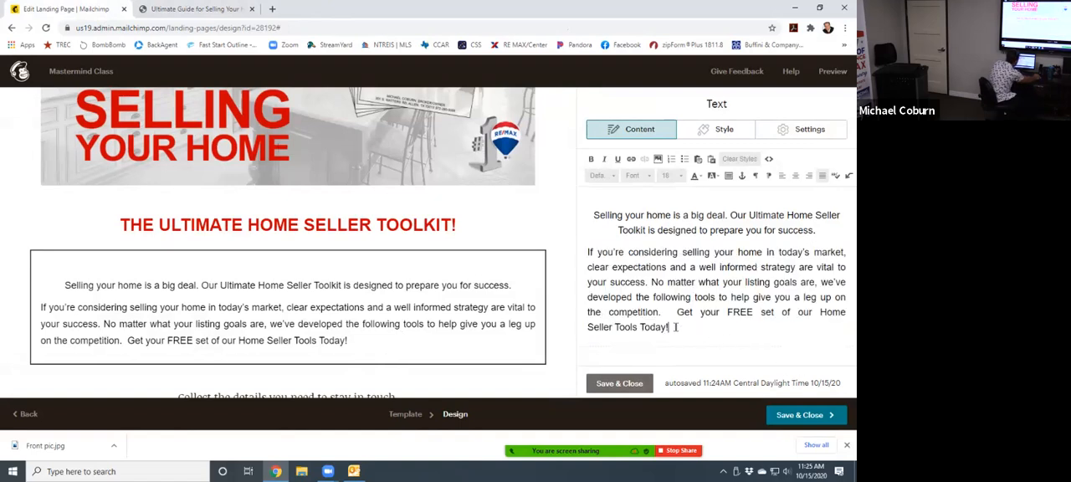
{"action": "key", "text": "Return"}
{"action": "key", "text": "Return"}
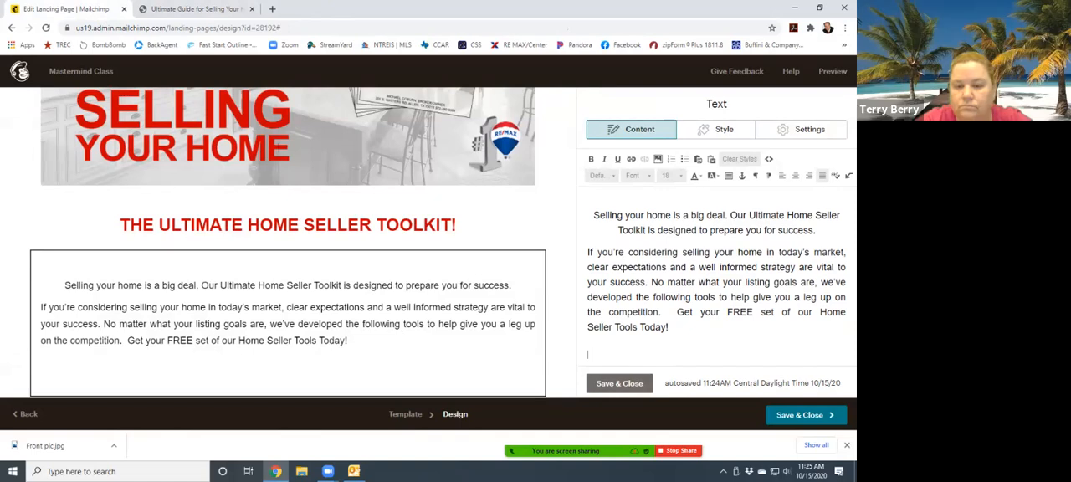
{"action": "right_click", "coordinate": [592, 356]}
{"action": "left_click", "coordinate": [621, 274]}
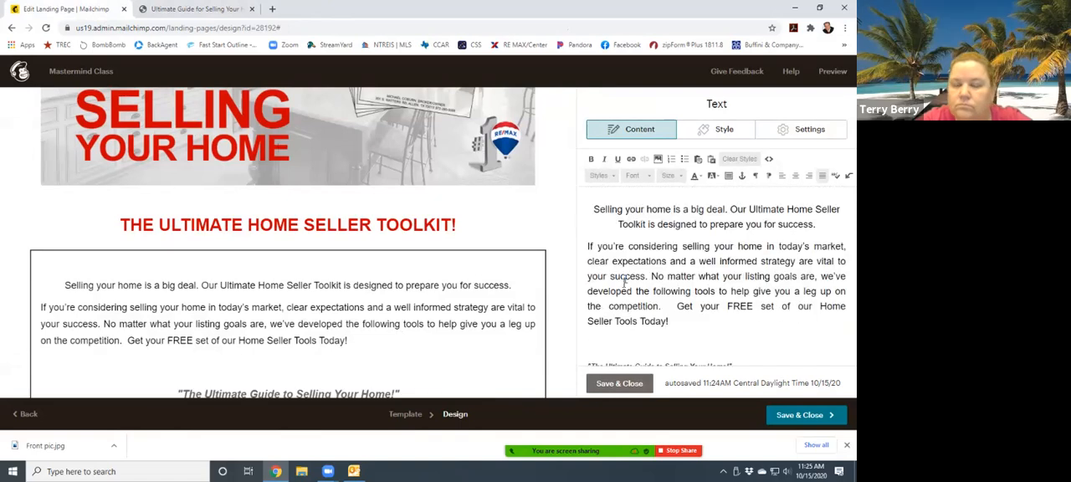
- Left-align the five-item bullet list from "How to analyze the real estate market" to "What to expect once your home goes on the market..."
{"action": "scroll", "coordinate": [483, 326], "scroll_direction": "down", "scroll_amount": 3}
{"action": "scroll", "coordinate": [483, 326], "scroll_direction": "down", "scroll_amount": 10}
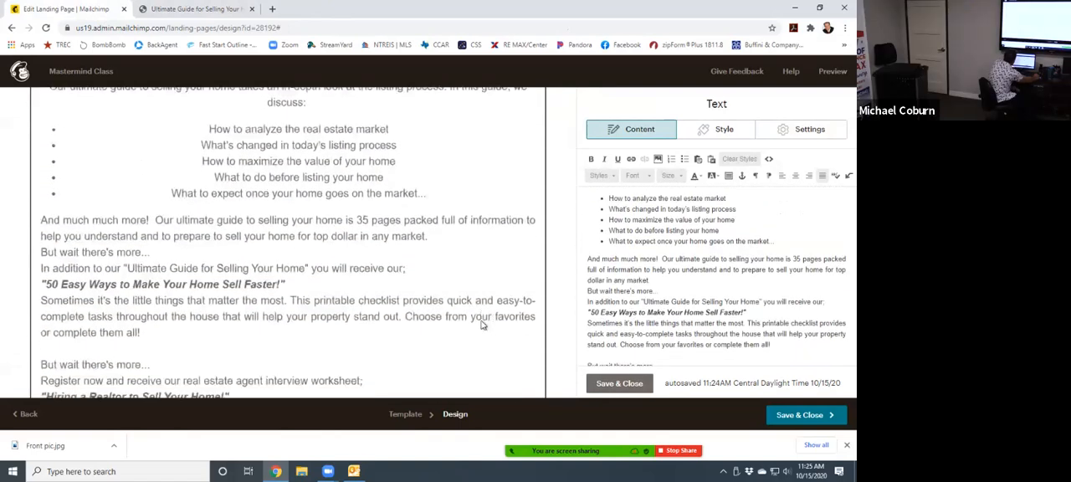
{"action": "scroll", "coordinate": [483, 320], "scroll_direction": "up", "scroll_amount": 10}
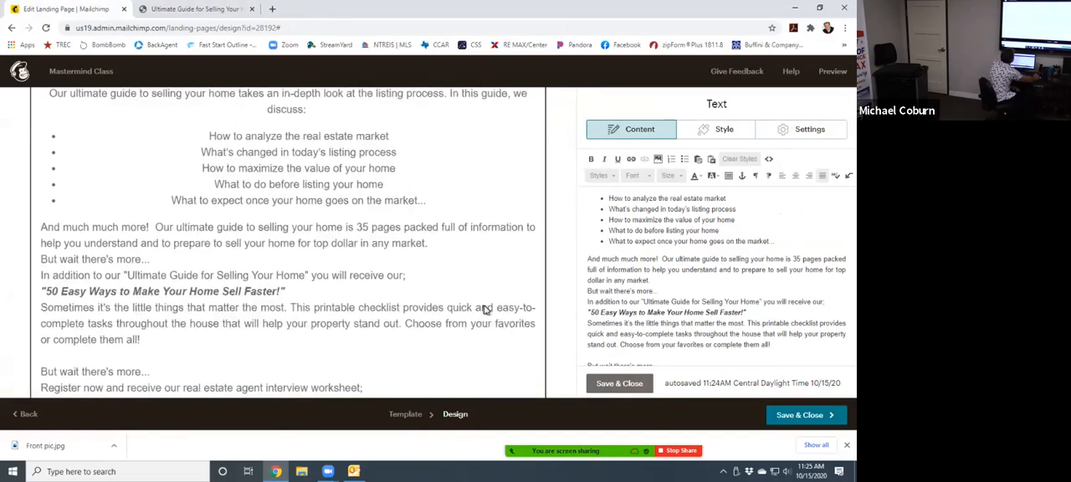
{"action": "scroll", "coordinate": [481, 313], "scroll_direction": "down", "scroll_amount": 1}
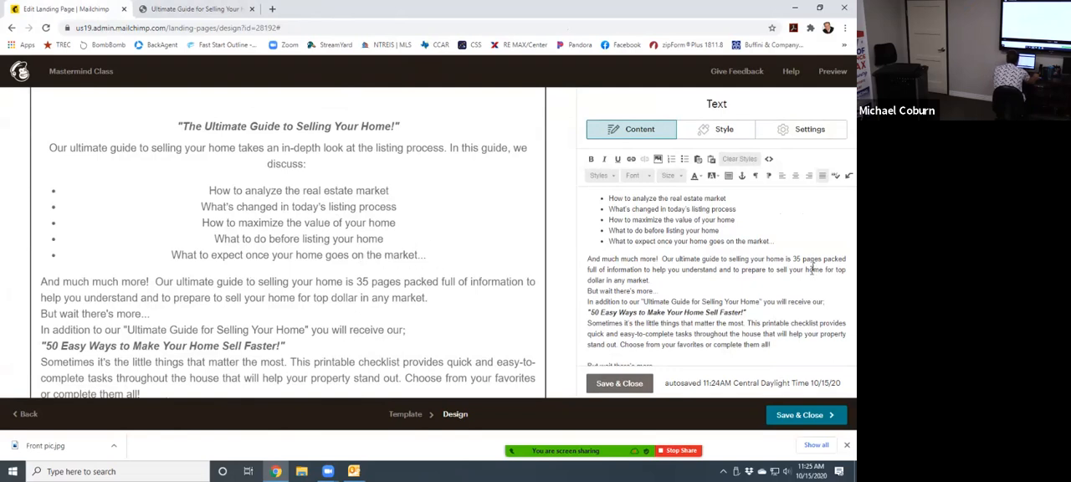
{"action": "left_click_drag", "start_coordinate": [789, 243], "coordinate": [609, 198]}
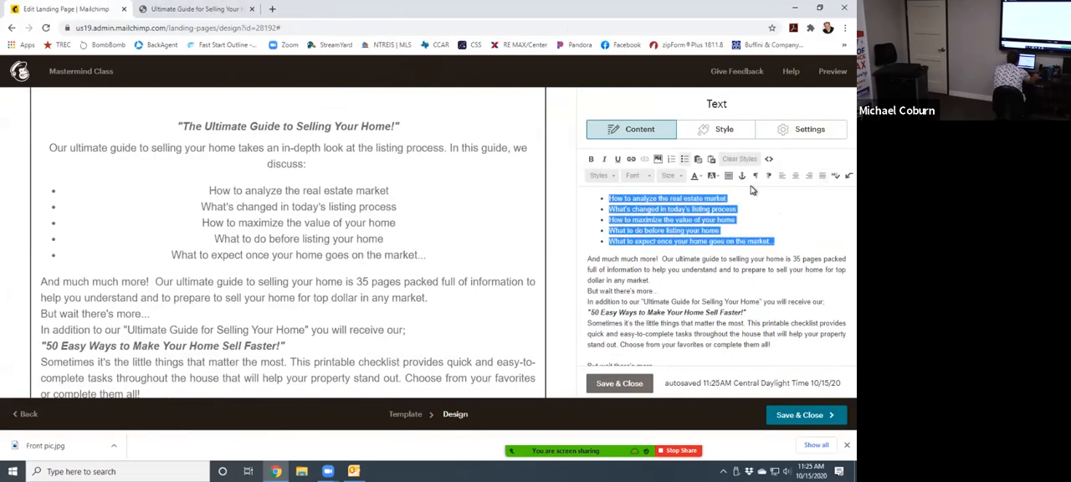
{"action": "left_click", "coordinate": [781, 177]}
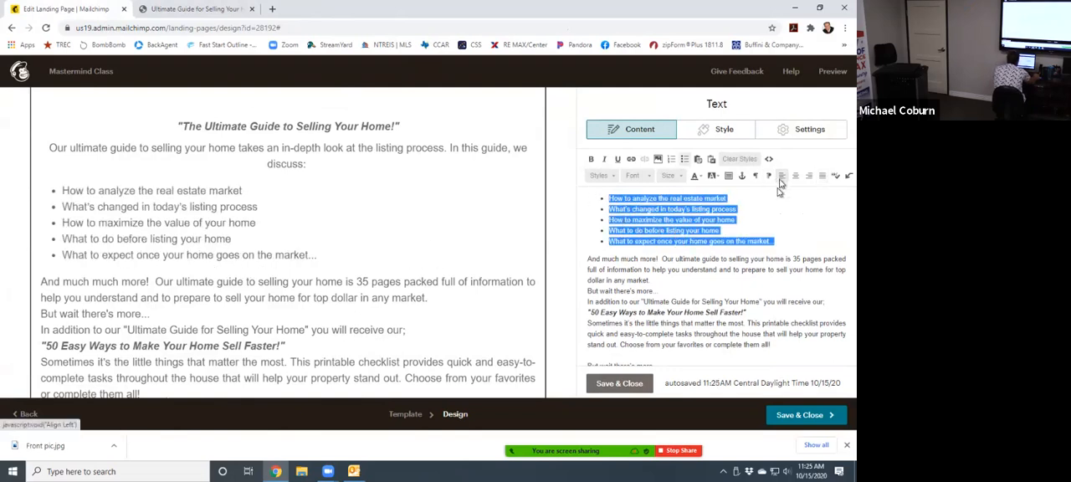
{"action": "left_click", "coordinate": [340, 185]}
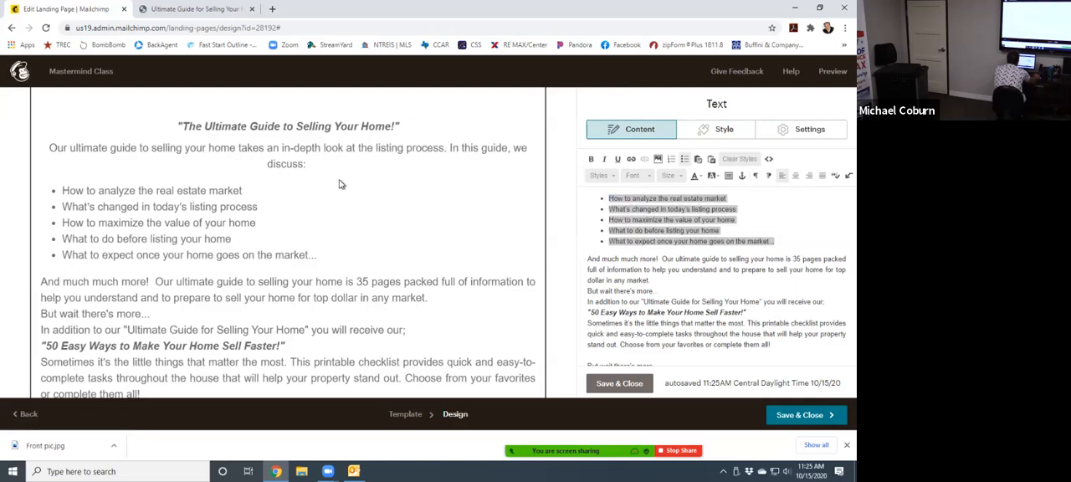
- Center the heading "The Ultimate Guide to Selling Your Home!" and set its font size to 32
{"action": "scroll", "coordinate": [239, 216], "scroll_direction": "up", "scroll_amount": 9}
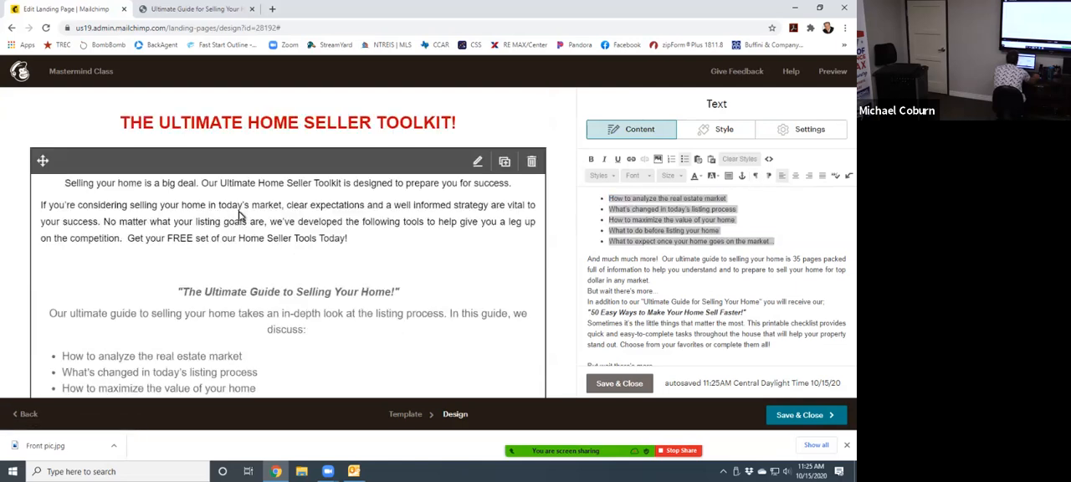
{"action": "scroll", "coordinate": [368, 245], "scroll_direction": "down", "scroll_amount": 6}
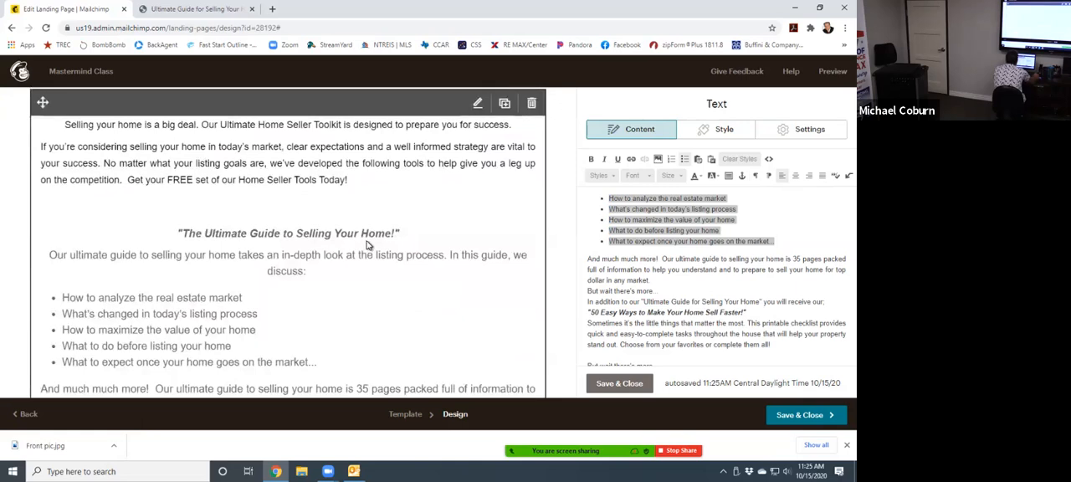
{"action": "scroll", "coordinate": [369, 244], "scroll_direction": "up", "scroll_amount": 3}
{"action": "scroll", "coordinate": [403, 303], "scroll_direction": "down", "scroll_amount": 4}
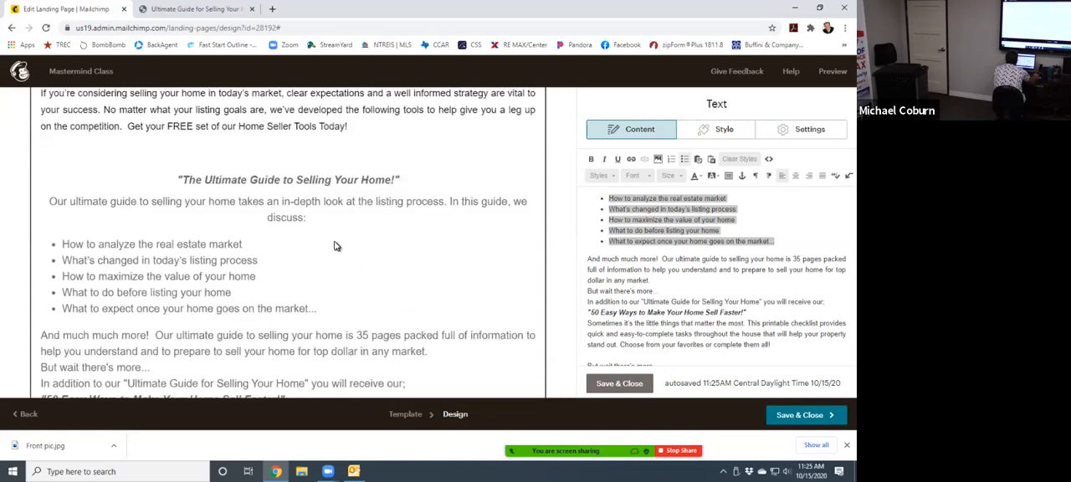
{"action": "left_click", "coordinate": [611, 219]}
{"action": "scroll", "coordinate": [701, 281], "scroll_direction": "up", "scroll_amount": 4}
{"action": "scroll", "coordinate": [719, 283], "scroll_direction": "down", "scroll_amount": 2}
{"action": "scroll", "coordinate": [719, 282], "scroll_direction": "up", "scroll_amount": 2}
{"action": "scroll", "coordinate": [710, 272], "scroll_direction": "down", "scroll_amount": 3}
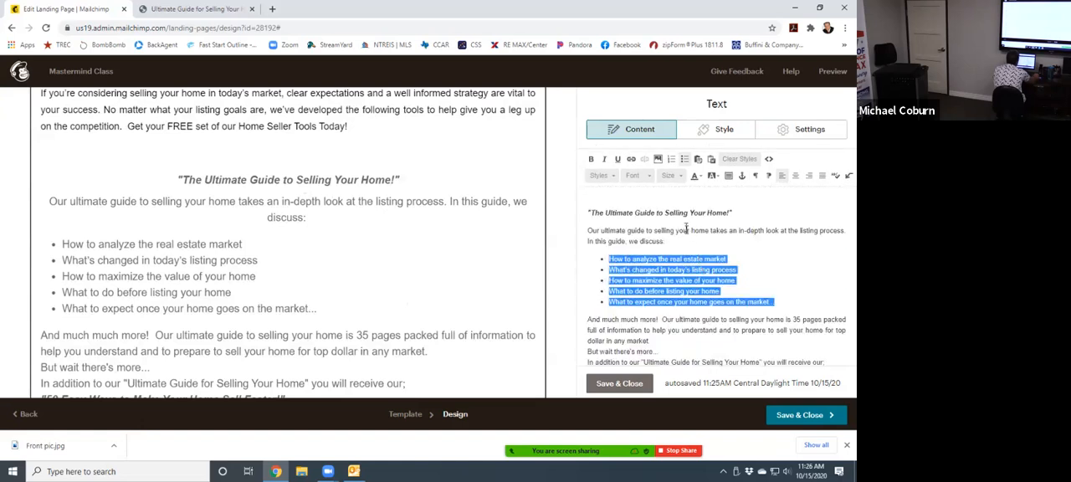
{"action": "left_click", "coordinate": [685, 231]}
{"action": "left_click_drag", "start_coordinate": [728, 213], "coordinate": [543, 204]}
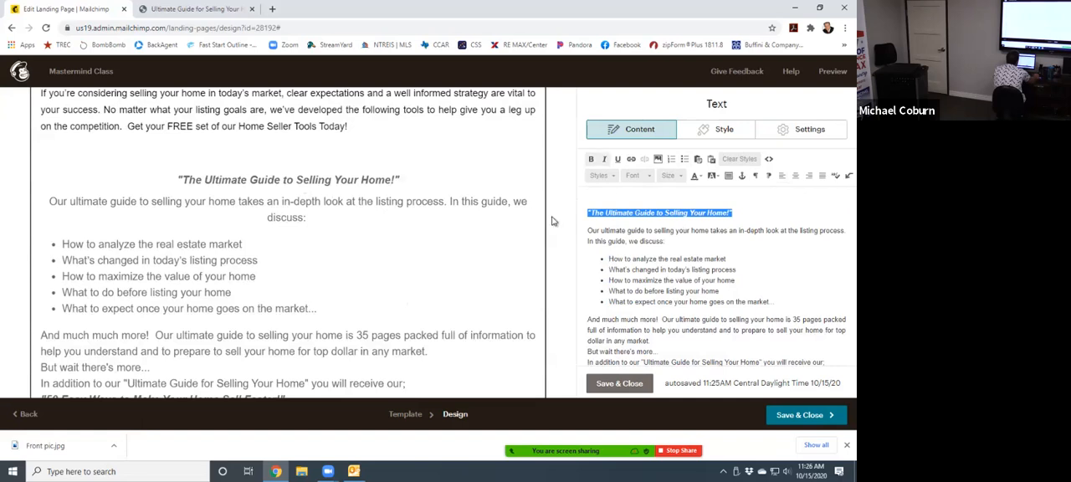
{"action": "left_click", "coordinate": [795, 177]}
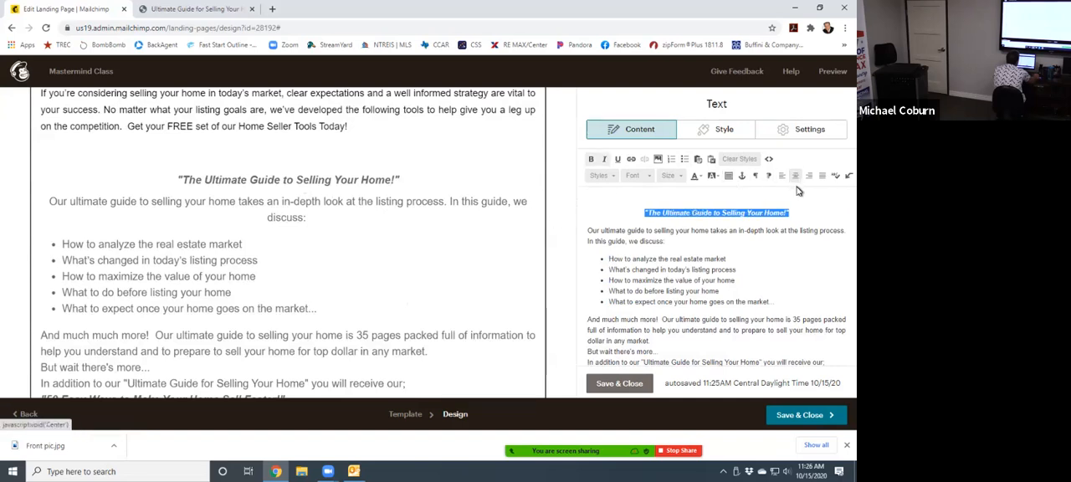
{"action": "left_click", "coordinate": [679, 177]}
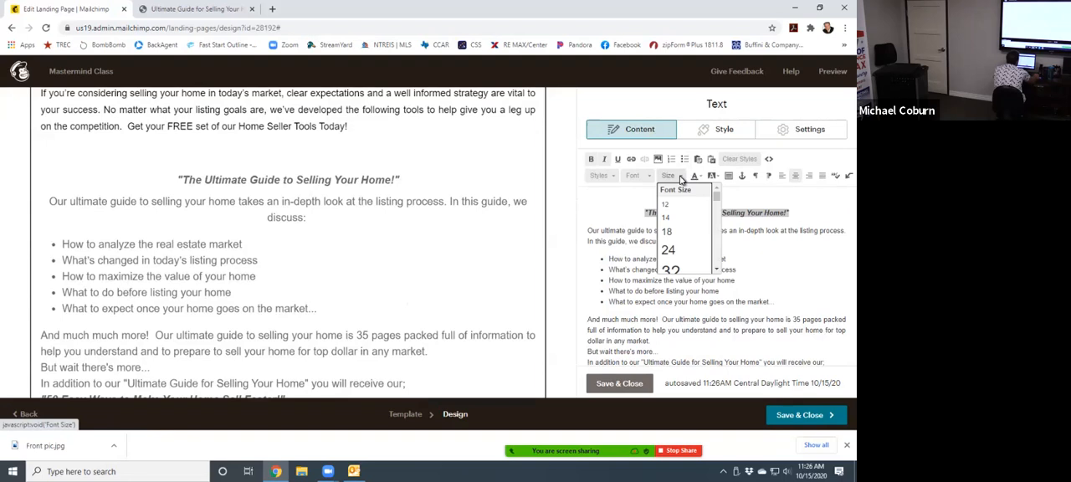
{"action": "left_click", "coordinate": [671, 272]}
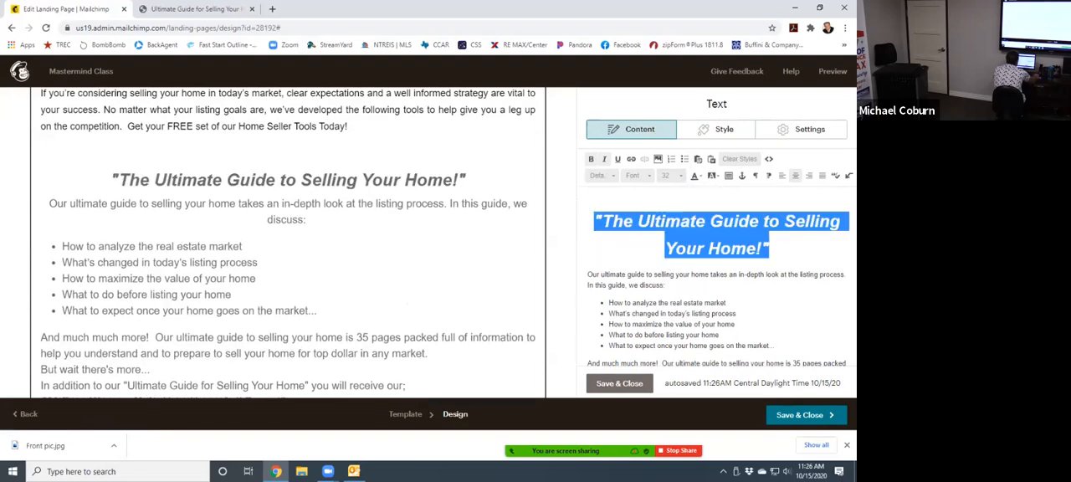
- Color the heading "The Ultimate Guide to Selling Your Home!" red (#cc0000), then save and close the text block
{"action": "left_click", "coordinate": [702, 176]}
{"action": "left_click", "coordinate": [710, 249]}
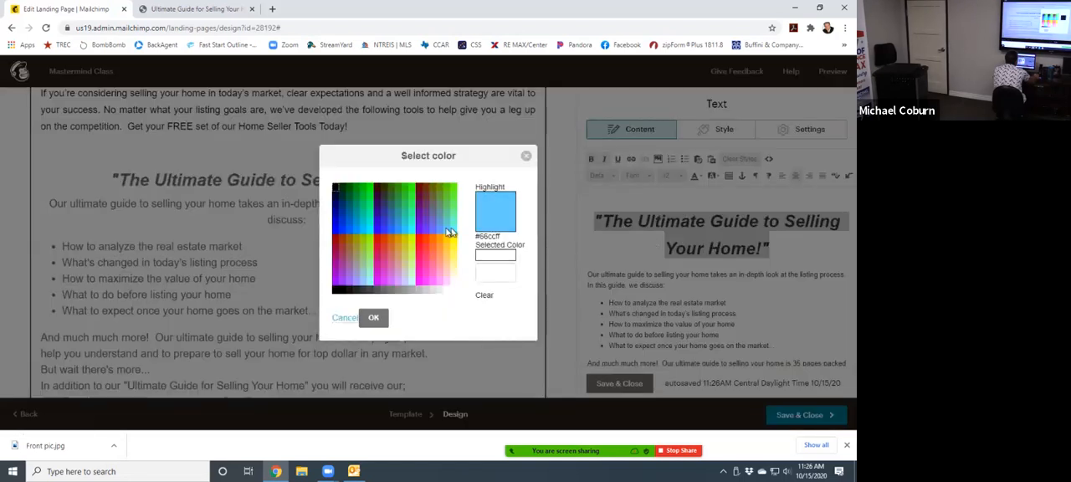
{"action": "left_click", "coordinate": [376, 238]}
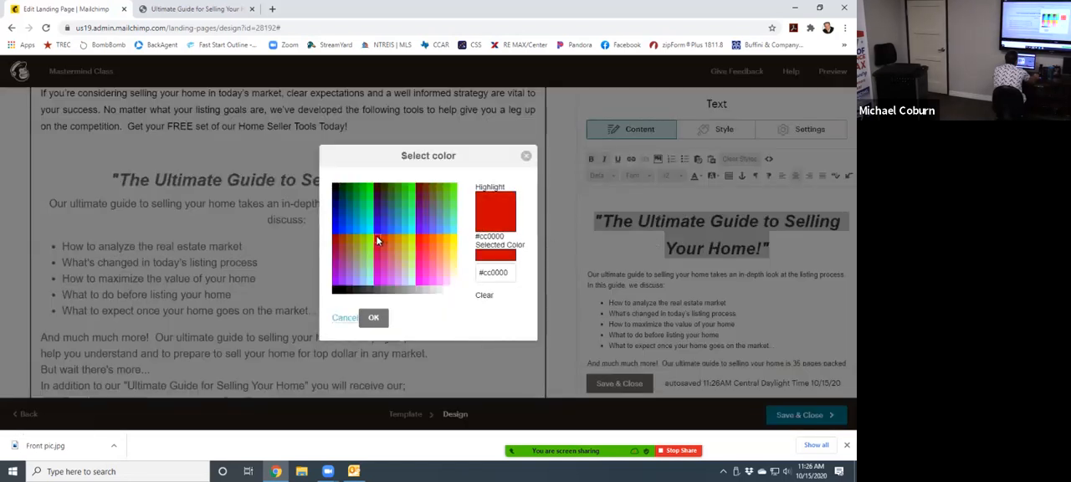
{"action": "left_click", "coordinate": [373, 317]}
{"action": "left_click", "coordinate": [506, 296]}
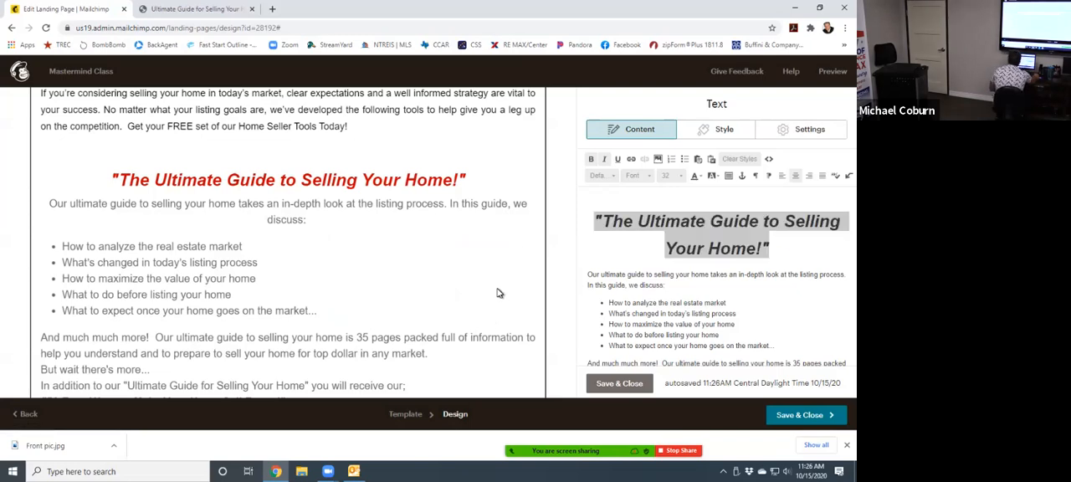
{"action": "scroll", "coordinate": [366, 336], "scroll_direction": "down", "scroll_amount": 3}
{"action": "scroll", "coordinate": [366, 337], "scroll_direction": "up", "scroll_amount": 5}
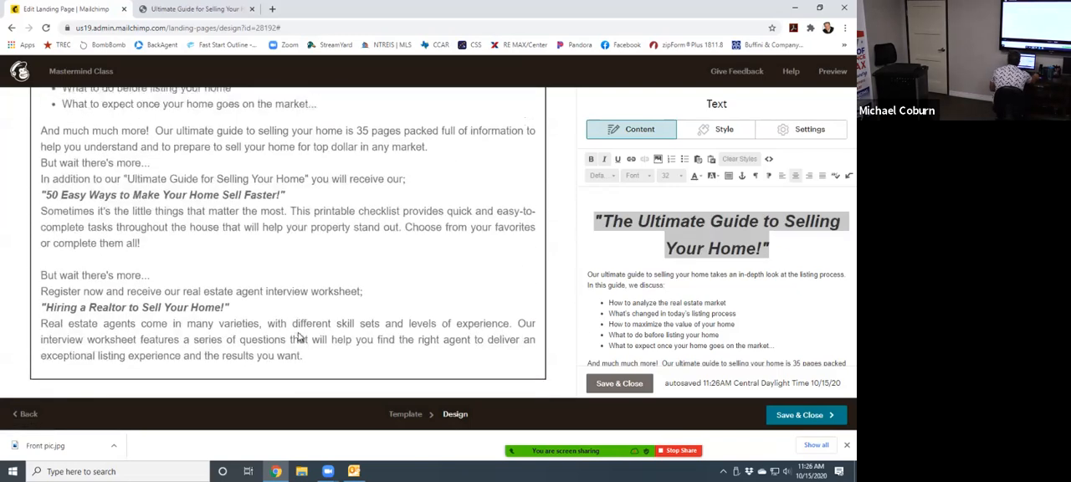
{"action": "scroll", "coordinate": [410, 339], "scroll_direction": "down", "scroll_amount": 5}
{"action": "scroll", "coordinate": [410, 336], "scroll_direction": "up", "scroll_amount": 5}
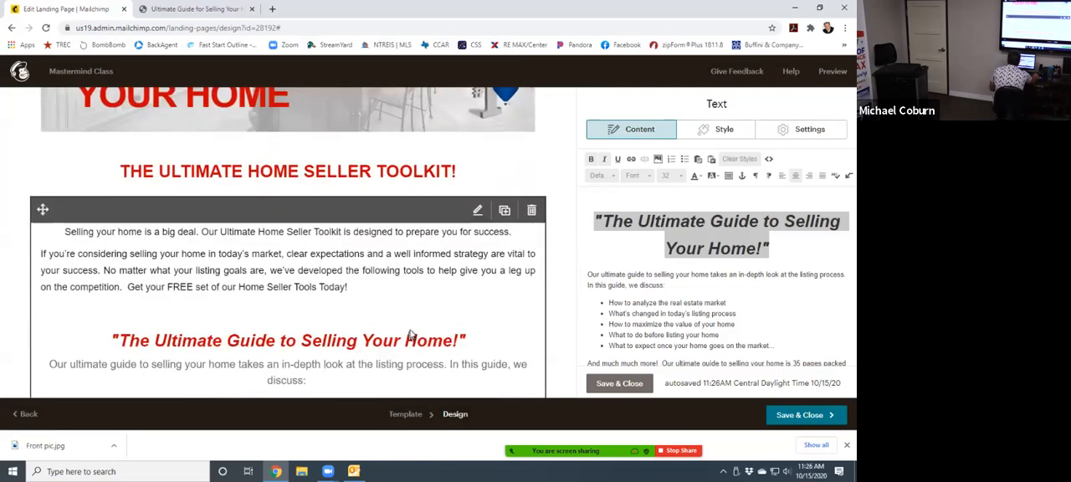
{"action": "left_click", "coordinate": [621, 383]}
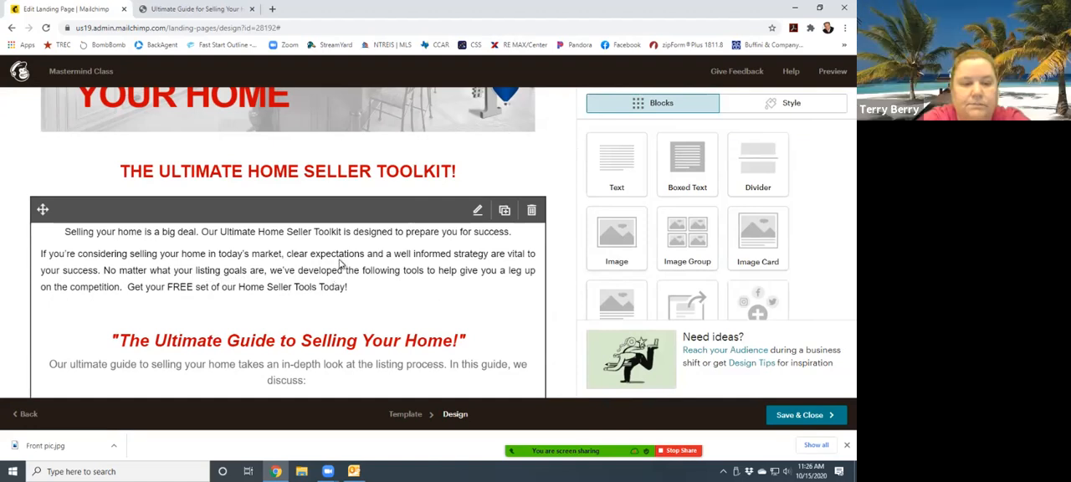
- Compare the landing page's guide text and signup form with the closing text and form section of the RE/MAX guide page
{"action": "left_click", "coordinate": [353, 288]}
{"action": "scroll", "coordinate": [348, 287], "scroll_direction": "down", "scroll_amount": 2}
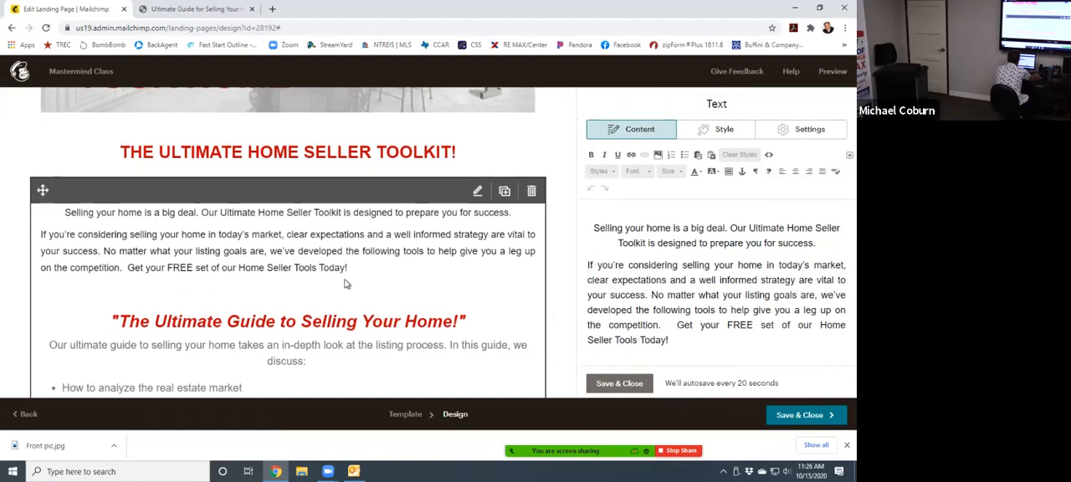
{"action": "scroll", "coordinate": [343, 284], "scroll_direction": "down", "scroll_amount": 2}
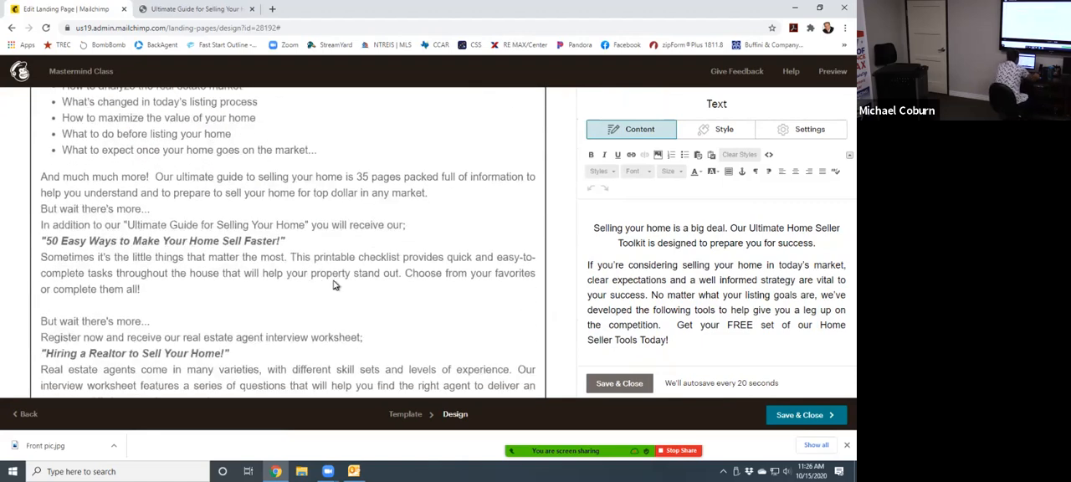
{"action": "scroll", "coordinate": [365, 307], "scroll_direction": "down", "scroll_amount": 3}
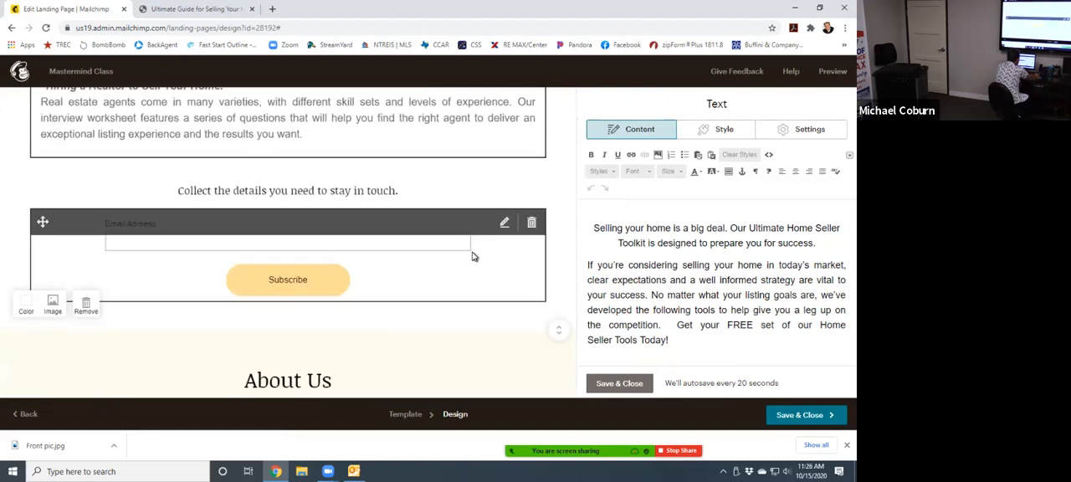
{"action": "scroll", "coordinate": [490, 264], "scroll_direction": "up", "scroll_amount": 3}
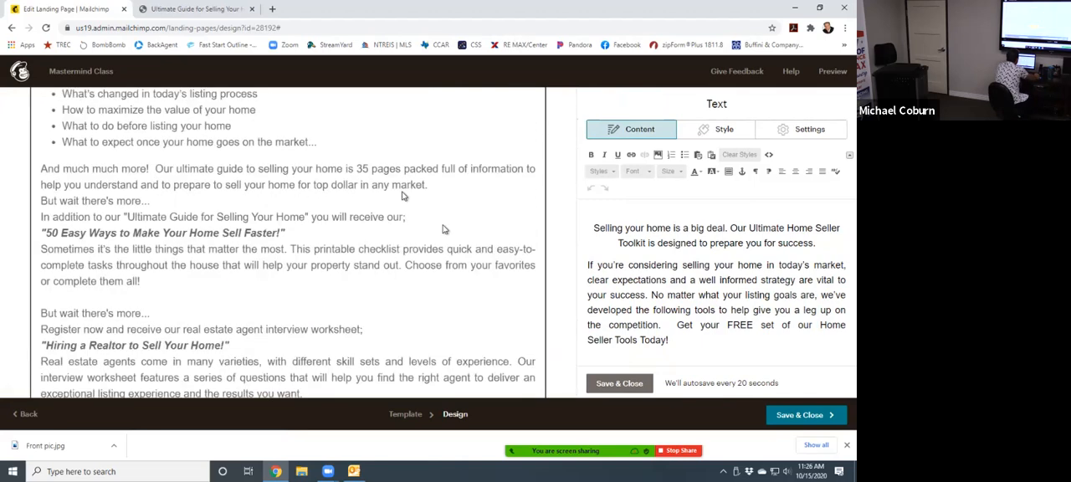
{"action": "left_click", "coordinate": [189, 9]}
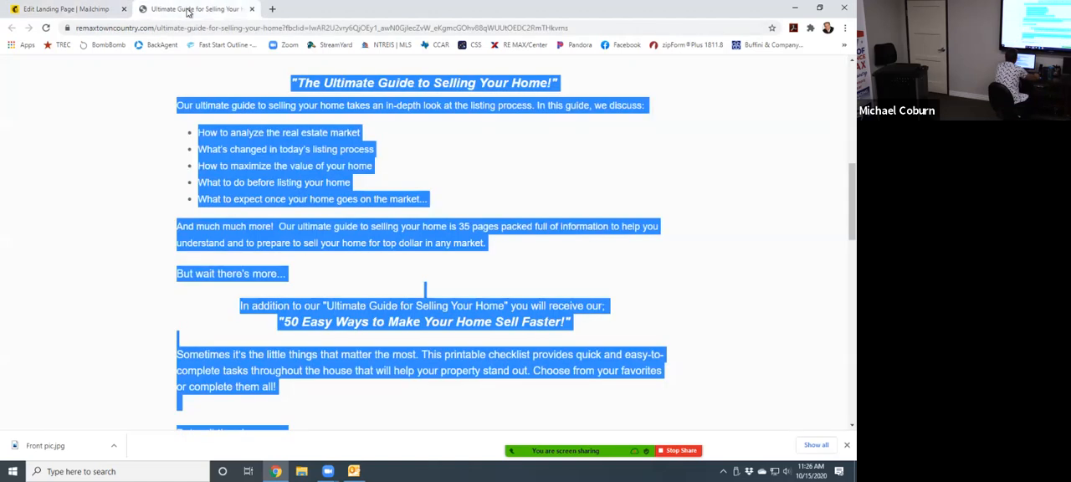
{"action": "left_click", "coordinate": [650, 289]}
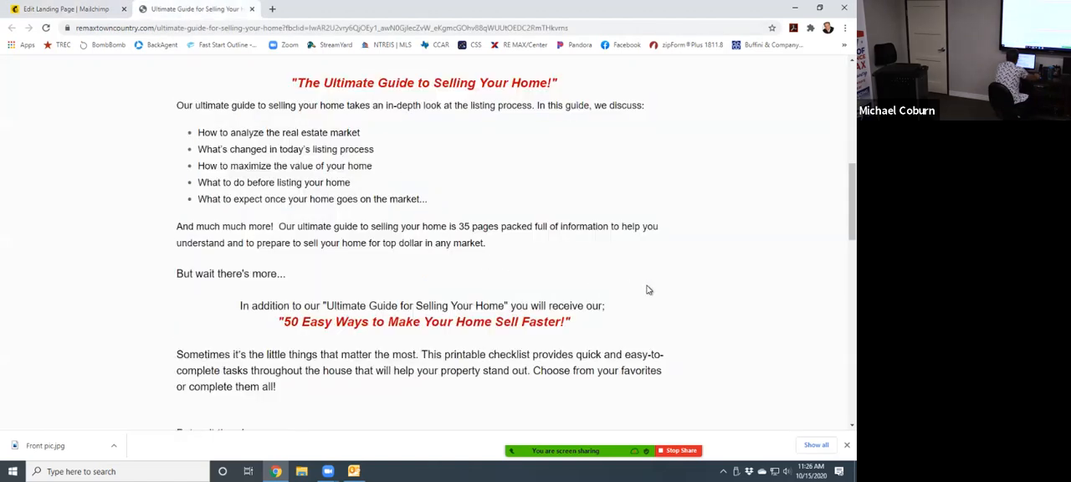
{"action": "scroll", "coordinate": [645, 290], "scroll_direction": "down", "scroll_amount": 3}
{"action": "scroll", "coordinate": [626, 290], "scroll_direction": "down", "scroll_amount": 3}
{"action": "scroll", "coordinate": [493, 187], "scroll_direction": "up", "scroll_amount": 5}
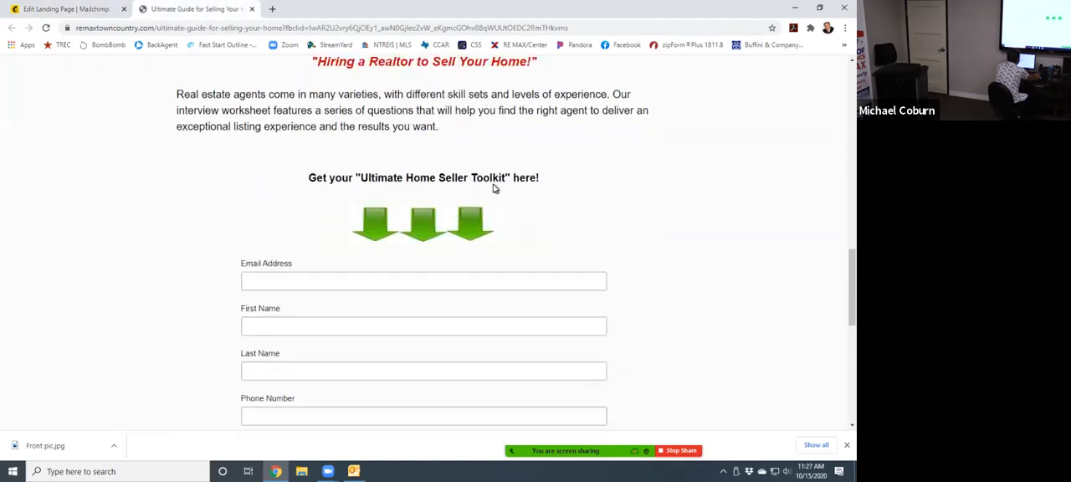
{"action": "scroll", "coordinate": [415, 207], "scroll_direction": "up", "scroll_amount": 2}
{"action": "scroll", "coordinate": [414, 208], "scroll_direction": "down", "scroll_amount": 6}
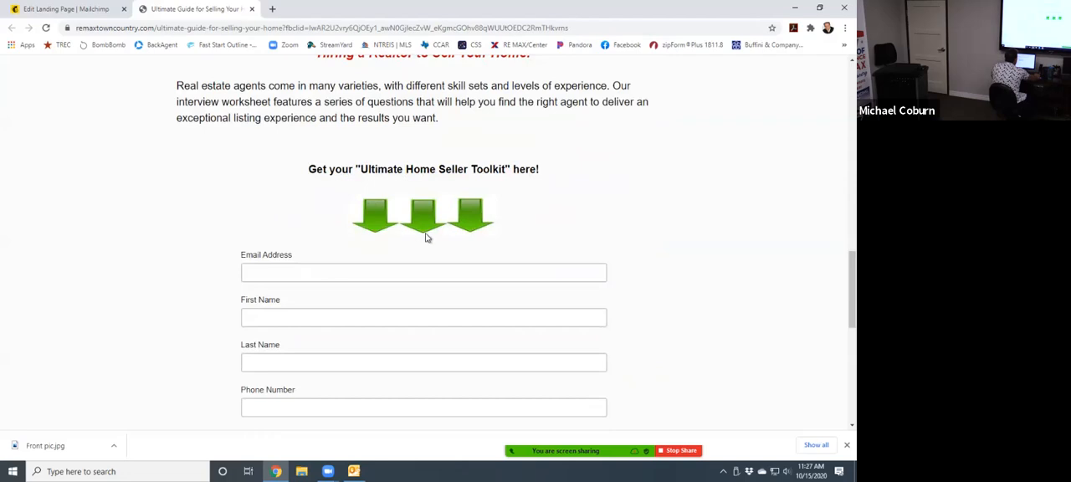
{"action": "scroll", "coordinate": [401, 251], "scroll_direction": "down", "scroll_amount": 3}
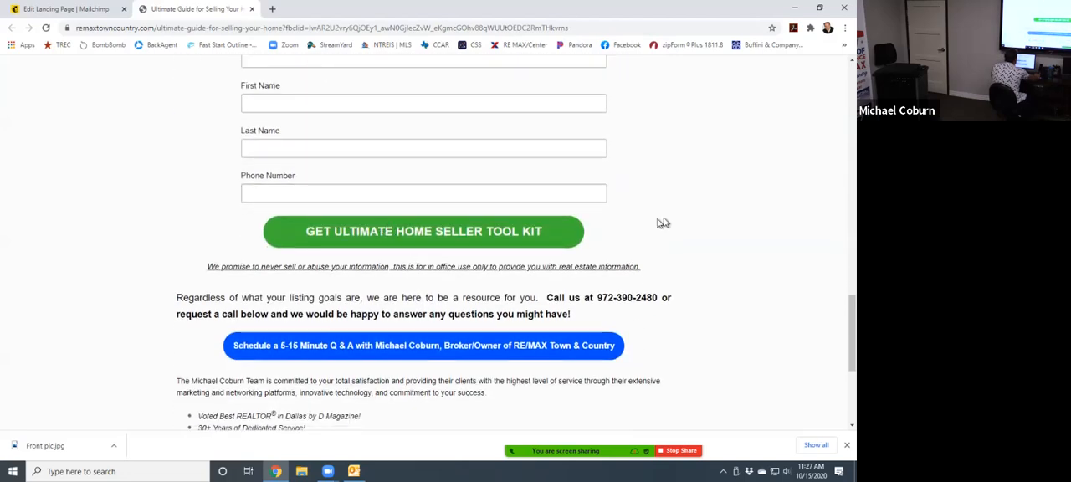
{"action": "scroll", "coordinate": [466, 254], "scroll_direction": "up", "scroll_amount": 2}
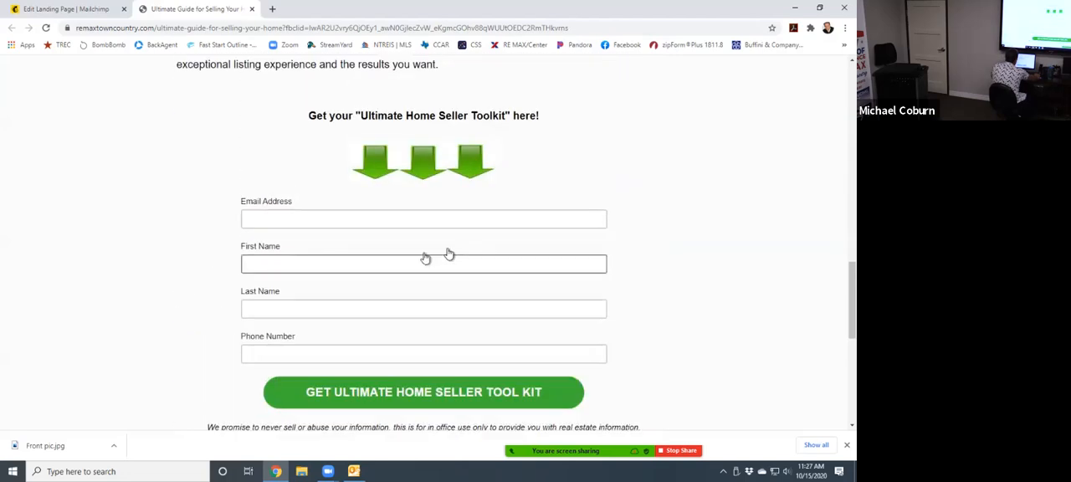
{"action": "scroll", "coordinate": [338, 328], "scroll_direction": "up", "scroll_amount": 2}
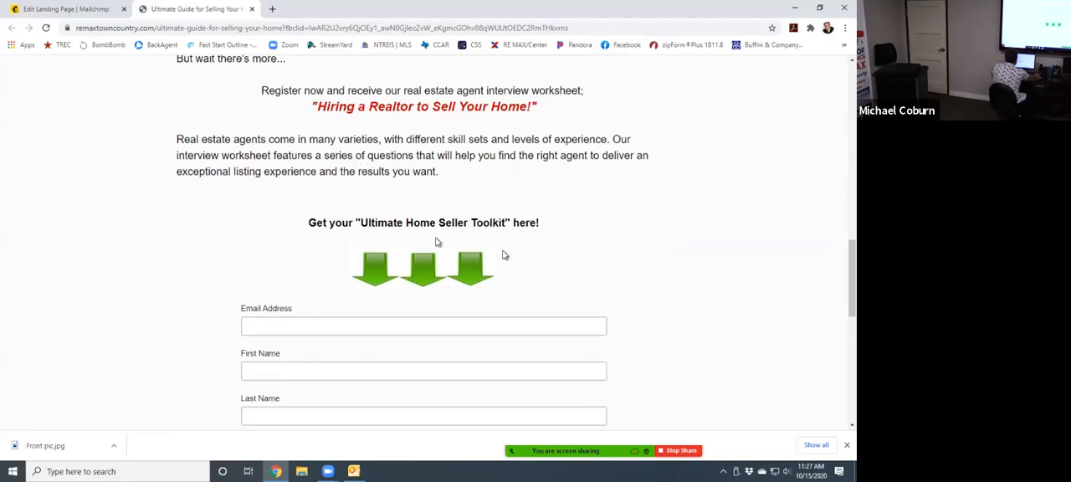
- Copy the line "Get your "Ultimate Home Seller Toolkit" here!" above the green arrows on the RE/MAX guide page
{"action": "left_click_drag", "start_coordinate": [308, 224], "coordinate": [544, 227]}
{"action": "right_click", "coordinate": [490, 226]}
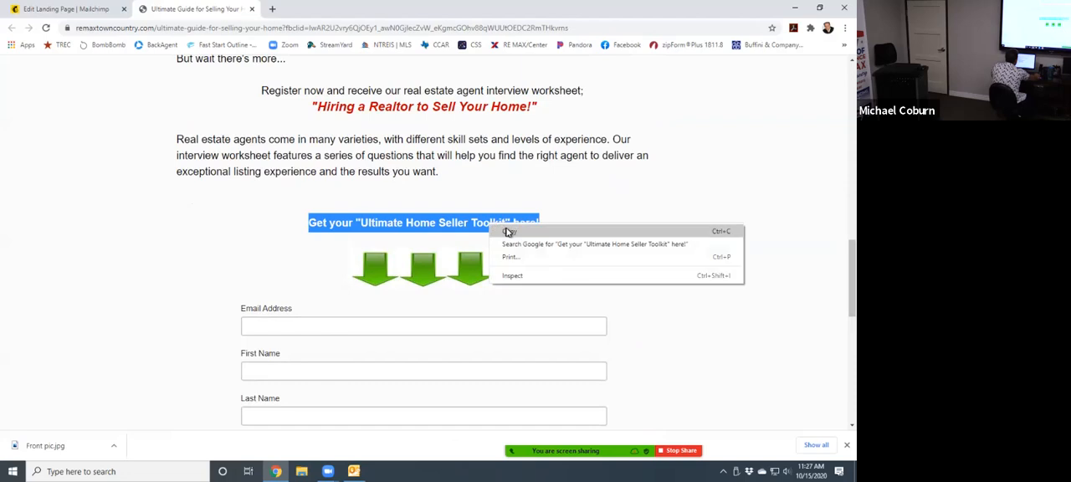
{"action": "left_click", "coordinate": [508, 232]}
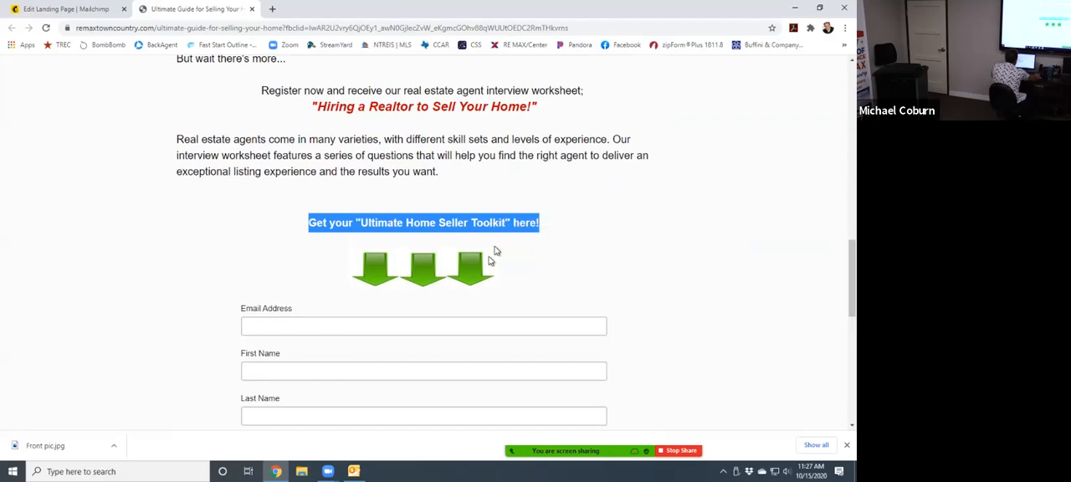
- Save the three green arrows image from the RE/MAX guide page to the Desktop as a JPEG named Arrows
{"action": "right_click", "coordinate": [431, 269]}
{"action": "left_click", "coordinate": [700, 270]}
{"action": "left_click", "coordinate": [704, 269]}
{"action": "right_click", "coordinate": [410, 277]}
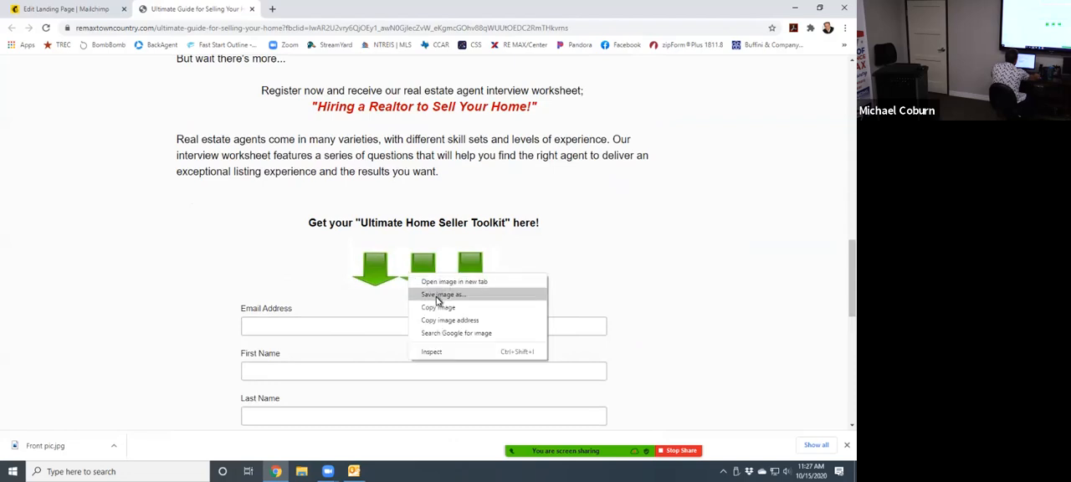
{"action": "left_click", "coordinate": [429, 295]}
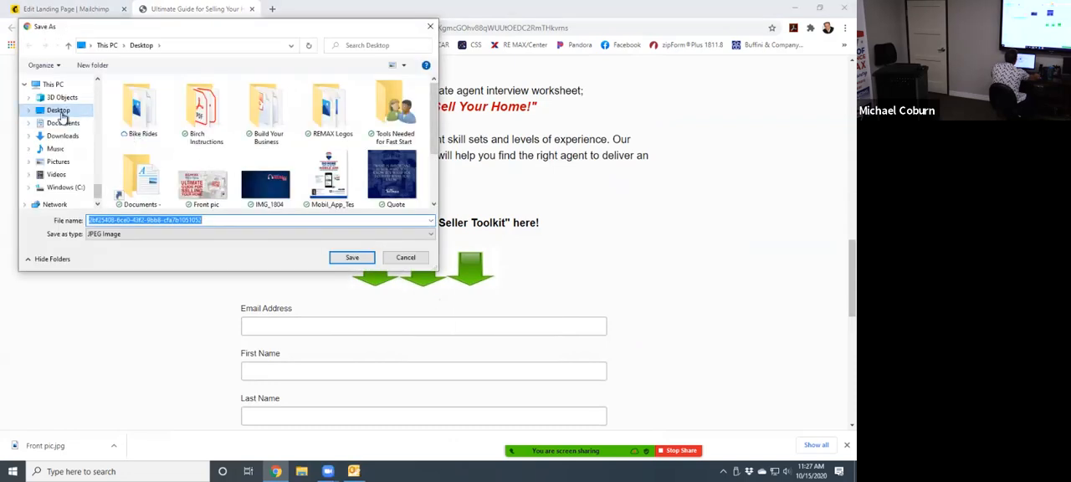
{"action": "left_click", "coordinate": [61, 111]}
{"action": "left_click", "coordinate": [206, 220]}
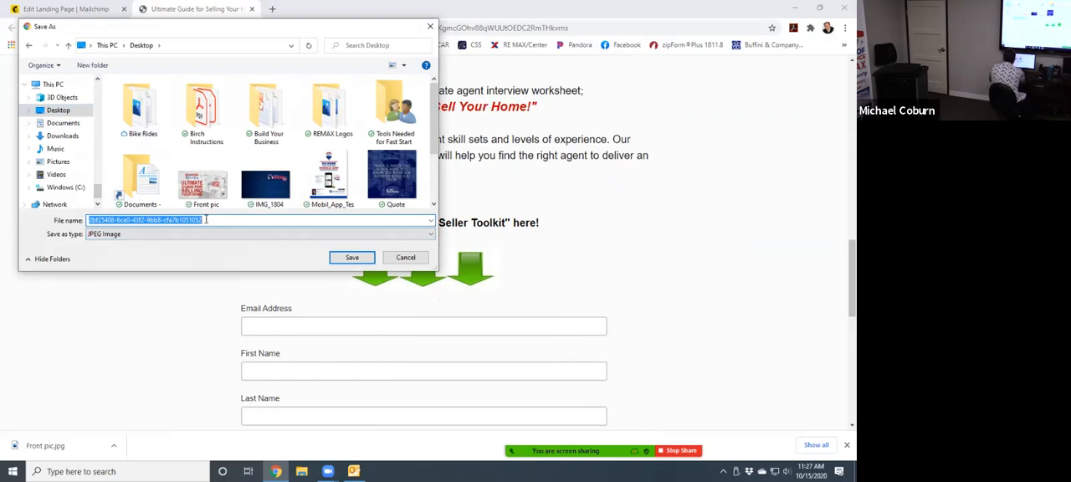
{"action": "type", "text": "Al"}
{"action": "type", "text": "rows"}
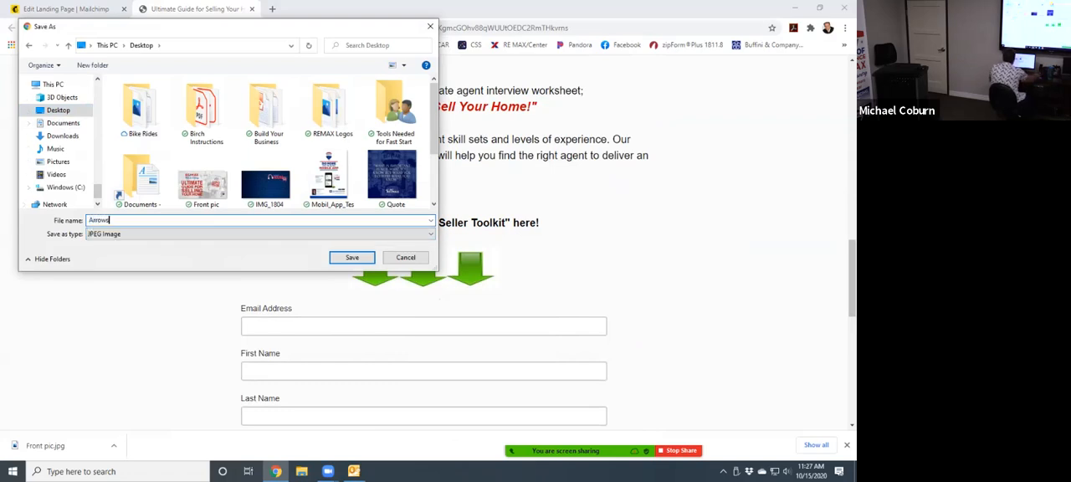
{"action": "left_click", "coordinate": [353, 258]}
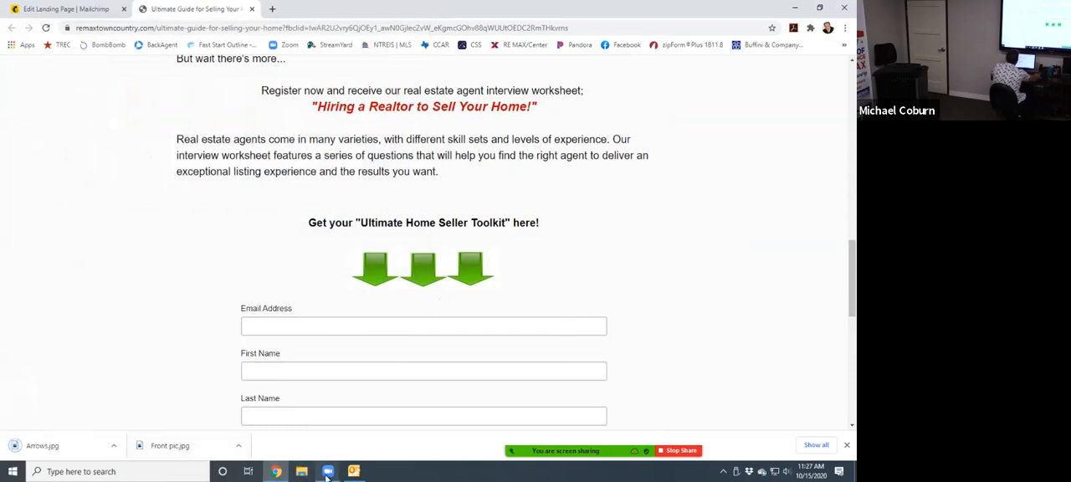
- Return to the Mailchimp landing page, close the guide text block, and add a new Text block above "Collect the details you need to stay in touch."
{"action": "left_click", "coordinate": [42, 10]}
{"action": "scroll", "coordinate": [314, 199], "scroll_direction": "down", "scroll_amount": 5}
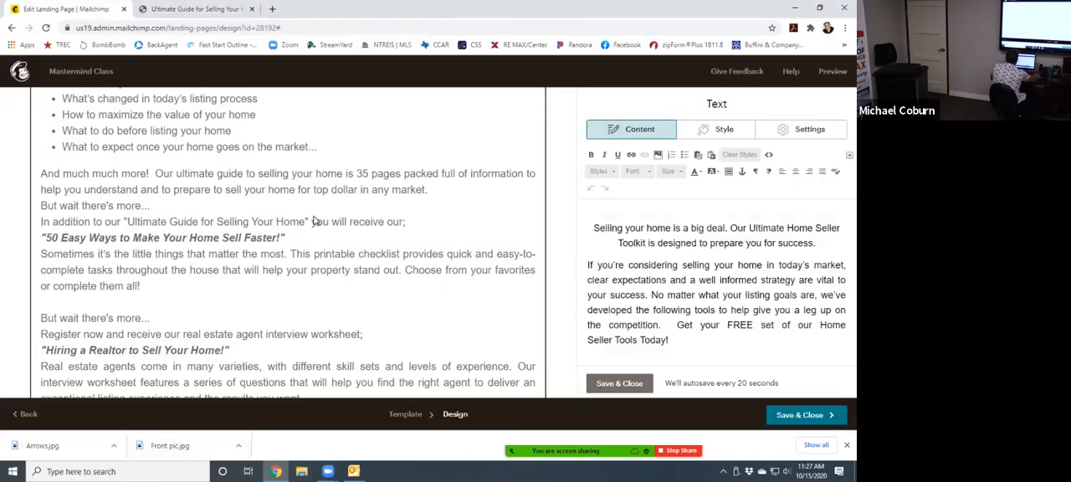
{"action": "scroll", "coordinate": [317, 210], "scroll_direction": "up", "scroll_amount": 2}
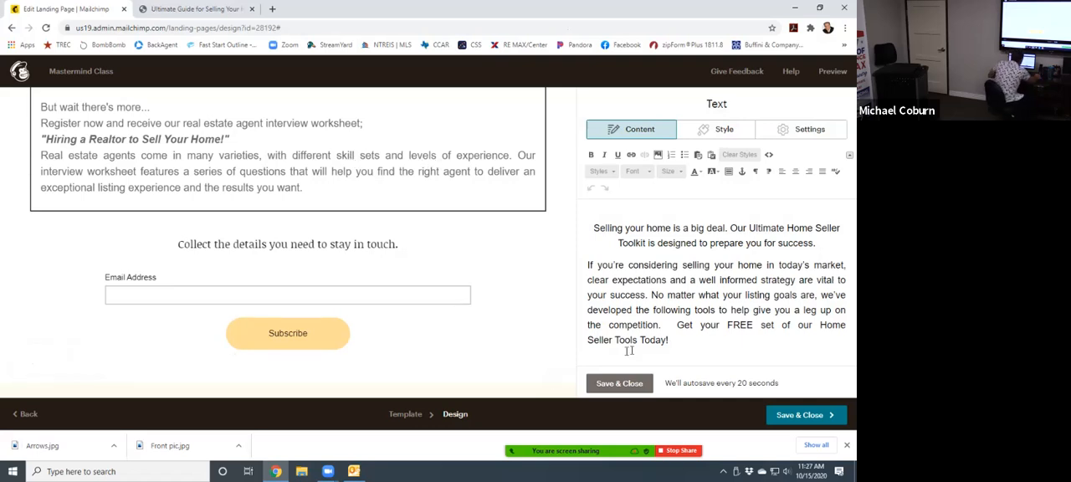
{"action": "left_click", "coordinate": [633, 381]}
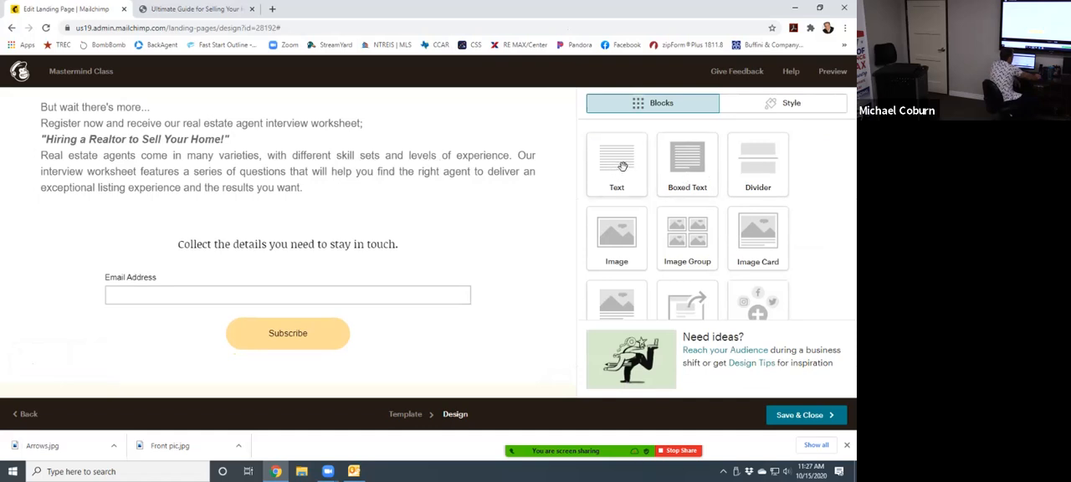
{"action": "left_click_drag", "start_coordinate": [617, 163], "coordinate": [295, 216]}
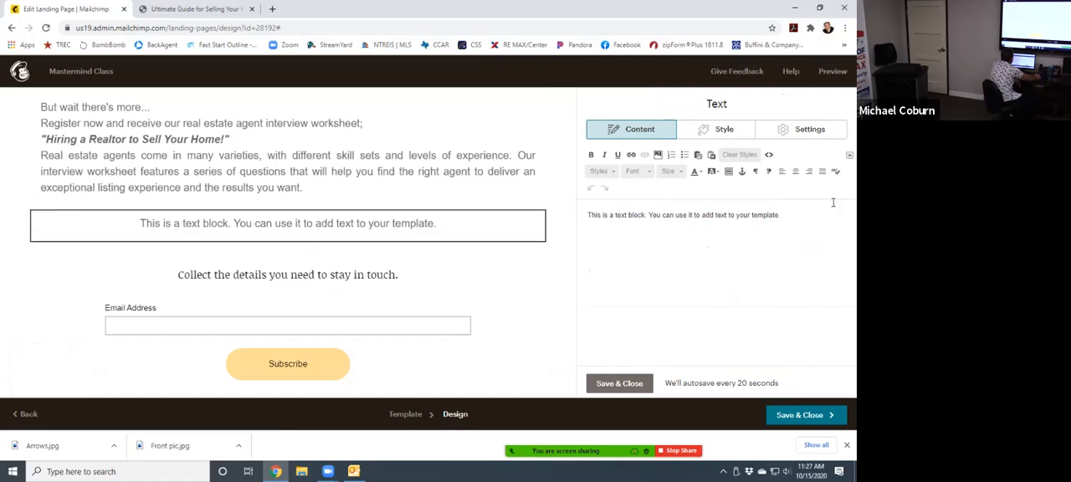
- Replace the new text block's placeholder sentence with the copied line "Get your "Ultimate Home Seller Toolkit" here!"
{"action": "left_click_drag", "start_coordinate": [803, 211], "coordinate": [590, 214]}
{"action": "right_click", "coordinate": [590, 214]}
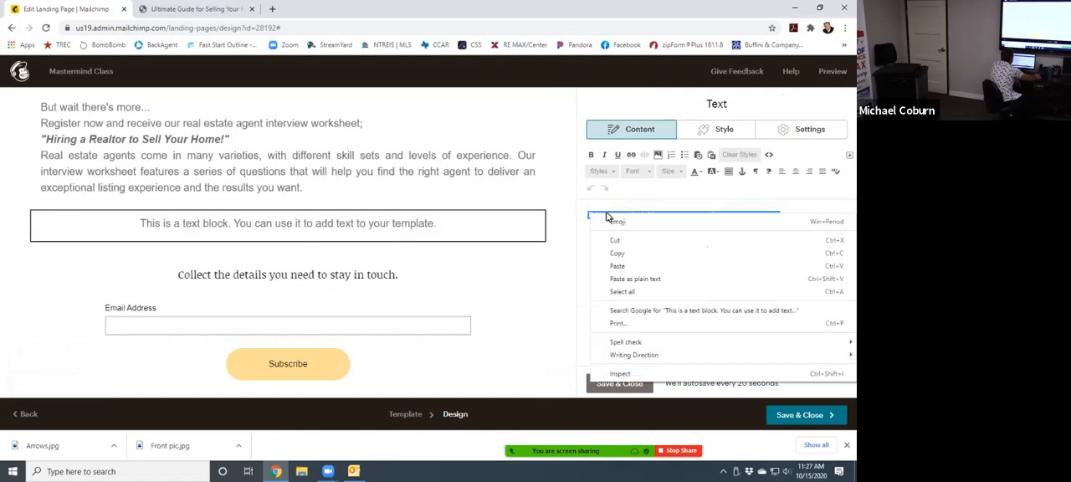
{"action": "left_click", "coordinate": [620, 267]}
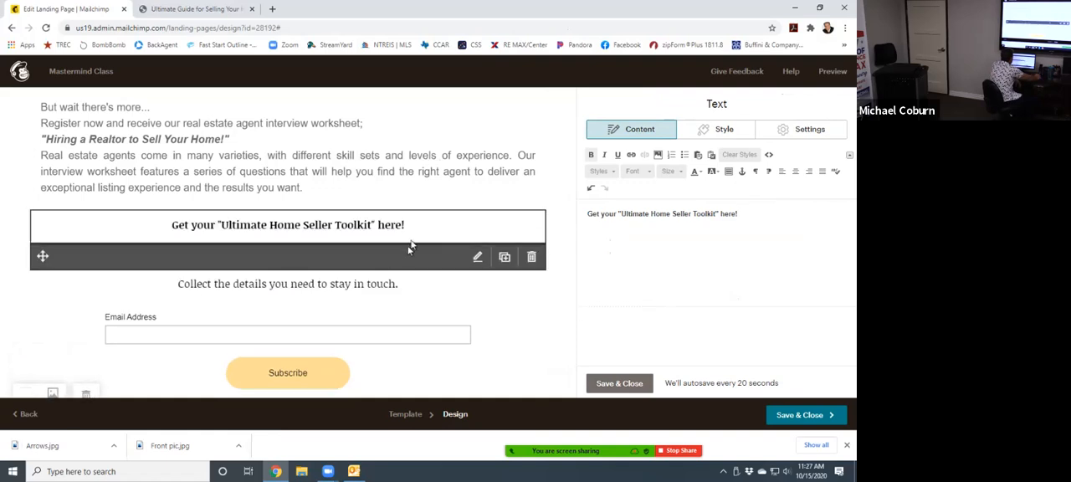
- Center the line "Get your "Ultimate Home Seller Toolkit" here!", set its font to Arial and color it red
{"action": "triple_click", "coordinate": [663, 203]}
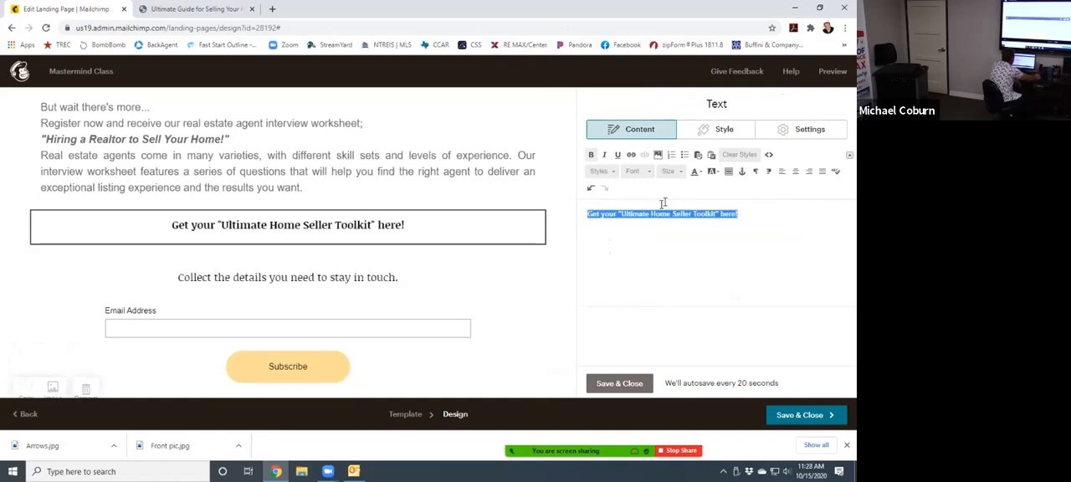
{"action": "left_click", "coordinate": [797, 173]}
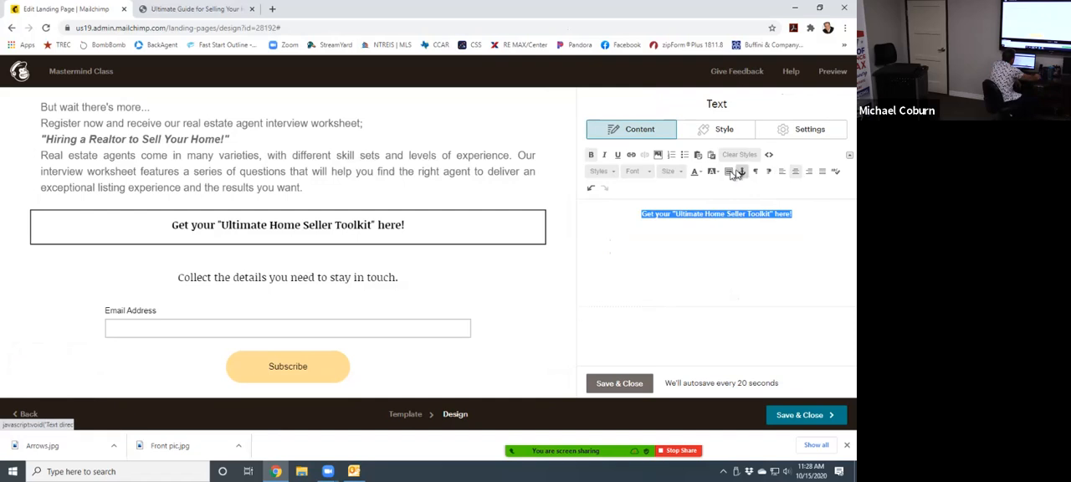
{"action": "left_click", "coordinate": [651, 173]}
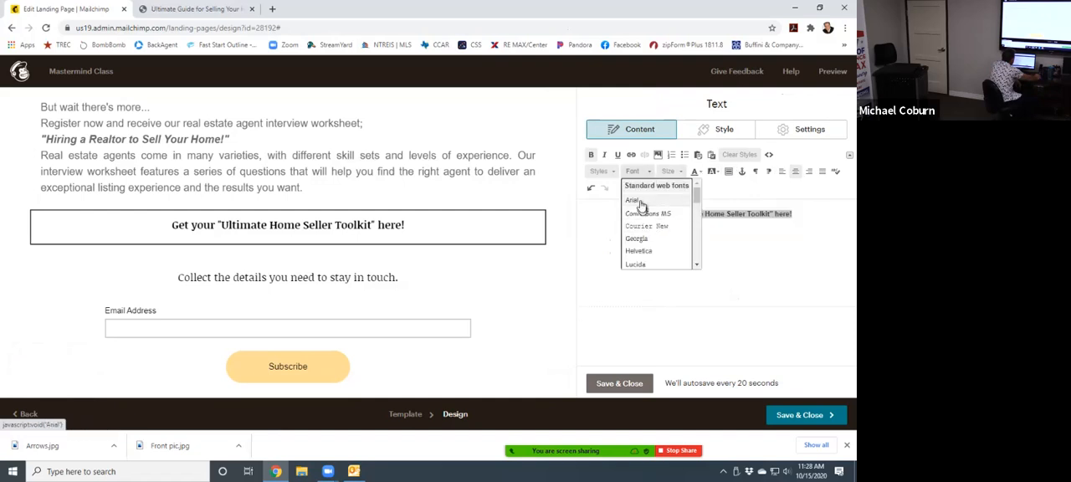
{"action": "left_click", "coordinate": [642, 200]}
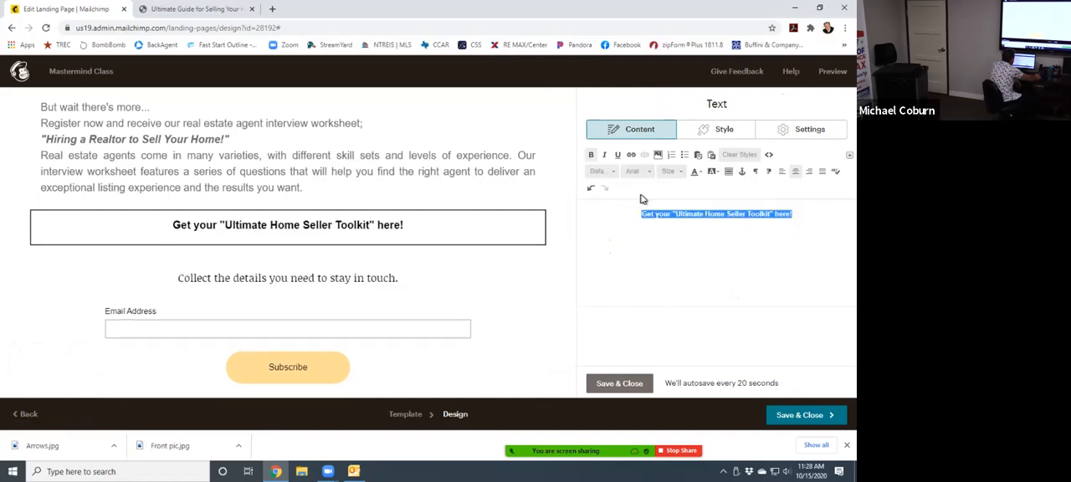
{"action": "left_click", "coordinate": [696, 172]}
{"action": "left_click", "coordinate": [694, 216]}
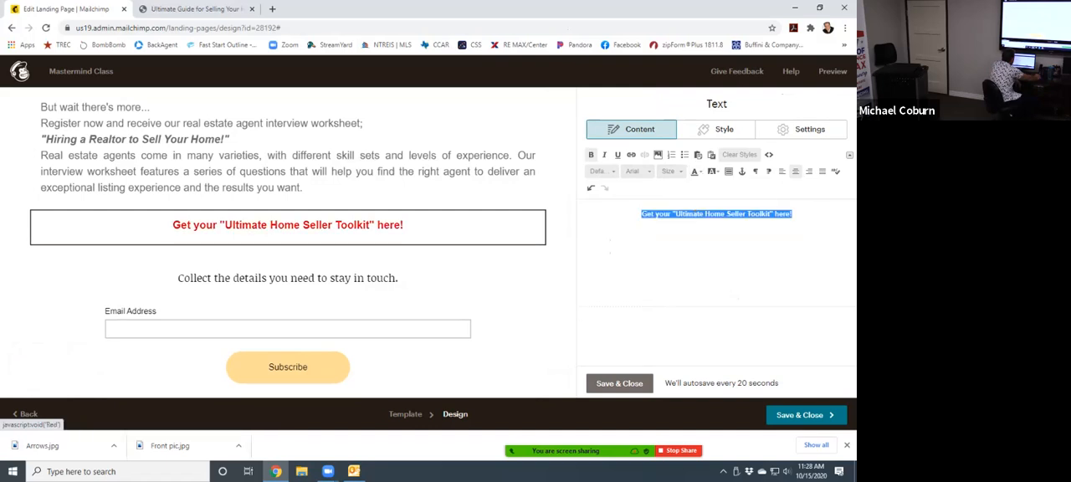
- Set the font size of the line "Get your "Ultimate Home Seller Toolkit" here!" to 32, and save and close its text block
{"action": "left_click", "coordinate": [672, 174]}
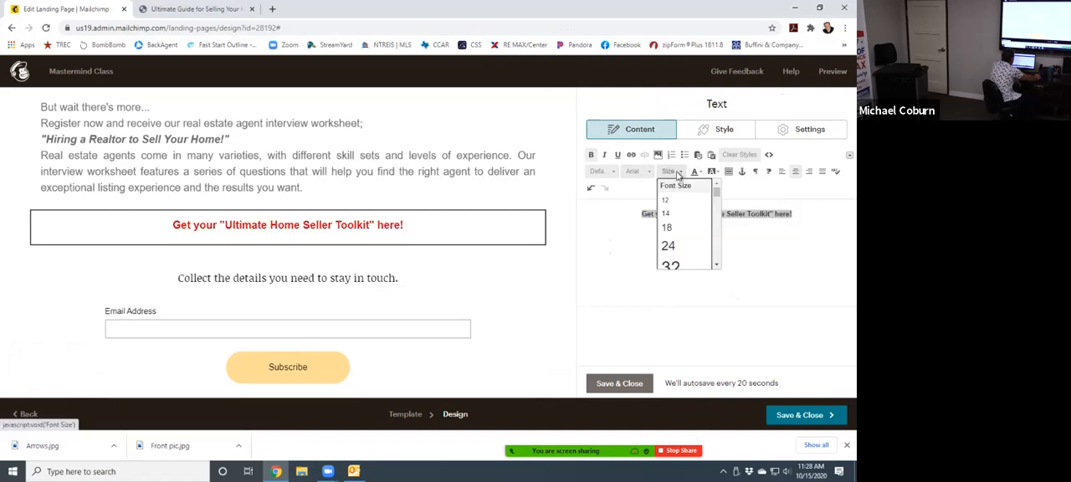
{"action": "left_click", "coordinate": [673, 262]}
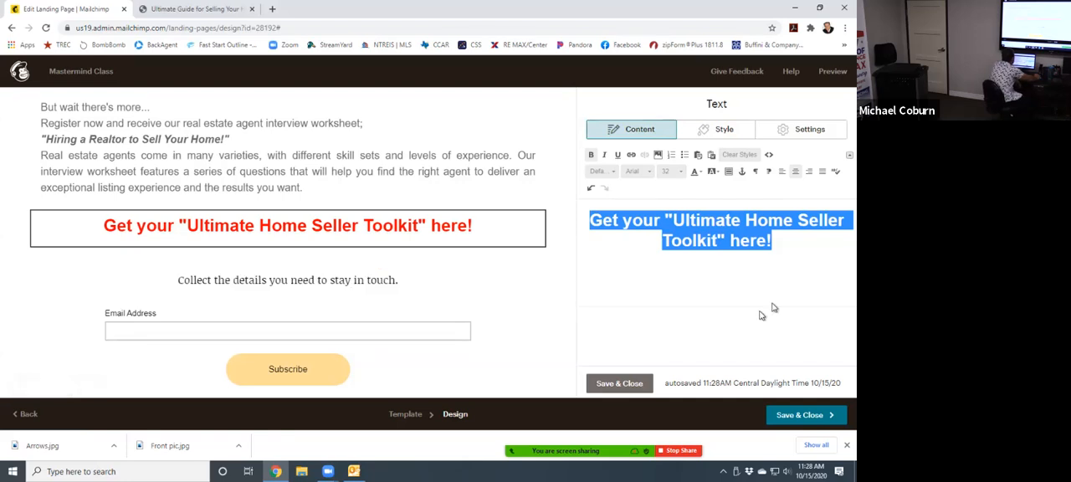
{"action": "left_click", "coordinate": [620, 383]}
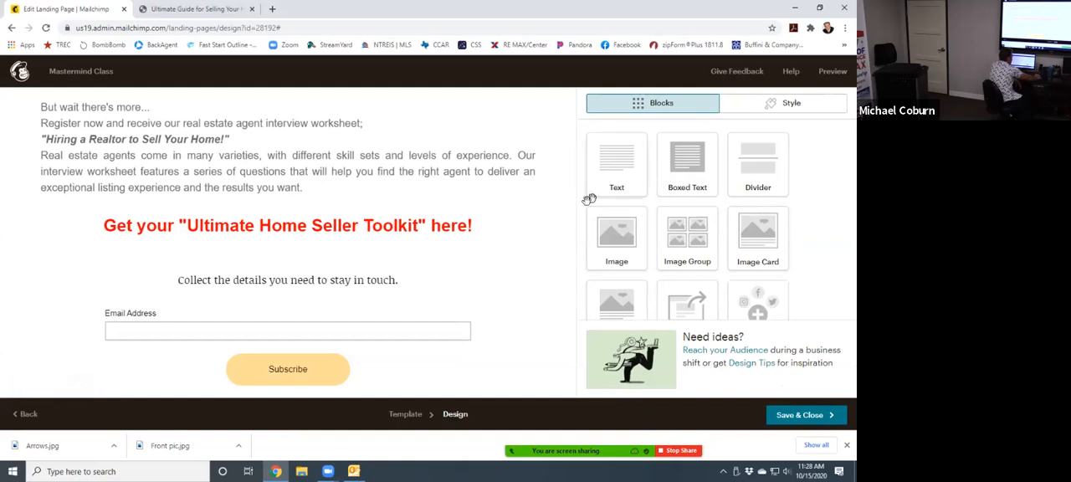
- Add an Image block below the red toolkit line, upload the Arrows image from the Desktop into it, and save and close the block
{"action": "left_click_drag", "start_coordinate": [628, 234], "coordinate": [267, 258]}
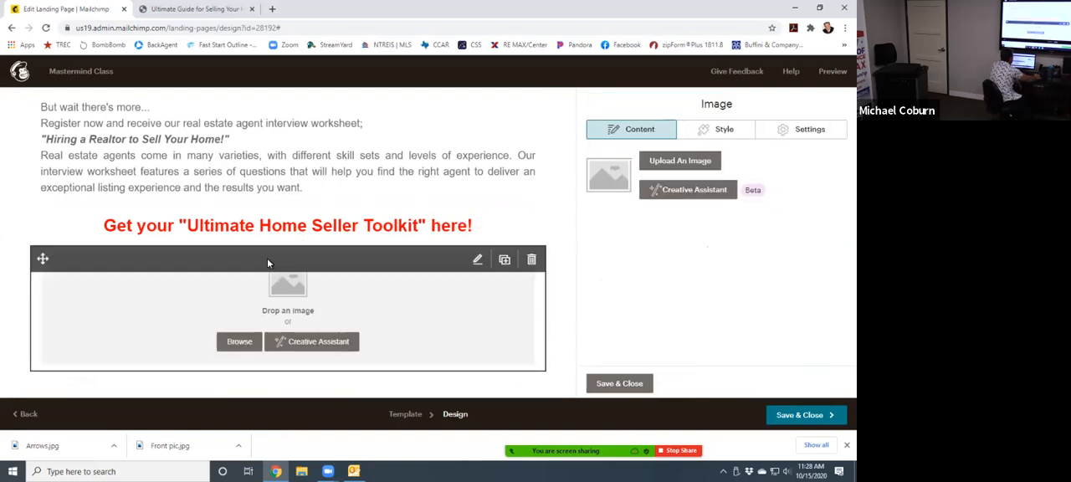
{"action": "left_click", "coordinate": [238, 342]}
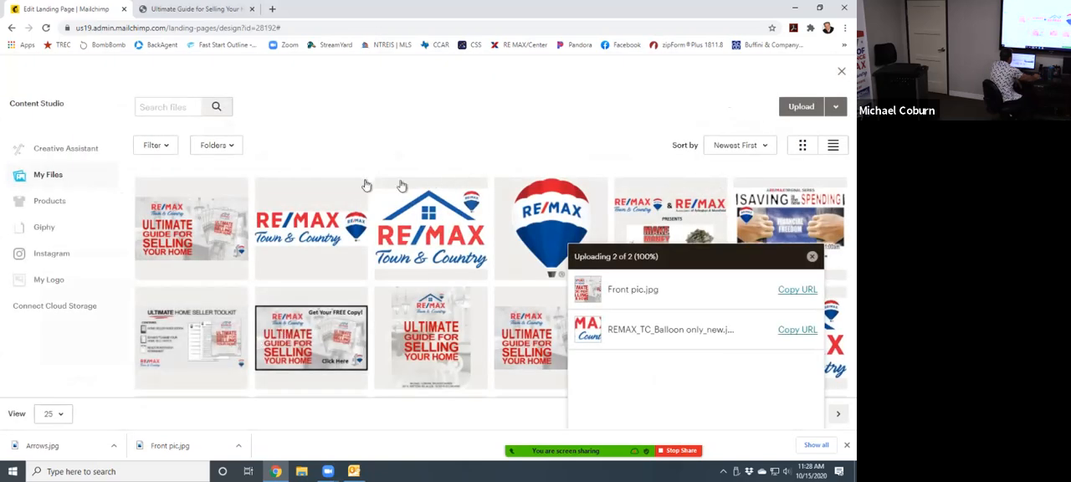
{"action": "left_click", "coordinate": [803, 106]}
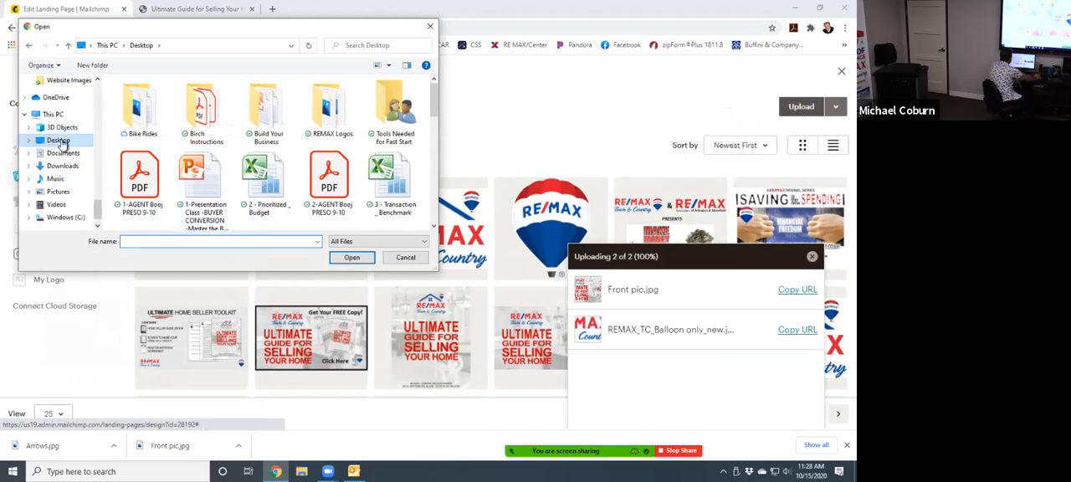
{"action": "scroll", "coordinate": [256, 155], "scroll_direction": "down", "scroll_amount": 5}
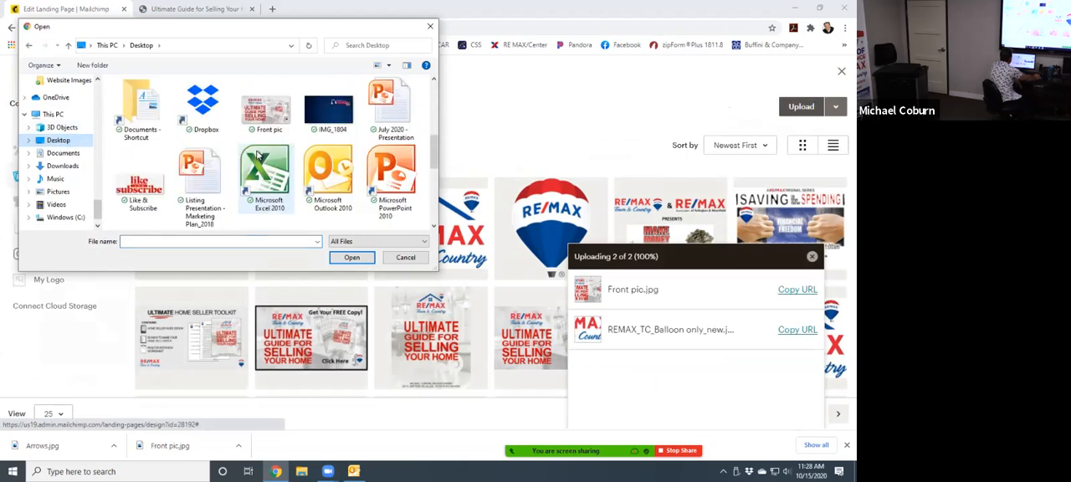
{"action": "scroll", "coordinate": [297, 144], "scroll_direction": "up", "scroll_amount": 1}
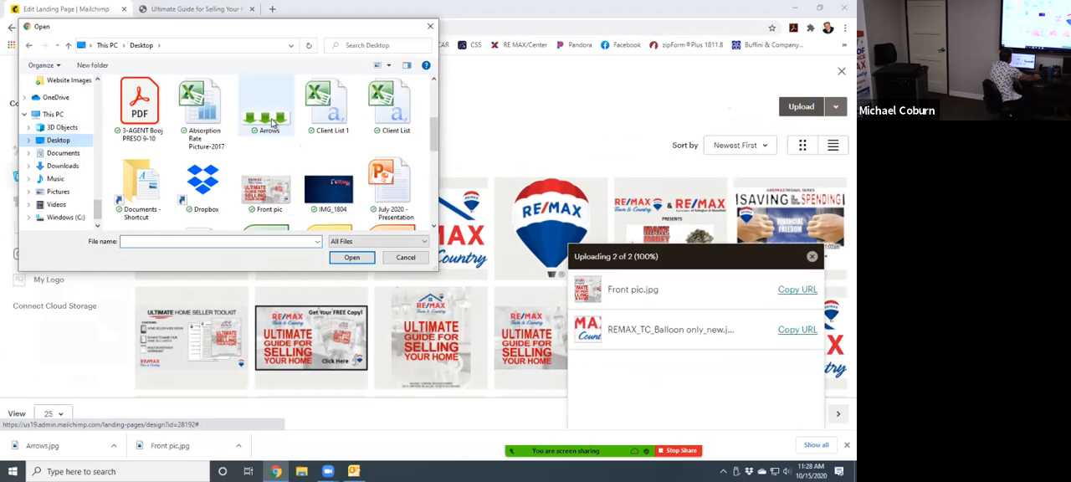
{"action": "double_click", "coordinate": [269, 113]}
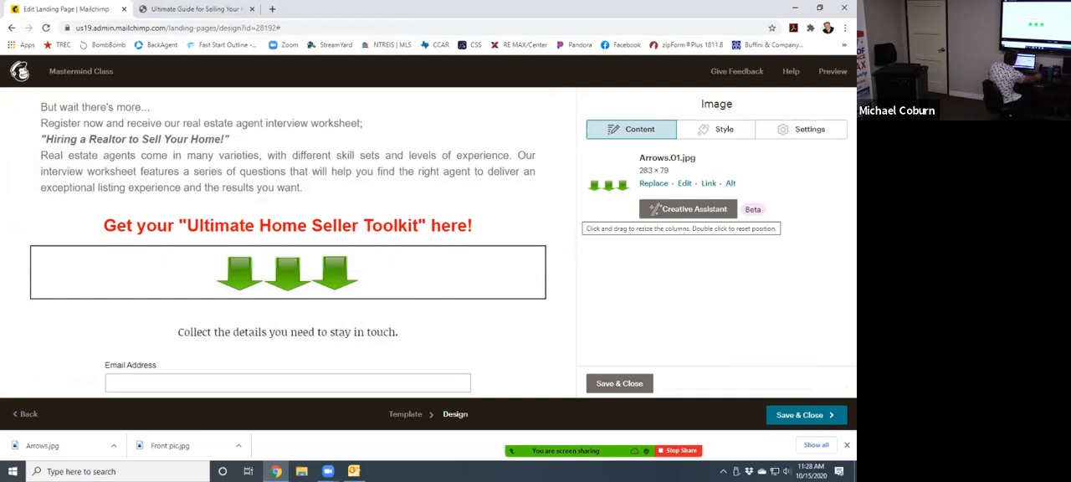
{"action": "left_click", "coordinate": [630, 387]}
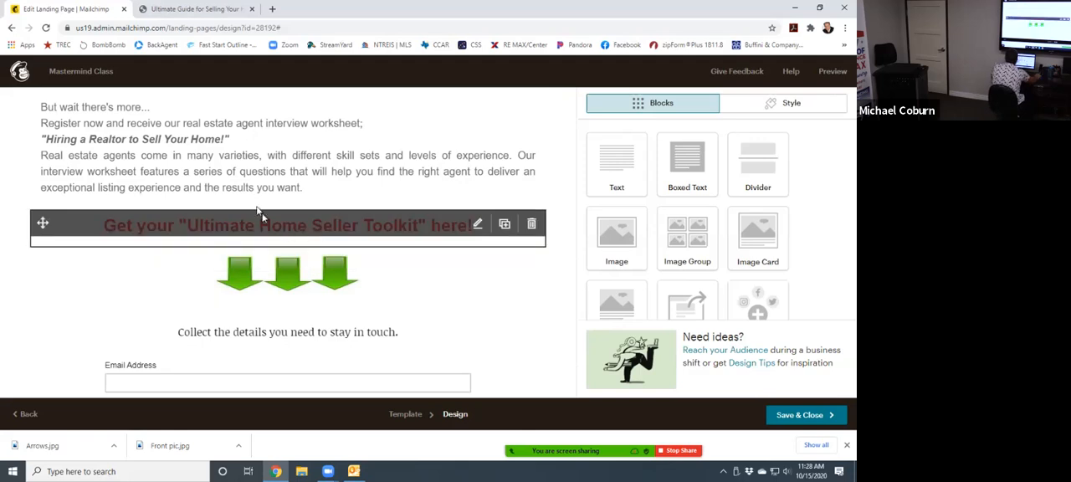
- Check the RE/MAX guide page's form, and replace "Collect the details you need to stay in touch." on the Mailchimp page with random filler characters
{"action": "scroll", "coordinate": [335, 203], "scroll_direction": "up", "scroll_amount": 3}
{"action": "left_click", "coordinate": [197, 8]}
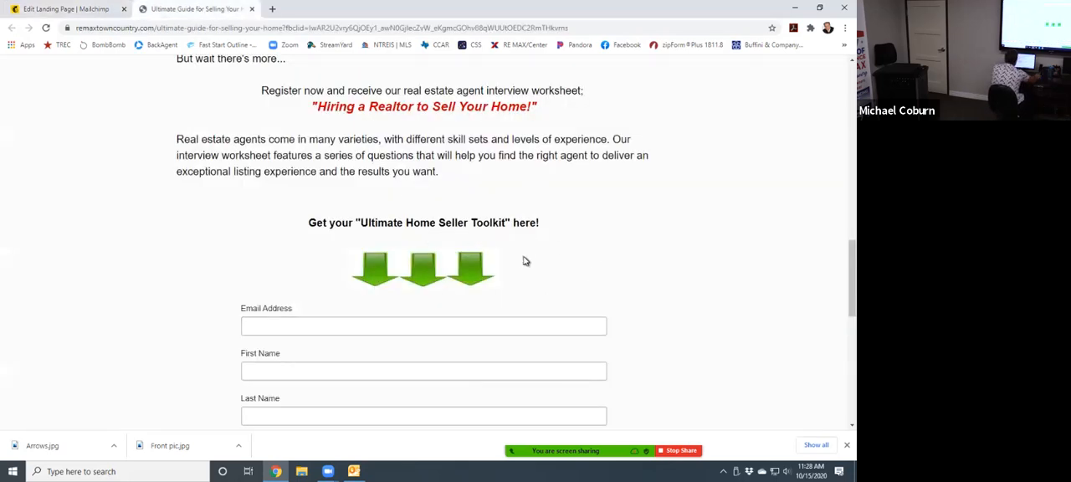
{"action": "scroll", "coordinate": [523, 261], "scroll_direction": "down", "scroll_amount": 4}
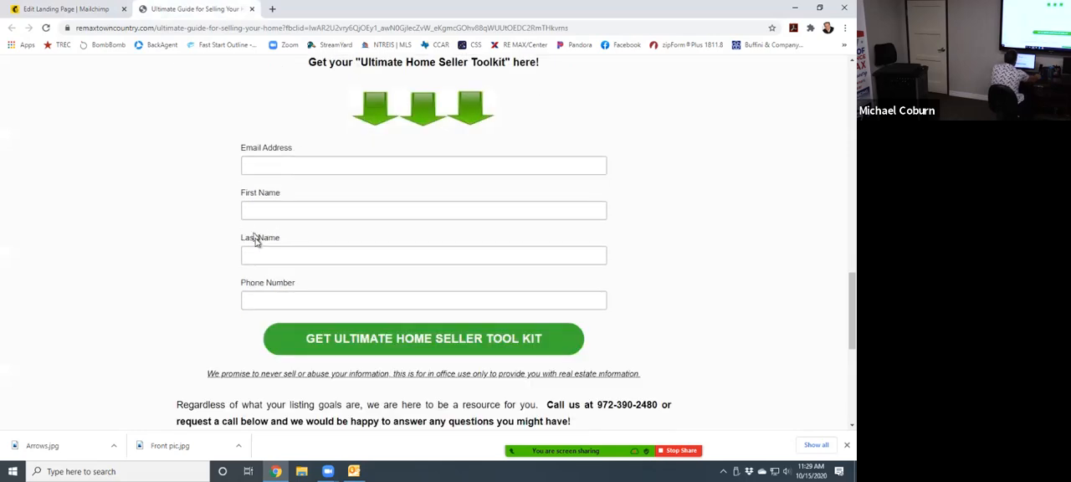
{"action": "left_click", "coordinate": [65, 10]}
{"action": "scroll", "coordinate": [514, 355], "scroll_direction": "down", "scroll_amount": 3}
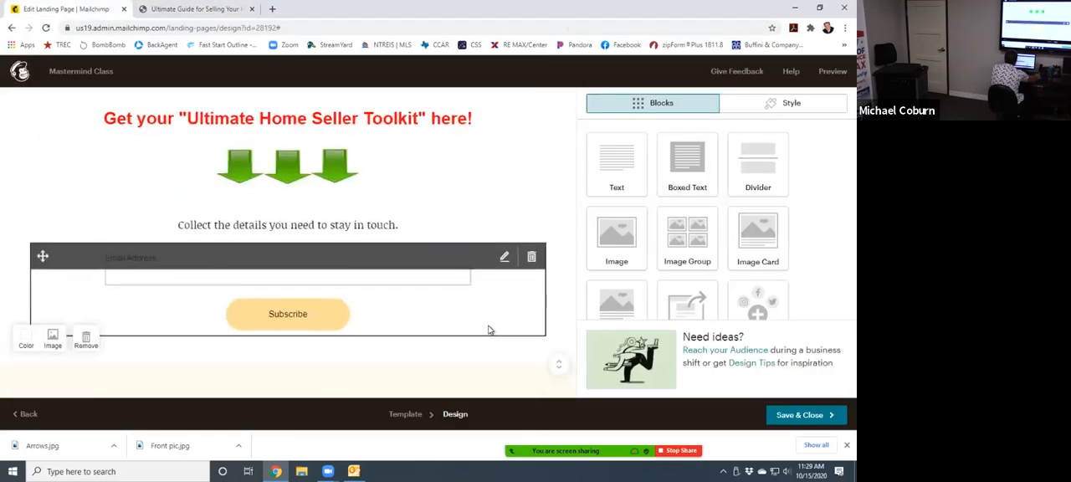
{"action": "left_click", "coordinate": [349, 232]}
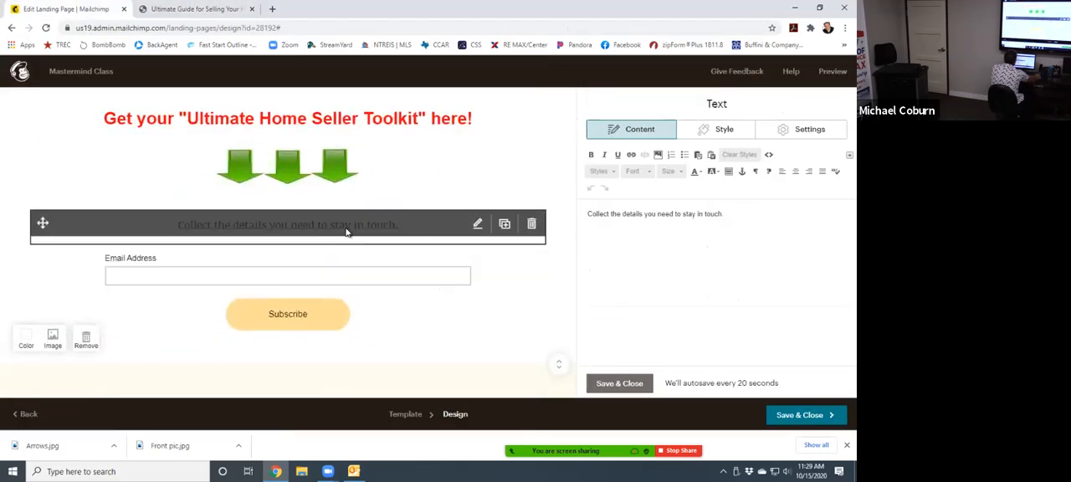
{"action": "left_click_drag", "start_coordinate": [728, 216], "coordinate": [377, 216]}
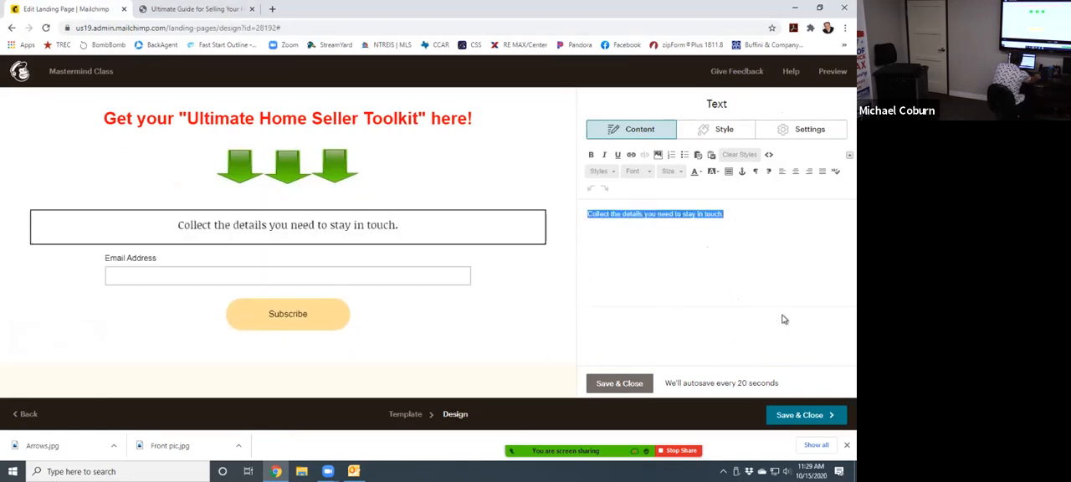
{"action": "key", "text": "BackSpace"}
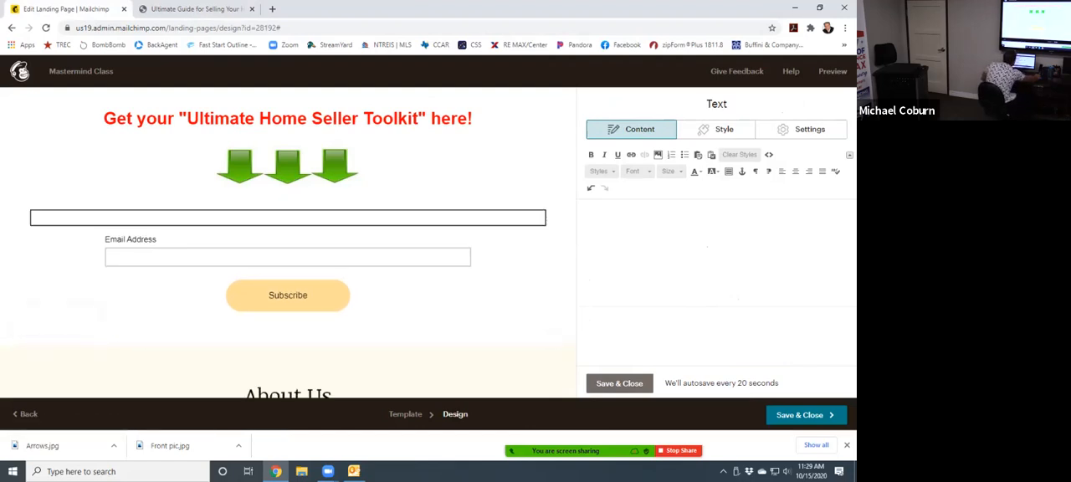
{"action": "type", "text": "l,kfdnhgbl;sjrtgbl;jsnt;jkbn"}
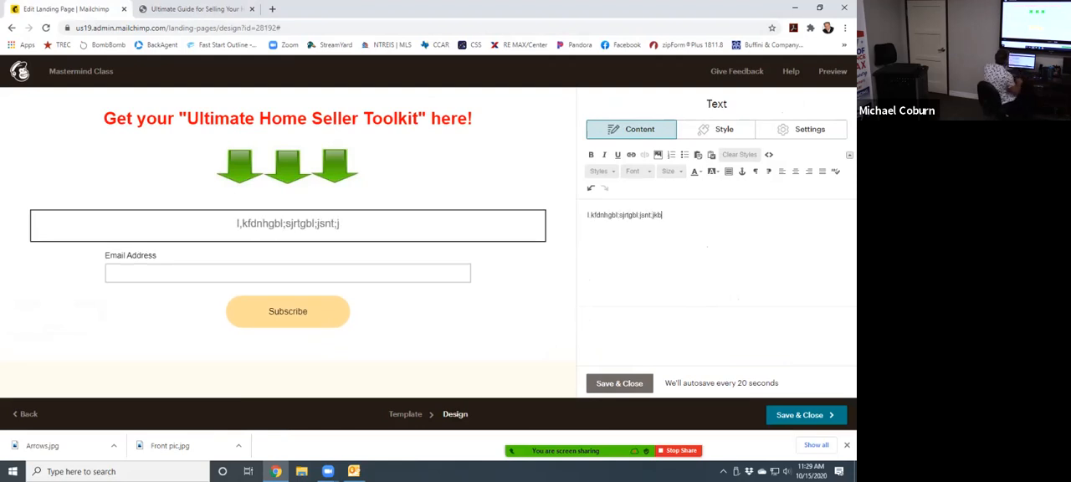
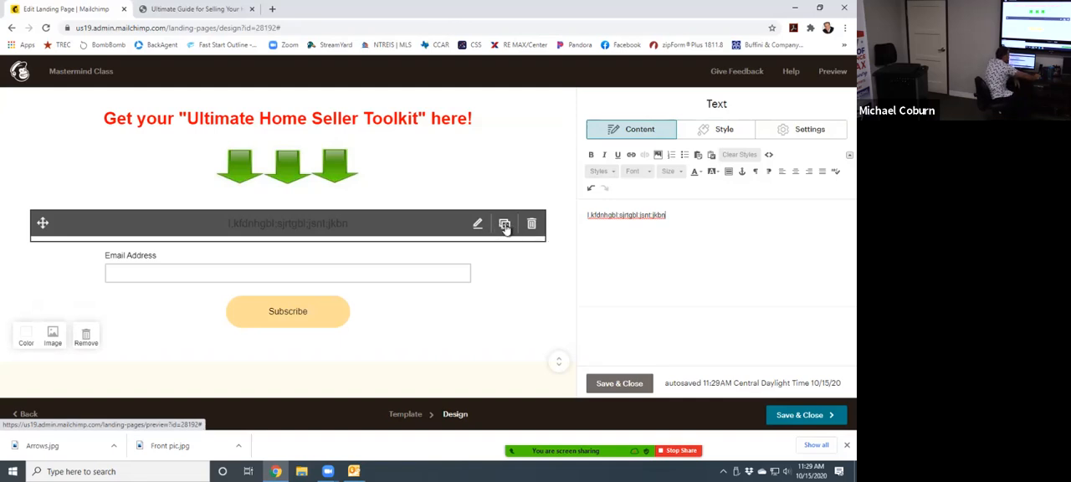
- Duplicate the filler text block below the arrows, and move one copy above the red toolkit line
{"action": "left_click", "coordinate": [505, 224]}
{"action": "scroll", "coordinate": [506, 229], "scroll_direction": "down", "scroll_amount": 2}
{"action": "scroll", "coordinate": [480, 242], "scroll_direction": "up", "scroll_amount": 5}
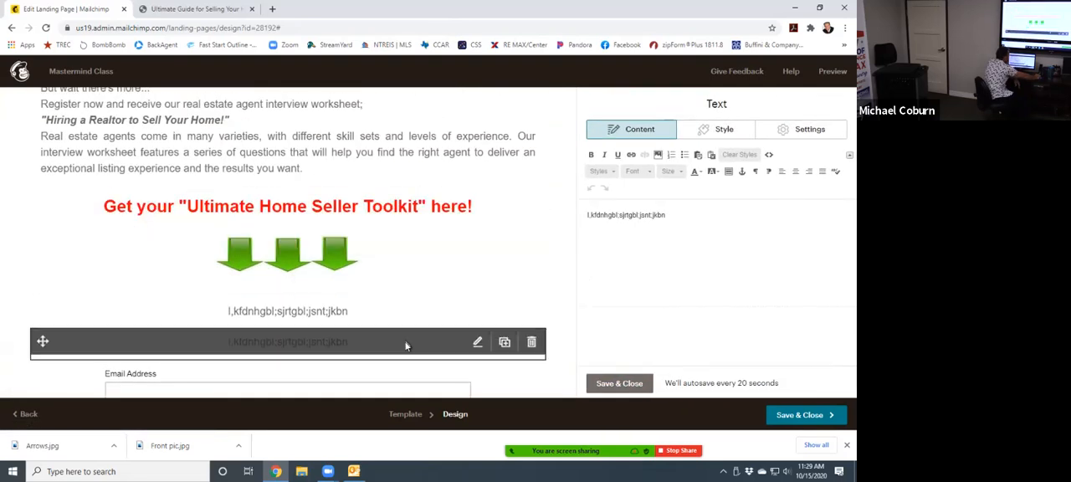
{"action": "left_click", "coordinate": [478, 312]}
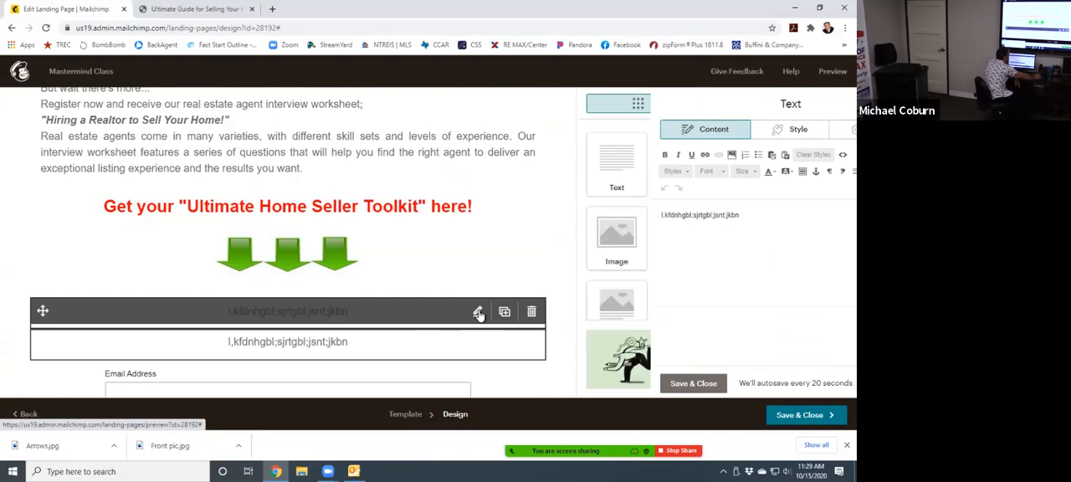
{"action": "left_click_drag", "start_coordinate": [666, 215], "coordinate": [642, 214]}
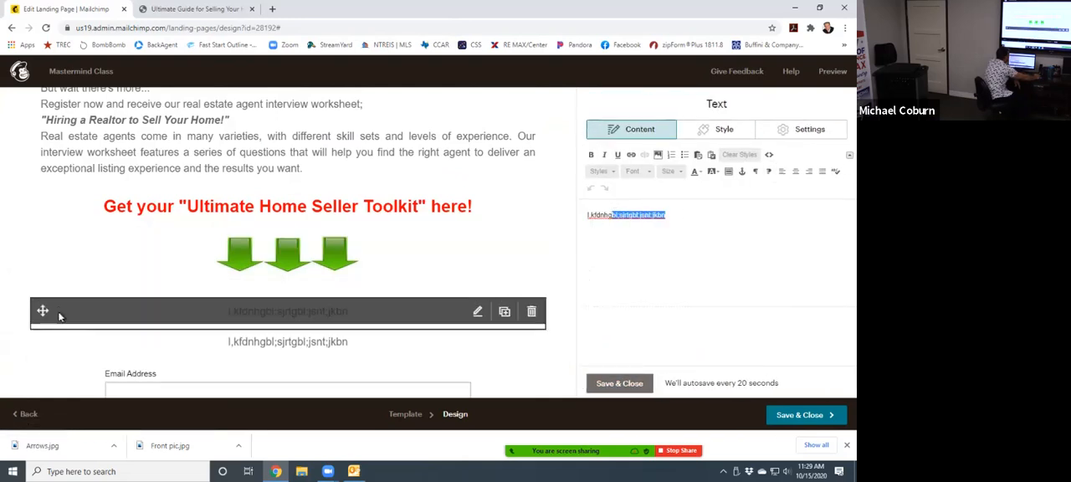
{"action": "scroll", "coordinate": [50, 322], "scroll_direction": "down", "scroll_amount": 2}
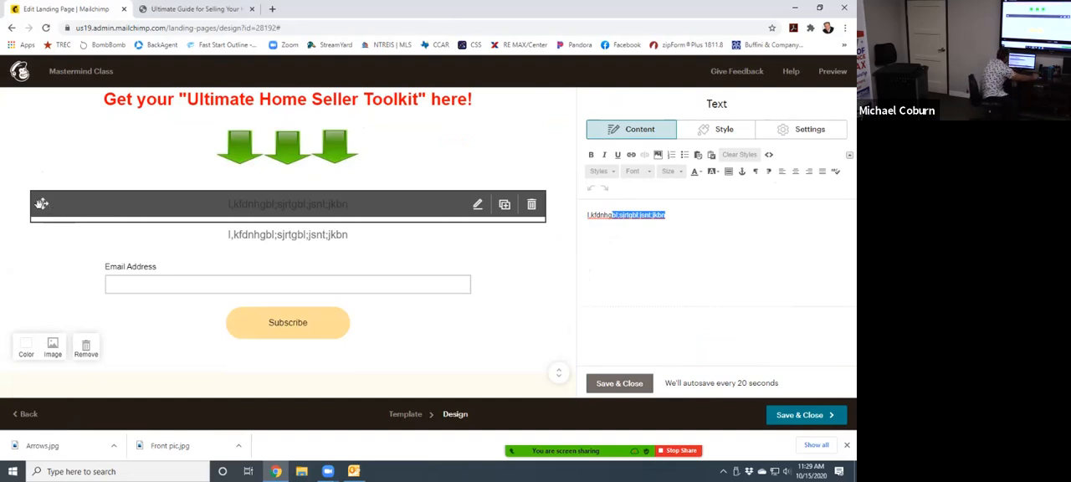
{"action": "left_click_drag", "start_coordinate": [42, 204], "coordinate": [59, 101]}
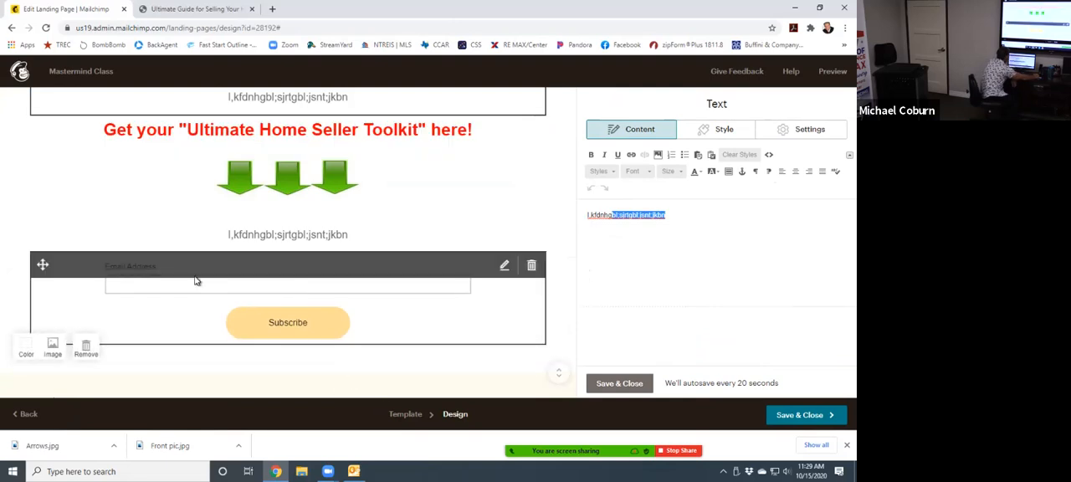
{"action": "scroll", "coordinate": [180, 277], "scroll_direction": "up", "scroll_amount": 2}
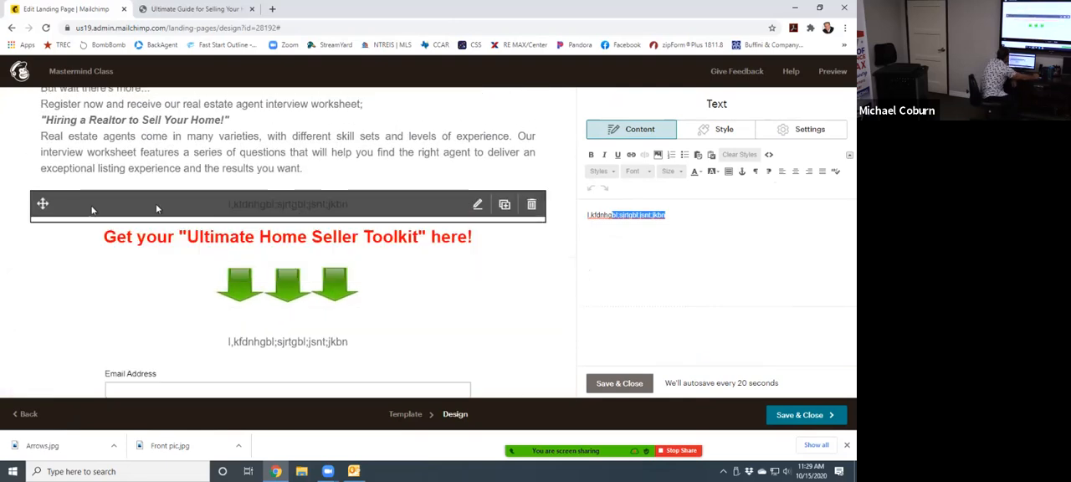
- Delete the filler text block above the red toolkit line, and both the empty block and the remaining filler text block under the arrows
{"action": "left_click", "coordinate": [533, 205]}
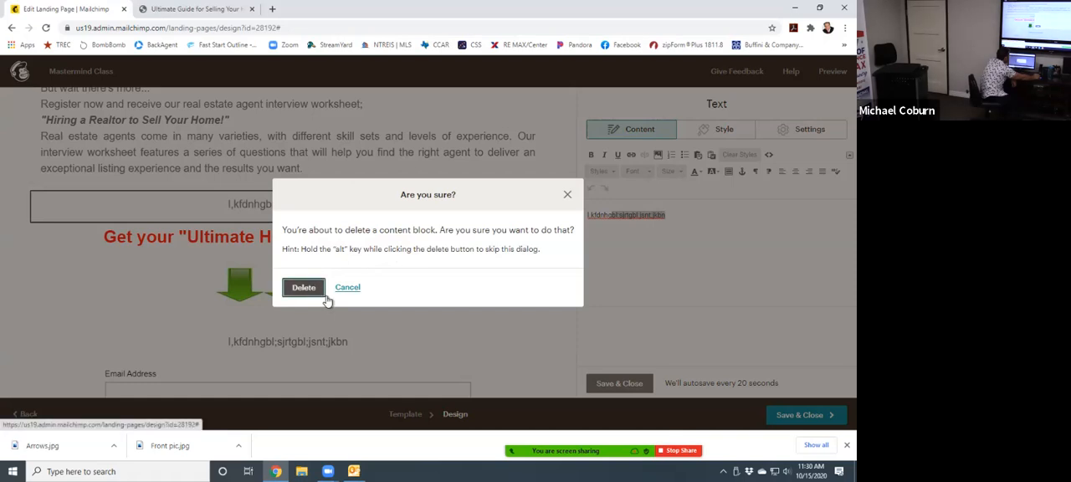
{"action": "left_click", "coordinate": [303, 288]}
{"action": "left_click", "coordinate": [538, 292]}
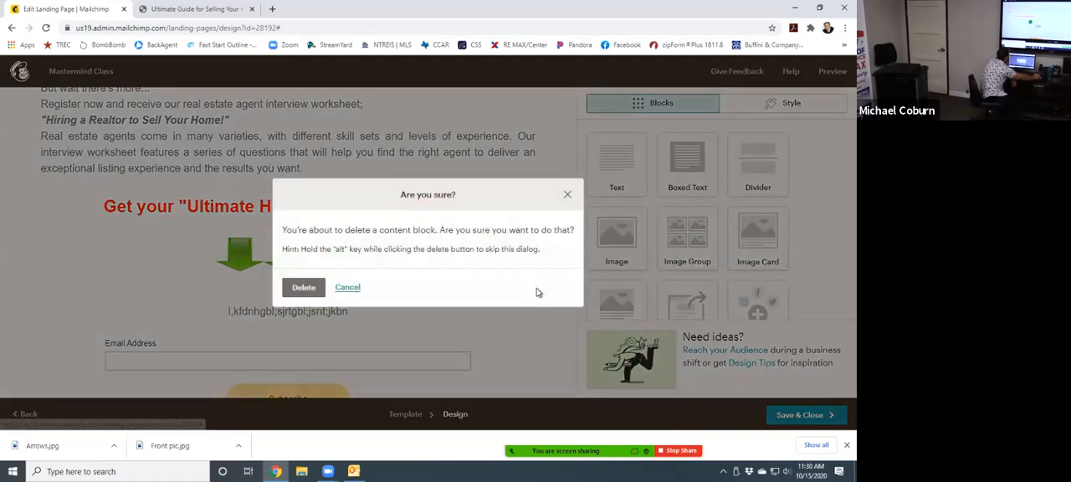
{"action": "left_click", "coordinate": [303, 288]}
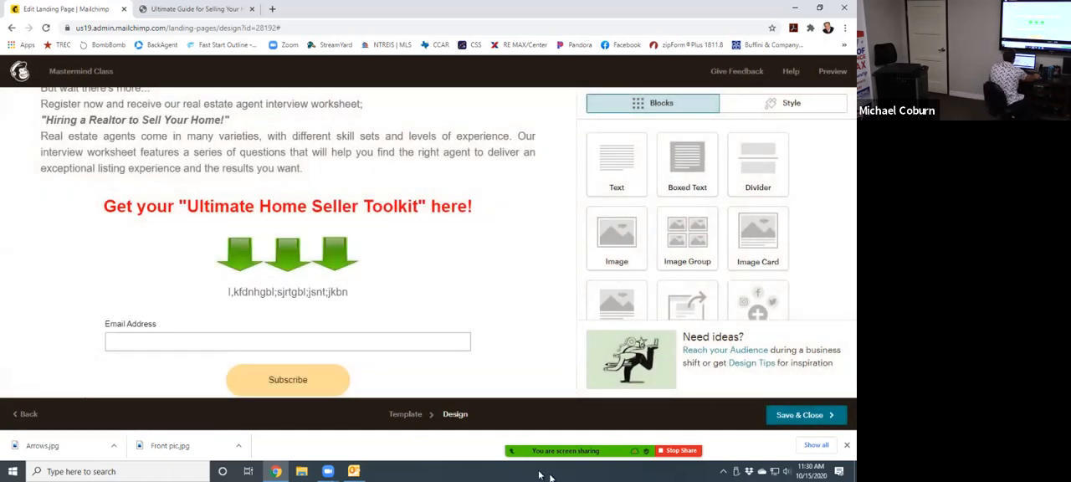
{"action": "scroll", "coordinate": [817, 300], "scroll_direction": "down", "scroll_amount": 2}
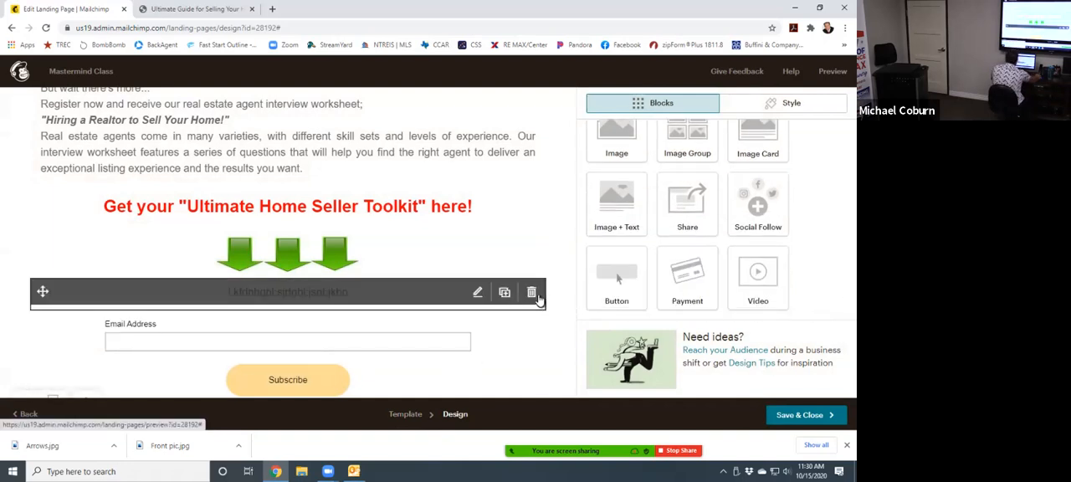
{"action": "left_click", "coordinate": [532, 293]}
{"action": "left_click", "coordinate": [290, 292]}
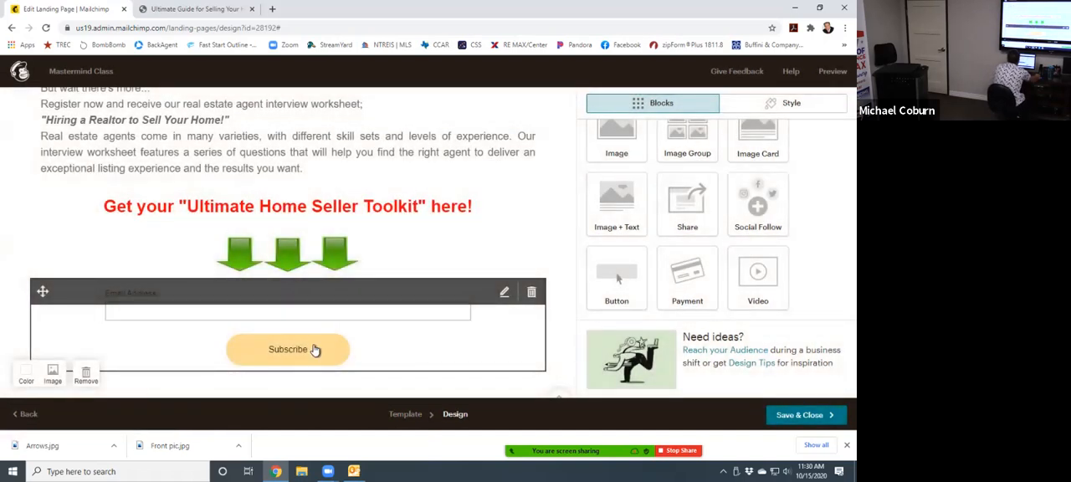
- Check the RE/MAX guide page's form fields, and add First Name, Last Name and Phone Number to the Mailchimp signup form
{"action": "left_click", "coordinate": [201, 9]}
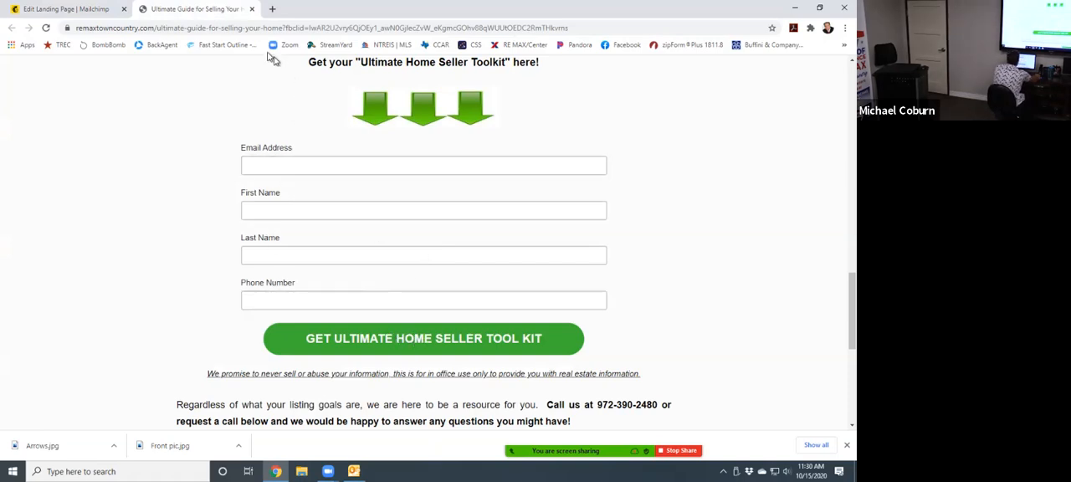
{"action": "left_click", "coordinate": [66, 9]}
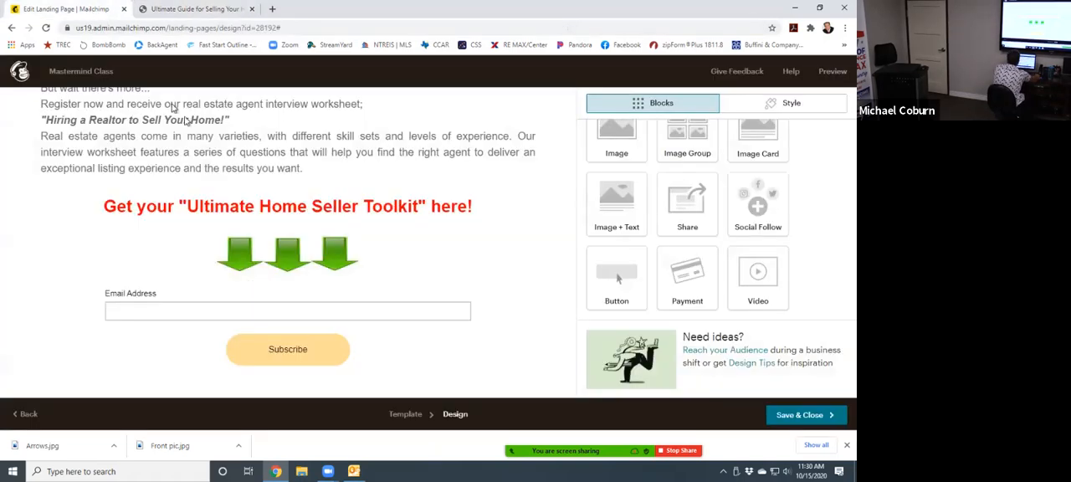
{"action": "left_click", "coordinate": [314, 315]}
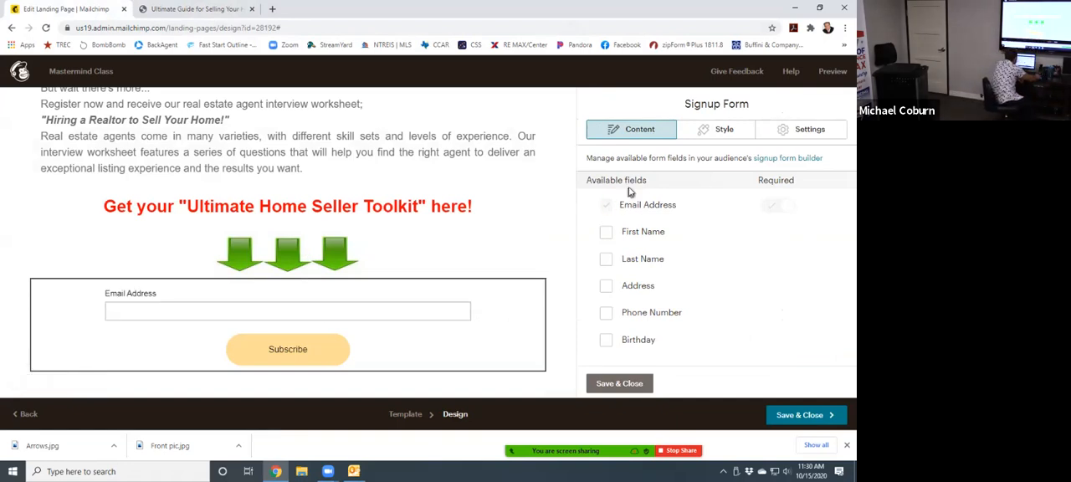
{"action": "left_click", "coordinate": [606, 233]}
{"action": "left_click", "coordinate": [606, 260]}
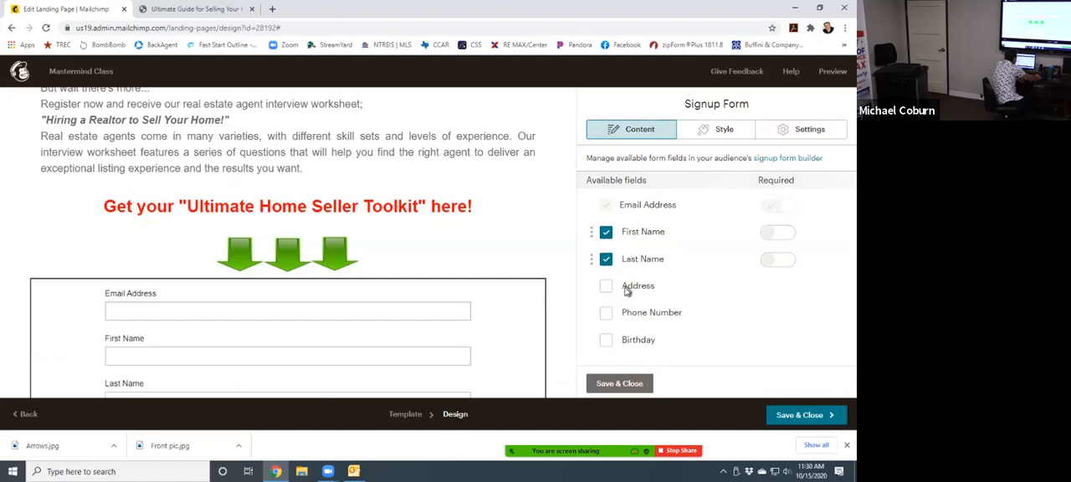
{"action": "left_click", "coordinate": [606, 313]}
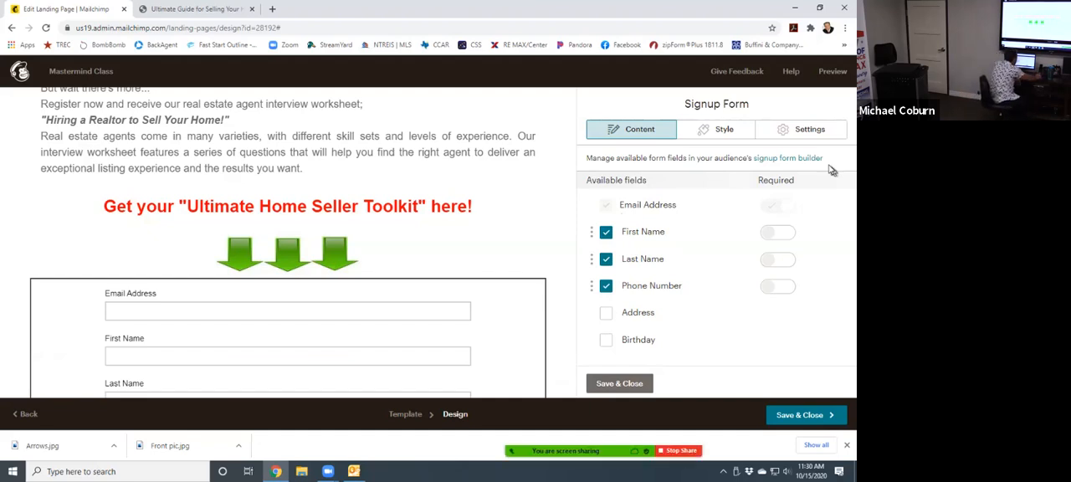
- Make the signup form's First Name and Last Name fields required, and save and close the form block
{"action": "left_click", "coordinate": [774, 234]}
{"action": "left_click", "coordinate": [772, 261]}
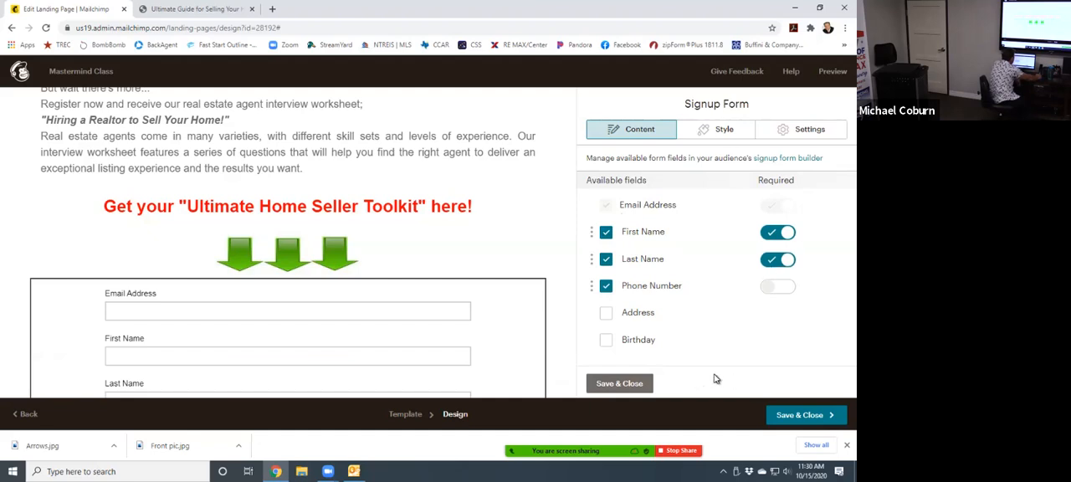
{"action": "left_click", "coordinate": [640, 383]}
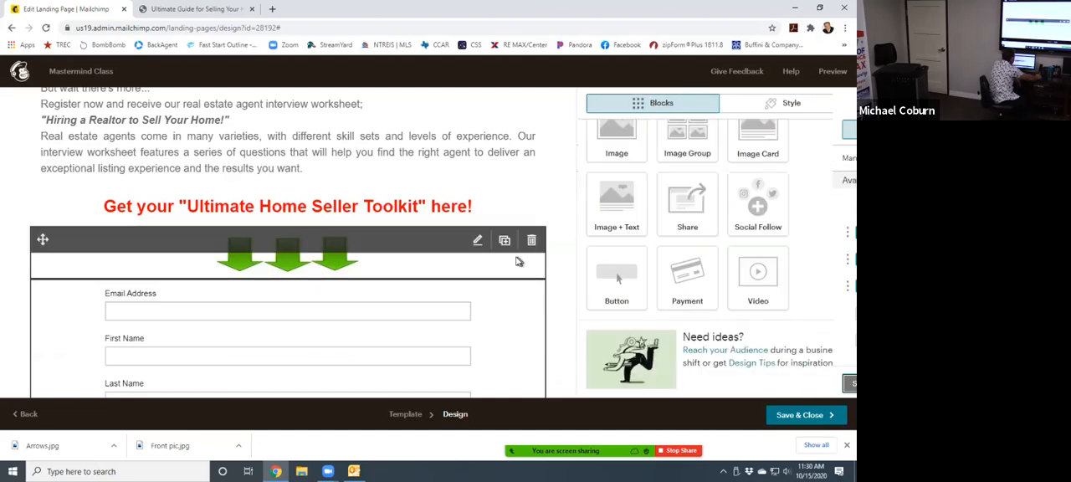
- Open the signup form's button settings, and examine the RE/MAX guide page's submit button by submitting its form empty
{"action": "scroll", "coordinate": [494, 274], "scroll_direction": "down", "scroll_amount": 1}
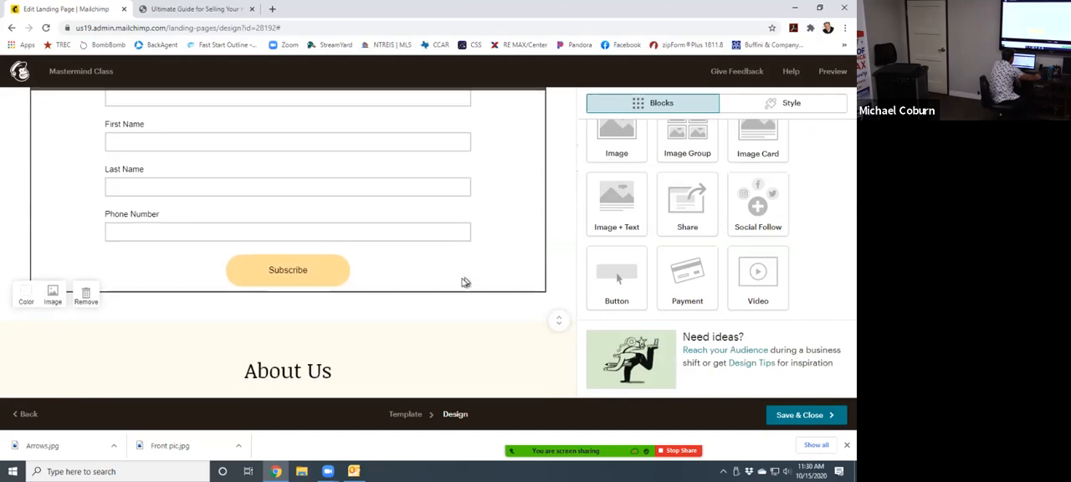
{"action": "left_click", "coordinate": [290, 274]}
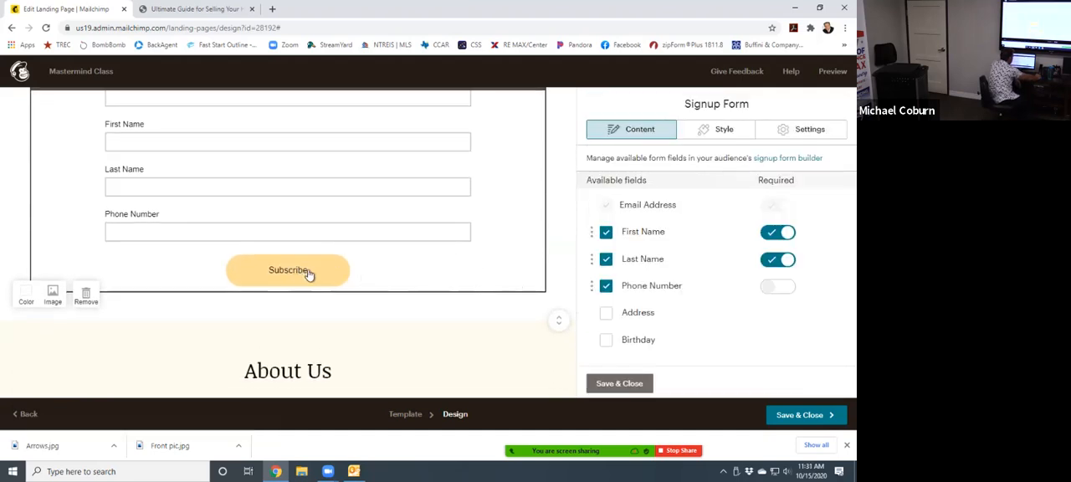
{"action": "scroll", "coordinate": [756, 322], "scroll_direction": "down", "scroll_amount": 2}
{"action": "scroll", "coordinate": [756, 322], "scroll_direction": "down", "scroll_amount": 3}
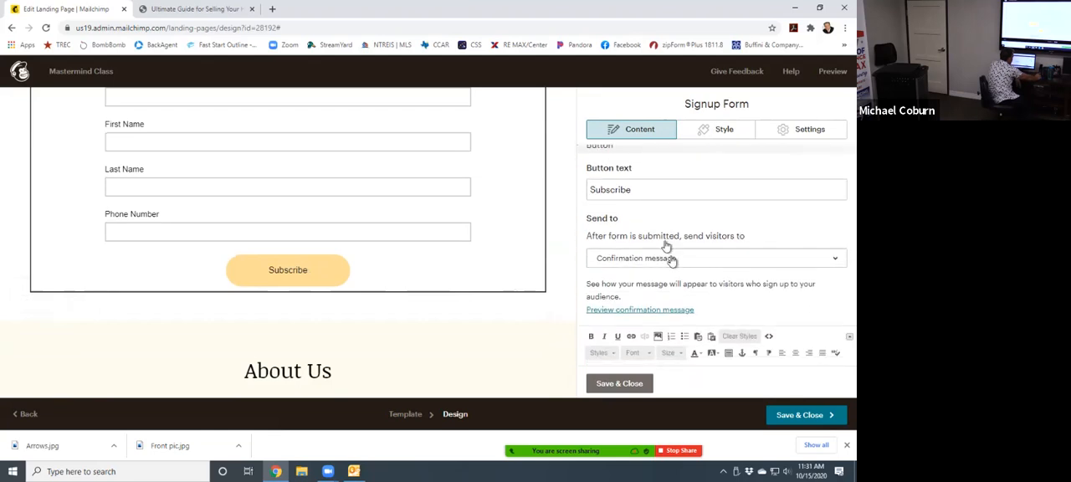
{"action": "left_click", "coordinate": [180, 11]}
{"action": "left_click", "coordinate": [536, 339]}
{"action": "left_click", "coordinate": [400, 339]}
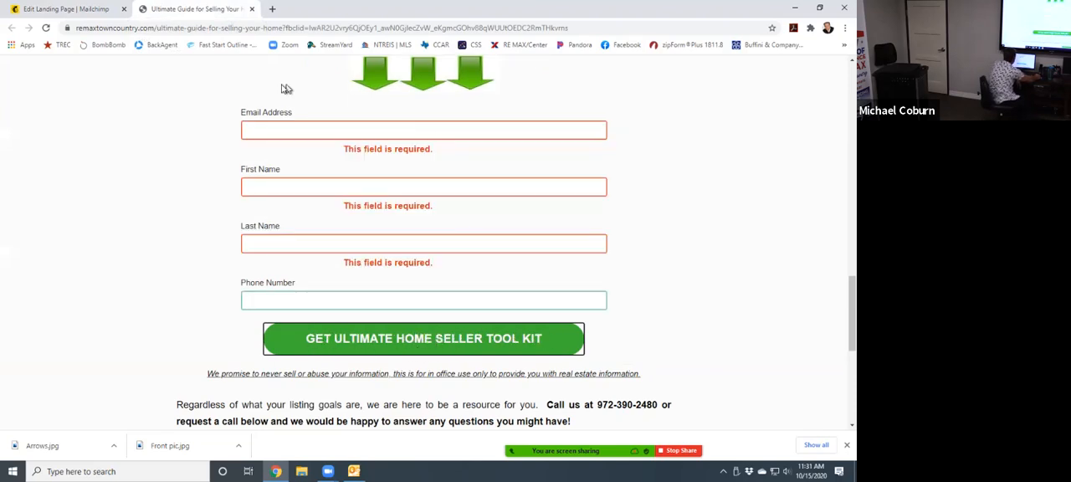
{"action": "left_click", "coordinate": [67, 9]}
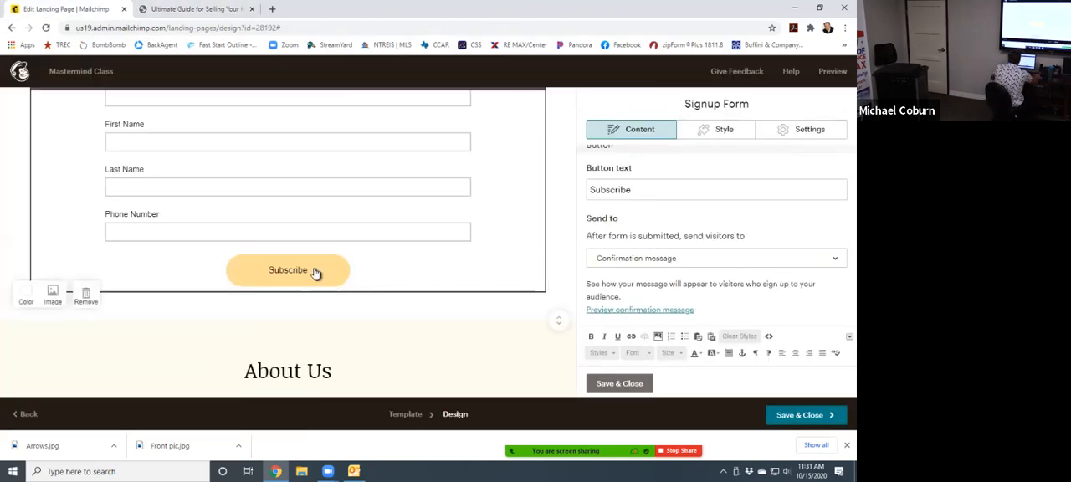
- Replace the signup form's button text "Subscribe" with "GET ULTIMATE HOME SELLER TOOL KIT"
{"action": "left_click", "coordinate": [632, 190]}
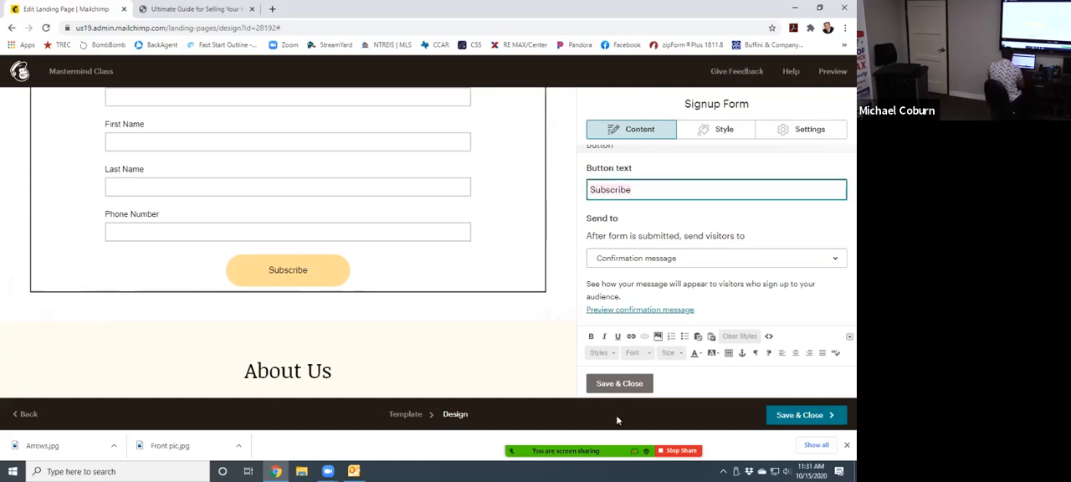
{"action": "type", "text": "GET ULTIMATE "}
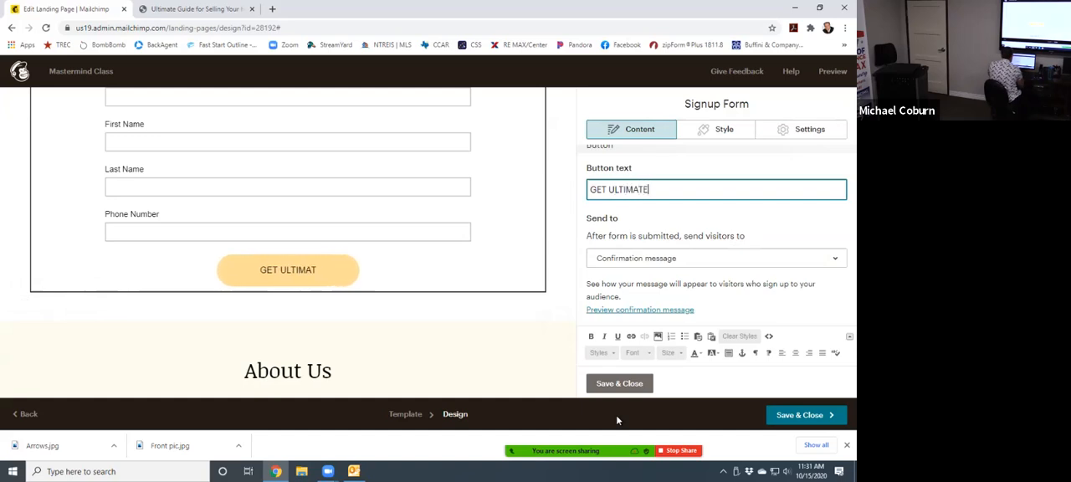
{"action": "type", "text": "HO"}
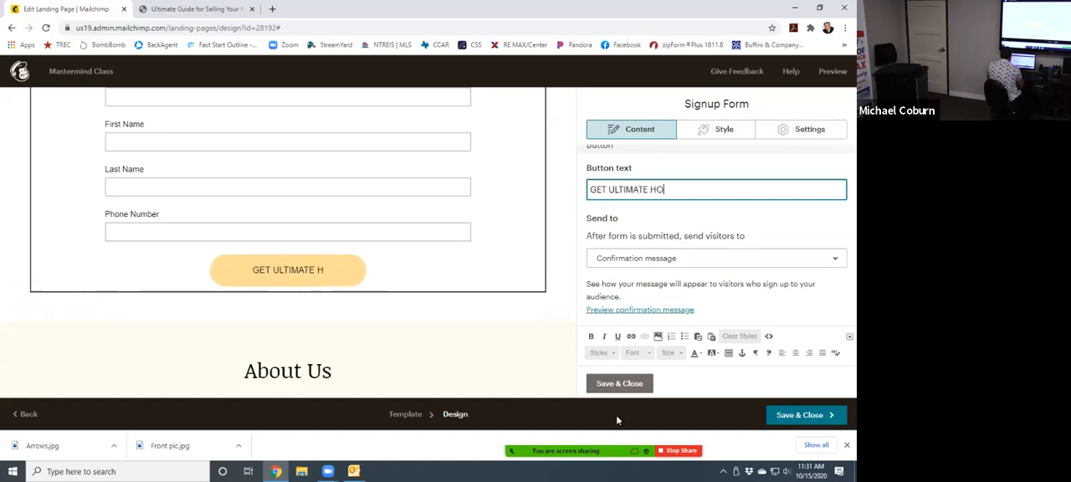
{"action": "type", "text": "ME SELLE"}
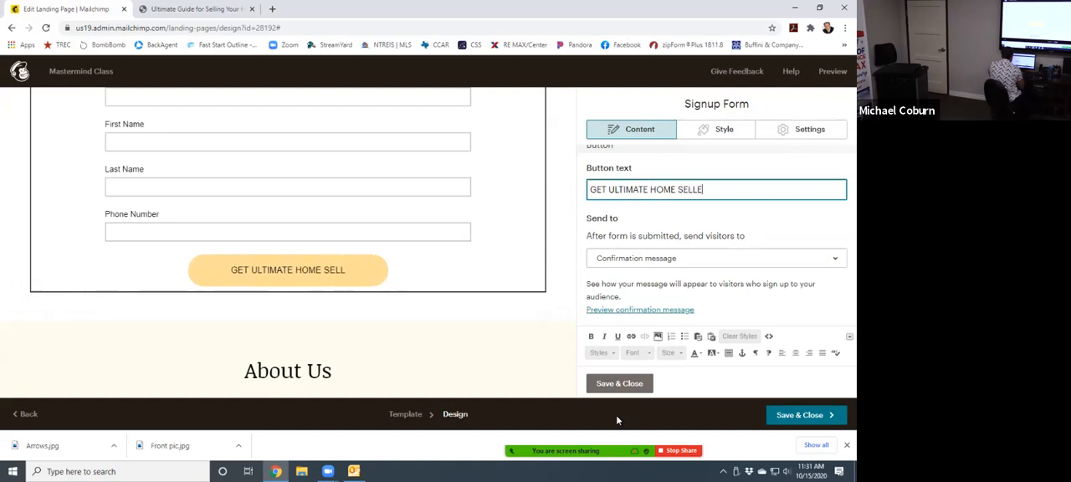
{"action": "type", "text": "R TOOL KIT"}
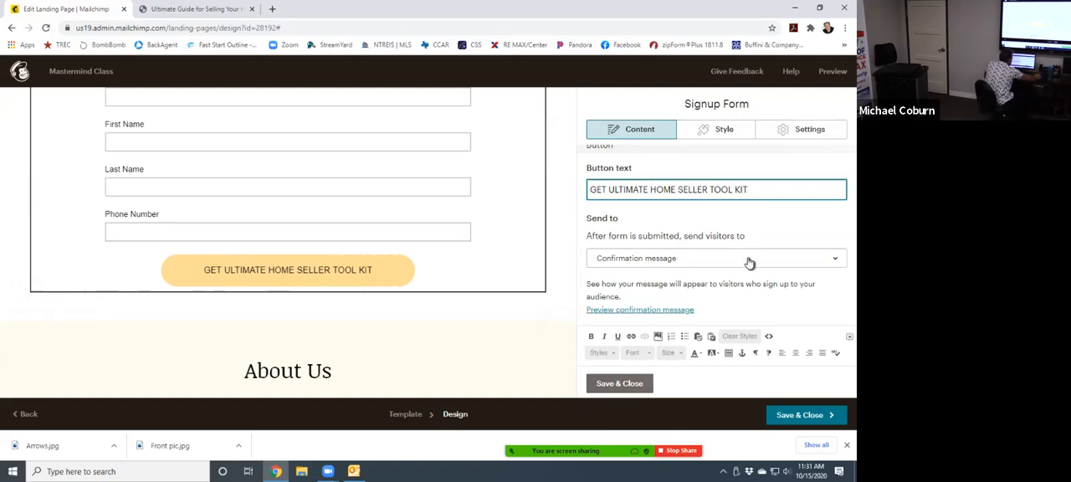
- Compare the button with the RE/MAX guide page, and examine the signup form's button text, send-to option and confirmation message settings
{"action": "left_click", "coordinate": [220, 10]}
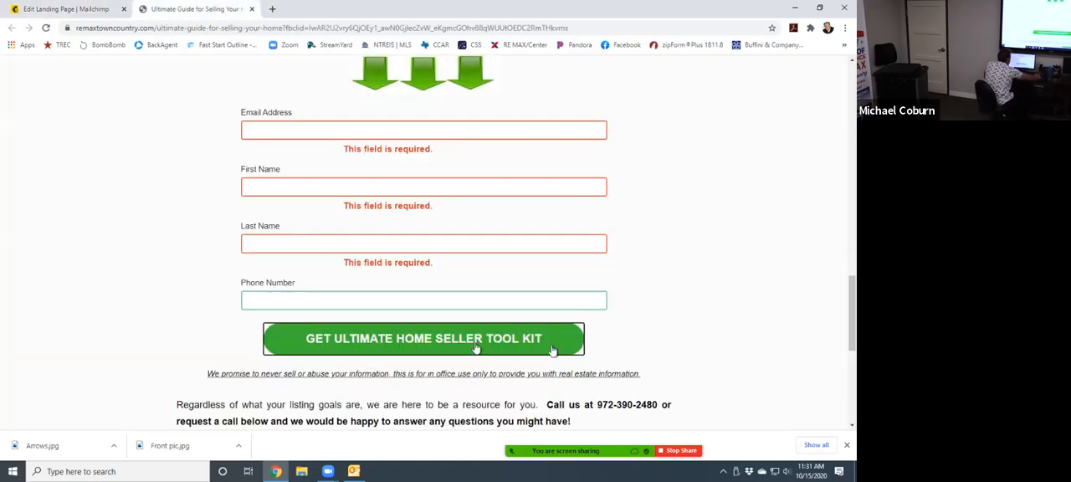
{"action": "left_click", "coordinate": [80, 8]}
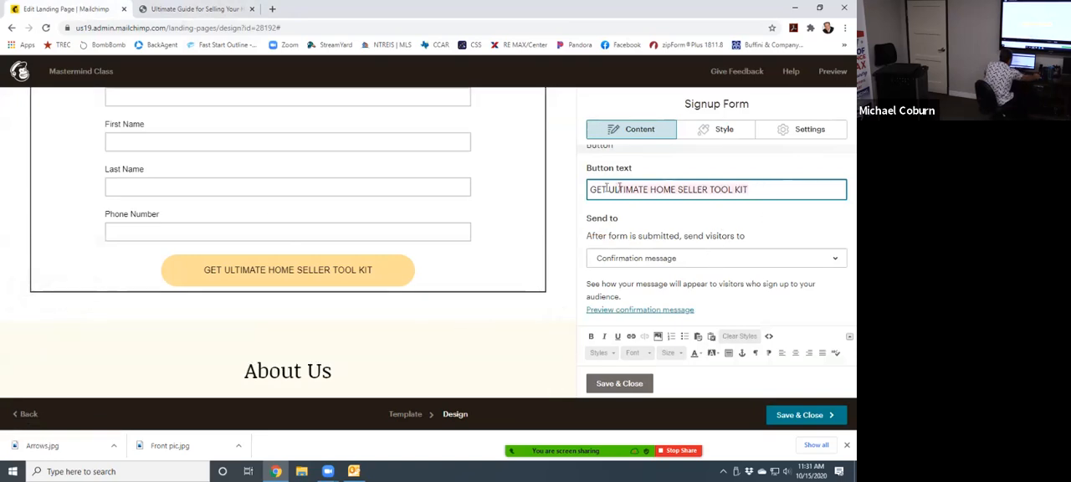
{"action": "scroll", "coordinate": [598, 341], "scroll_direction": "down", "scroll_amount": 2}
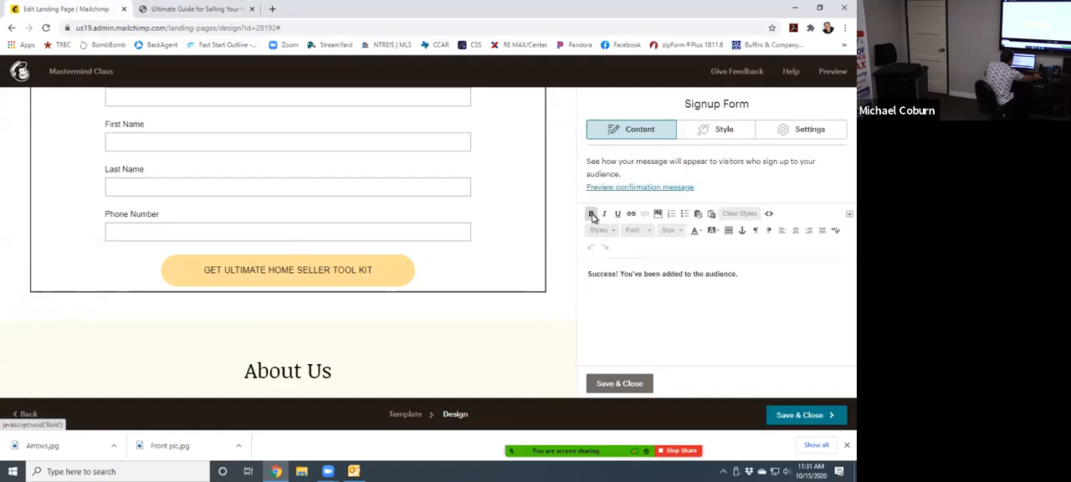
{"action": "scroll", "coordinate": [708, 273], "scroll_direction": "up", "scroll_amount": 3}
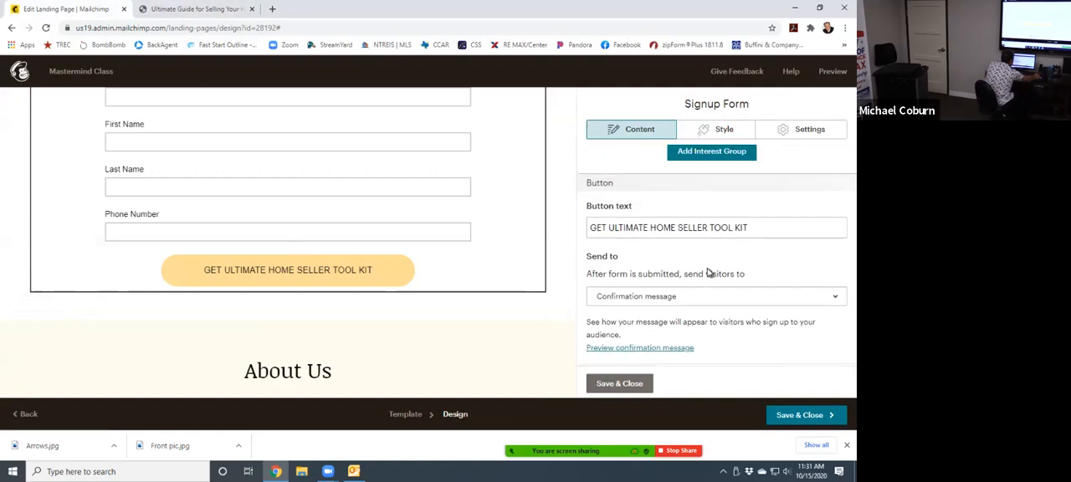
{"action": "triple_click", "coordinate": [746, 227]}
{"action": "left_click_drag", "start_coordinate": [745, 227], "coordinate": [560, 219]}
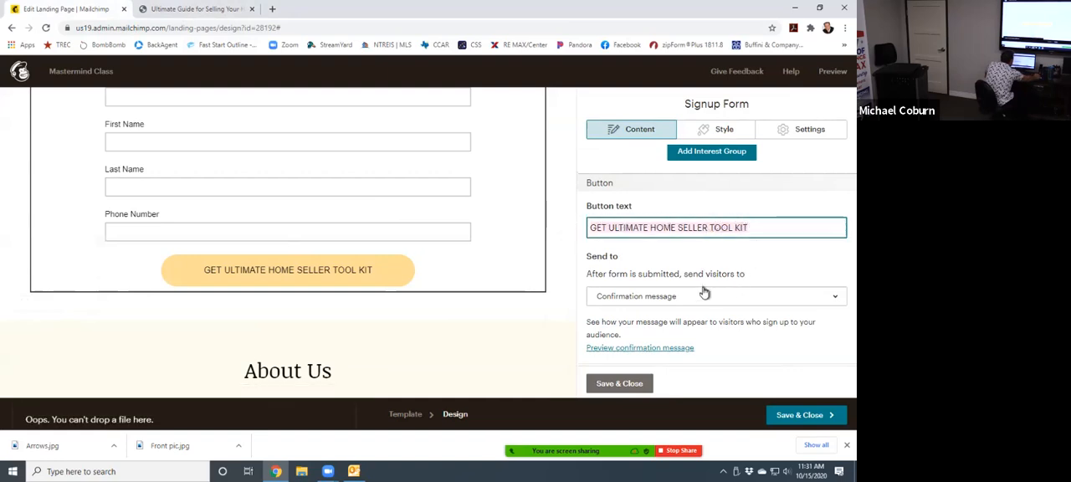
{"action": "scroll", "coordinate": [712, 295], "scroll_direction": "down", "scroll_amount": 2}
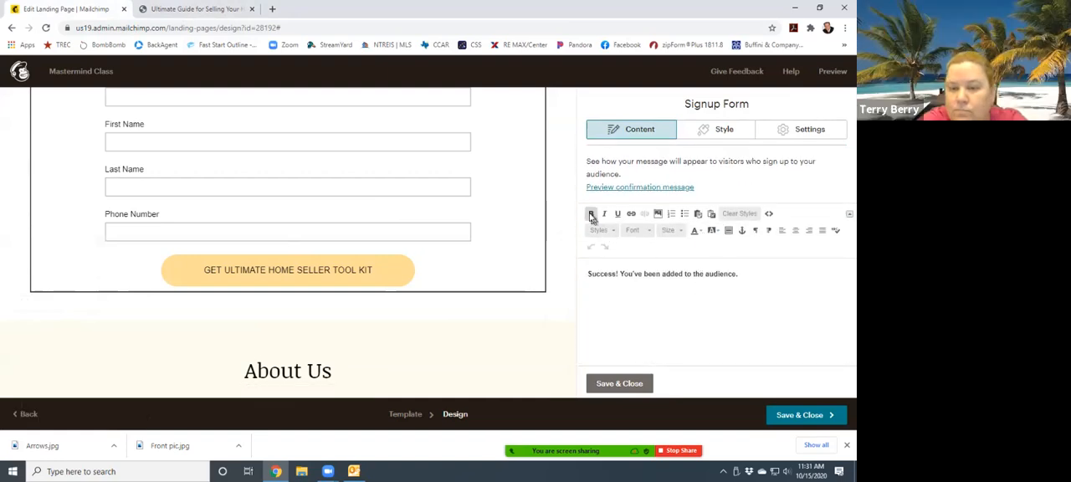
{"action": "scroll", "coordinate": [670, 260], "scroll_direction": "up", "scroll_amount": 3}
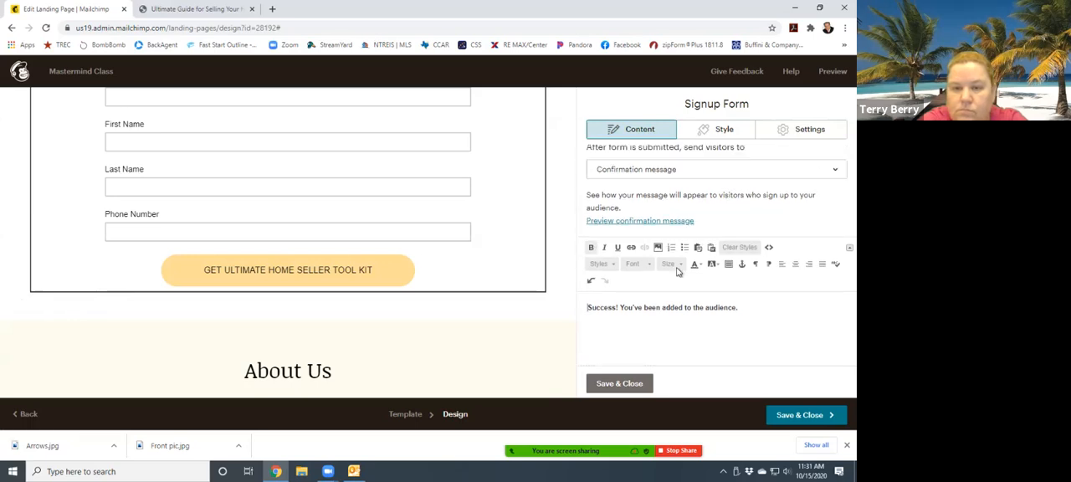
{"action": "scroll", "coordinate": [679, 266], "scroll_direction": "up", "scroll_amount": 1}
{"action": "scroll", "coordinate": [686, 288], "scroll_direction": "down", "scroll_amount": 2}
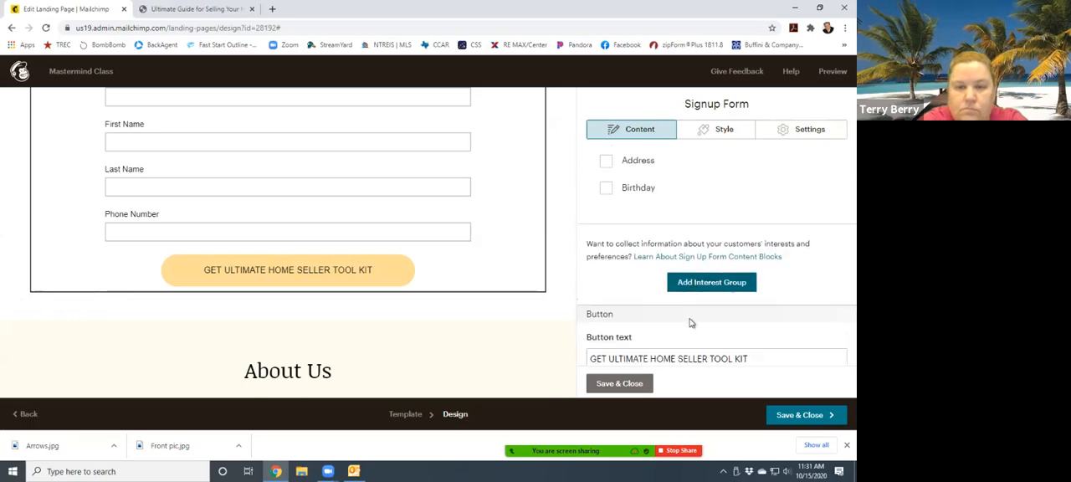
{"action": "left_click", "coordinate": [704, 297]}
{"action": "left_click", "coordinate": [675, 319]}
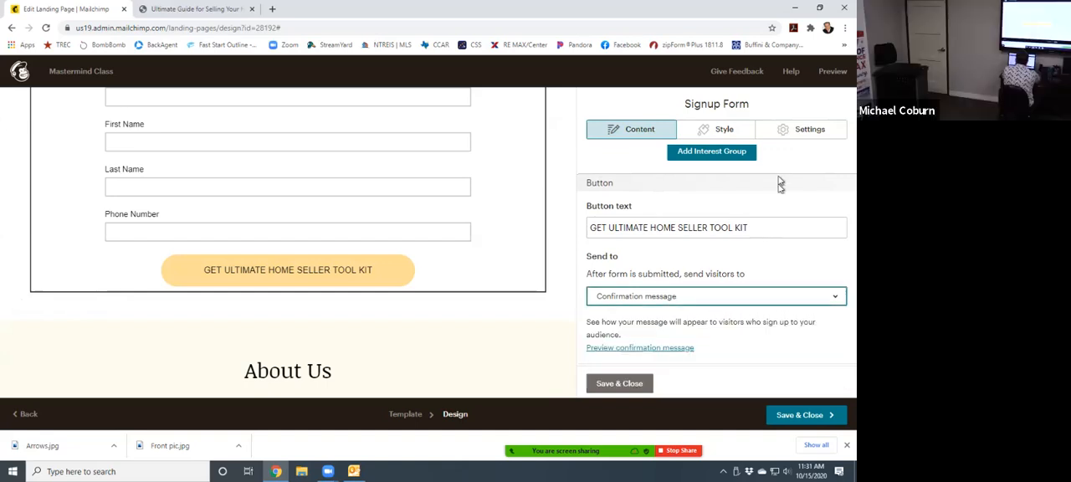
- Examine the signup form's style settings for the background, form labels, input fields and button
{"action": "left_click", "coordinate": [752, 142]}
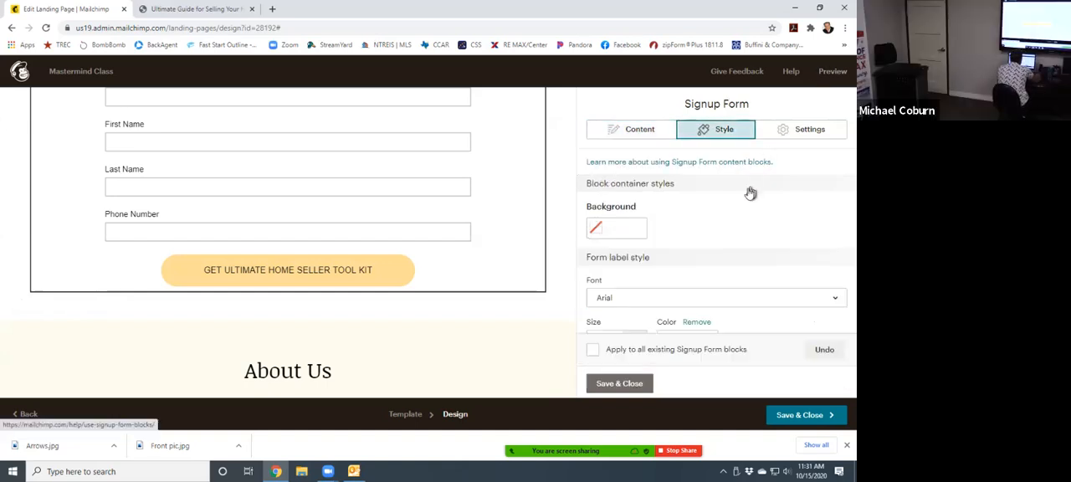
{"action": "scroll", "coordinate": [736, 238], "scroll_direction": "down", "scroll_amount": 2}
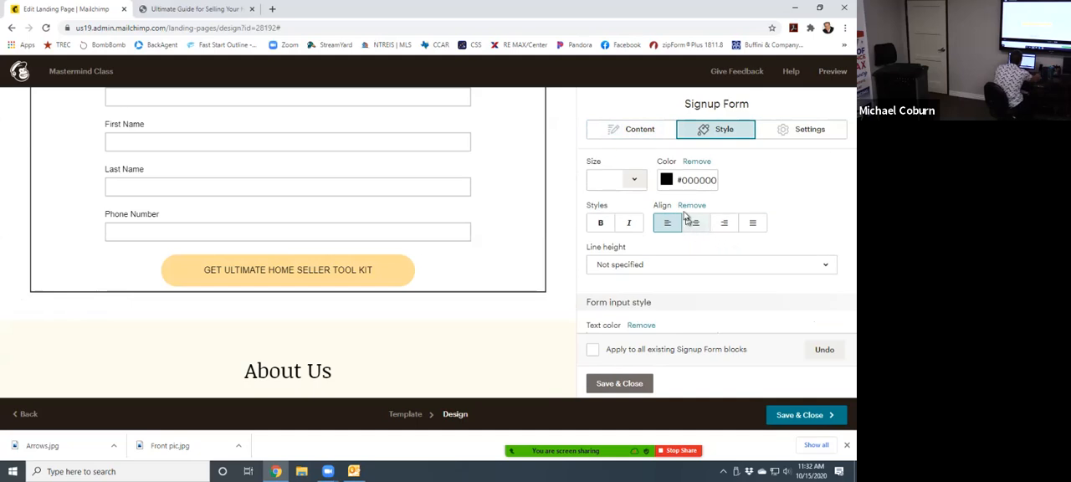
{"action": "left_click", "coordinate": [598, 224]}
{"action": "left_click", "coordinate": [598, 224]}
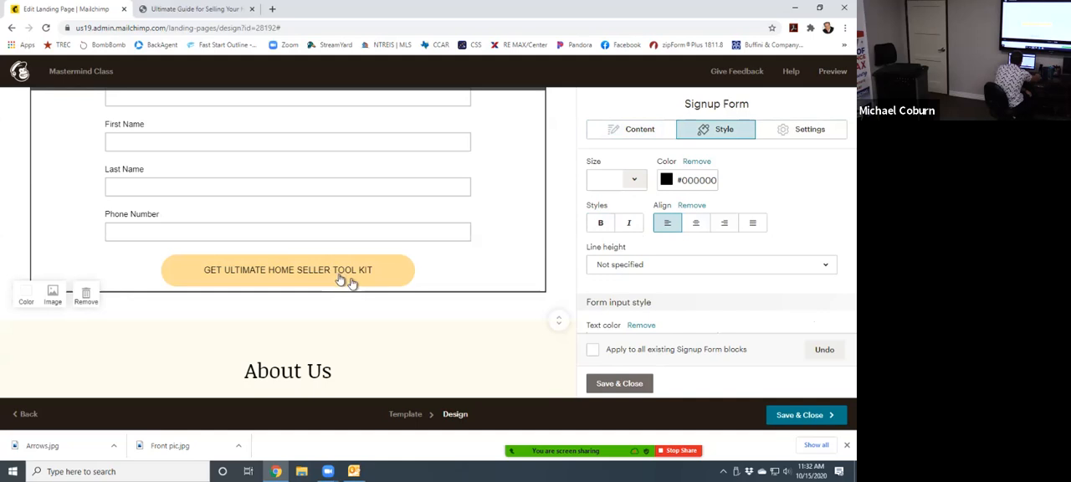
{"action": "scroll", "coordinate": [679, 256], "scroll_direction": "down", "scroll_amount": 2}
{"action": "scroll", "coordinate": [660, 266], "scroll_direction": "down", "scroll_amount": 5}
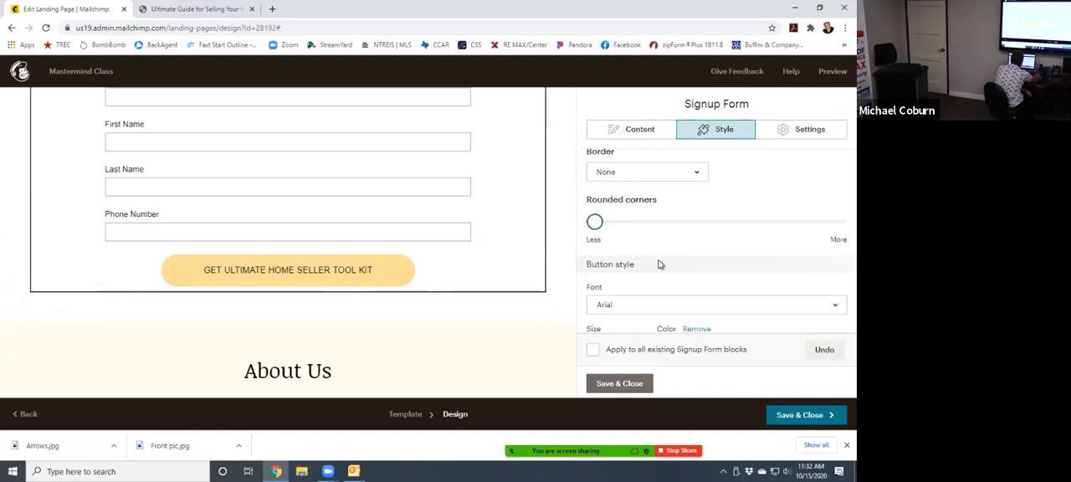
{"action": "scroll", "coordinate": [660, 266], "scroll_direction": "down", "scroll_amount": 2}
{"action": "scroll", "coordinate": [659, 268], "scroll_direction": "up", "scroll_amount": 4}
{"action": "scroll", "coordinate": [658, 269], "scroll_direction": "up", "scroll_amount": 2}
{"action": "scroll", "coordinate": [659, 271], "scroll_direction": "down", "scroll_amount": 3}
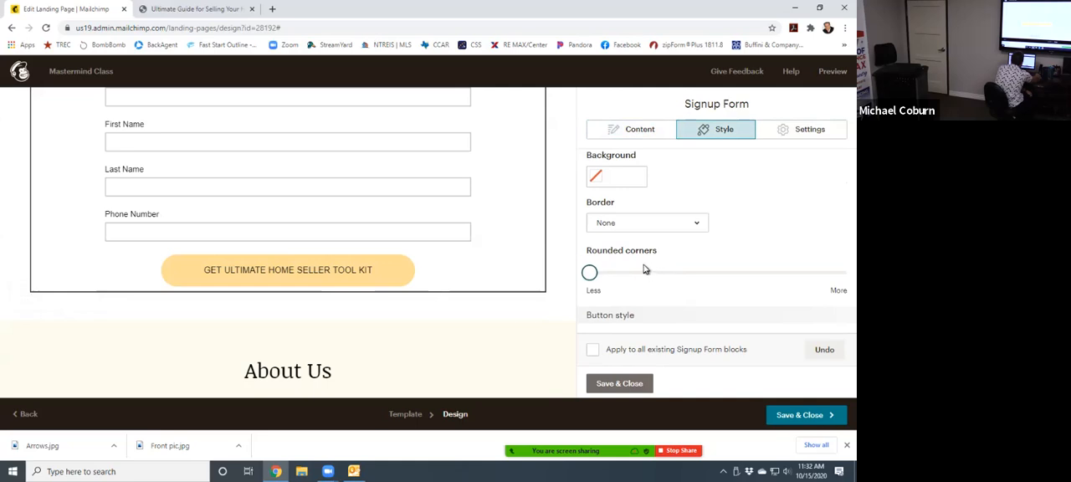
{"action": "scroll", "coordinate": [736, 228], "scroll_direction": "up", "scroll_amount": 4}
{"action": "scroll", "coordinate": [744, 259], "scroll_direction": "up", "scroll_amount": 3}
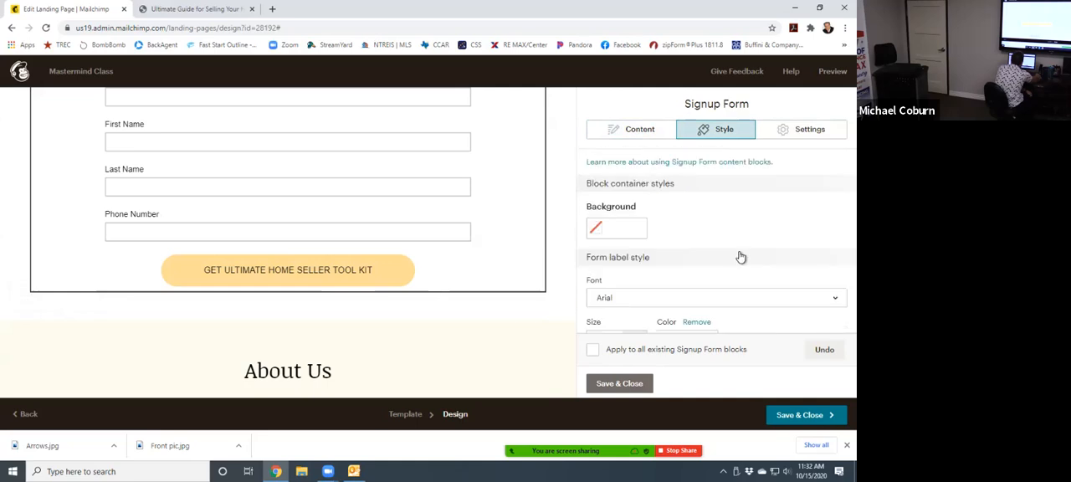
{"action": "scroll", "coordinate": [731, 253], "scroll_direction": "down", "scroll_amount": 5}
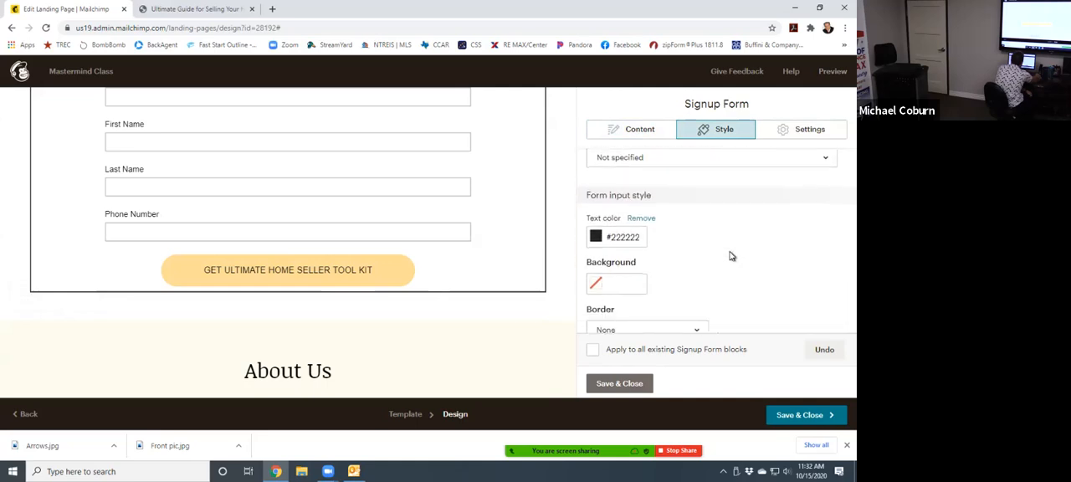
{"action": "scroll", "coordinate": [724, 255], "scroll_direction": "up", "scroll_amount": 1}
{"action": "scroll", "coordinate": [721, 255], "scroll_direction": "down", "scroll_amount": 5}
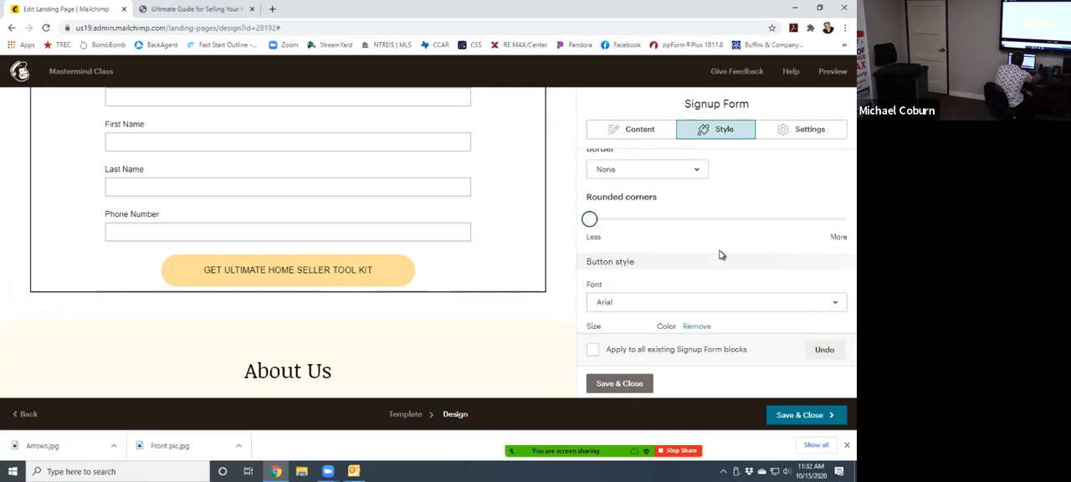
- Set the signup form button's background color to green #46b413
{"action": "scroll", "coordinate": [718, 254], "scroll_direction": "down", "scroll_amount": 2}
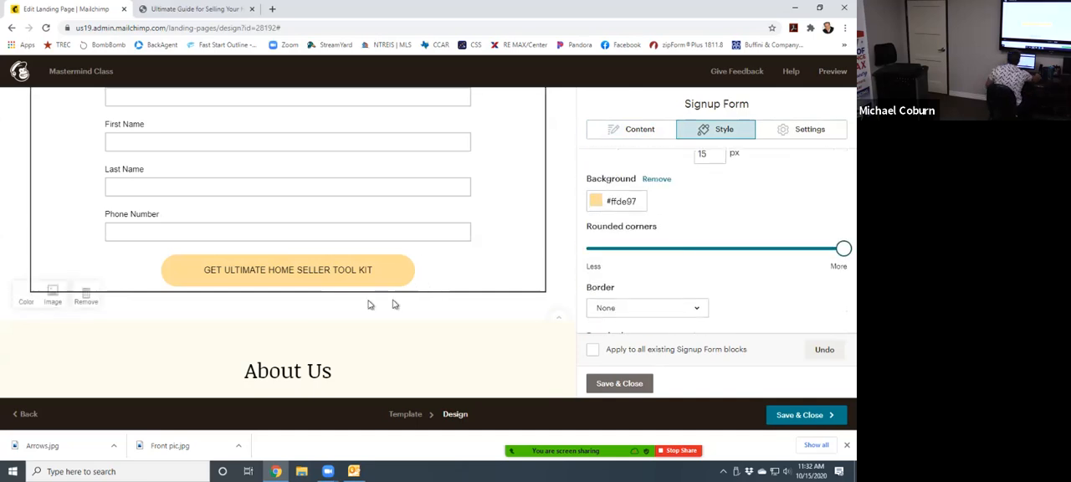
{"action": "left_click", "coordinate": [596, 203]}
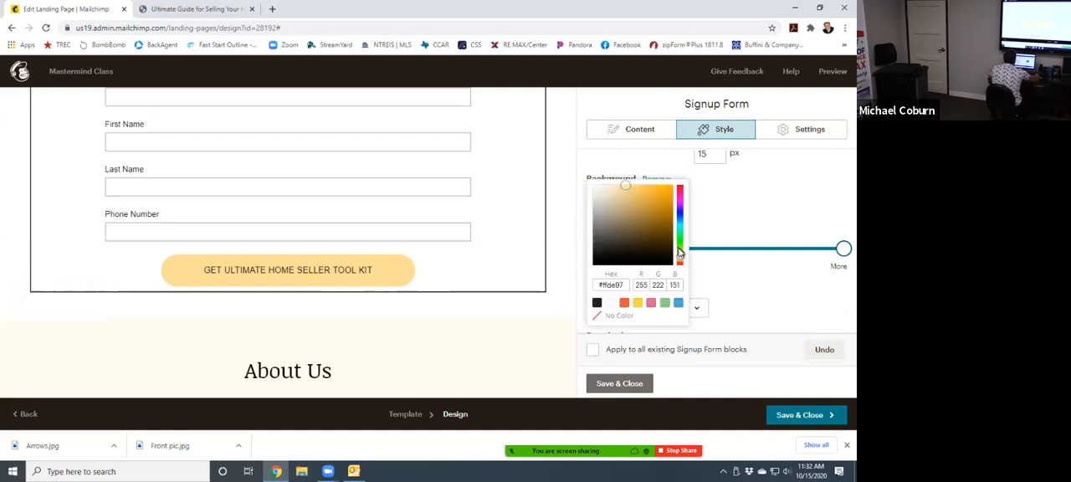
{"action": "left_click_drag", "start_coordinate": [680, 258], "coordinate": [683, 244]}
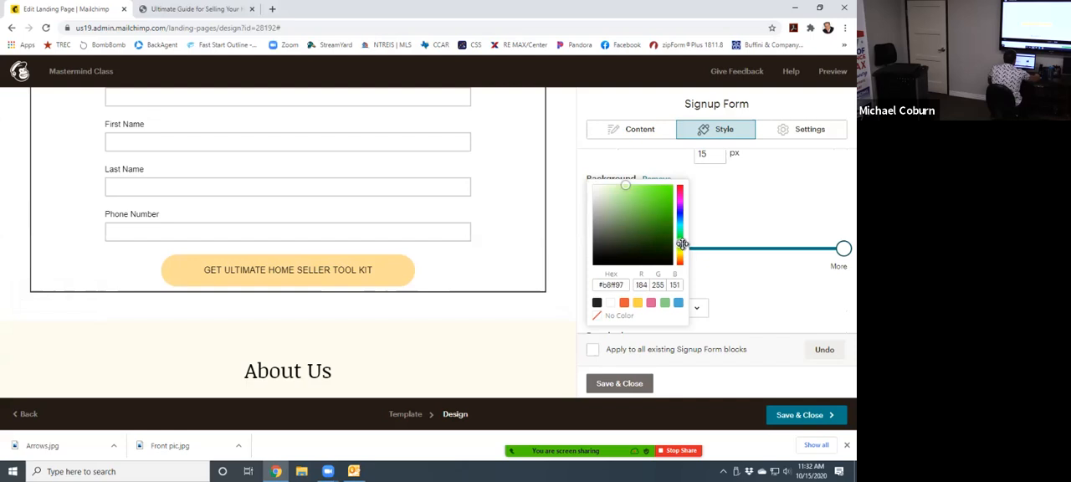
{"action": "left_click", "coordinate": [671, 207]}
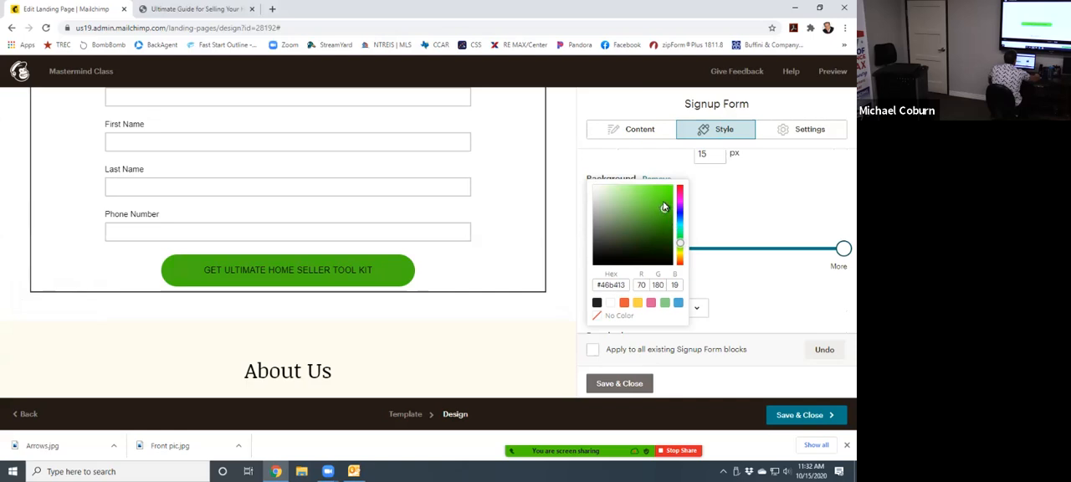
{"action": "scroll", "coordinate": [546, 227], "scroll_direction": "up", "scroll_amount": 3}
{"action": "scroll", "coordinate": [546, 227], "scroll_direction": "down", "scroll_amount": 2}
{"action": "scroll", "coordinate": [544, 226], "scroll_direction": "up", "scroll_amount": 2}
{"action": "scroll", "coordinate": [544, 226], "scroll_direction": "down", "scroll_amount": 2}
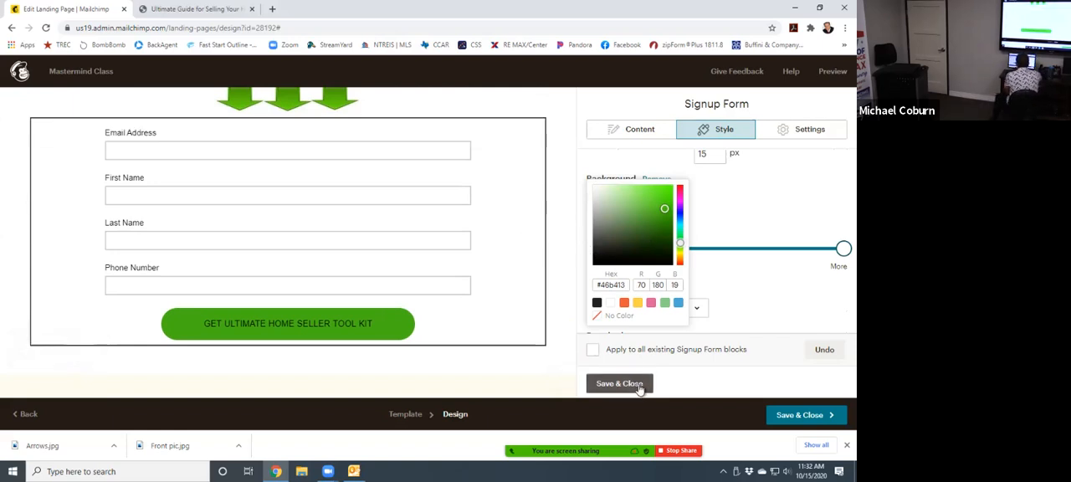
{"action": "left_click", "coordinate": [769, 310]}
- Set the text color in the signup form's button hover style to white #ffffff
{"action": "scroll", "coordinate": [765, 321], "scroll_direction": "down", "scroll_amount": 3}
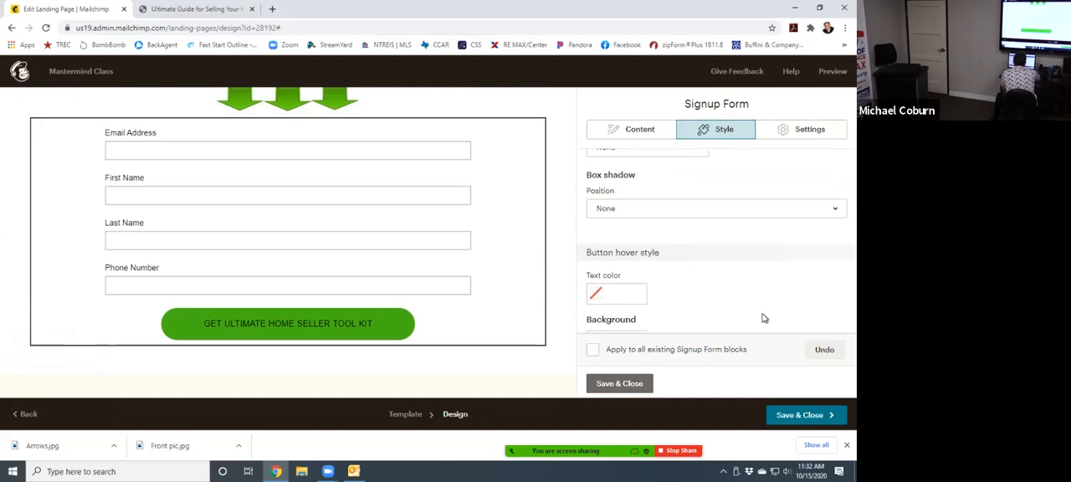
{"action": "scroll", "coordinate": [756, 297], "scroll_direction": "down", "scroll_amount": 1}
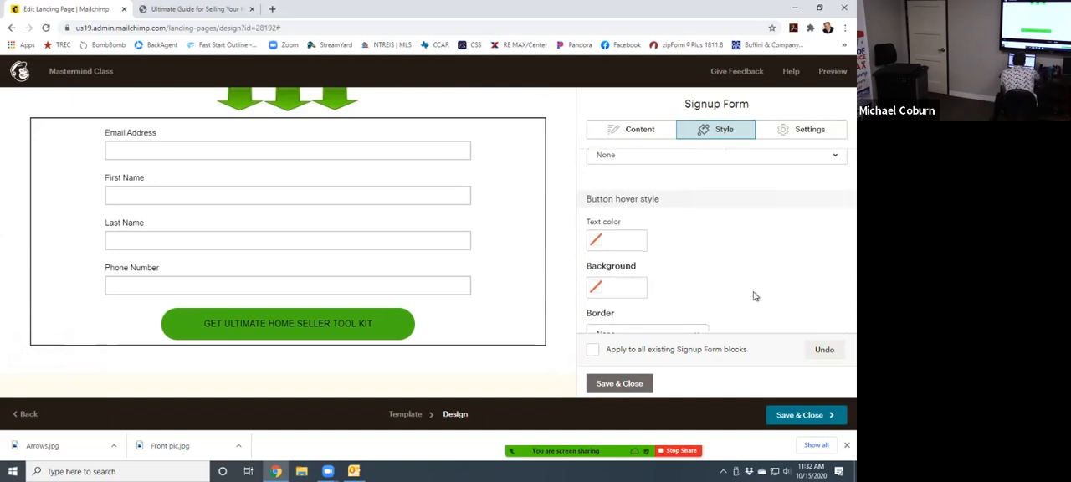
{"action": "left_click", "coordinate": [595, 242]}
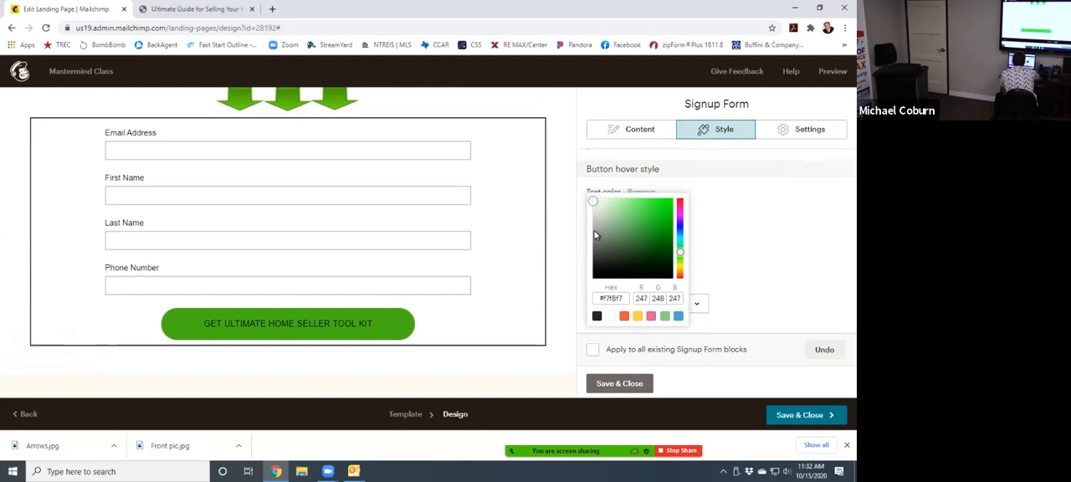
{"action": "left_click", "coordinate": [611, 318]}
{"action": "left_click", "coordinate": [748, 284]}
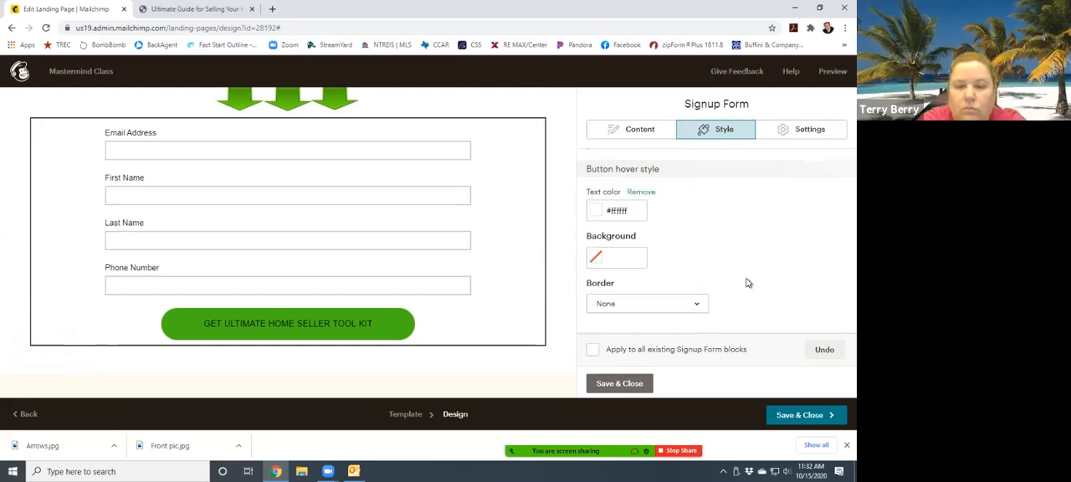
- Examine the signup button on the page, and review its font, color, padding, background, border and hover style settings
{"action": "scroll", "coordinate": [745, 293], "scroll_direction": "up", "scroll_amount": 3}
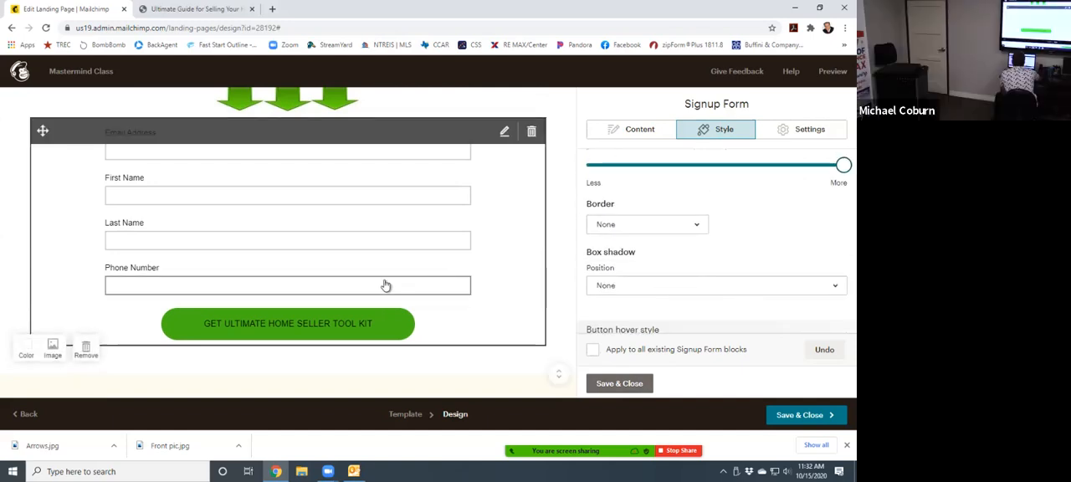
{"action": "scroll", "coordinate": [381, 286], "scroll_direction": "down", "scroll_amount": 3}
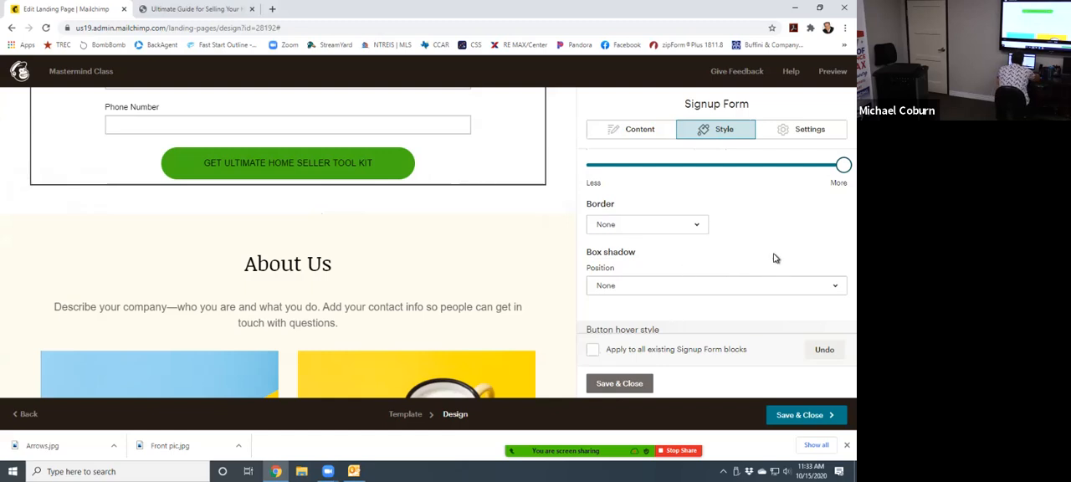
{"action": "scroll", "coordinate": [772, 254], "scroll_direction": "up", "scroll_amount": 1}
{"action": "scroll", "coordinate": [753, 253], "scroll_direction": "up", "scroll_amount": 1}
{"action": "scroll", "coordinate": [745, 256], "scroll_direction": "up", "scroll_amount": 3}
{"action": "scroll", "coordinate": [719, 250], "scroll_direction": "down", "scroll_amount": 3}
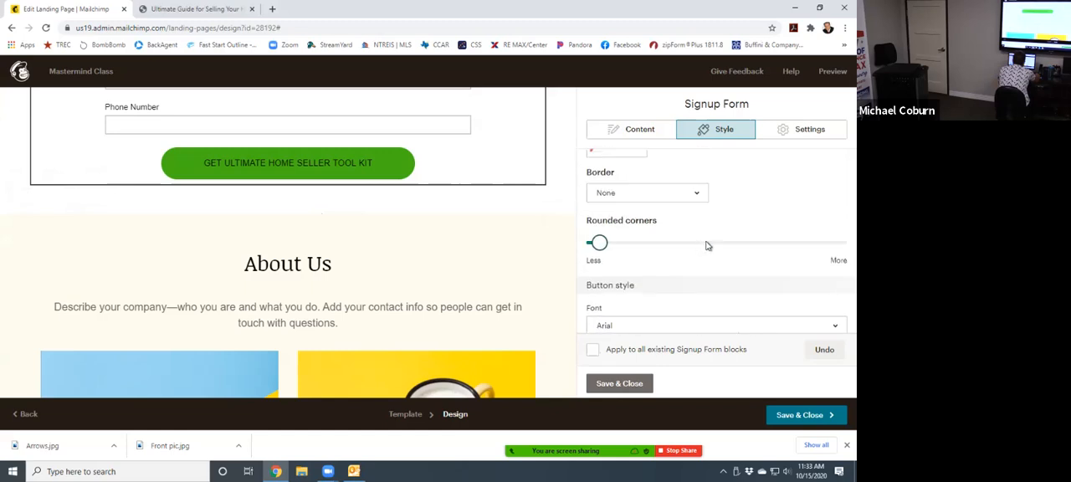
{"action": "scroll", "coordinate": [760, 226], "scroll_direction": "up", "scroll_amount": 2}
{"action": "scroll", "coordinate": [758, 228], "scroll_direction": "down", "scroll_amount": 4}
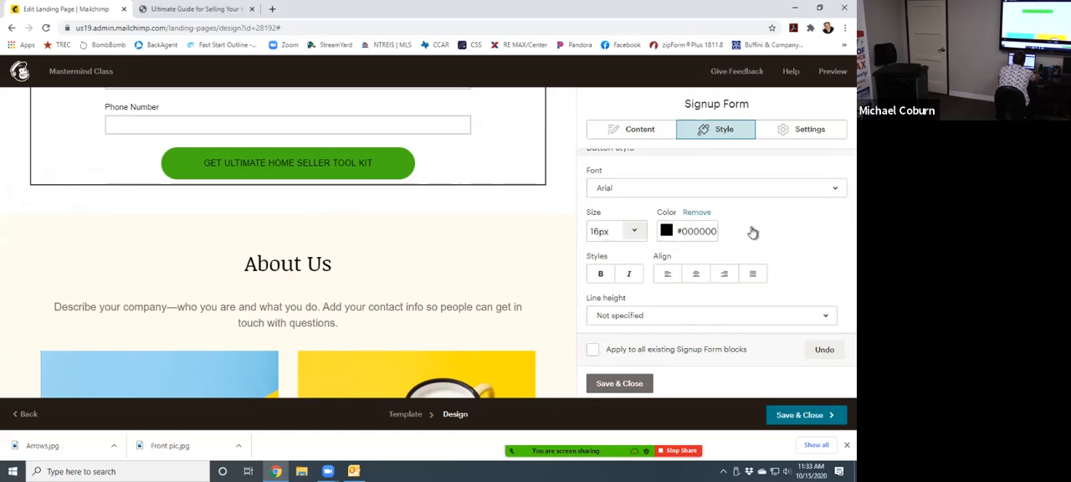
{"action": "scroll", "coordinate": [752, 232], "scroll_direction": "down", "scroll_amount": 1}
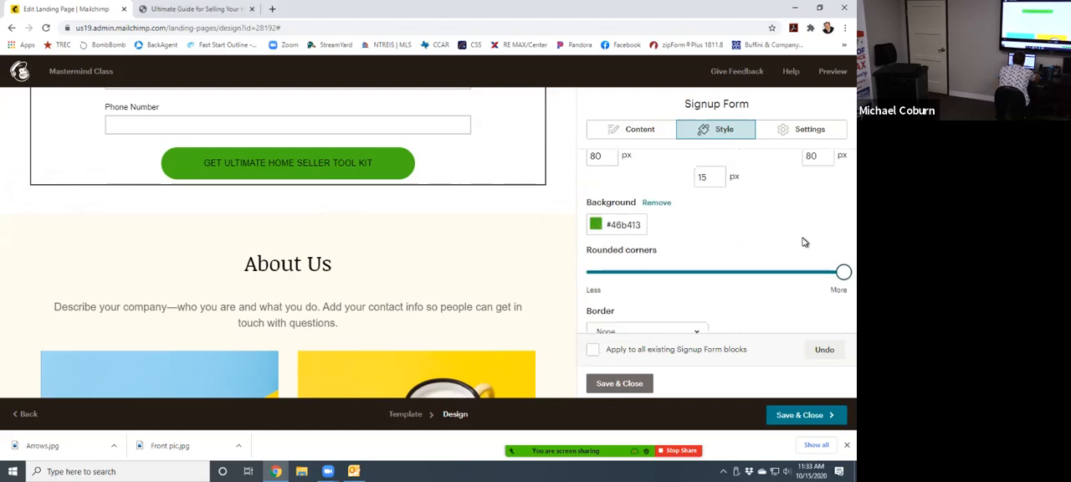
{"action": "scroll", "coordinate": [804, 242], "scroll_direction": "down", "scroll_amount": 5}
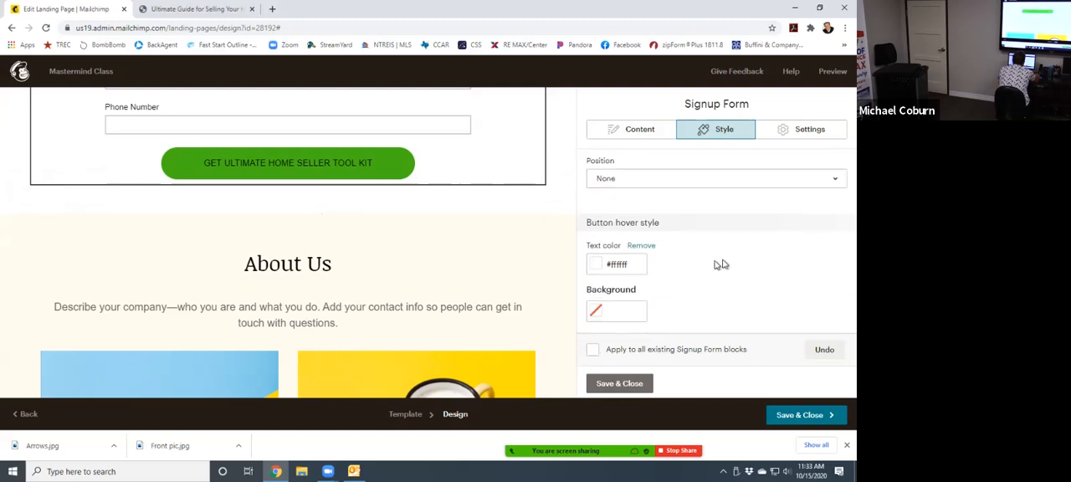
{"action": "scroll", "coordinate": [631, 267], "scroll_direction": "down", "scroll_amount": 1}
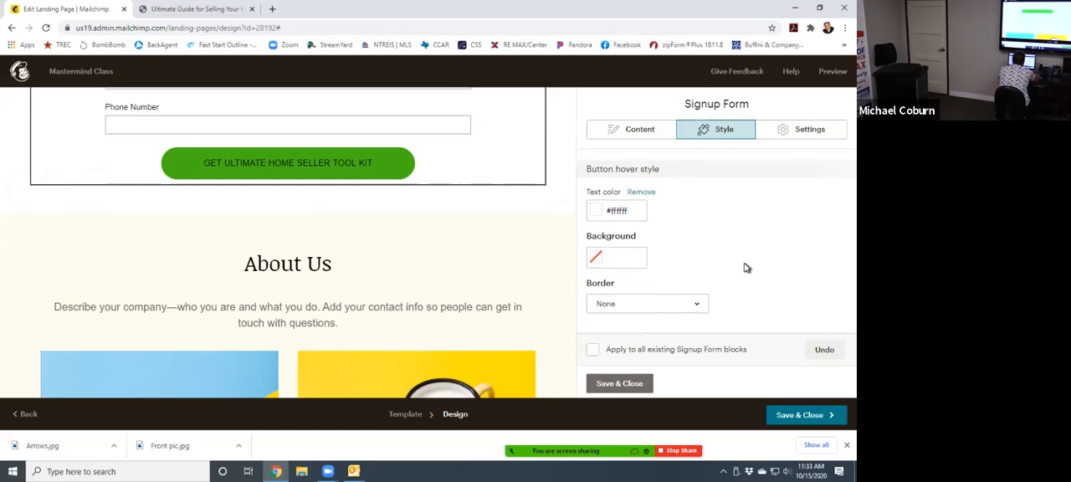
{"action": "scroll", "coordinate": [694, 247], "scroll_direction": "up", "scroll_amount": 1}
- Set the signup form's width to 50% in the block settings
{"action": "left_click", "coordinate": [807, 134]}
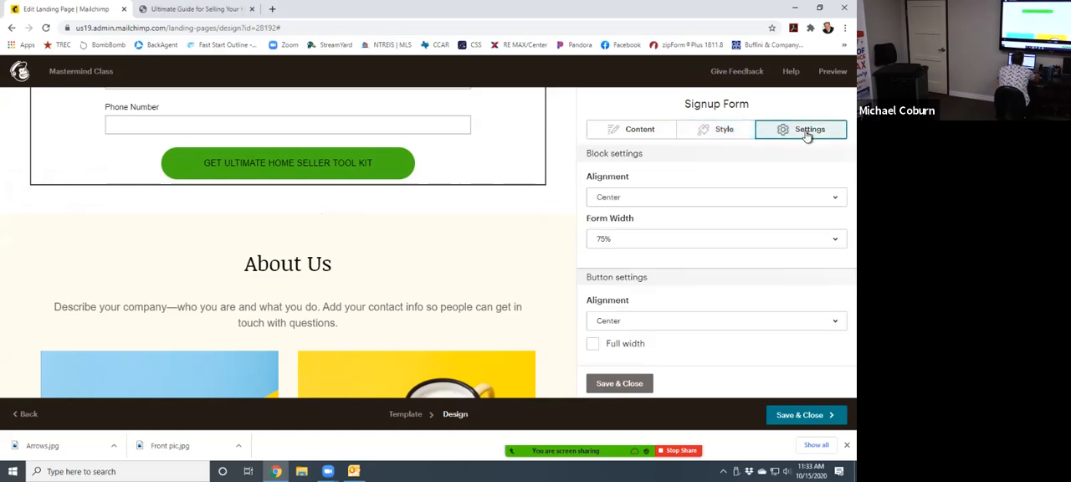
{"action": "left_click", "coordinate": [660, 244]}
{"action": "left_click", "coordinate": [606, 293]}
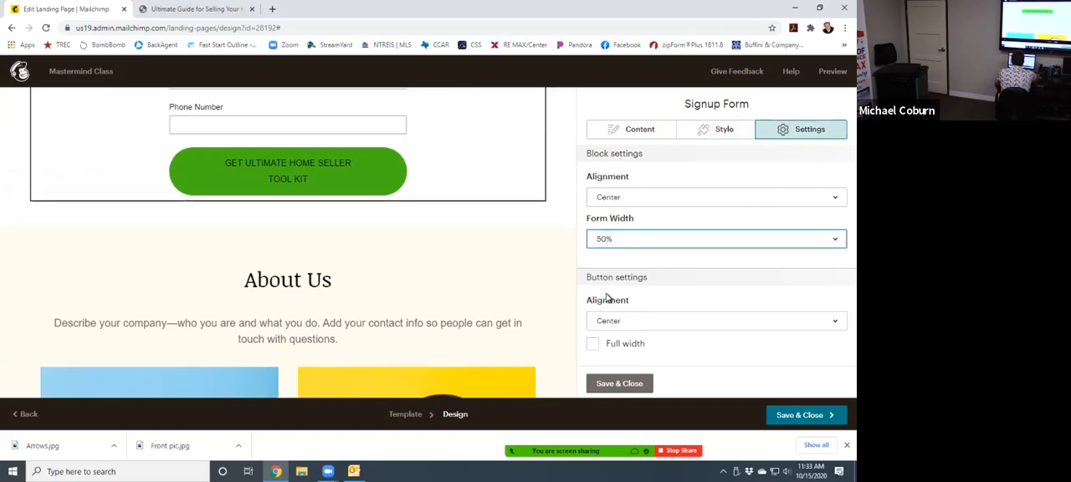
- Try the Default and 100% widths for the signup form
{"action": "left_click", "coordinate": [623, 238]}
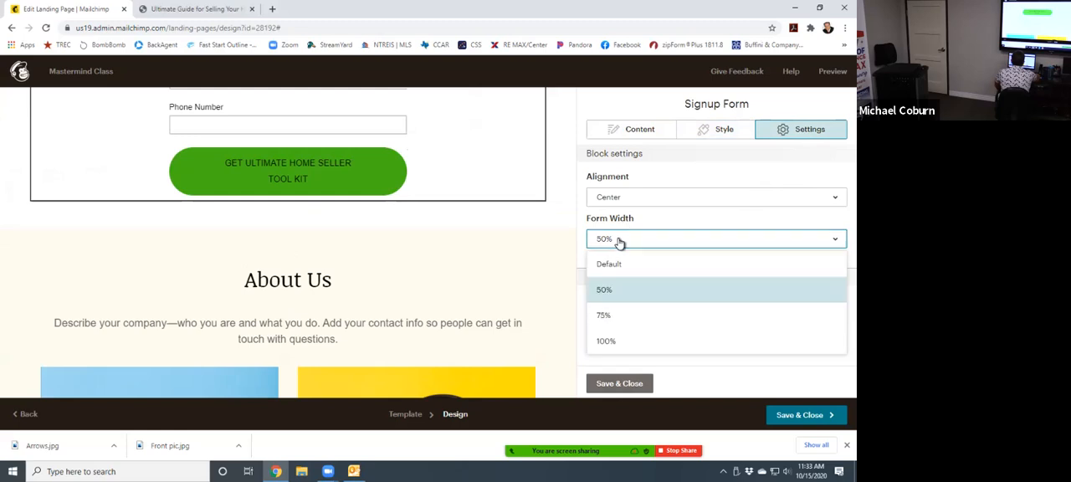
{"action": "left_click", "coordinate": [616, 266]}
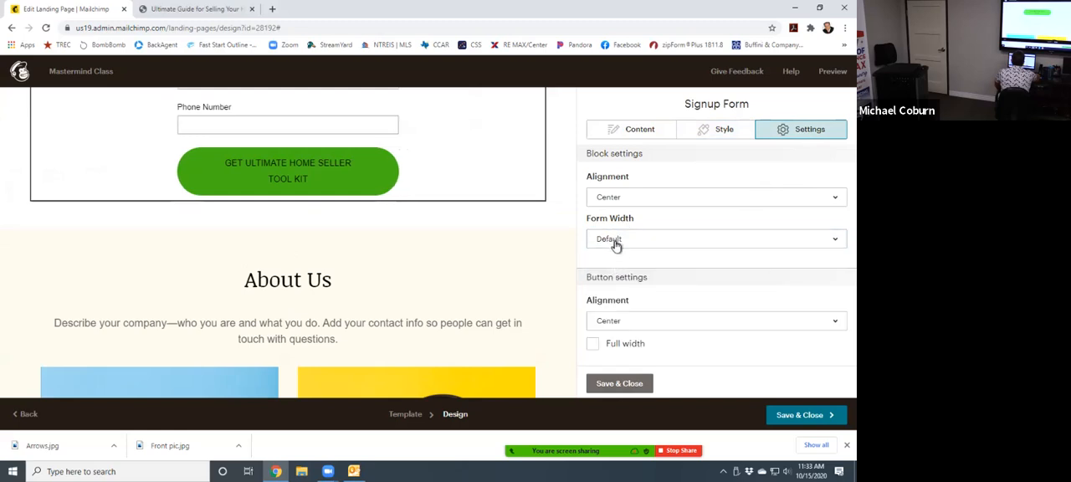
{"action": "left_click", "coordinate": [624, 241]}
{"action": "left_click", "coordinate": [608, 341]}
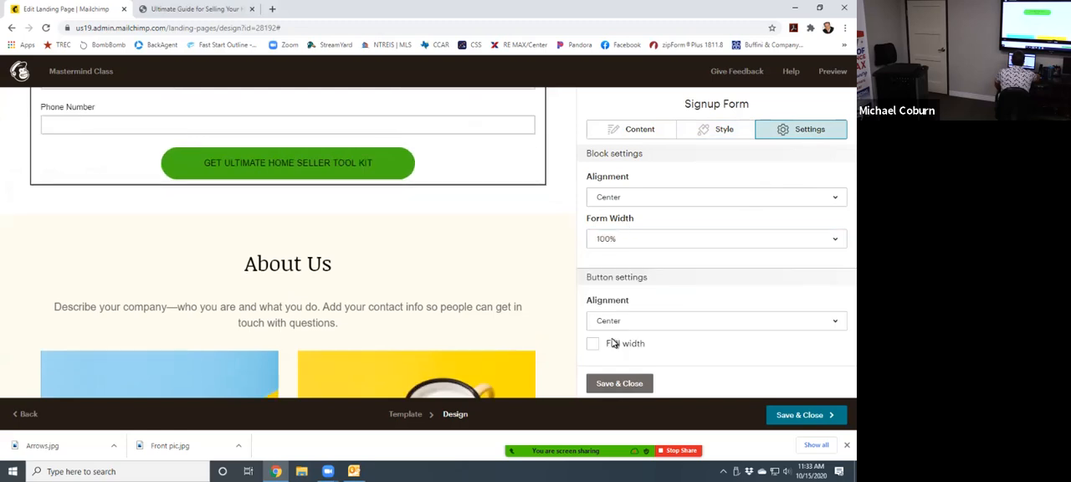
- Set the signup form's width to 75% in the block settings
{"action": "left_click", "coordinate": [630, 242]}
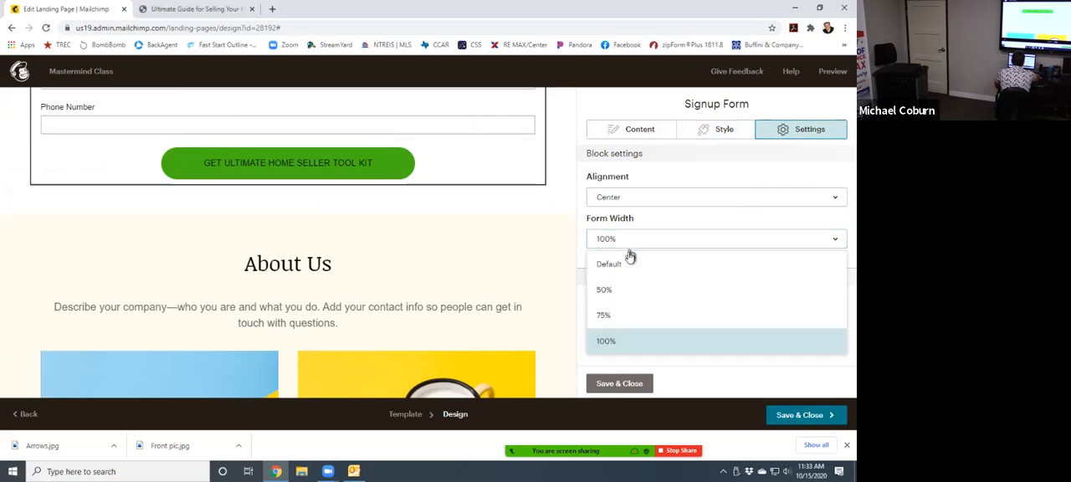
{"action": "left_click", "coordinate": [629, 313]}
{"action": "scroll", "coordinate": [310, 163], "scroll_direction": "up", "scroll_amount": 3}
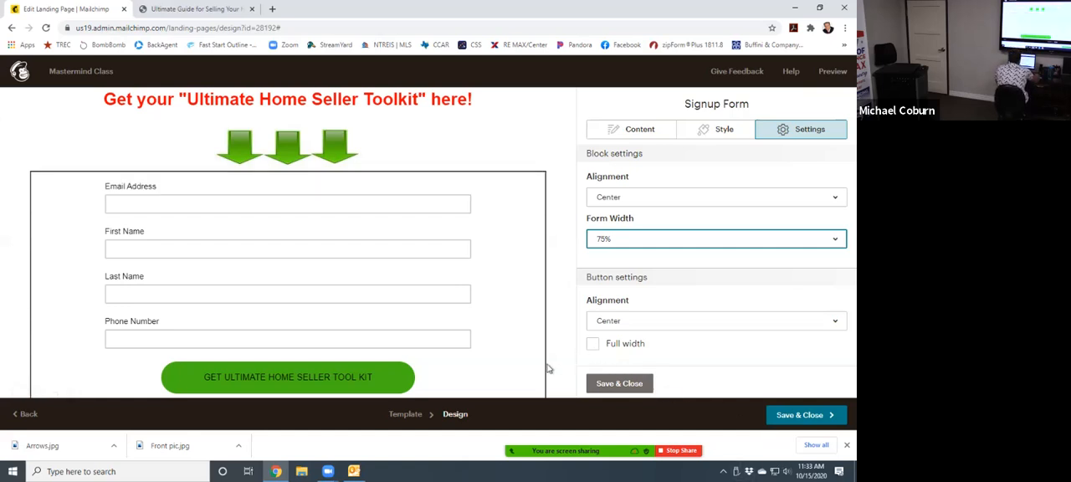
- Try the full-width option for the signup form's button, leaving it switched off
{"action": "left_click", "coordinate": [594, 346]}
{"action": "left_click", "coordinate": [592, 346]}
{"action": "left_click", "coordinate": [593, 347]}
{"action": "left_click", "coordinate": [592, 349]}
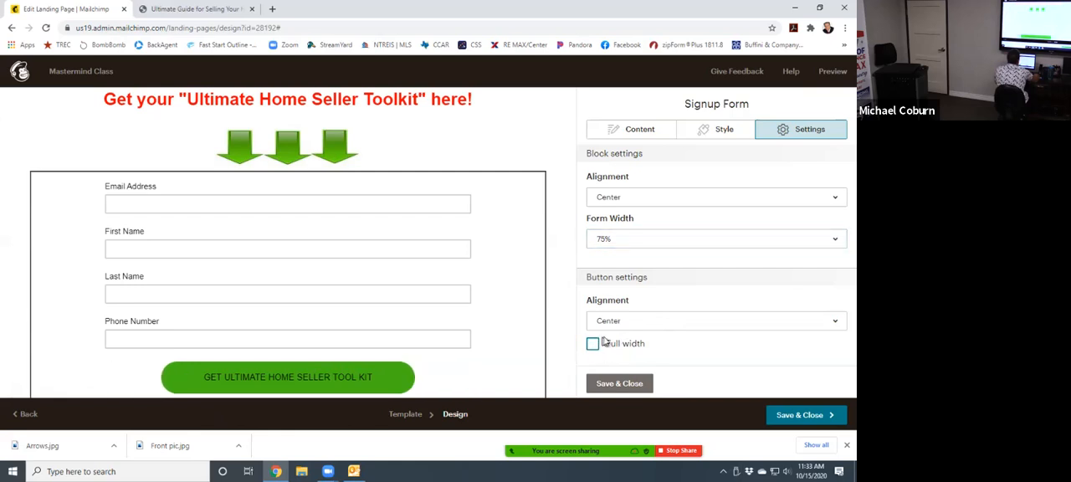
{"action": "scroll", "coordinate": [705, 311], "scroll_direction": "down", "scroll_amount": 1}
{"action": "scroll", "coordinate": [703, 328], "scroll_direction": "up", "scroll_amount": 1}
- Try an Inset border in the signup button's hover style, and set the border back to None
{"action": "left_click", "coordinate": [721, 133]}
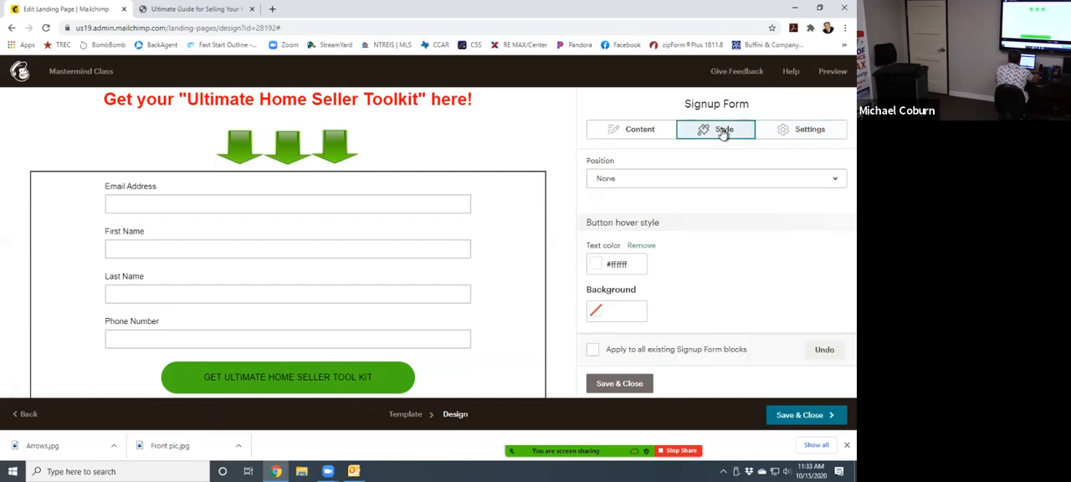
{"action": "scroll", "coordinate": [710, 303], "scroll_direction": "down", "scroll_amount": 3}
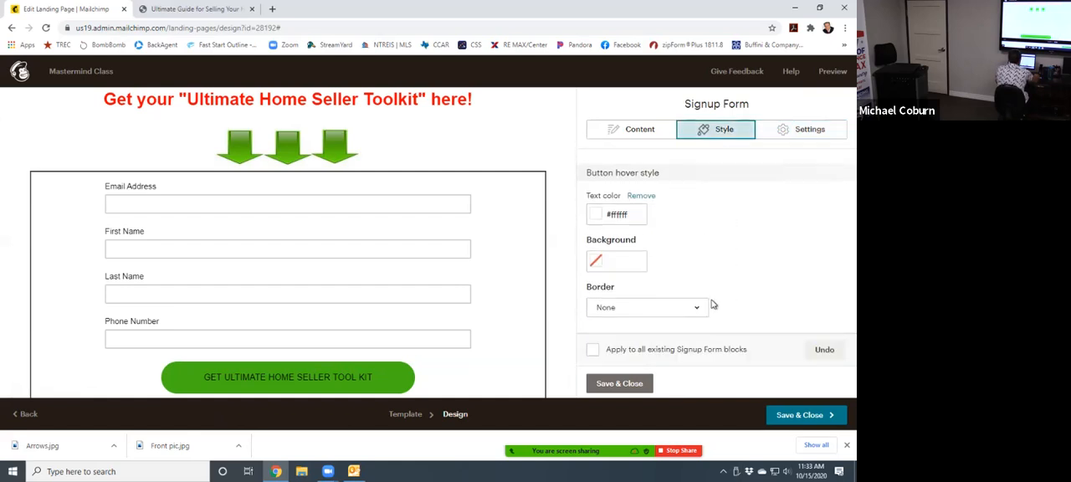
{"action": "left_click", "coordinate": [670, 310]}
{"action": "left_click", "coordinate": [693, 261]}
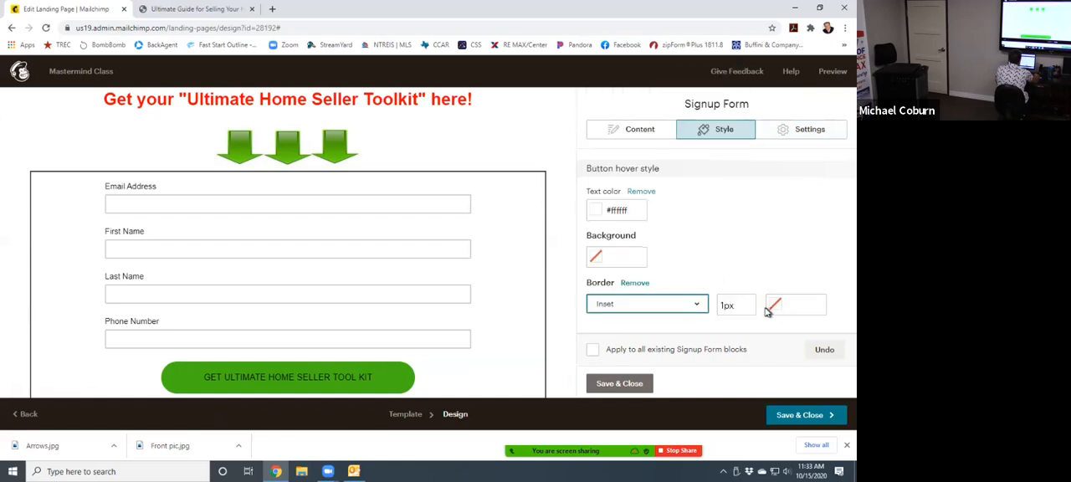
{"action": "left_click", "coordinate": [695, 307]}
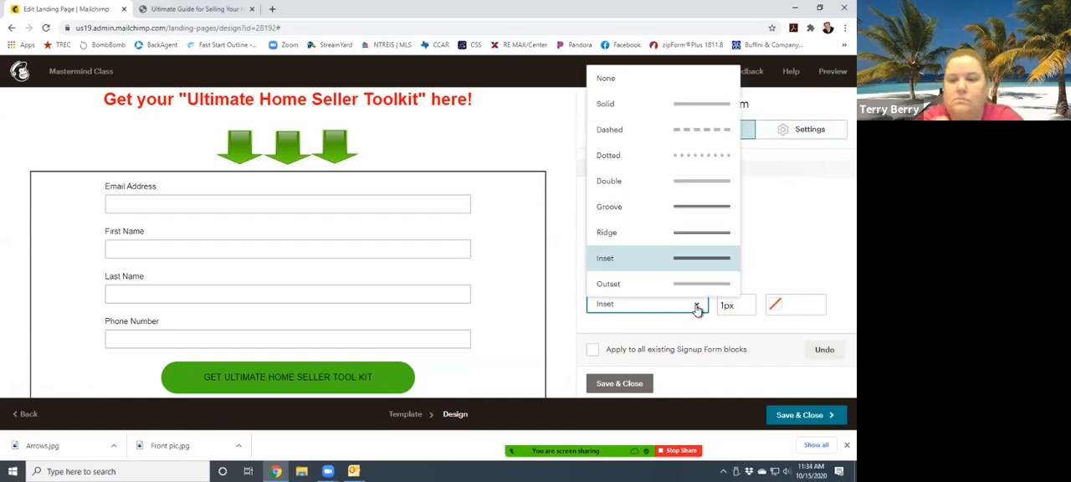
{"action": "left_click", "coordinate": [606, 78]}
- Try a Bottom-Center box shadow on the signup button, and set the shadow position back to None
{"action": "scroll", "coordinate": [684, 262], "scroll_direction": "up", "scroll_amount": 3}
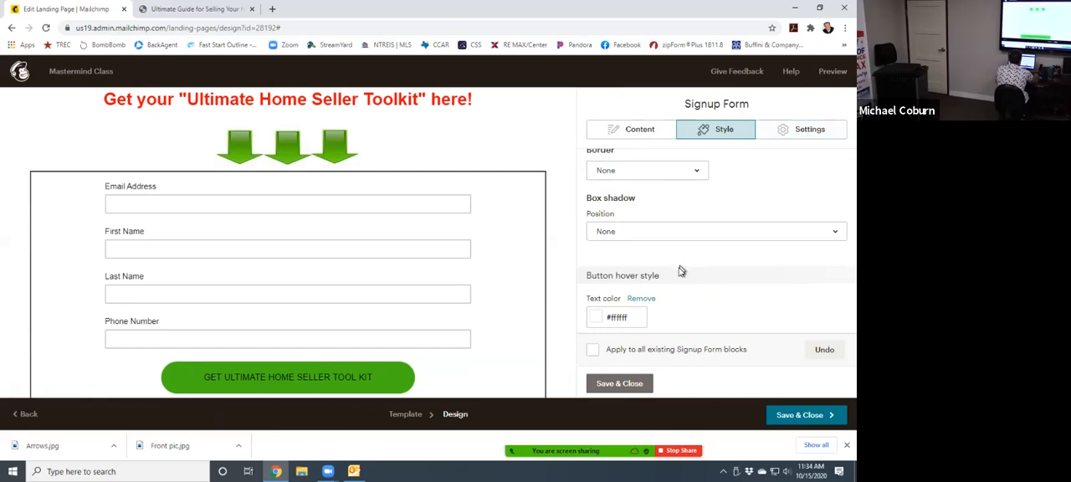
{"action": "scroll", "coordinate": [642, 336], "scroll_direction": "down", "scroll_amount": 1}
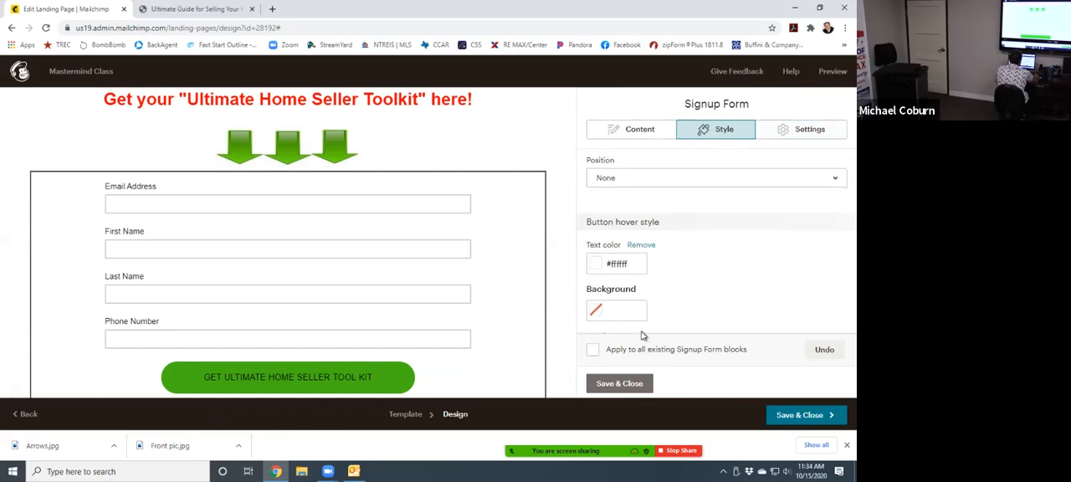
{"action": "left_click", "coordinate": [643, 184]}
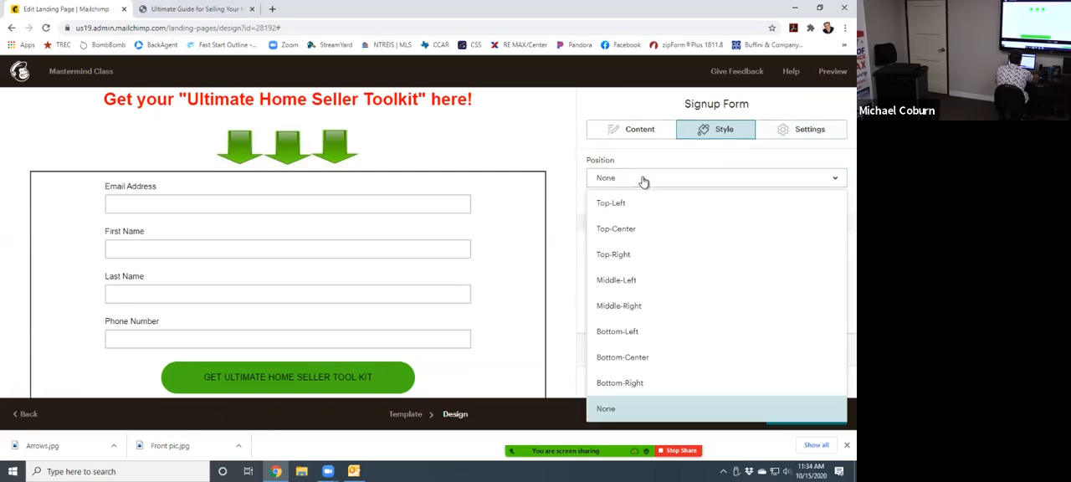
{"action": "left_click", "coordinate": [643, 358]}
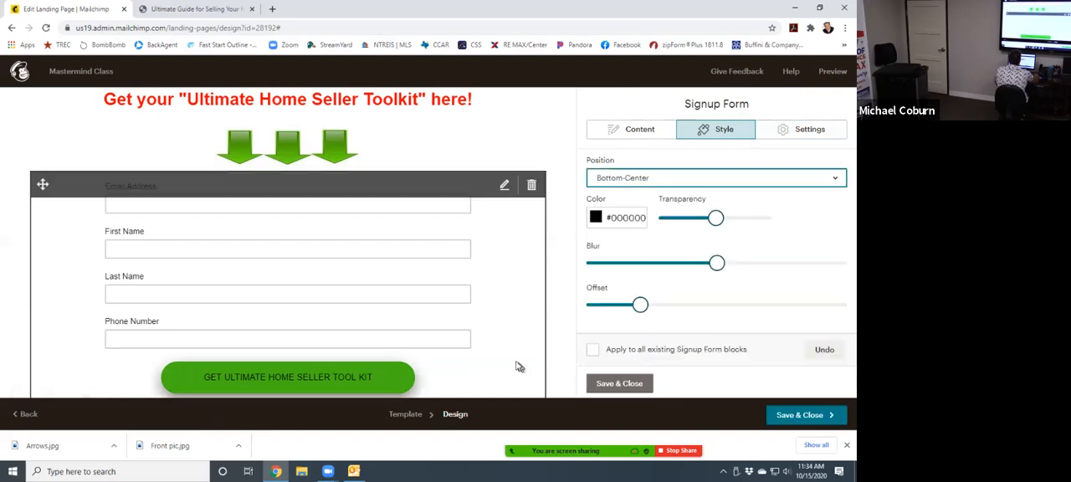
{"action": "scroll", "coordinate": [517, 365], "scroll_direction": "down", "scroll_amount": 2}
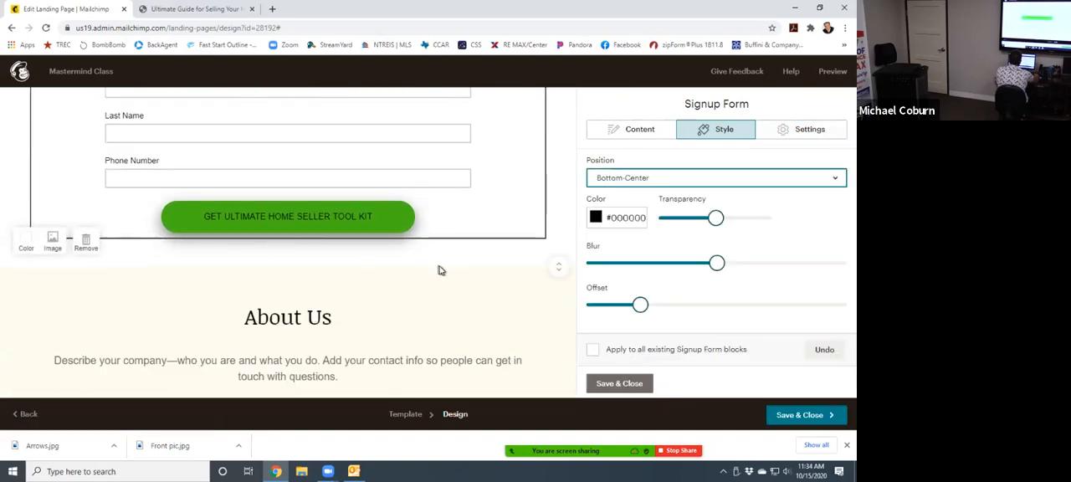
{"action": "left_click", "coordinate": [660, 185]}
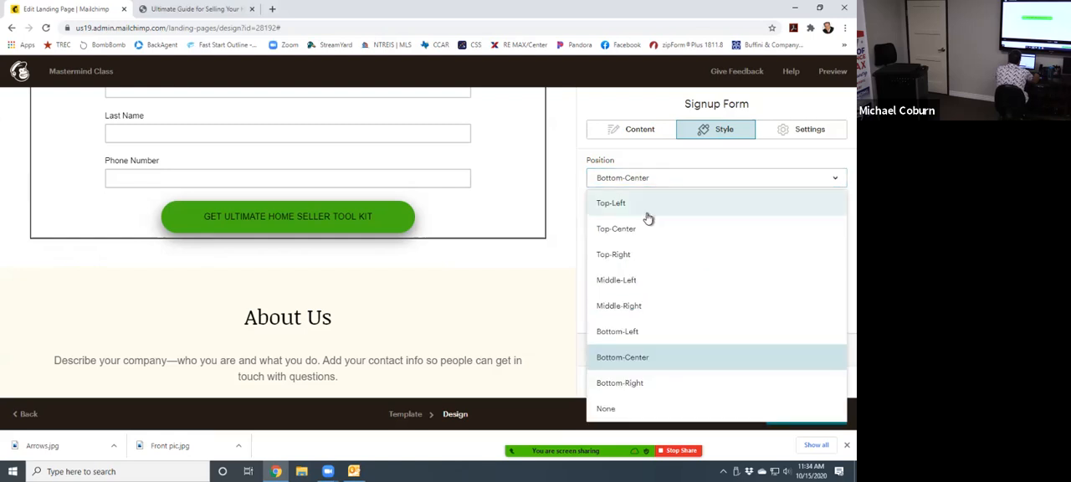
{"action": "left_click", "coordinate": [608, 410]}
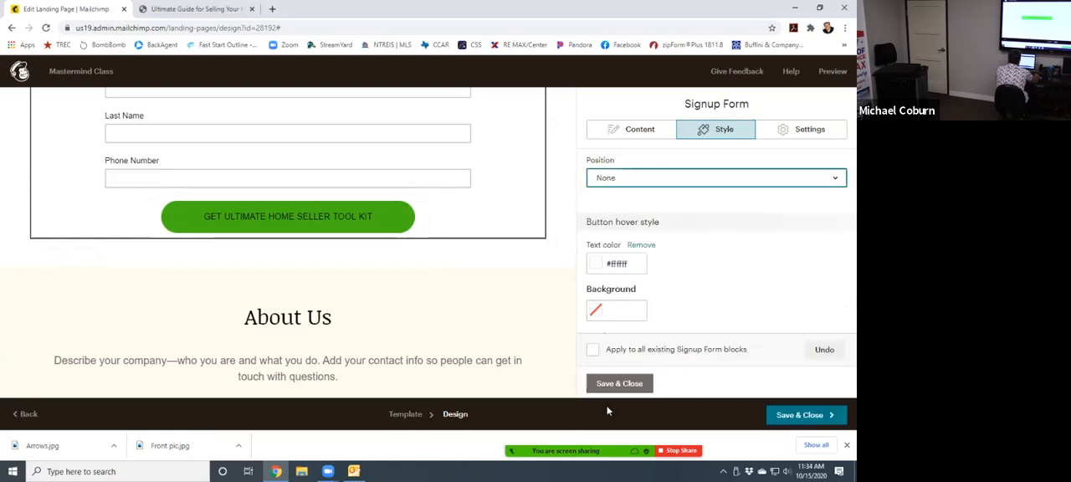
- Make the signup button's text bold and set its size to 24px
{"action": "scroll", "coordinate": [644, 305], "scroll_direction": "up", "scroll_amount": 3}
{"action": "scroll", "coordinate": [646, 301], "scroll_direction": "up", "scroll_amount": 5}
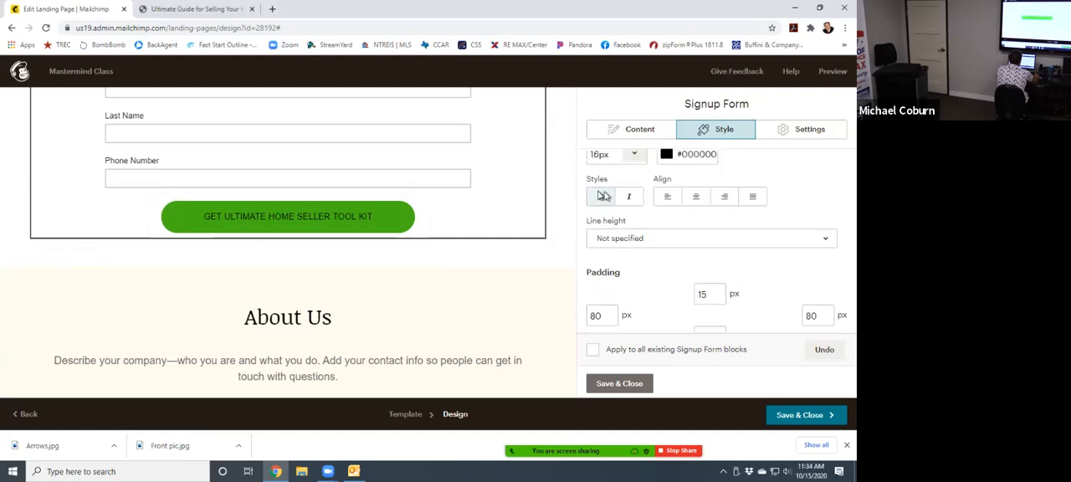
{"action": "left_click", "coordinate": [601, 197]}
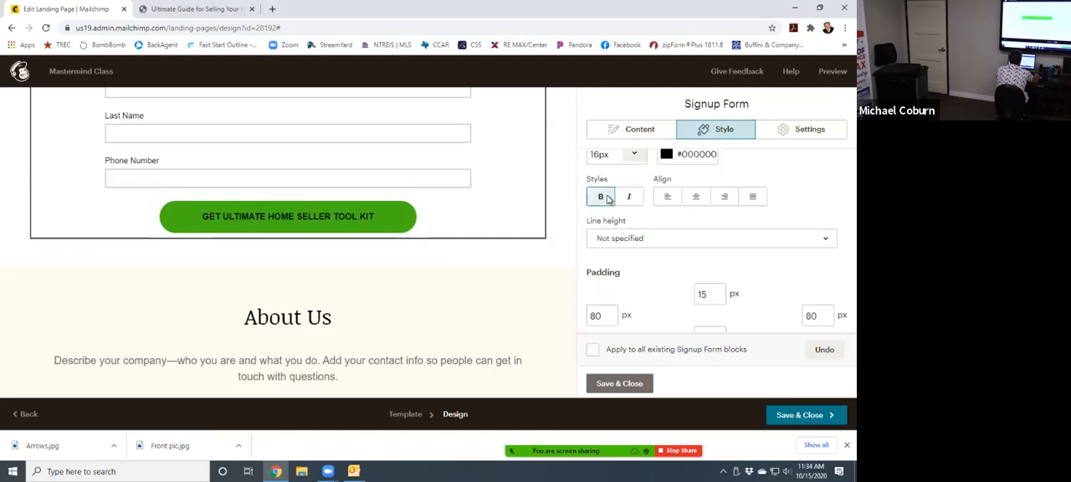
{"action": "scroll", "coordinate": [627, 205], "scroll_direction": "up", "scroll_amount": 1}
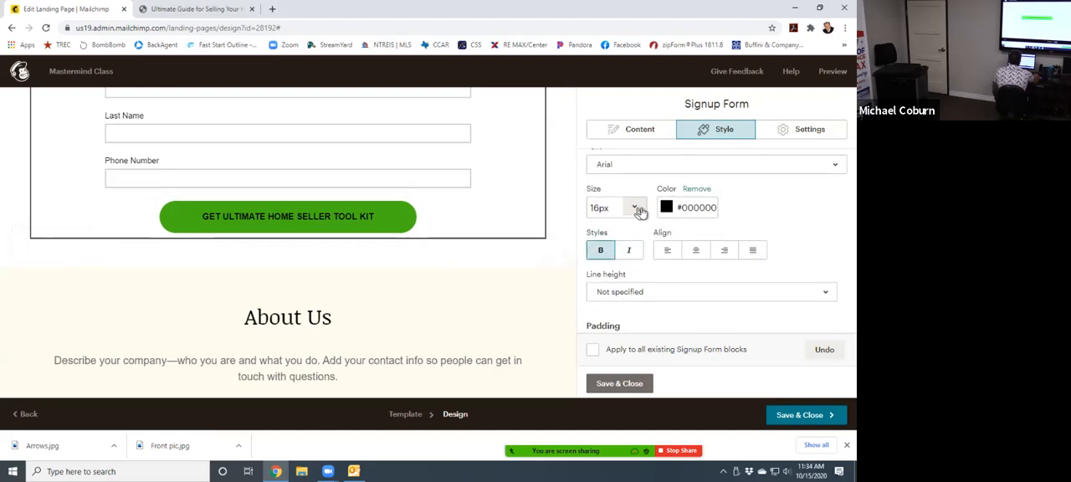
{"action": "left_click", "coordinate": [632, 209]}
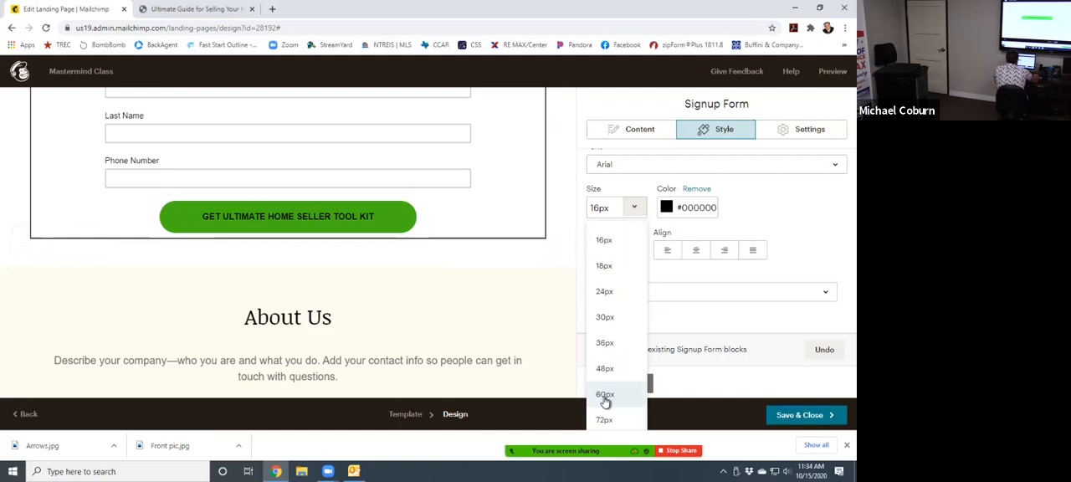
{"action": "left_click", "coordinate": [608, 293]}
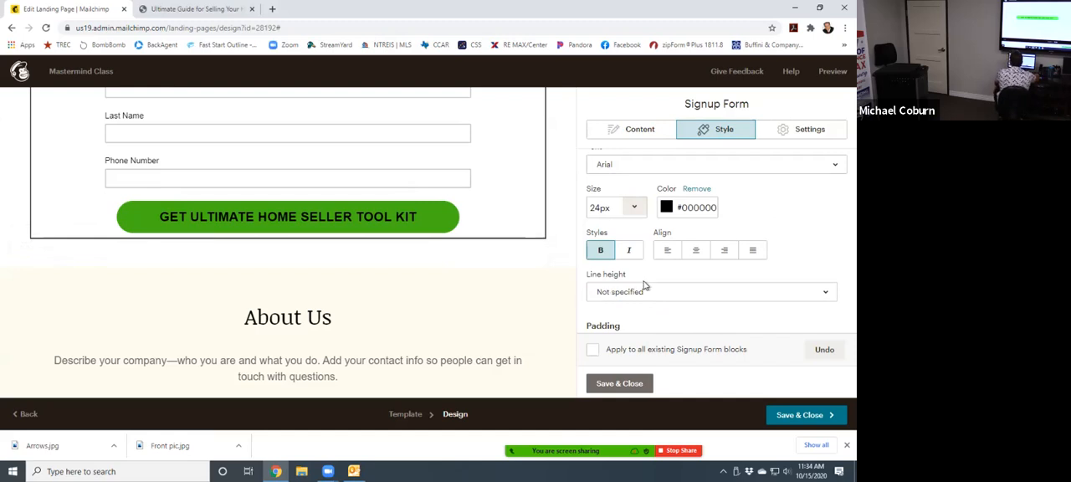
- Set the signup button's text color to white #ffffff and save the signup form block
{"action": "left_click", "coordinate": [668, 209]}
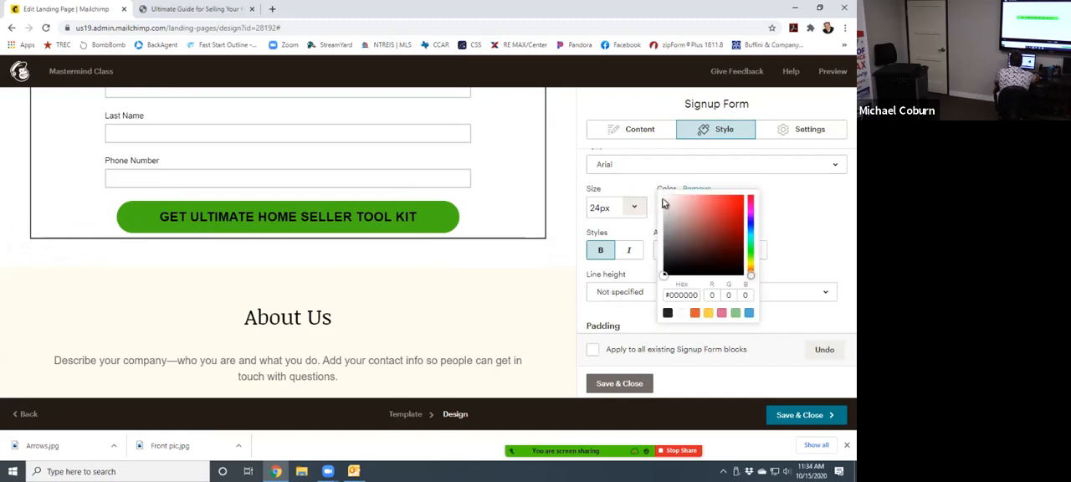
{"action": "left_click", "coordinate": [681, 314]}
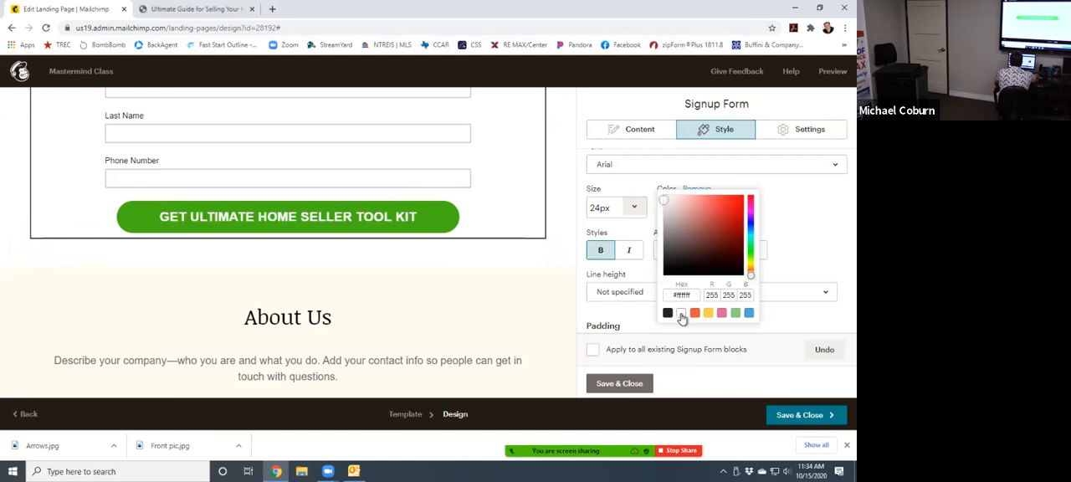
{"action": "left_click", "coordinate": [619, 384]}
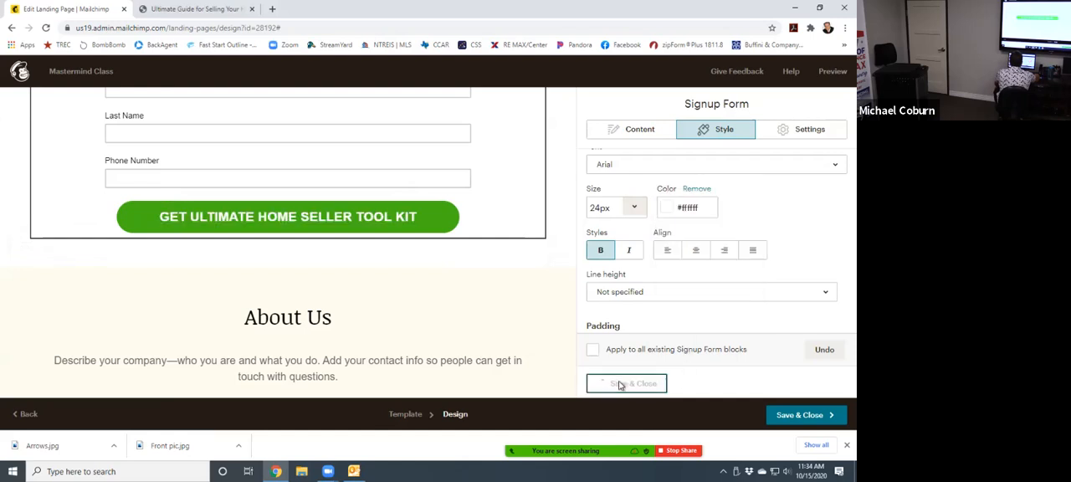
- Compare the signup form and green button on the landing page with those on the RE/MAX guide page
{"action": "scroll", "coordinate": [446, 250], "scroll_direction": "up", "scroll_amount": 5}
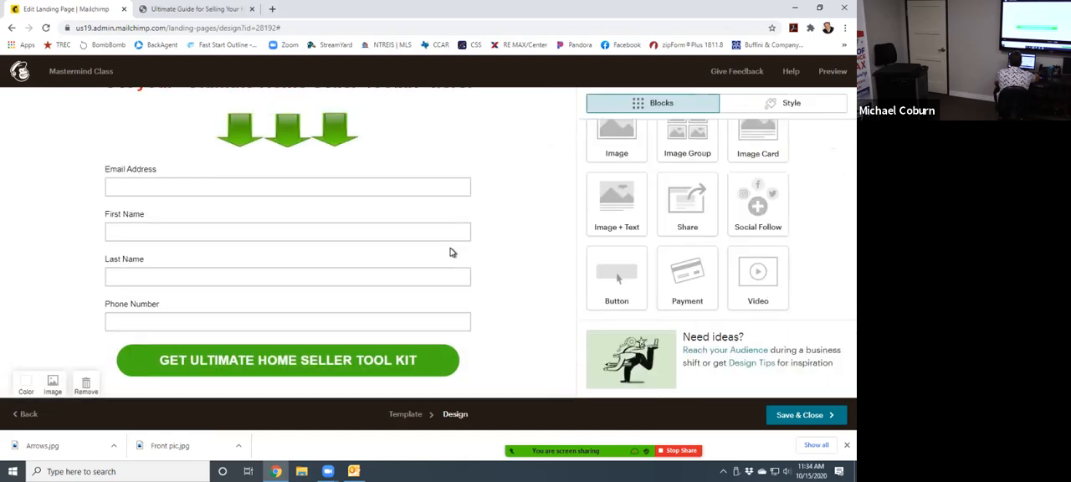
{"action": "key", "text": "ctrl+Tab"}
{"action": "scroll", "coordinate": [363, 171], "scroll_direction": "down", "scroll_amount": 3}
{"action": "scroll", "coordinate": [372, 155], "scroll_direction": "up", "scroll_amount": 1}
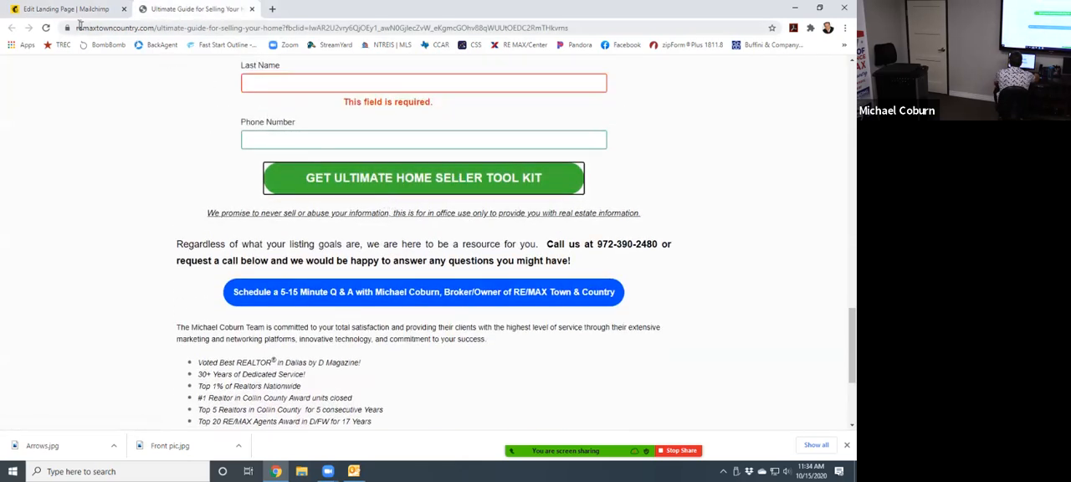
{"action": "left_click", "coordinate": [67, 9]}
{"action": "scroll", "coordinate": [452, 276], "scroll_direction": "down", "scroll_amount": 3}
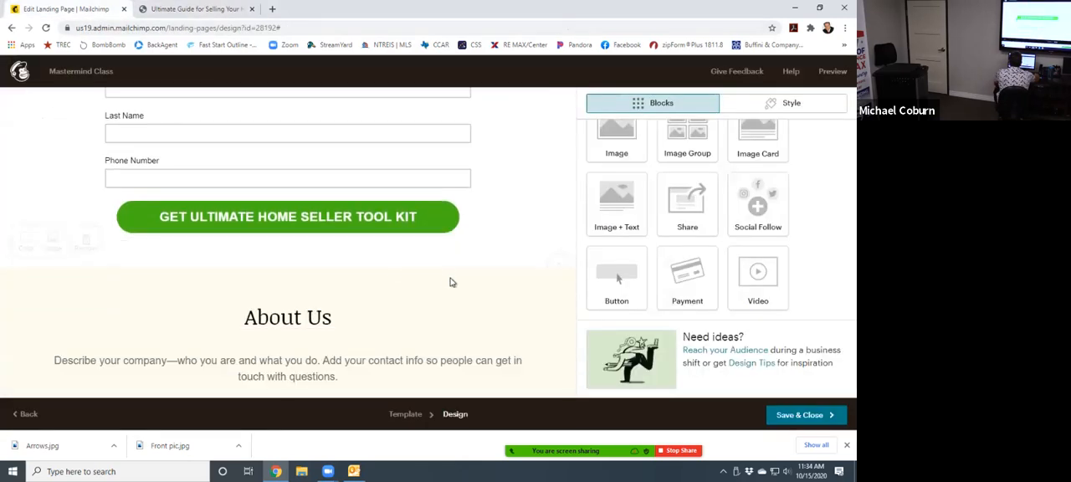
{"action": "scroll", "coordinate": [450, 282], "scroll_direction": "up", "scroll_amount": 3}
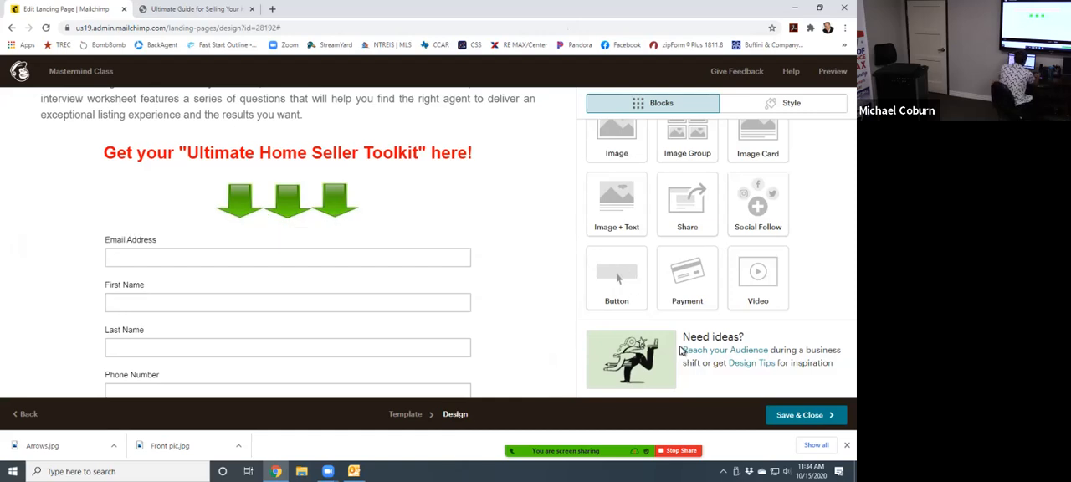
{"action": "scroll", "coordinate": [497, 330], "scroll_direction": "down", "scroll_amount": 3}
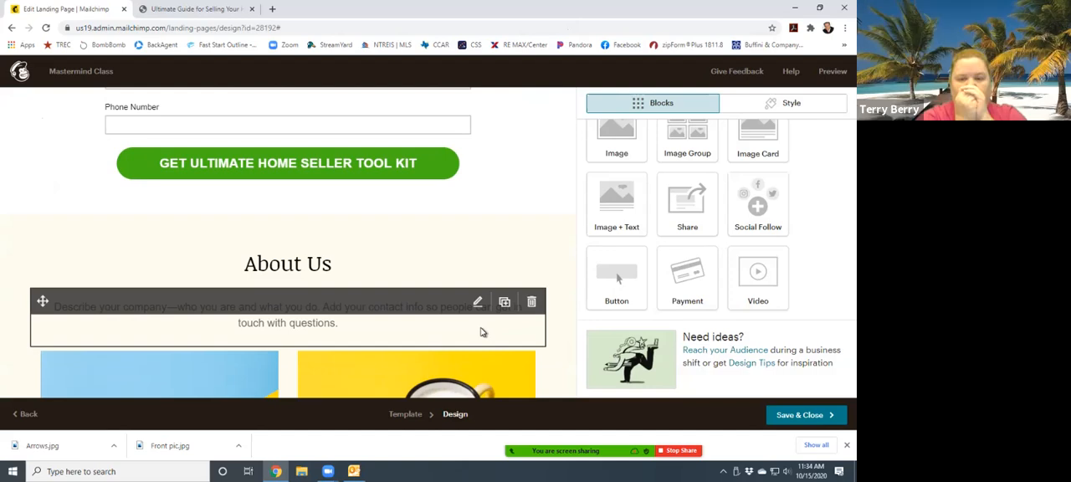
{"action": "scroll", "coordinate": [468, 329], "scroll_direction": "up", "scroll_amount": 1}
{"action": "scroll", "coordinate": [469, 329], "scroll_direction": "up", "scroll_amount": 3}
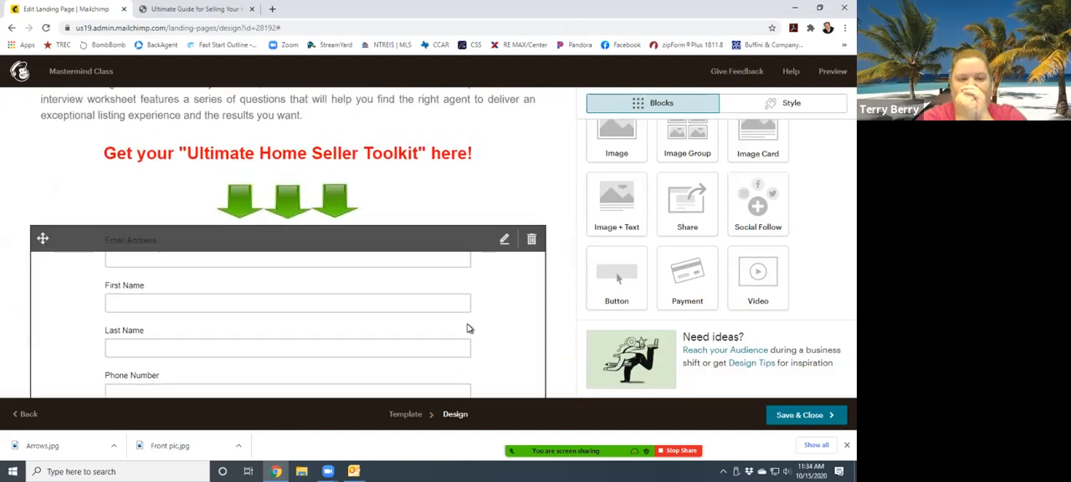
{"action": "scroll", "coordinate": [469, 328], "scroll_direction": "up", "scroll_amount": 1}
{"action": "scroll", "coordinate": [464, 326], "scroll_direction": "down", "scroll_amount": 5}
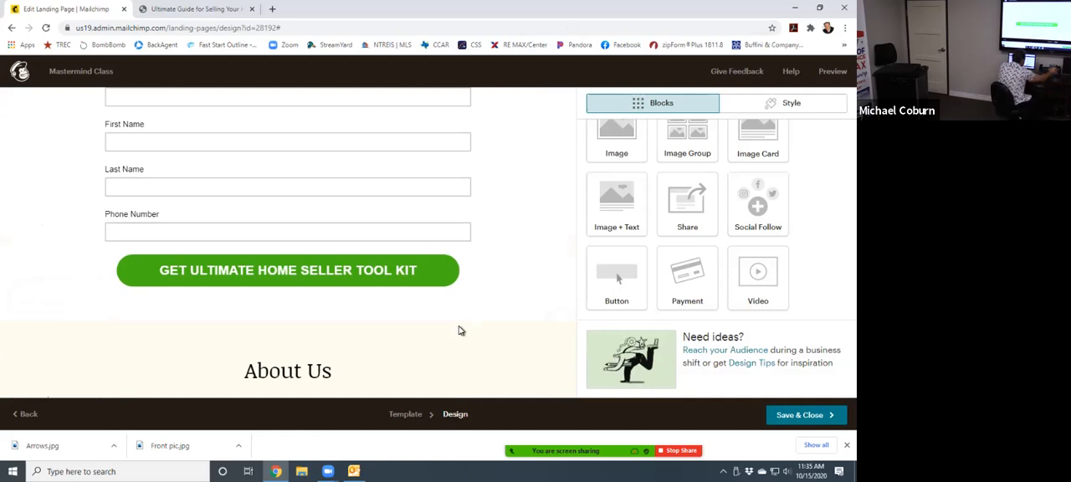
{"action": "left_click", "coordinate": [196, 10]}
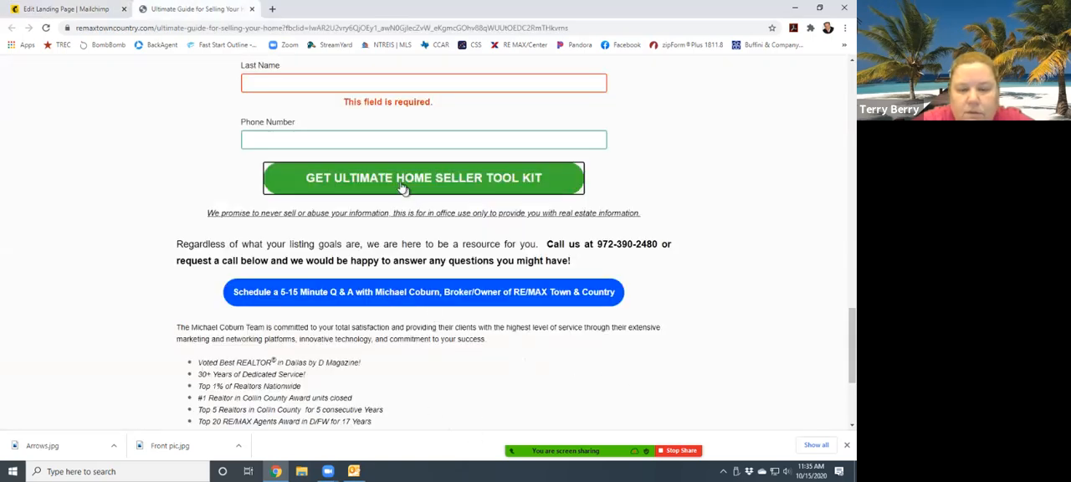
{"action": "left_click", "coordinate": [80, 9]}
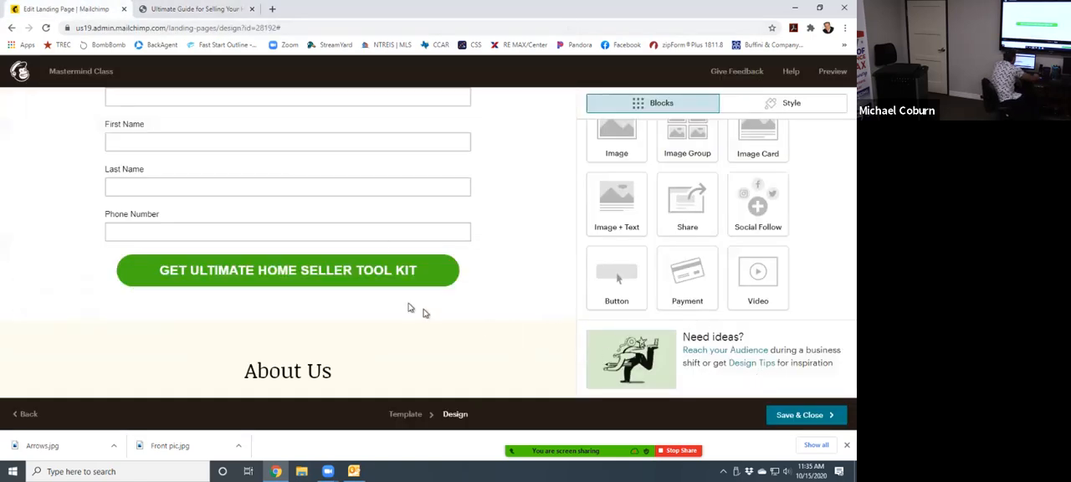
- Open the signup form block for editing at its button text and post-submission destination settings
{"action": "left_click", "coordinate": [323, 280]}
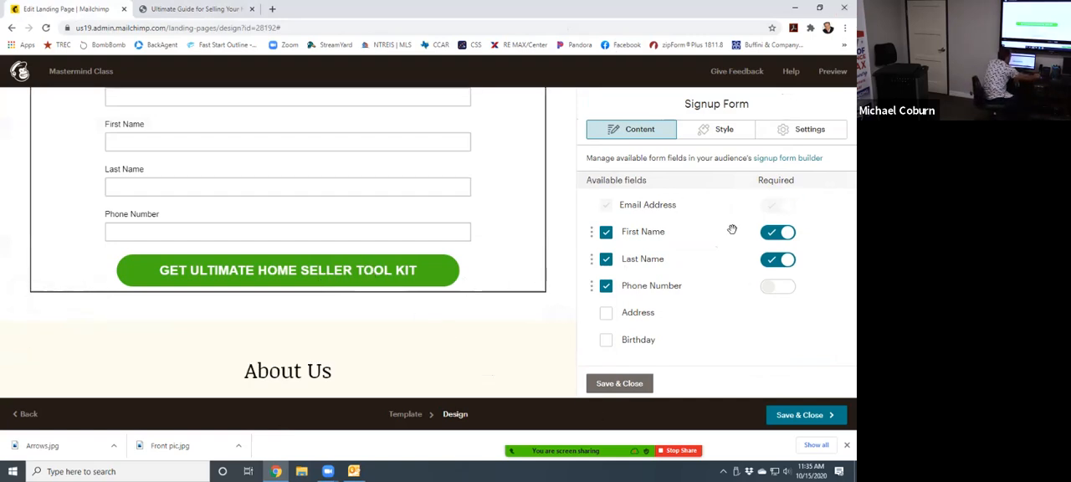
{"action": "scroll", "coordinate": [775, 266], "scroll_direction": "down", "scroll_amount": 2}
{"action": "scroll", "coordinate": [772, 266], "scroll_direction": "down", "scroll_amount": 1}
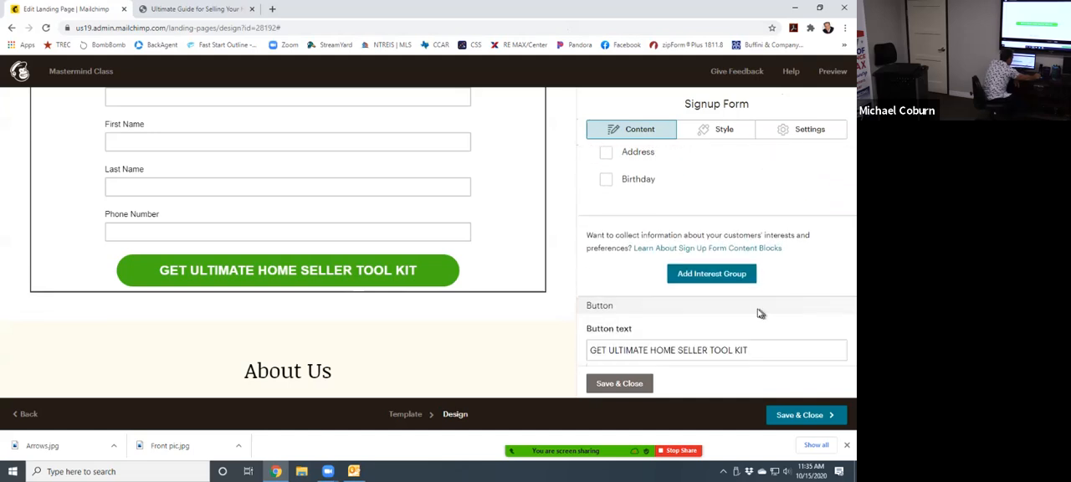
{"action": "scroll", "coordinate": [760, 313], "scroll_direction": "down", "scroll_amount": 3}
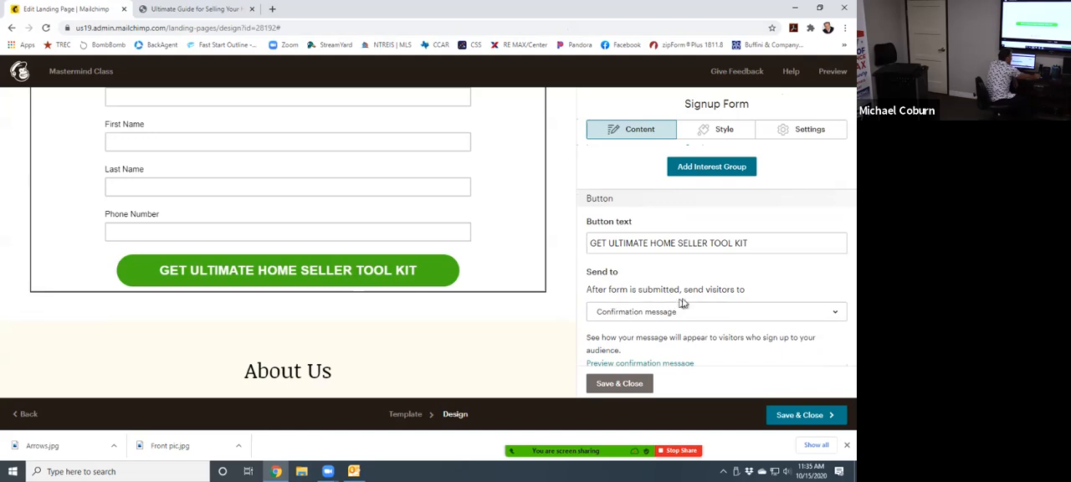
- Try a landing page as the destination after form submission, and look through the landing pages available to link
{"action": "left_click", "coordinate": [663, 311]}
{"action": "scroll", "coordinate": [662, 315], "scroll_direction": "down", "scroll_amount": 3}
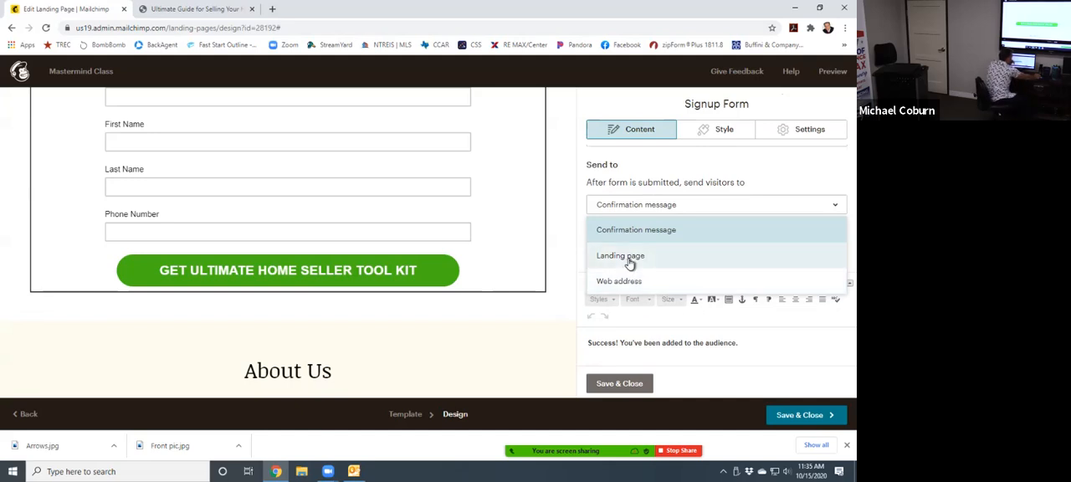
{"action": "left_click", "coordinate": [630, 259]}
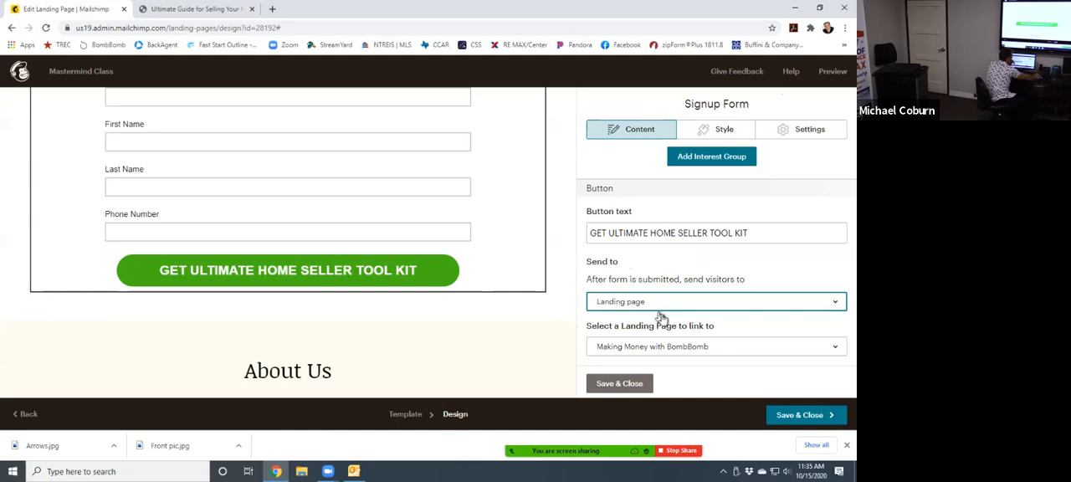
{"action": "left_click", "coordinate": [694, 347]}
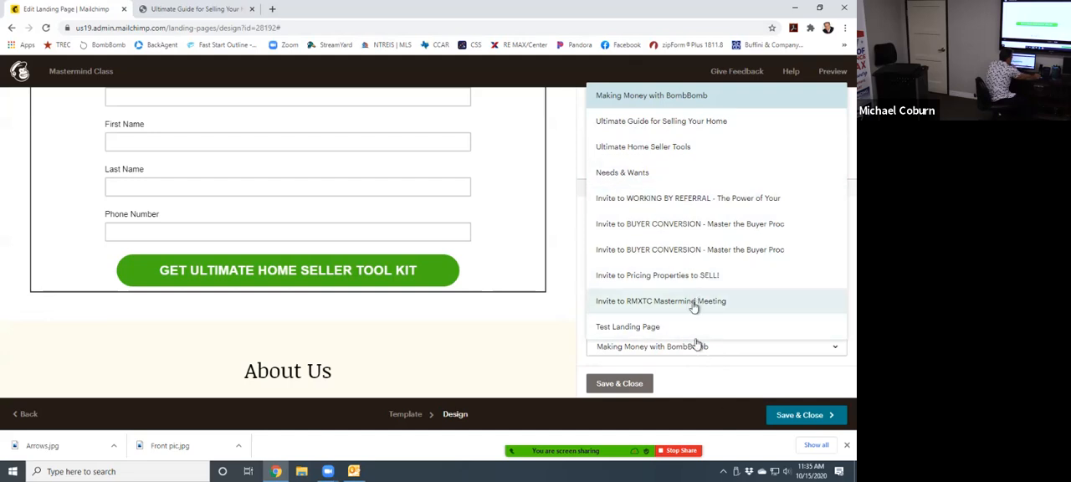
{"action": "left_click", "coordinate": [689, 382]}
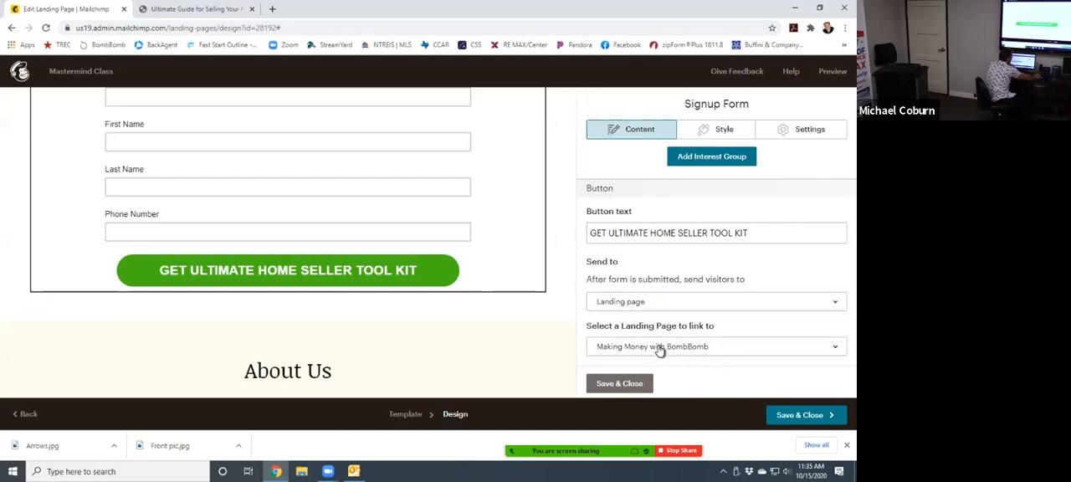
{"action": "left_click", "coordinate": [659, 348]}
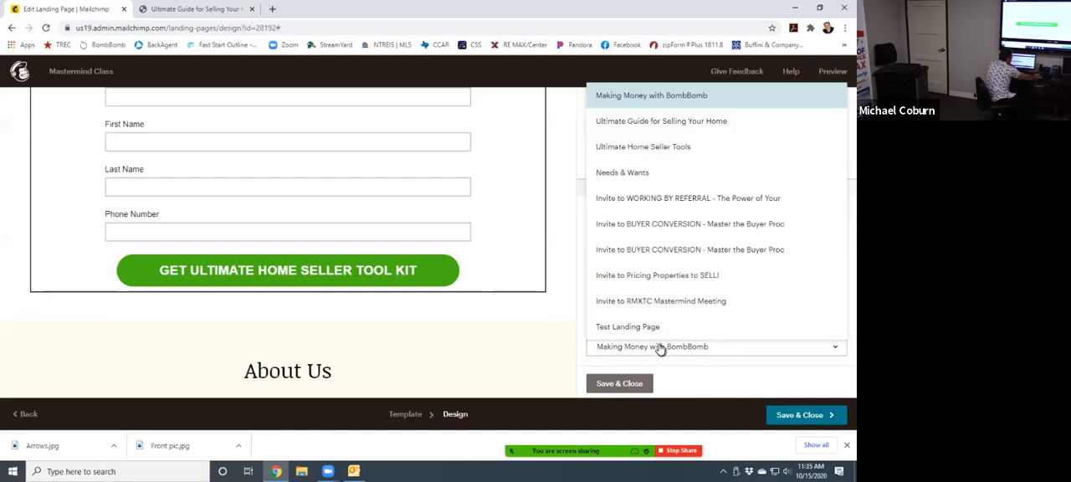
{"action": "left_click", "coordinate": [580, 383]}
- Send visitors to a web address after form submission, enter the agent's website URL, and save the signup form block
{"action": "left_click", "coordinate": [636, 303]}
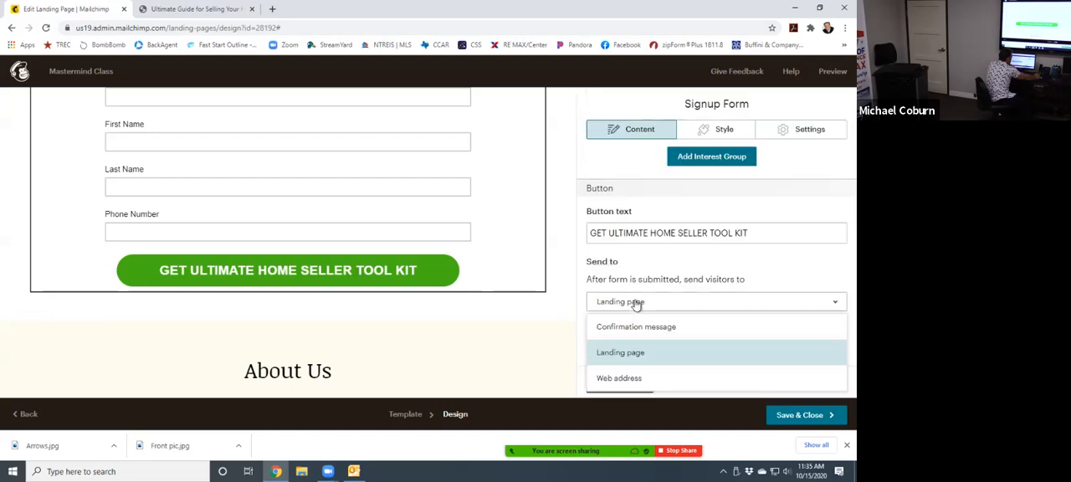
{"action": "left_click", "coordinate": [628, 378]}
{"action": "left_click", "coordinate": [636, 352]}
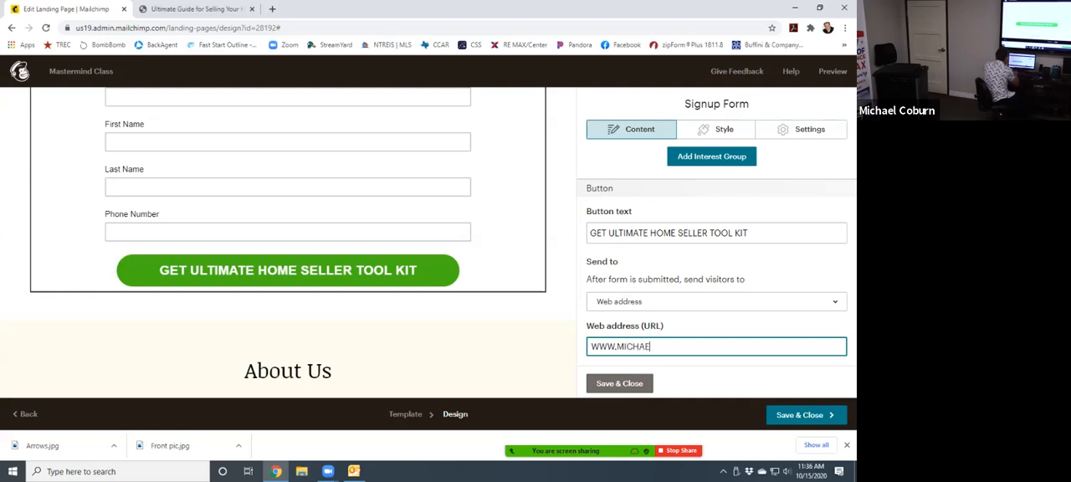
{"action": "type", "text": "RN.COM"}
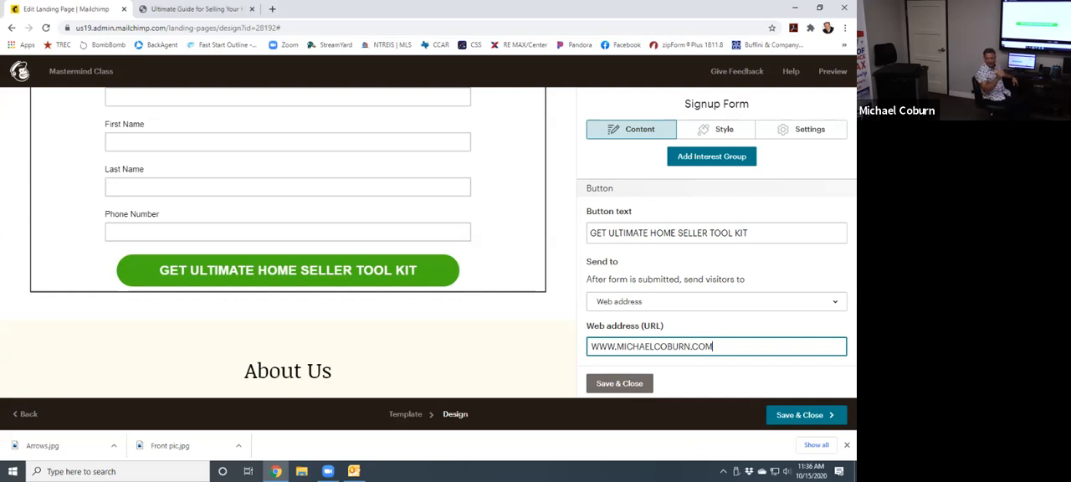
{"action": "left_click", "coordinate": [609, 385]}
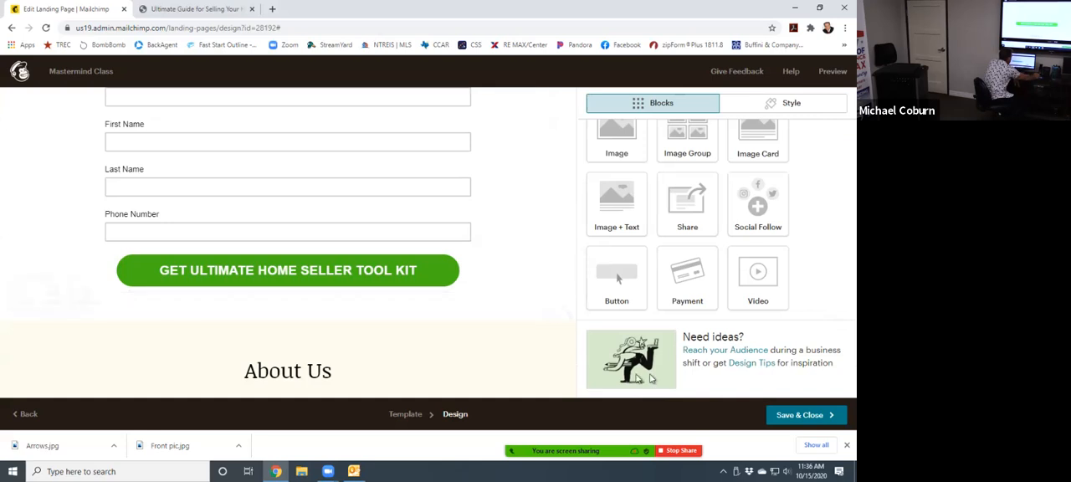
- Preview the landing page in desktop view and review its banner, headings and toolkit text
{"action": "scroll", "coordinate": [497, 274], "scroll_direction": "up", "scroll_amount": 10}
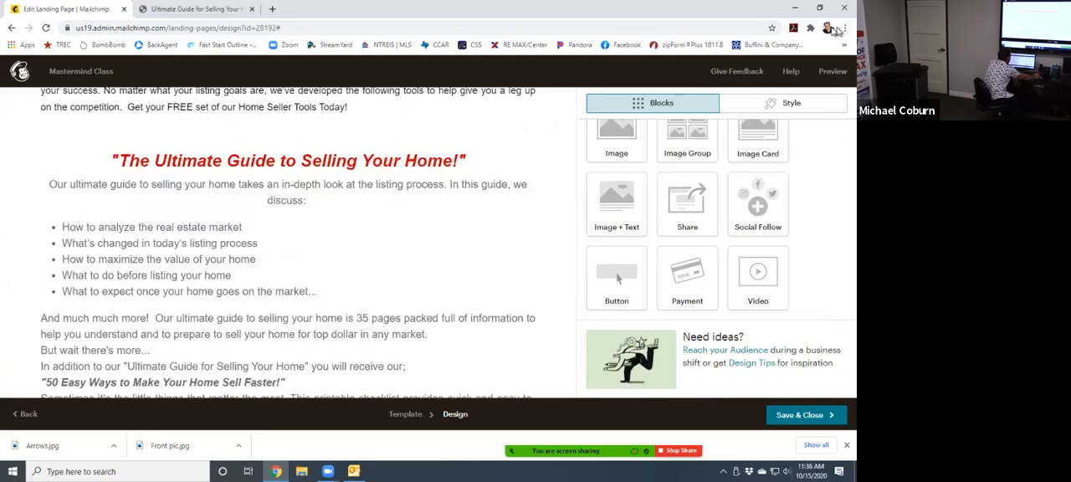
{"action": "left_click", "coordinate": [832, 72]}
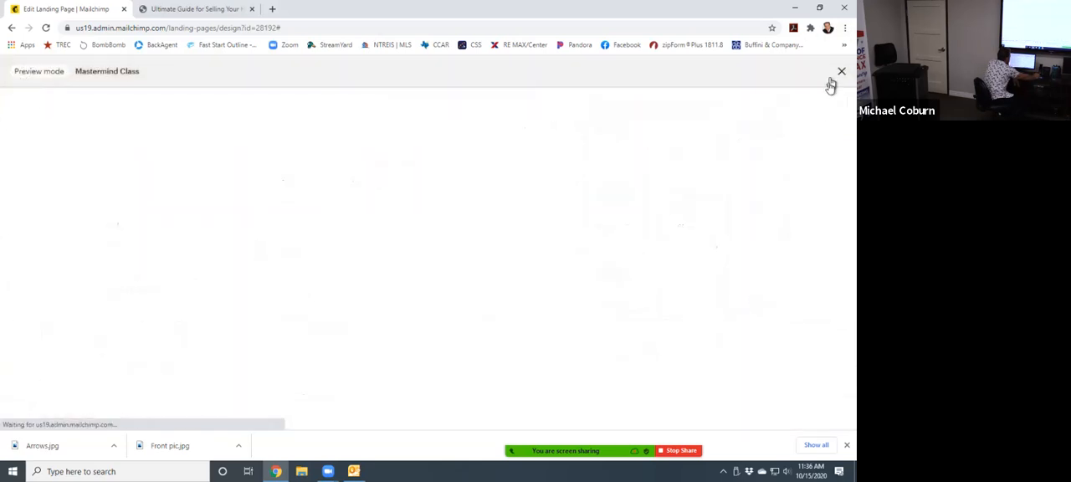
{"action": "scroll", "coordinate": [546, 291], "scroll_direction": "down", "scroll_amount": 6}
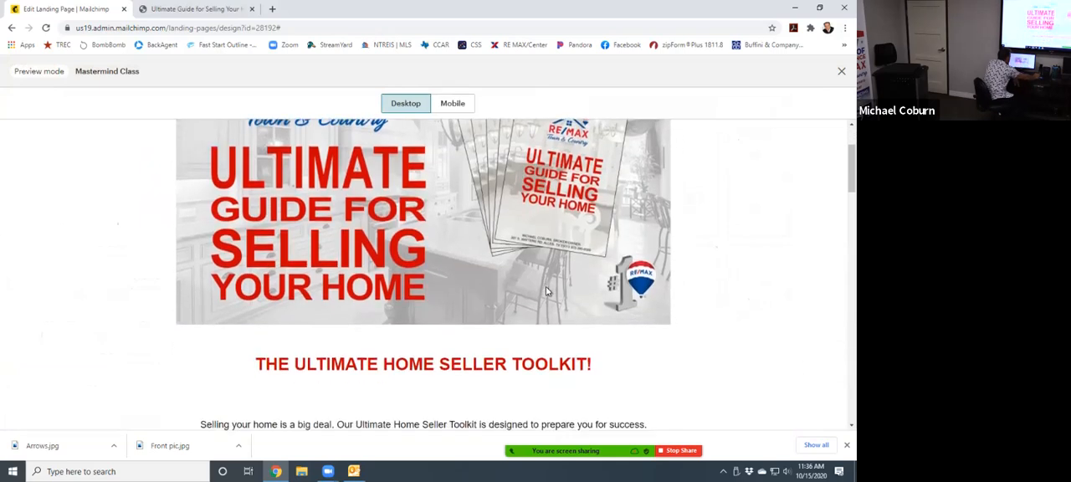
{"action": "scroll", "coordinate": [546, 294], "scroll_direction": "down", "scroll_amount": 4}
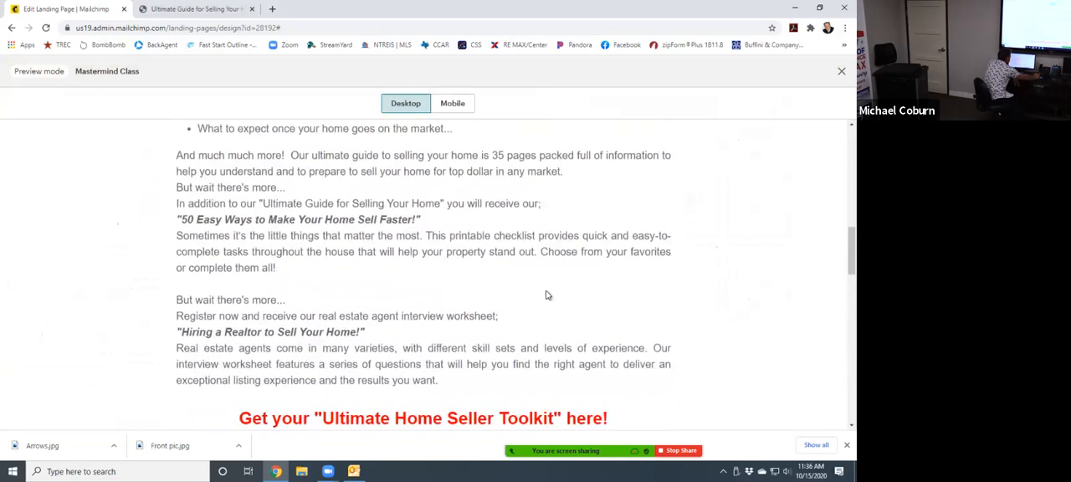
{"action": "scroll", "coordinate": [542, 299], "scroll_direction": "up", "scroll_amount": 2}
{"action": "scroll", "coordinate": [543, 299], "scroll_direction": "up", "scroll_amount": 1}
{"action": "scroll", "coordinate": [324, 321], "scroll_direction": "up", "scroll_amount": 2}
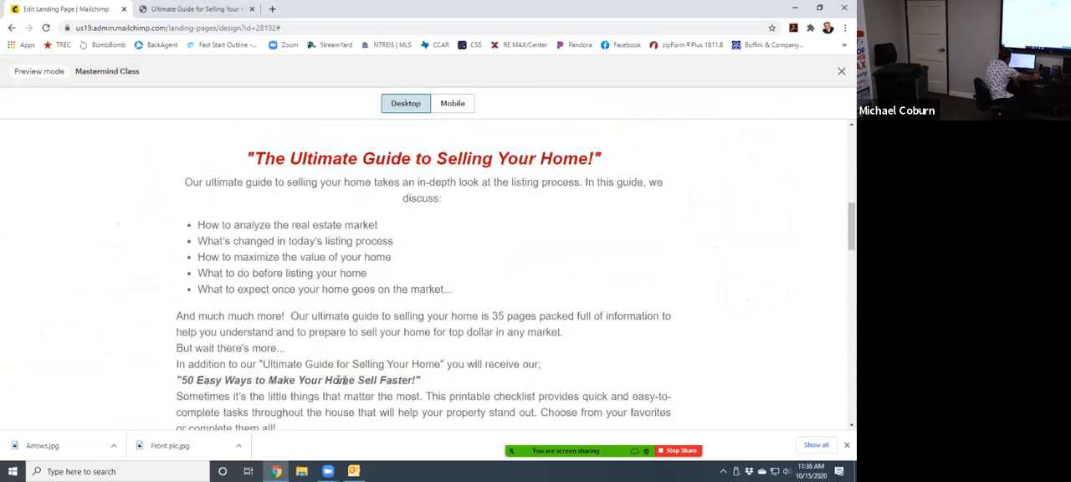
- Test the previewed signup form by filling in the email address, first and last name fields and submitting it, and exit the preview
{"action": "scroll", "coordinate": [342, 380], "scroll_direction": "down", "scroll_amount": 3}
{"action": "left_click", "coordinate": [297, 207]}
{"action": "left_click", "coordinate": [294, 226]}
{"action": "left_click", "coordinate": [286, 246]}
{"action": "type", "text": "m"}
{"action": "left_click", "coordinate": [254, 289]}
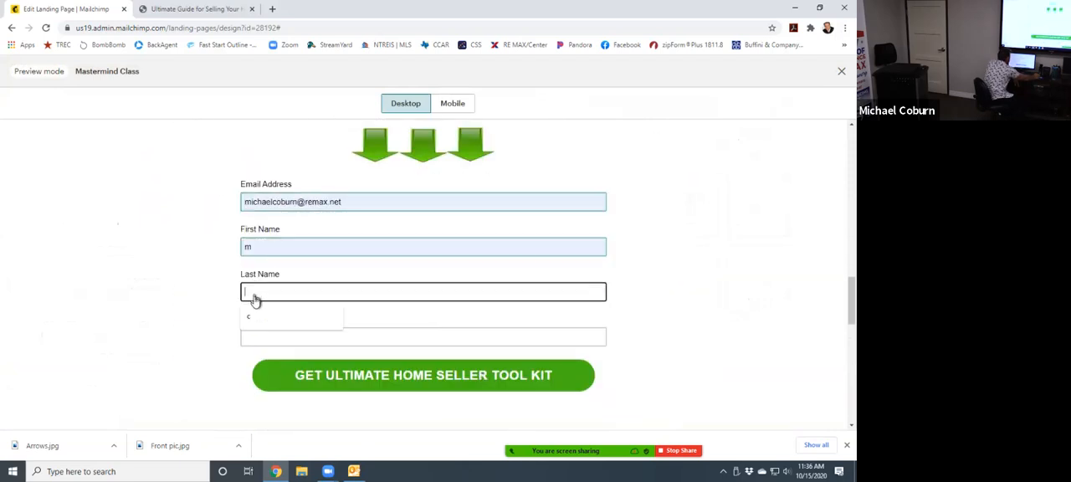
{"action": "type", "text": "c"}
{"action": "left_click", "coordinate": [466, 385]}
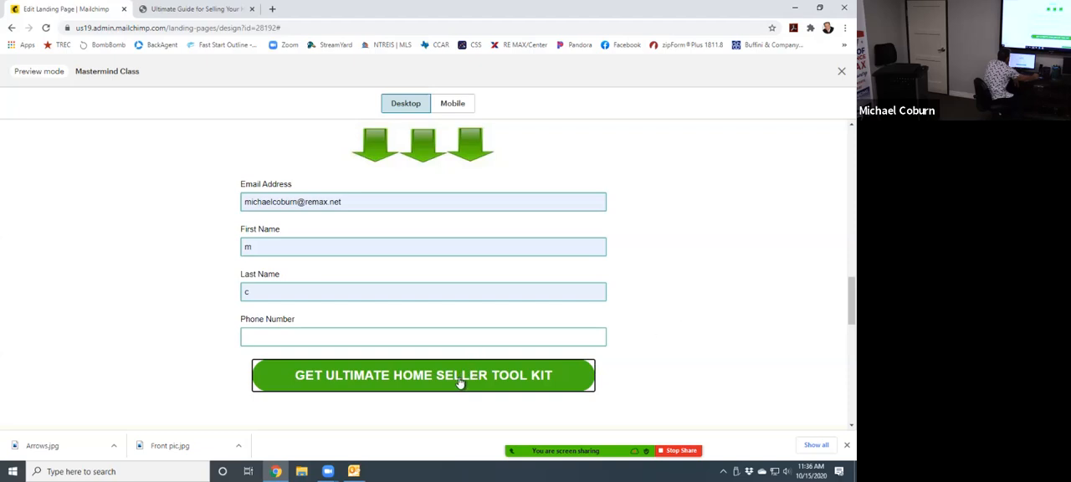
{"action": "left_click", "coordinate": [844, 74]}
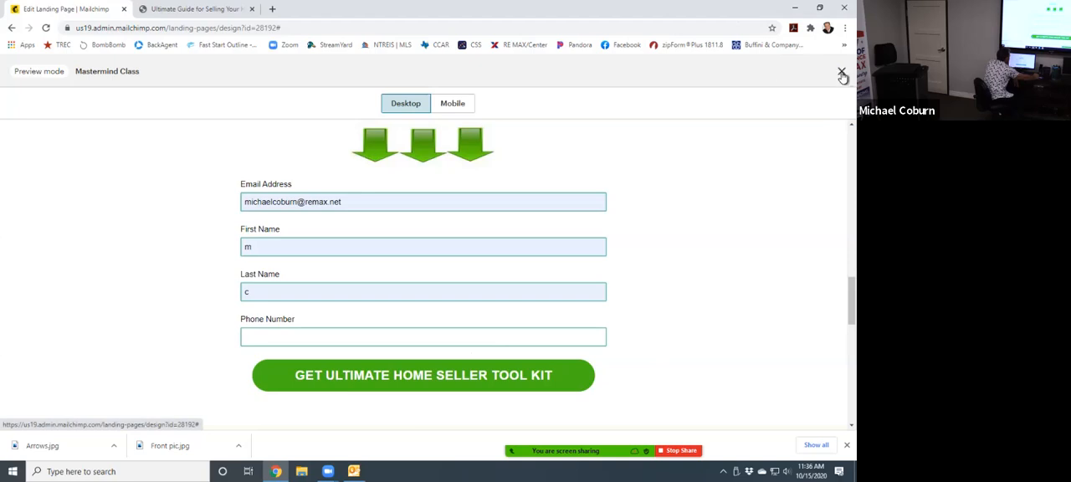
{"action": "left_click", "coordinate": [842, 74]}
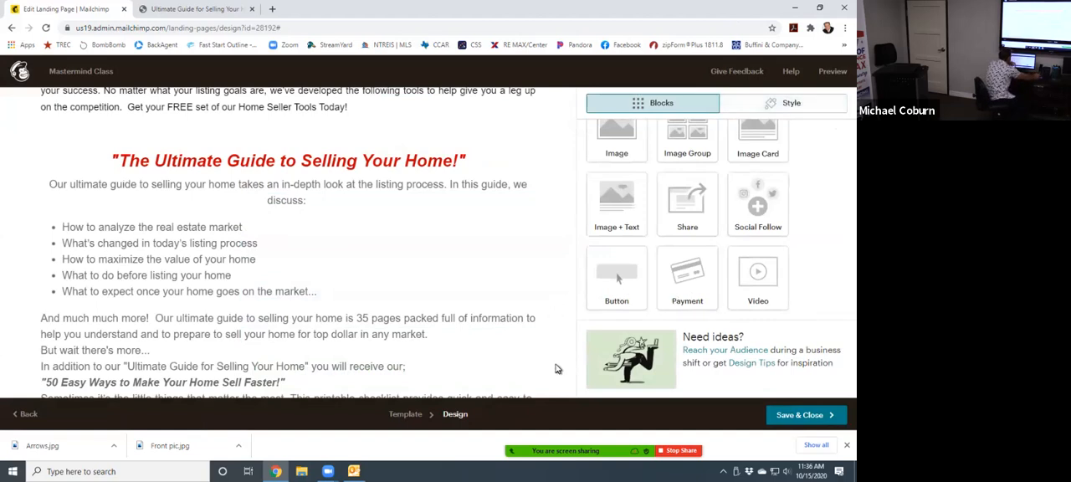
- Delete the social follow block from the orange section at the end of the landing page
{"action": "scroll", "coordinate": [558, 369], "scroll_direction": "down", "scroll_amount": 2}
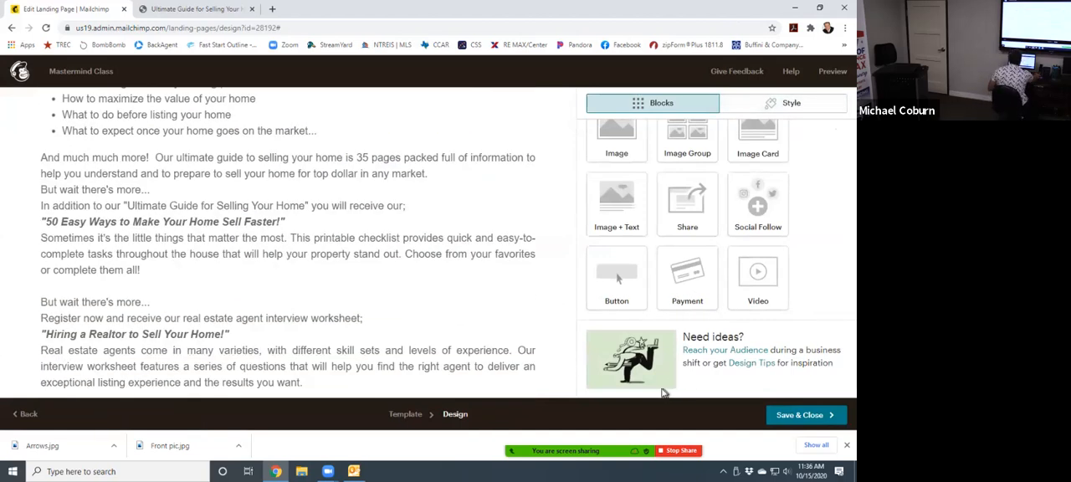
{"action": "scroll", "coordinate": [721, 352], "scroll_direction": "up", "scroll_amount": 1}
{"action": "scroll", "coordinate": [271, 233], "scroll_direction": "up", "scroll_amount": 5}
{"action": "scroll", "coordinate": [270, 233], "scroll_direction": "up", "scroll_amount": 2}
{"action": "scroll", "coordinate": [251, 236], "scroll_direction": "down", "scroll_amount": 4}
{"action": "scroll", "coordinate": [231, 240], "scroll_direction": "down", "scroll_amount": 3}
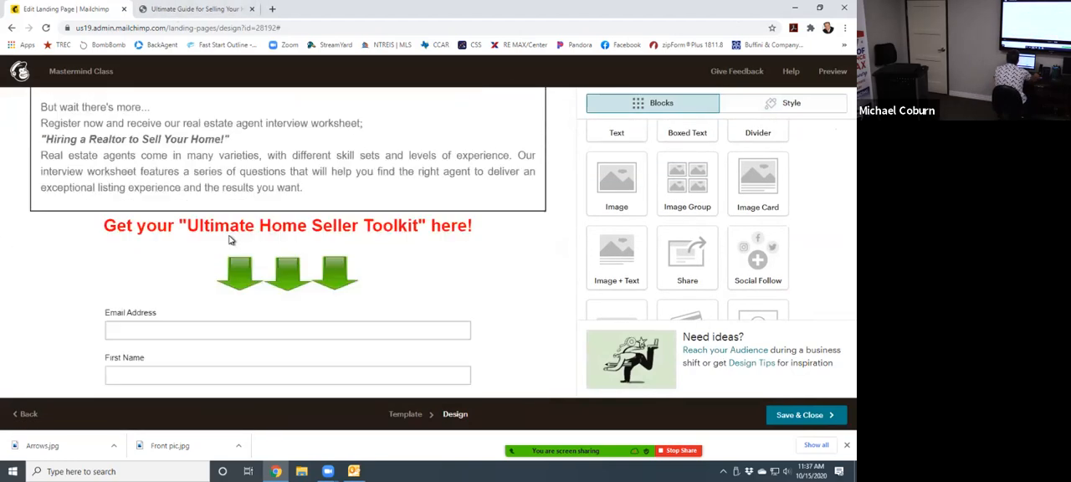
{"action": "scroll", "coordinate": [232, 251], "scroll_direction": "down", "scroll_amount": 4}
{"action": "scroll", "coordinate": [253, 261], "scroll_direction": "down", "scroll_amount": 4}
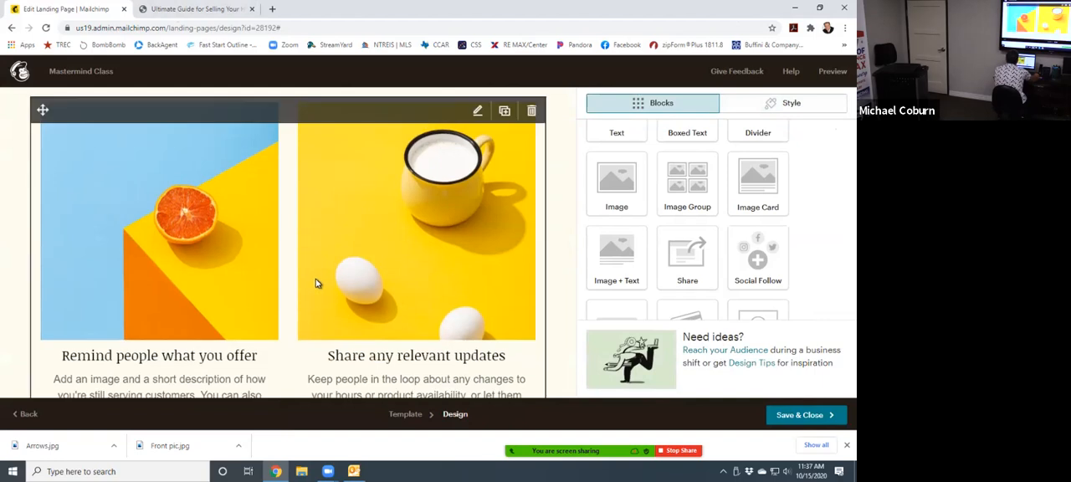
{"action": "scroll", "coordinate": [318, 288], "scroll_direction": "down", "scroll_amount": 4}
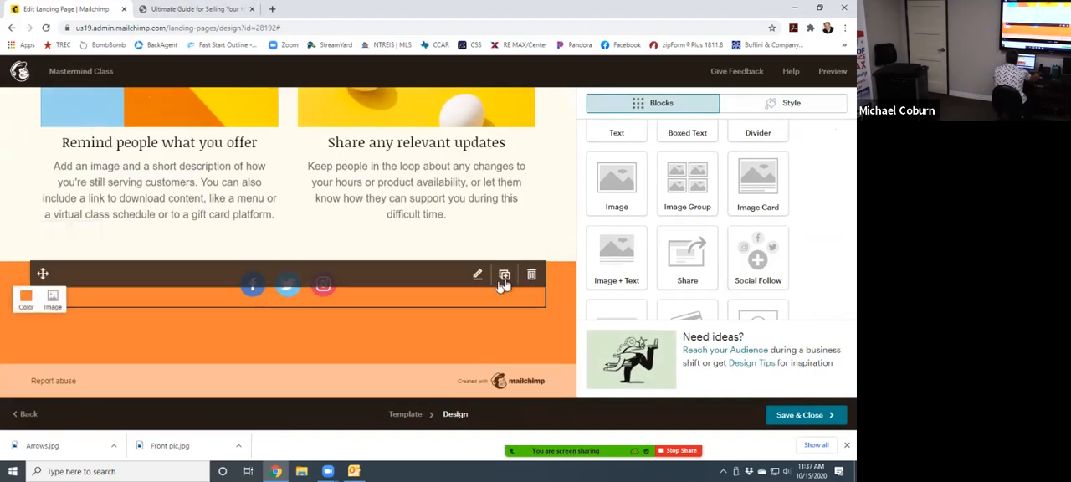
{"action": "left_click", "coordinate": [531, 275]}
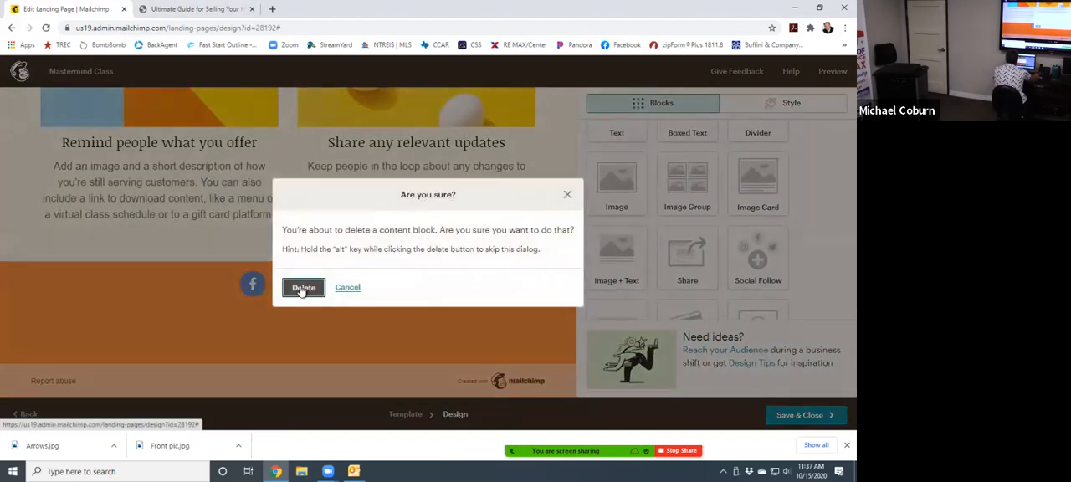
{"action": "left_click", "coordinate": [305, 287]}
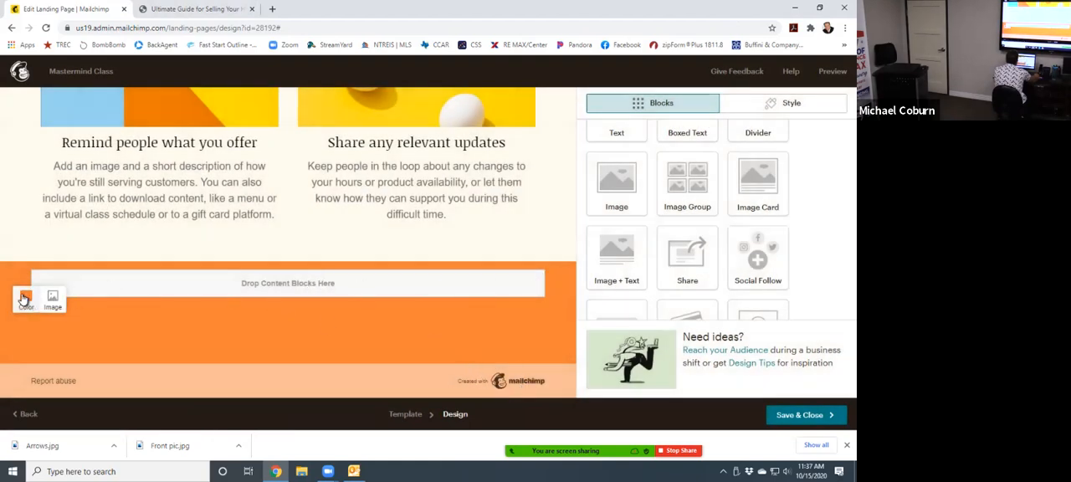
- Remove the cream About Us section with the two image cards below the signup form
{"action": "left_click", "coordinate": [25, 299]}
{"action": "left_click", "coordinate": [323, 244]}
{"action": "mouse_move", "coordinate": [563, 261]}
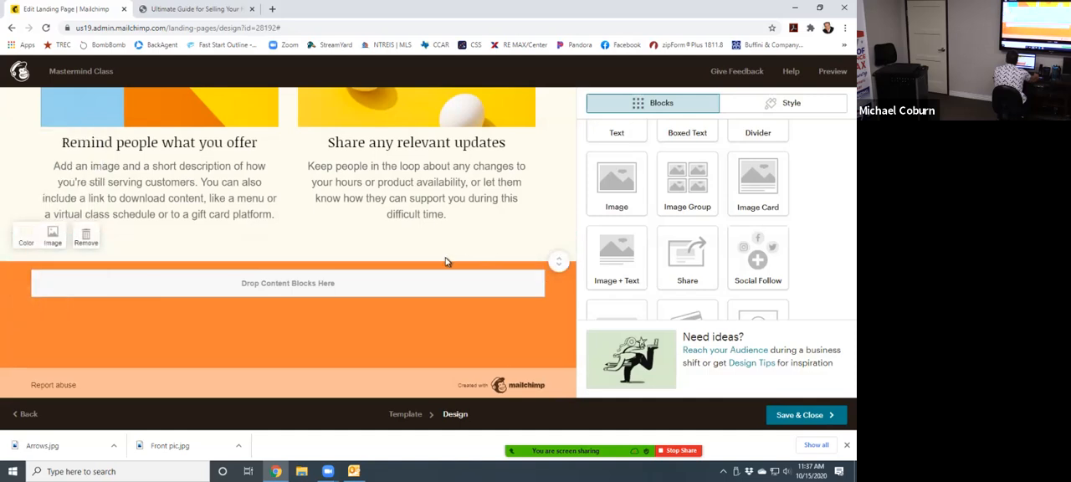
{"action": "left_click", "coordinate": [96, 245]}
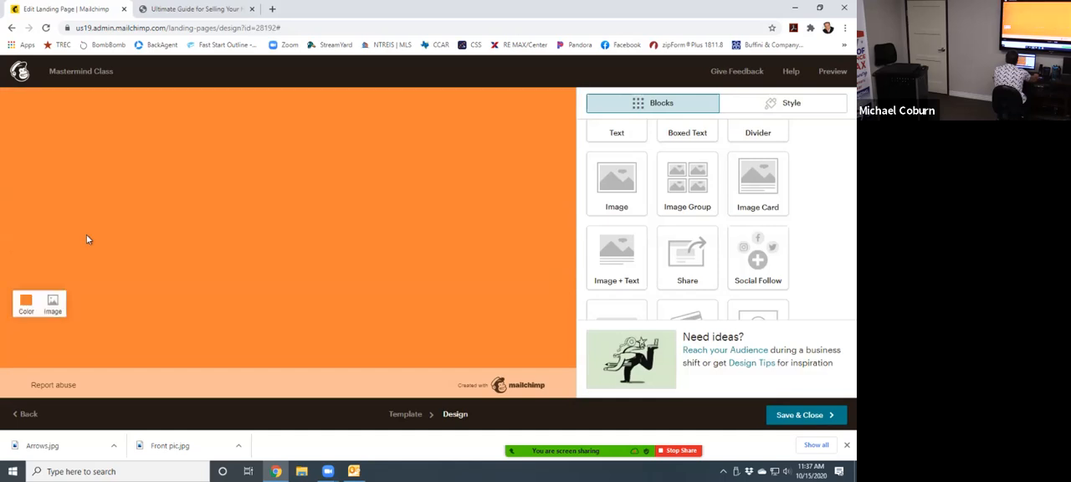
- Change the orange footer section's background color to near-white #fdfdfd
{"action": "scroll", "coordinate": [134, 260], "scroll_direction": "up", "scroll_amount": 5}
{"action": "scroll", "coordinate": [319, 287], "scroll_direction": "down", "scroll_amount": 3}
{"action": "scroll", "coordinate": [318, 287], "scroll_direction": "down", "scroll_amount": 3}
{"action": "scroll", "coordinate": [347, 292], "scroll_direction": "up", "scroll_amount": 2}
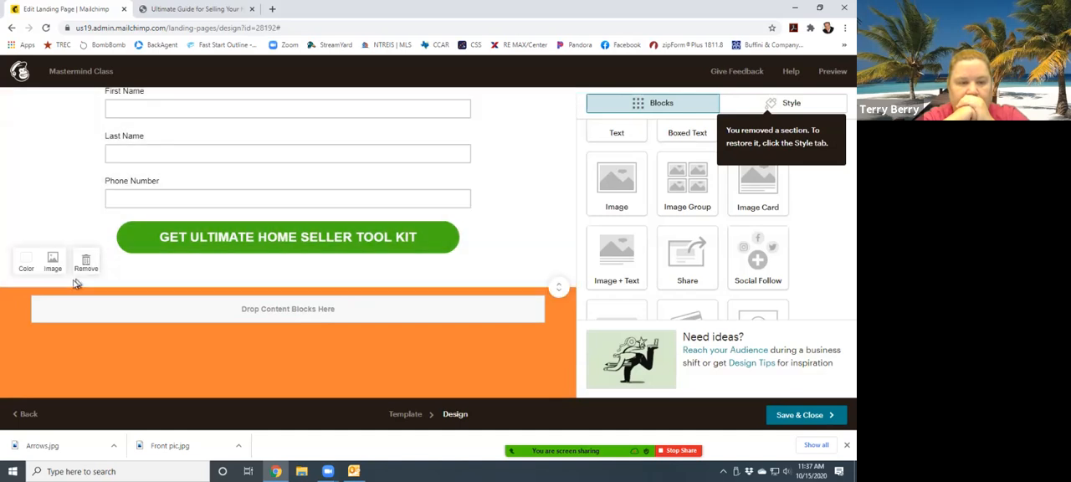
{"action": "left_click", "coordinate": [25, 267]}
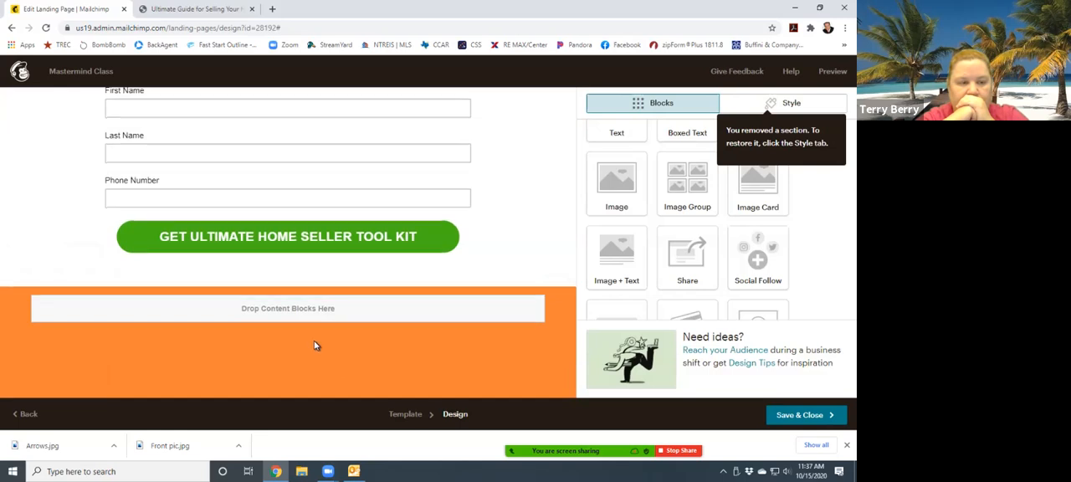
{"action": "scroll", "coordinate": [317, 346], "scroll_direction": "down", "scroll_amount": 3}
{"action": "scroll", "coordinate": [317, 347], "scroll_direction": "down", "scroll_amount": 1}
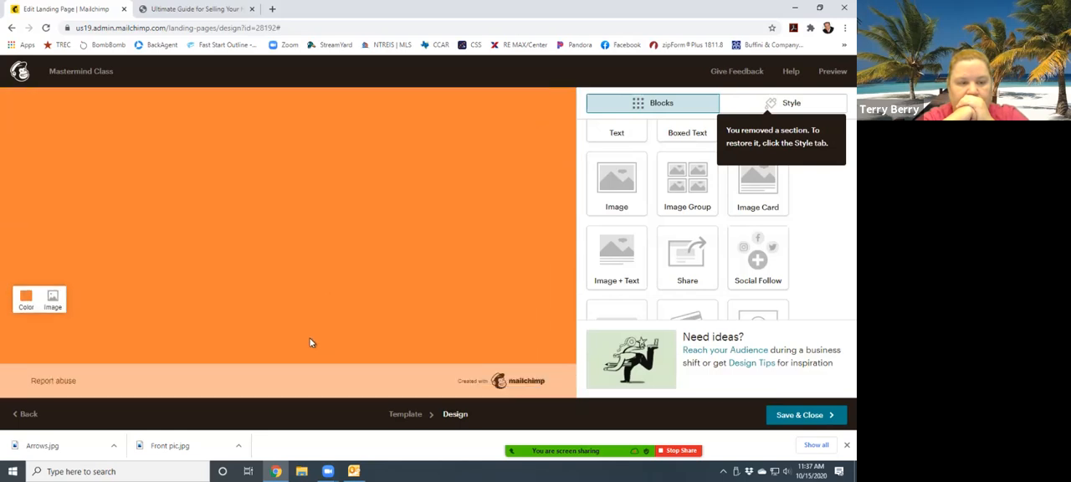
{"action": "left_click", "coordinate": [26, 301]}
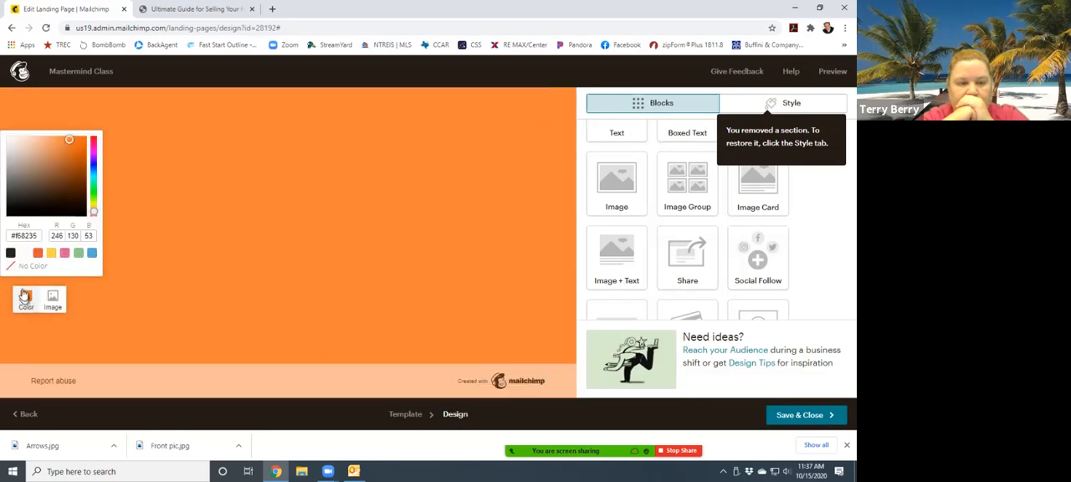
{"action": "left_click", "coordinate": [6, 136]}
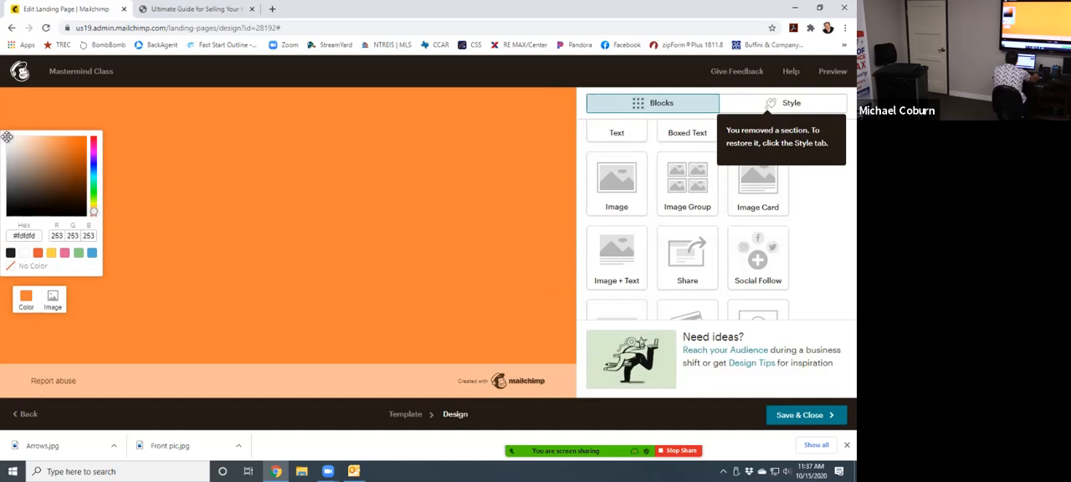
{"action": "left_click", "coordinate": [174, 304]}
{"action": "scroll", "coordinate": [176, 310], "scroll_direction": "up", "scroll_amount": 5}
{"action": "scroll", "coordinate": [219, 308], "scroll_direction": "down", "scroll_amount": 2}
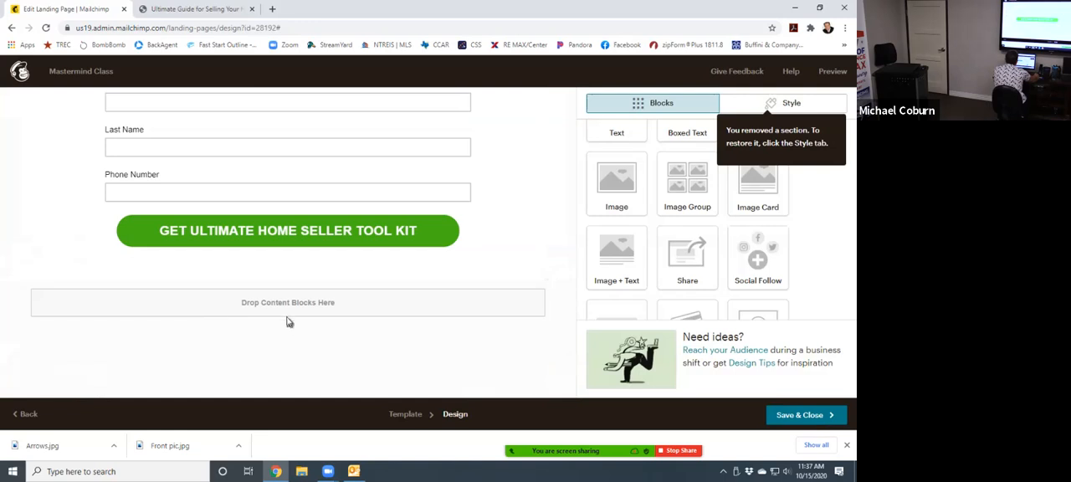
- Check the landing page from the header image, save the design and close the editor
{"action": "scroll", "coordinate": [285, 323], "scroll_direction": "up", "scroll_amount": 6}
{"action": "scroll", "coordinate": [281, 325], "scroll_direction": "up", "scroll_amount": 10}
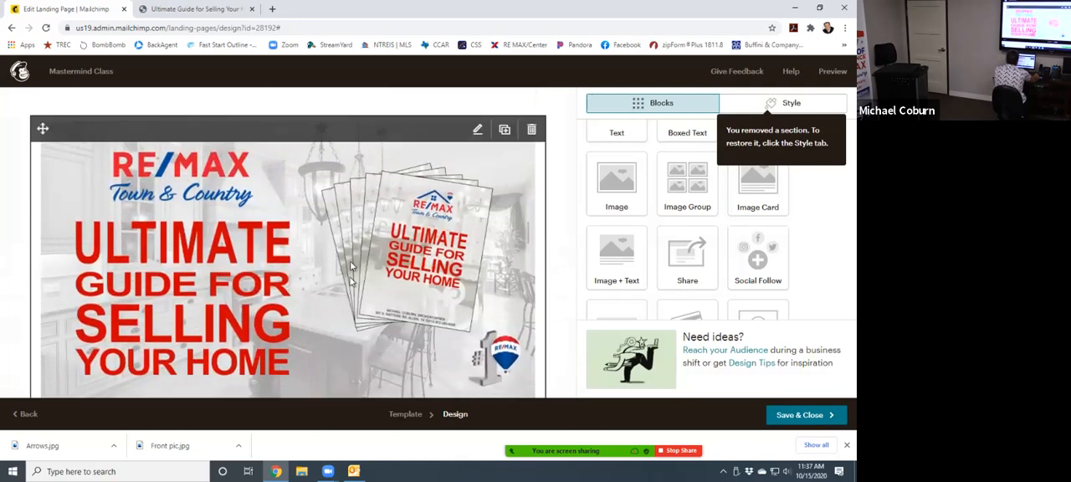
{"action": "left_click", "coordinate": [803, 415]}
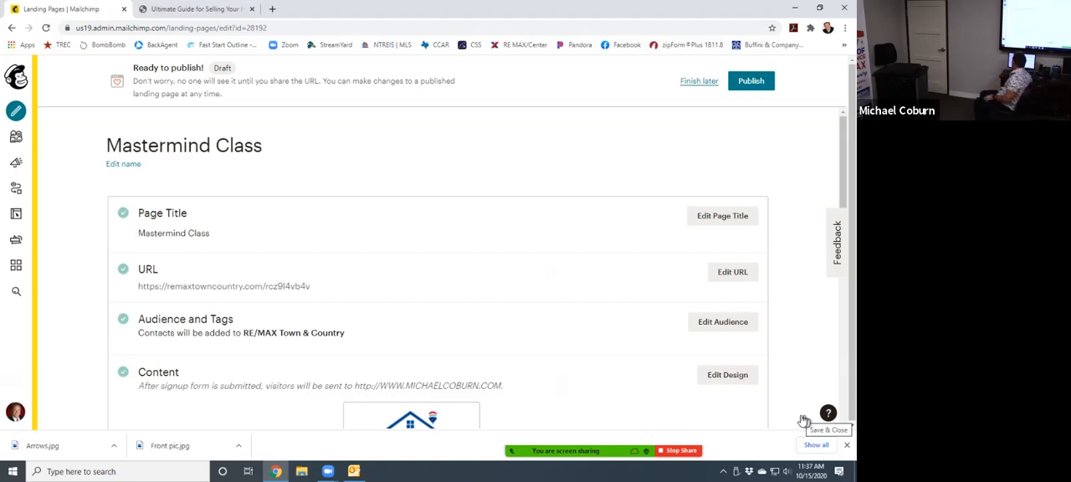
- Reopen the landing page design and bring up the signup form's button and redirect settings
{"action": "scroll", "coordinate": [570, 270], "scroll_direction": "down", "scroll_amount": 3}
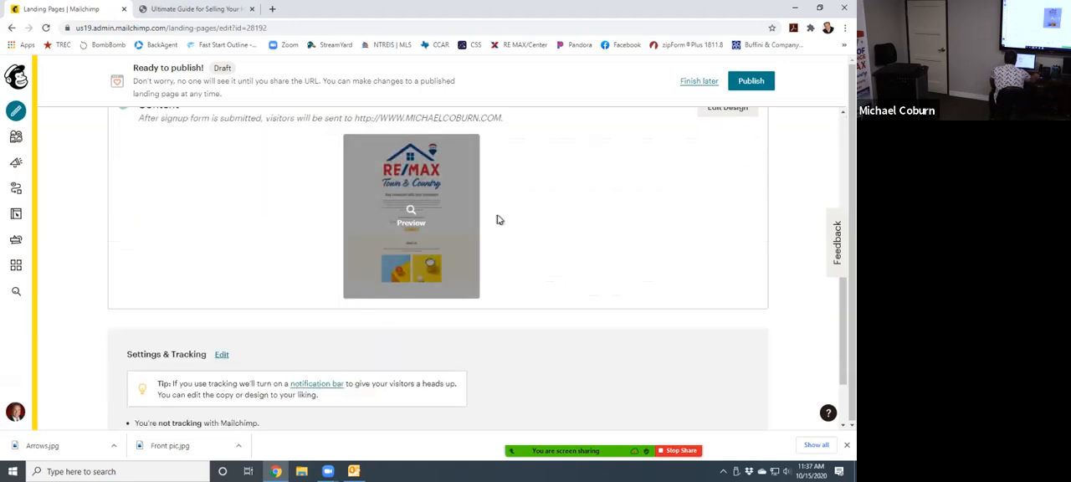
{"action": "scroll", "coordinate": [695, 254], "scroll_direction": "up", "scroll_amount": 2}
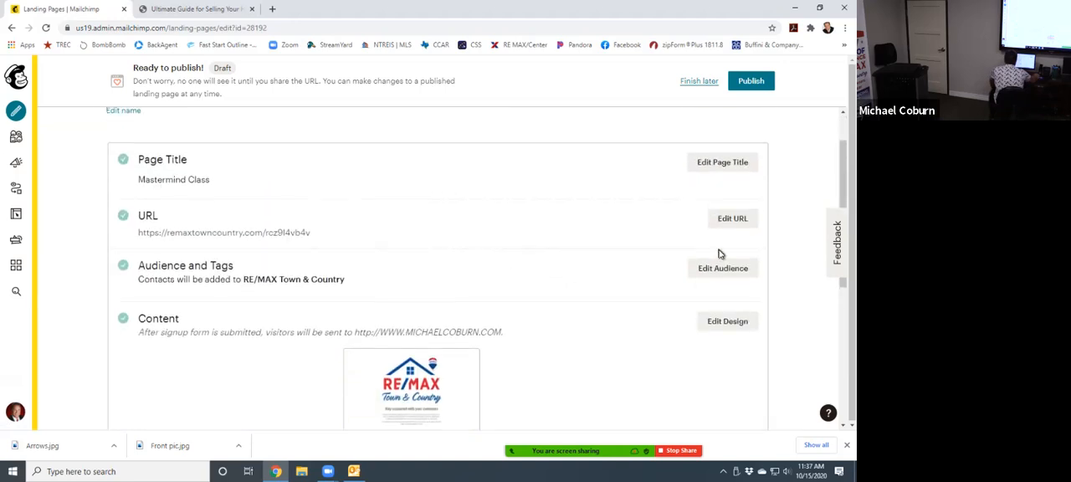
{"action": "left_click", "coordinate": [726, 324]}
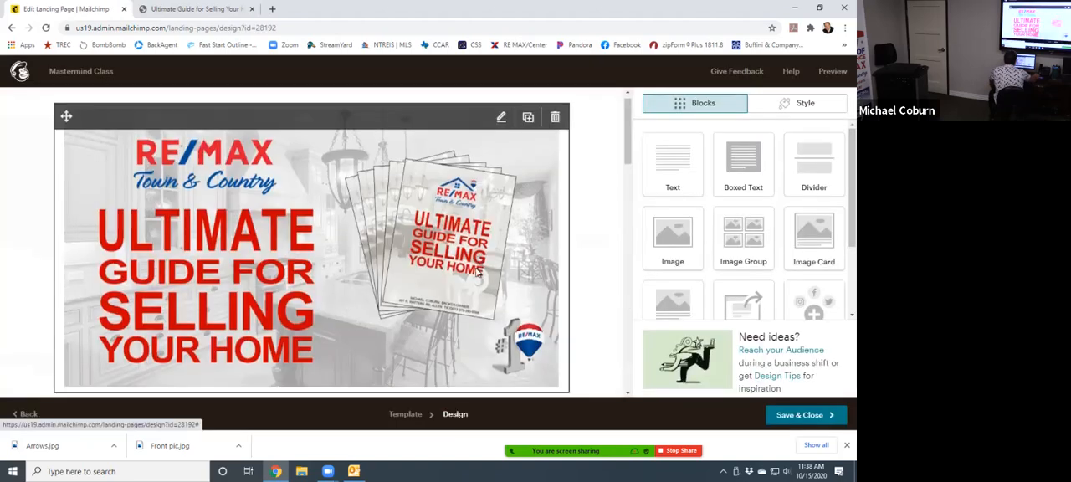
{"action": "scroll", "coordinate": [473, 273], "scroll_direction": "down", "scroll_amount": 15}
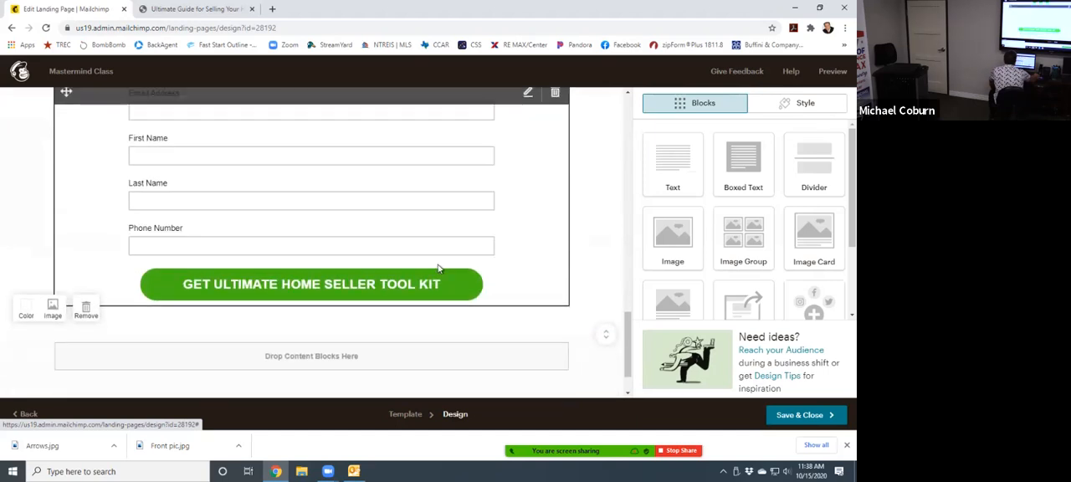
{"action": "left_click", "coordinate": [258, 229]}
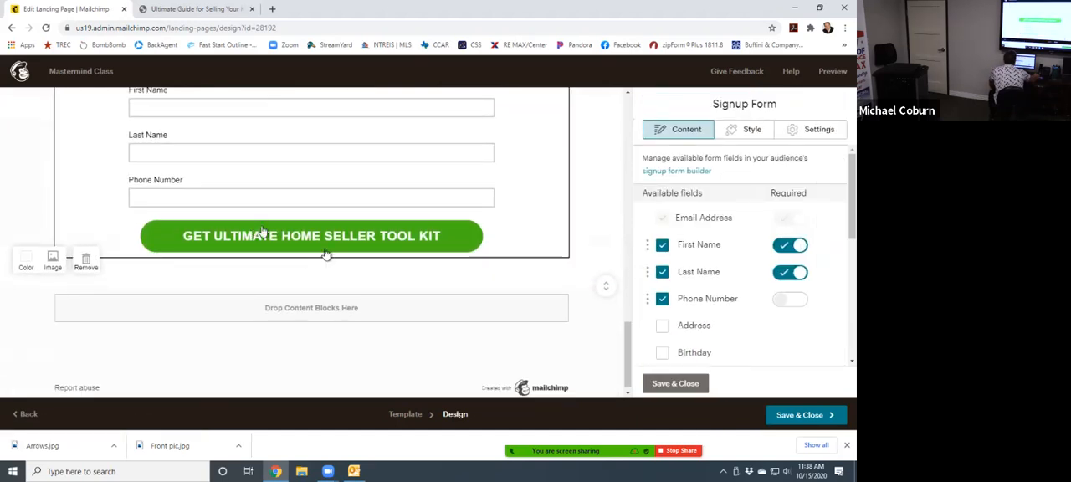
{"action": "scroll", "coordinate": [728, 307], "scroll_direction": "down", "scroll_amount": 5}
{"action": "scroll", "coordinate": [712, 310], "scroll_direction": "down", "scroll_amount": 1}
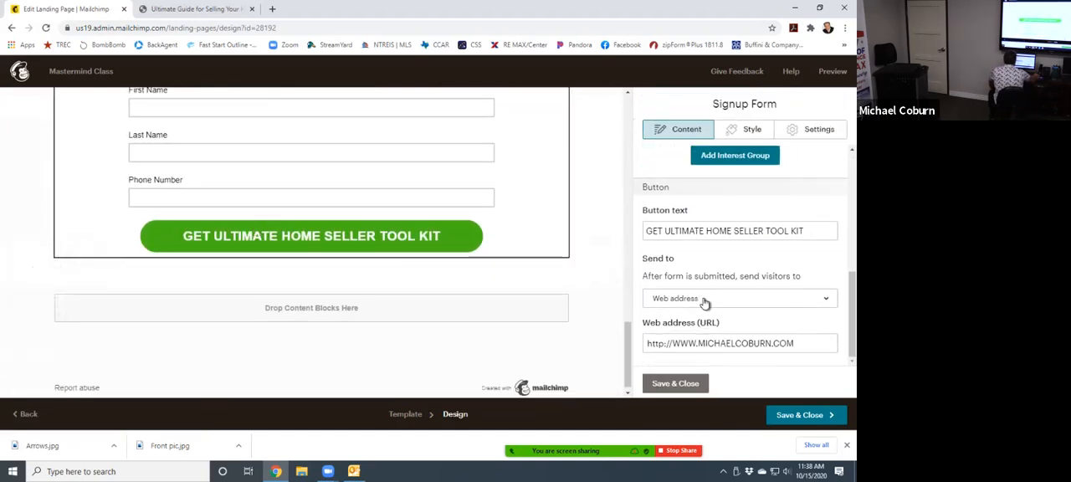
- Send visitors to the landing page Ultimate Home Seller Tools after form submission, and save the form block and the design
{"action": "left_click", "coordinate": [706, 301]}
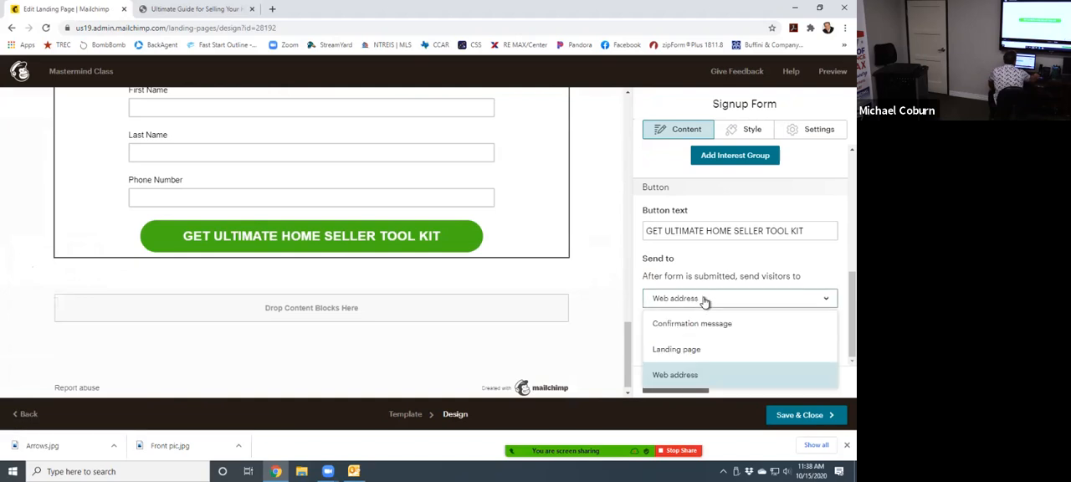
{"action": "left_click", "coordinate": [684, 352]}
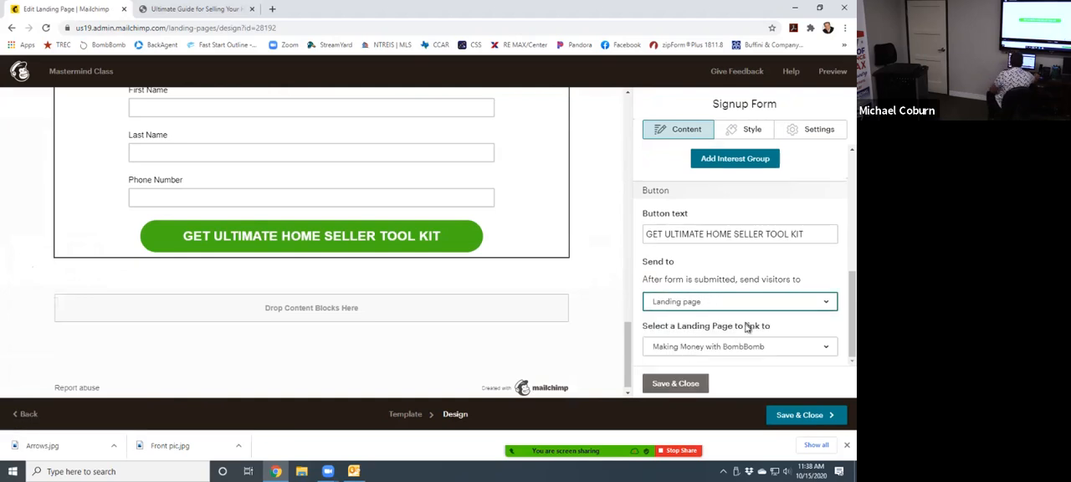
{"action": "left_click", "coordinate": [744, 355]}
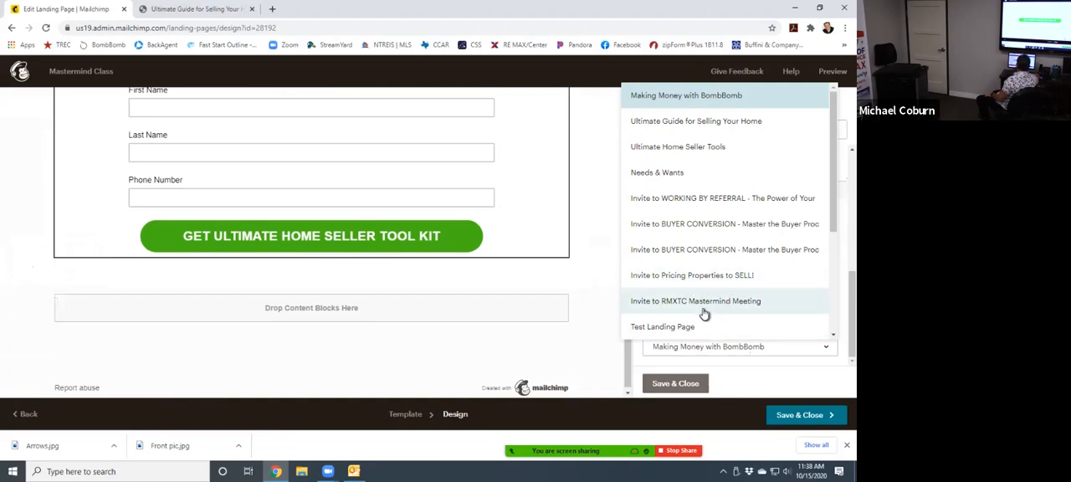
{"action": "left_click", "coordinate": [695, 149]}
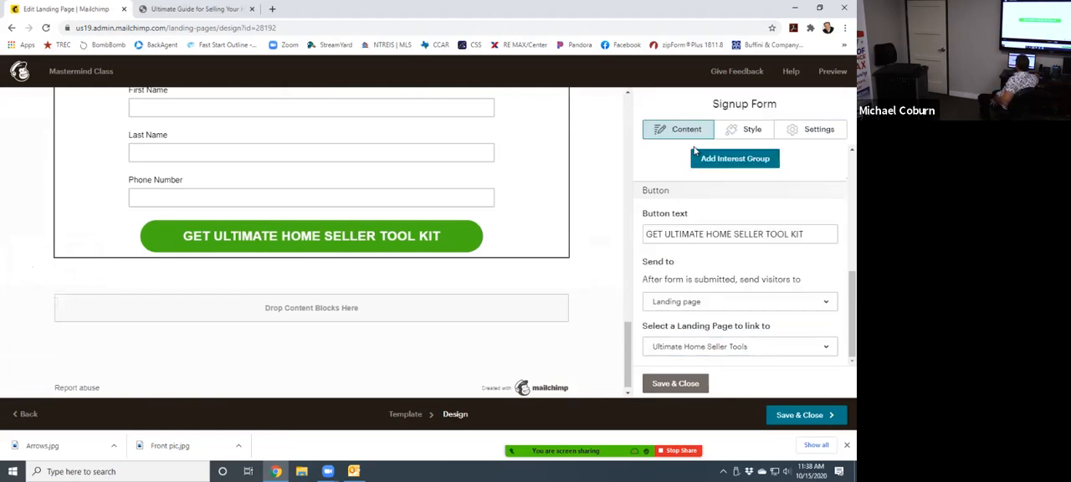
{"action": "left_click", "coordinate": [674, 384]}
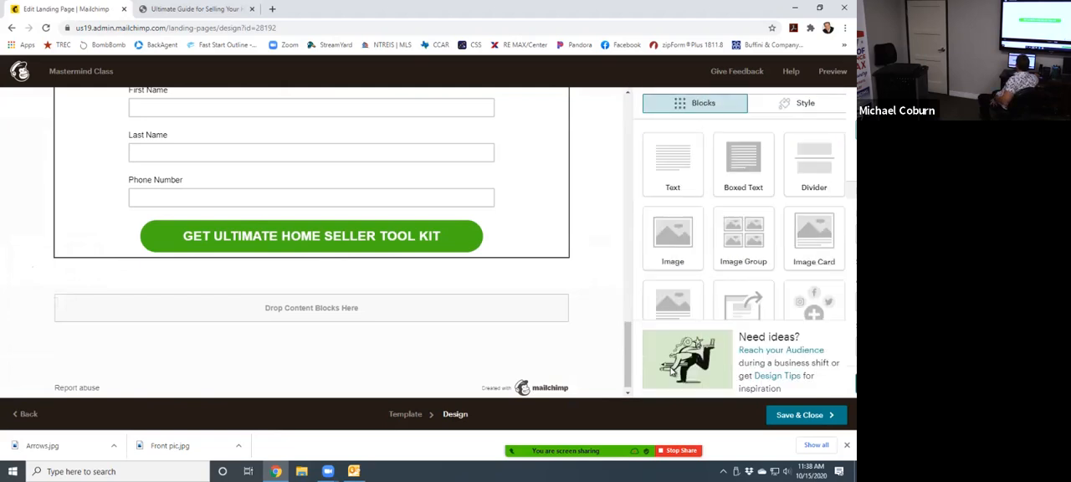
{"action": "scroll", "coordinate": [462, 348], "scroll_direction": "up", "scroll_amount": 5}
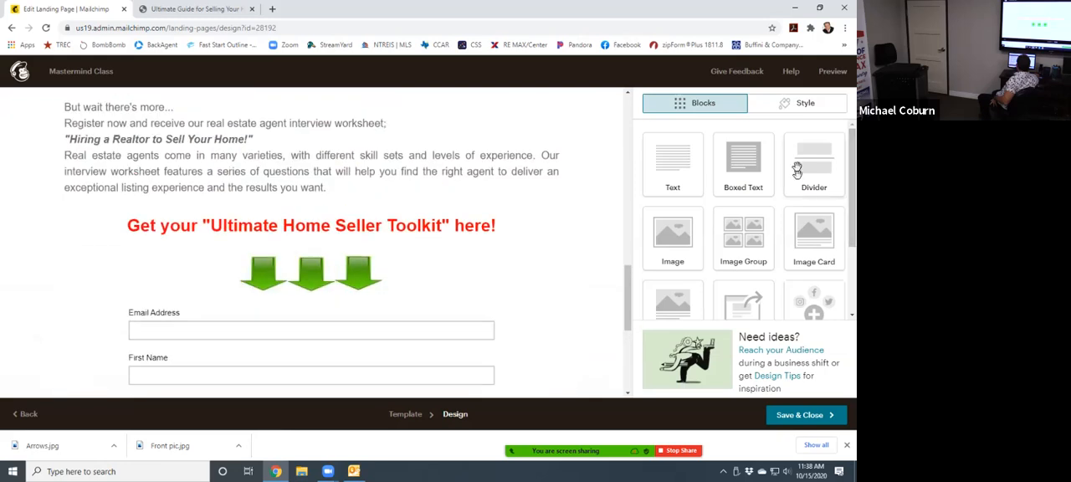
{"action": "left_click", "coordinate": [781, 416]}
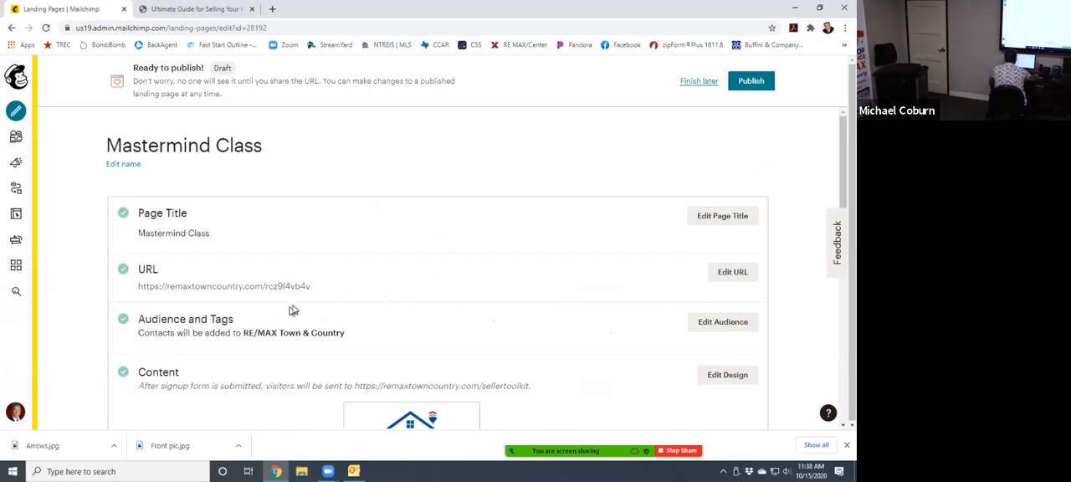
- Try to save mastermind-class as the landing page's URL path on the custom domain remaxtowncountry.com
{"action": "left_click_drag", "start_coordinate": [311, 287], "coordinate": [122, 286]}
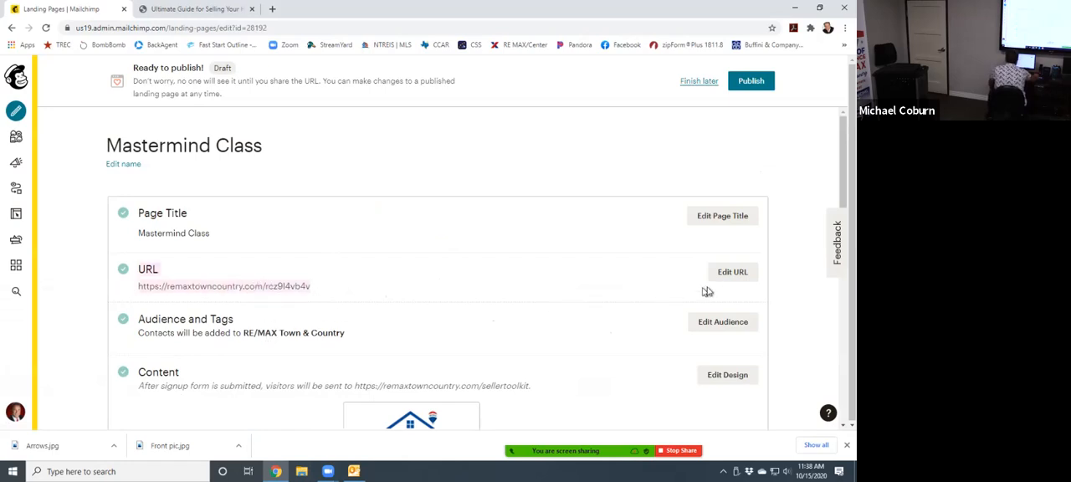
{"action": "left_click", "coordinate": [733, 272]}
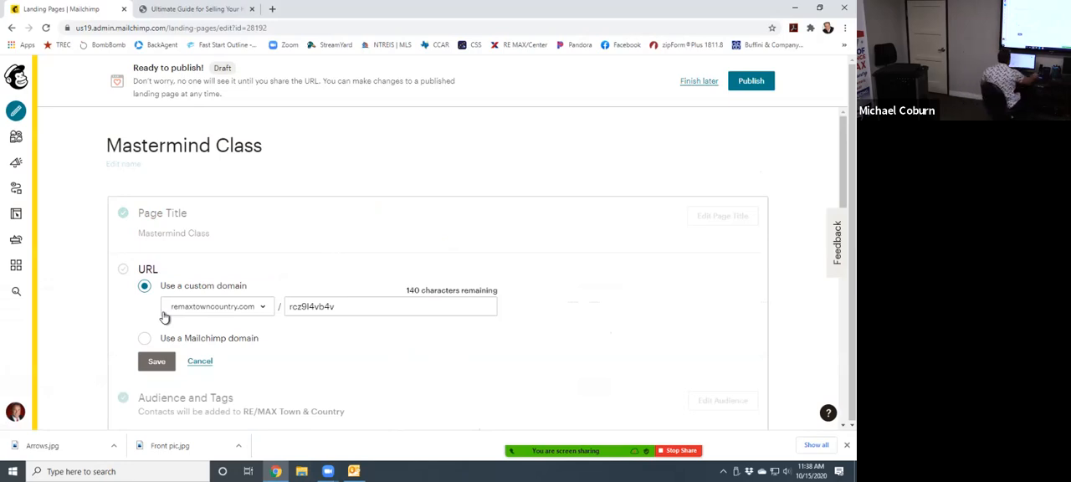
{"action": "double_click", "coordinate": [351, 307]}
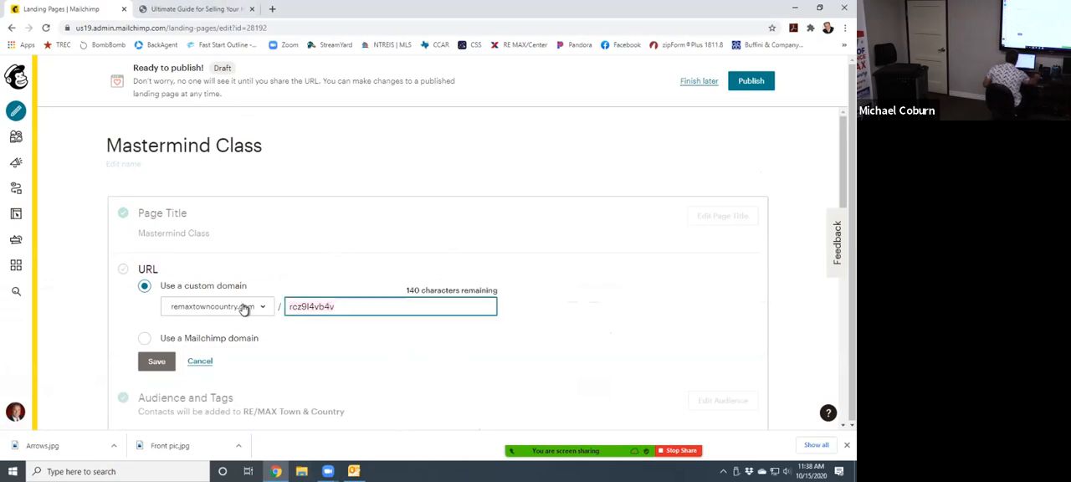
{"action": "type", "text": "mA"}
{"action": "key", "text": "BackSpace"}
{"action": "type", "text": "astermind"}
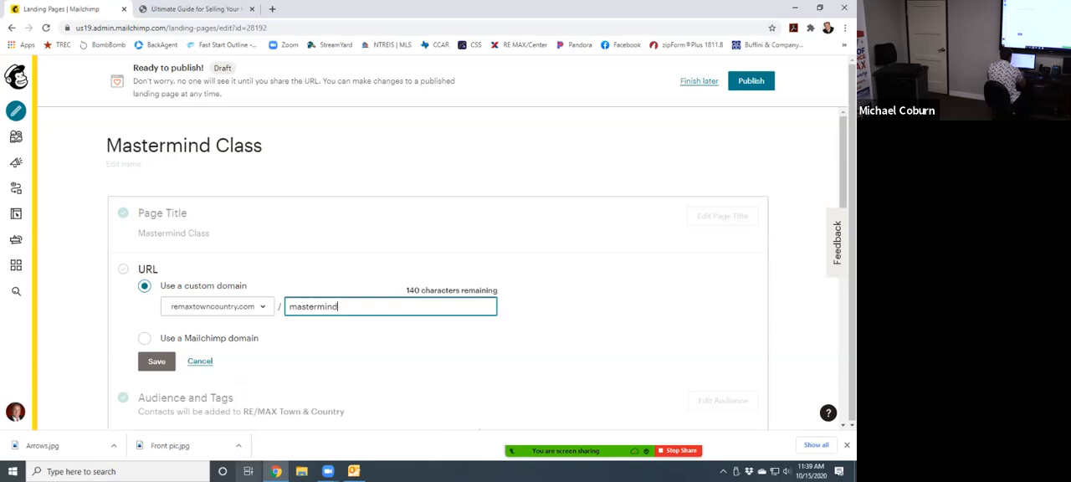
{"action": "type", "text": "-class"}
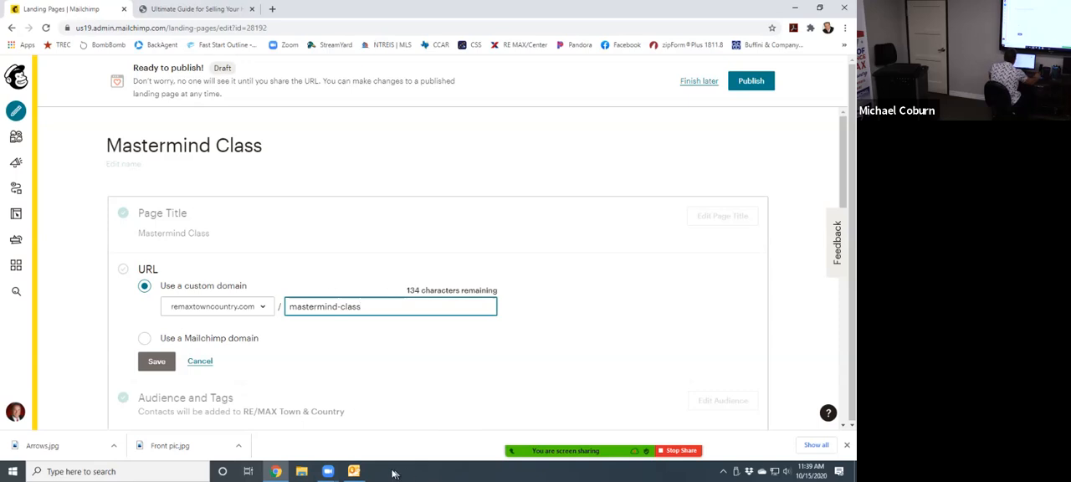
{"action": "left_click", "coordinate": [161, 365]}
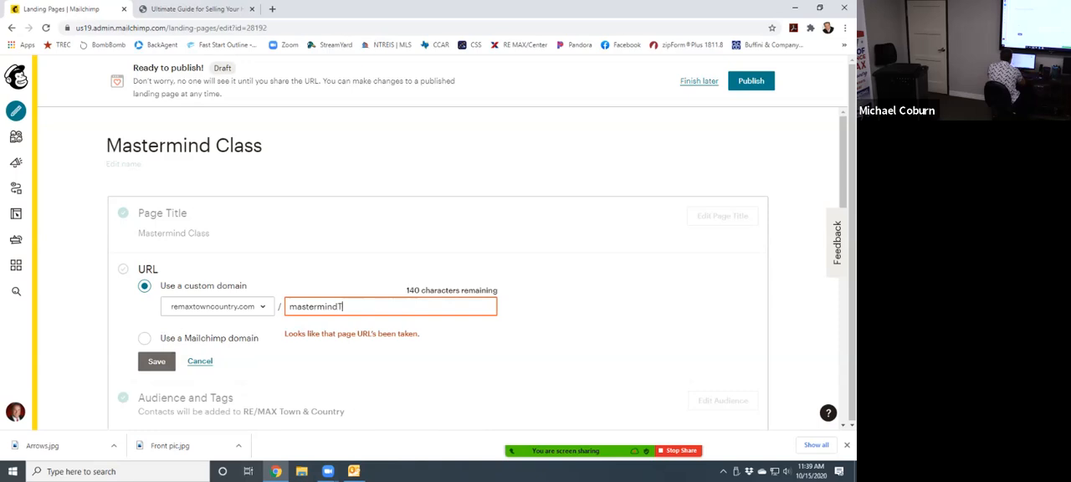
- Save the landing page's custom-domain URL path as mastermindtest and publish the page
{"action": "type", "text": "test"}
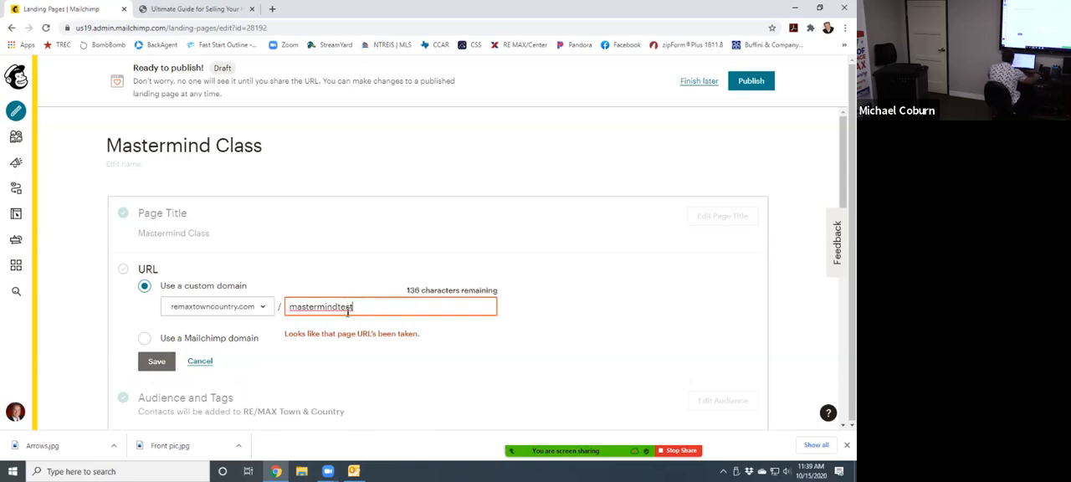
{"action": "left_click", "coordinate": [159, 363]}
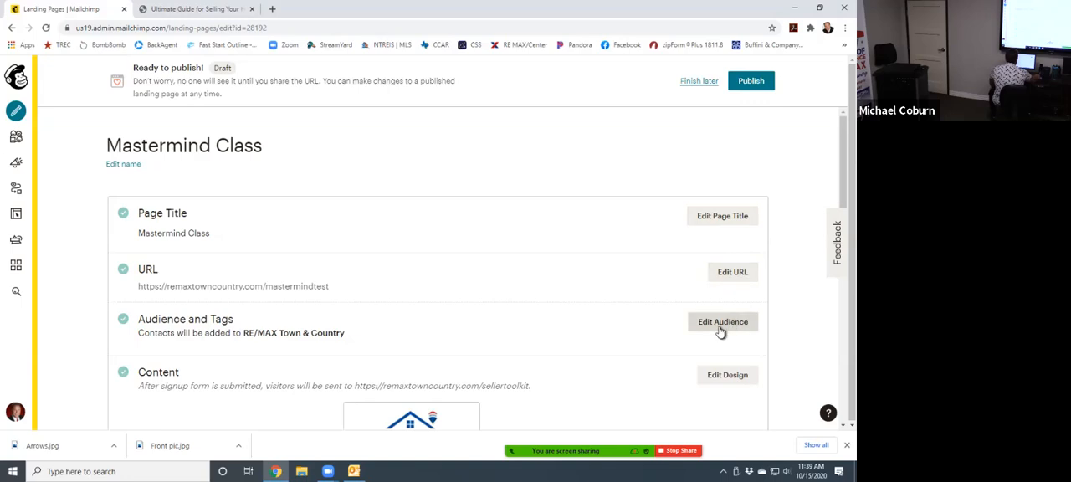
{"action": "scroll", "coordinate": [732, 326], "scroll_direction": "down", "scroll_amount": 2}
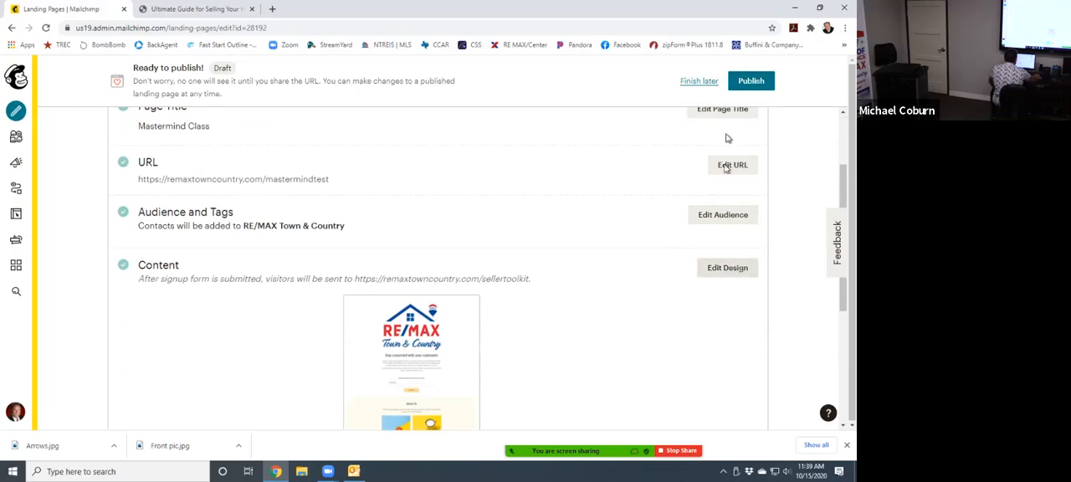
{"action": "left_click", "coordinate": [752, 81]}
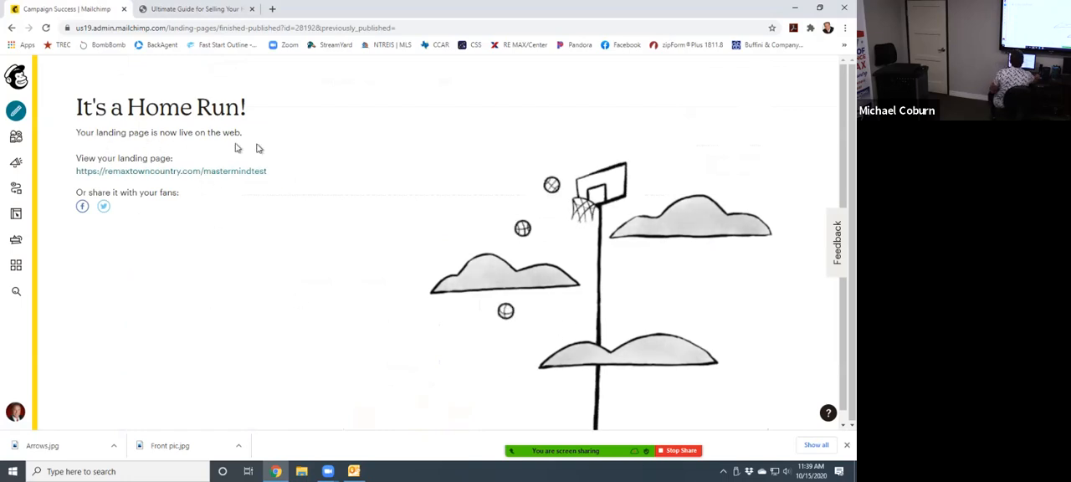
- Copy the published landing page's link and open it in a new browser tab
{"action": "left_click_drag", "start_coordinate": [272, 174], "coordinate": [77, 171]}
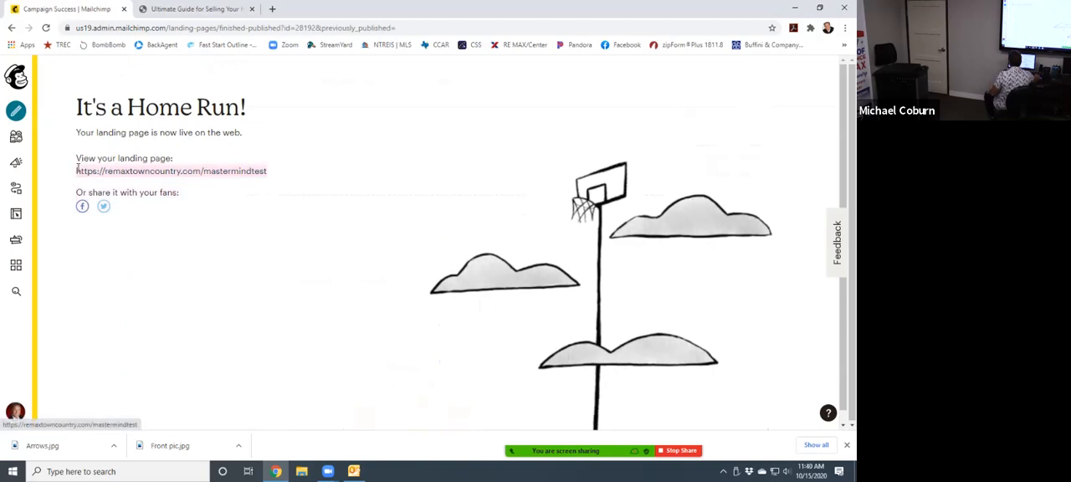
{"action": "right_click", "coordinate": [151, 173]}
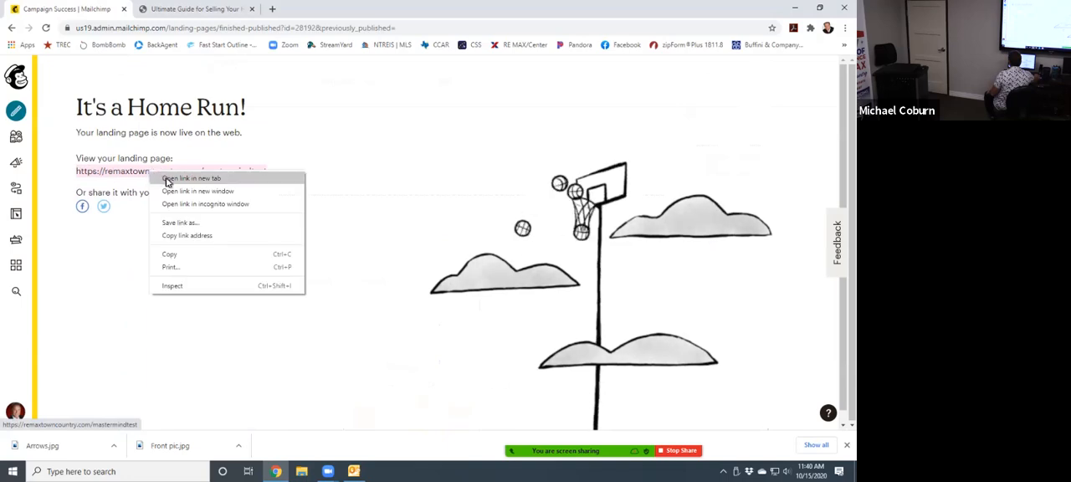
{"action": "left_click", "coordinate": [184, 254]}
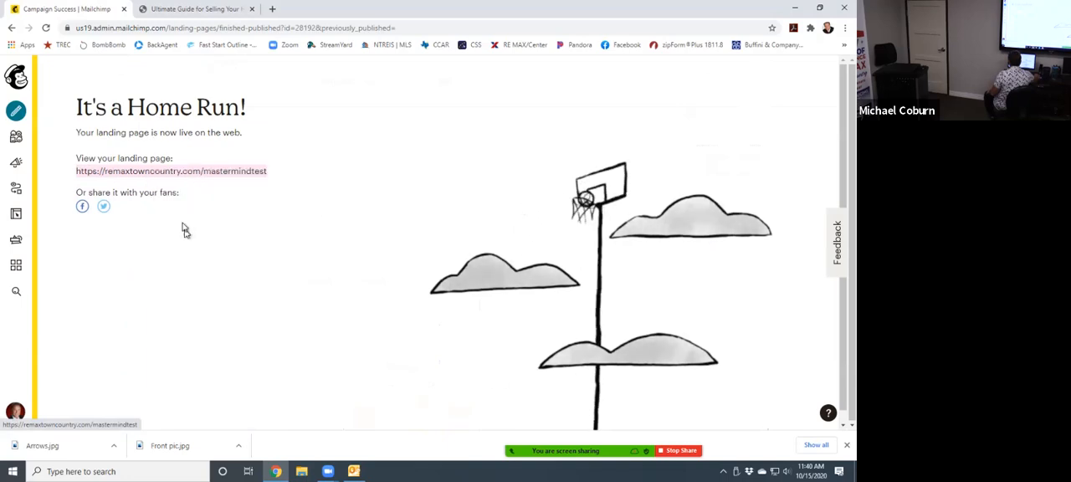
{"action": "left_click", "coordinate": [269, 10]}
{"action": "right_click", "coordinate": [195, 28]}
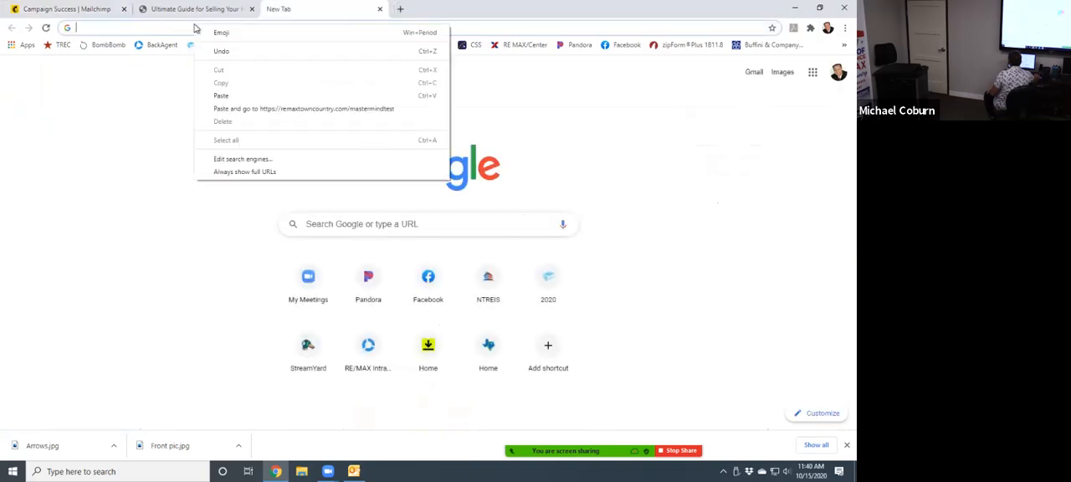
{"action": "left_click", "coordinate": [221, 95]}
{"action": "key", "text": "Return"}
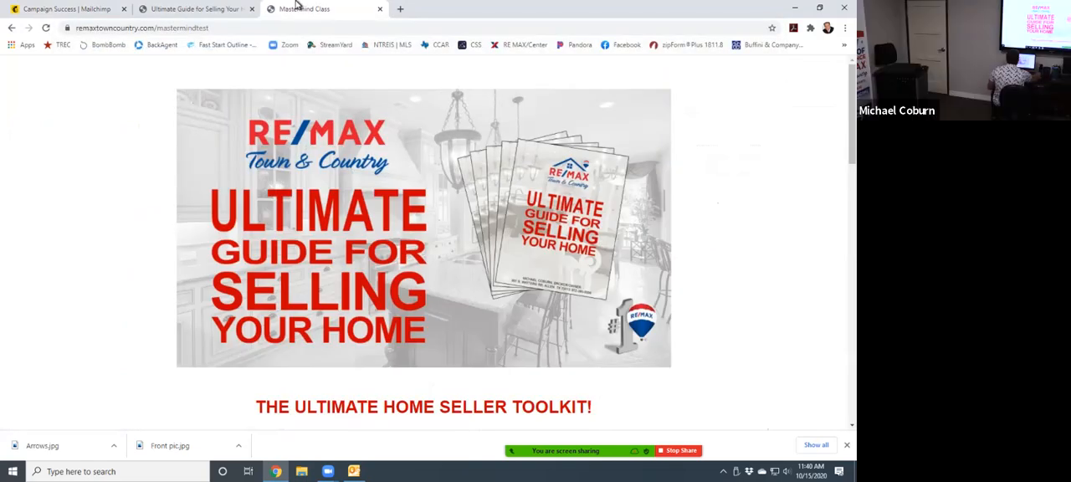
- Fill in the email address, first name and last name on the live page's signup form and submit it
{"action": "scroll", "coordinate": [497, 253], "scroll_direction": "down", "scroll_amount": 8}
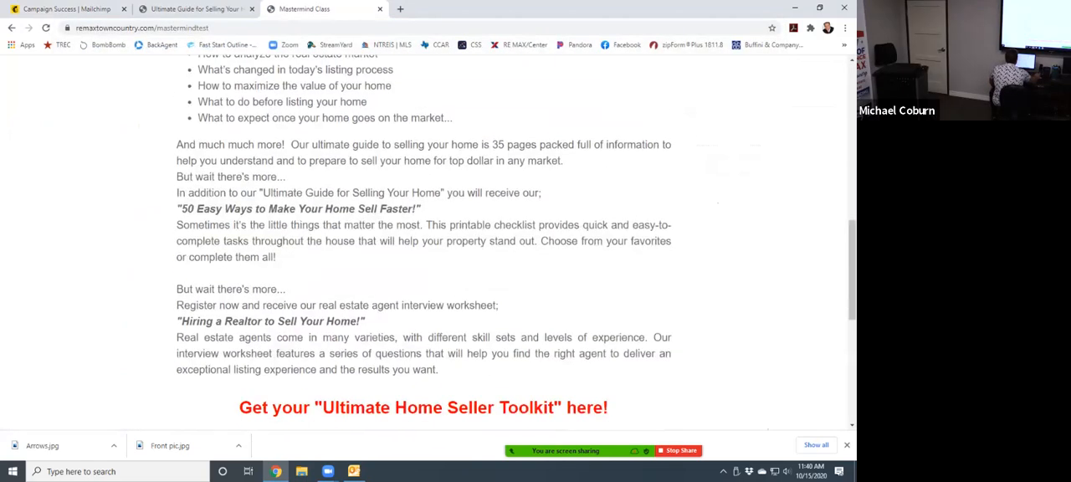
{"action": "scroll", "coordinate": [497, 244], "scroll_direction": "down", "scroll_amount": 4}
{"action": "left_click", "coordinate": [431, 191]}
{"action": "left_click", "coordinate": [316, 216]}
{"action": "left_click", "coordinate": [299, 236]}
{"action": "type", "text": "m"}
{"action": "left_click", "coordinate": [252, 285]}
{"action": "type", "text": "c"}
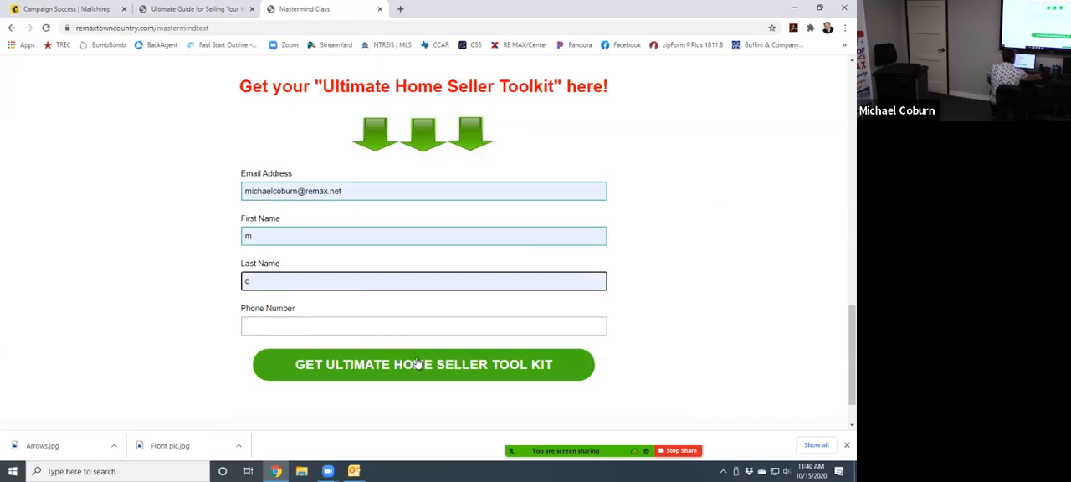
{"action": "left_click", "coordinate": [452, 366]}
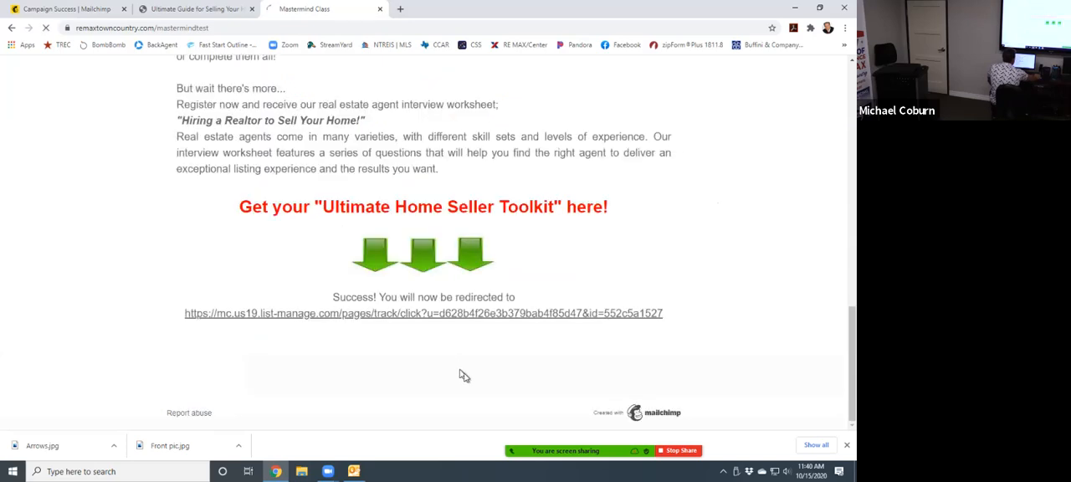
- Review the Ultimate Home Seller Tool Kit page's download links and agent profile, and stop the screen share
{"action": "scroll", "coordinate": [473, 377], "scroll_direction": "down", "scroll_amount": 10}
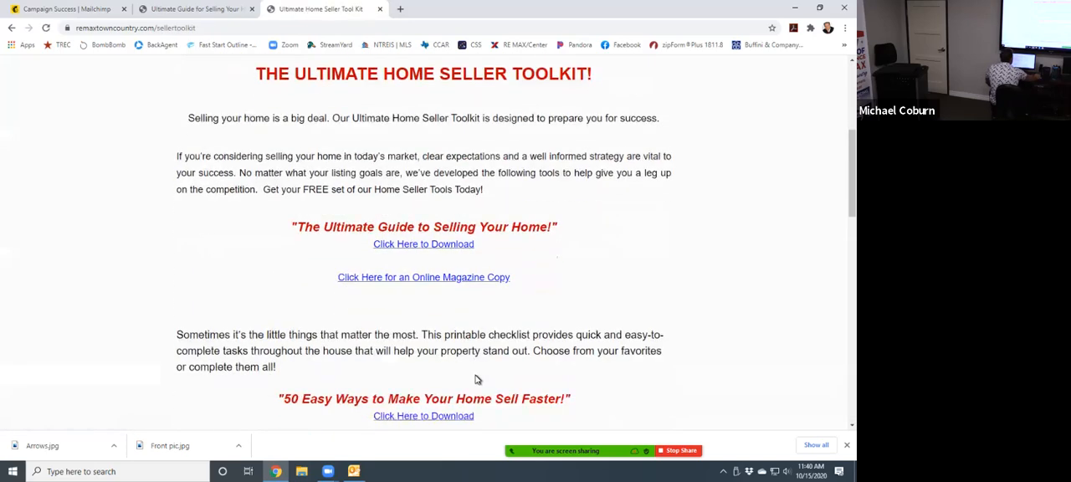
{"action": "scroll", "coordinate": [486, 393], "scroll_direction": "down", "scroll_amount": 3}
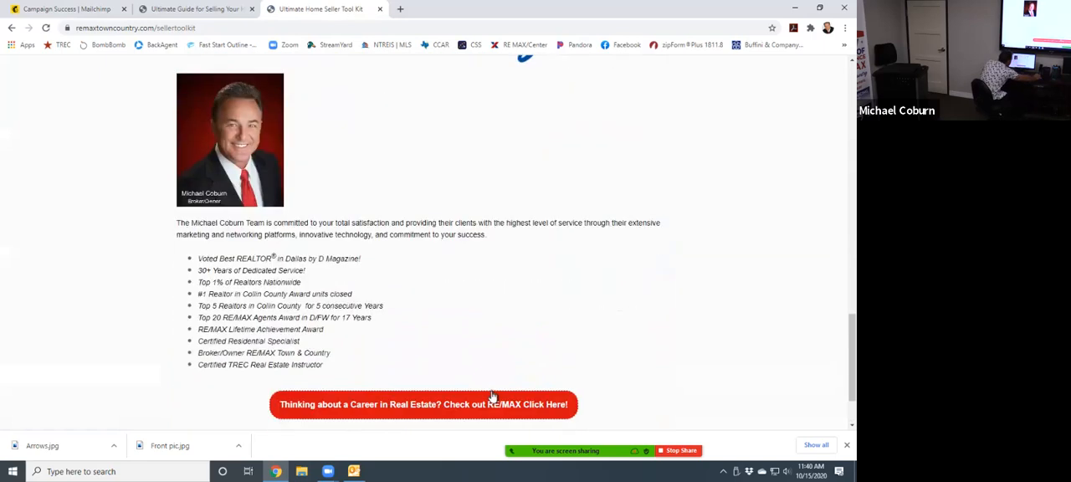
{"action": "scroll", "coordinate": [490, 395], "scroll_direction": "up", "scroll_amount": 5}
{"action": "scroll", "coordinate": [492, 395], "scroll_direction": "up", "scroll_amount": 10}
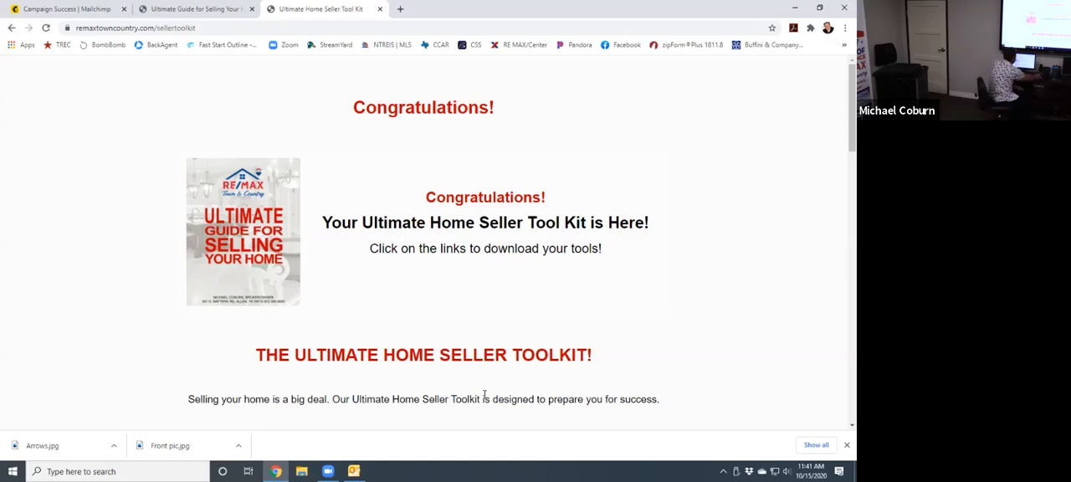
{"action": "scroll", "coordinate": [477, 280], "scroll_direction": "down", "scroll_amount": 4}
{"action": "scroll", "coordinate": [477, 280], "scroll_direction": "up", "scroll_amount": 4}
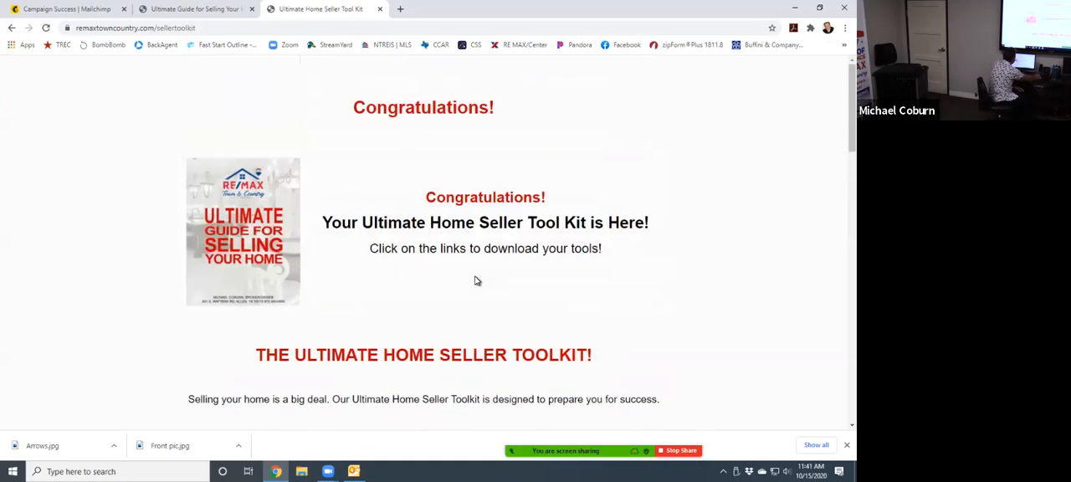
{"action": "left_click", "coordinate": [688, 451]}
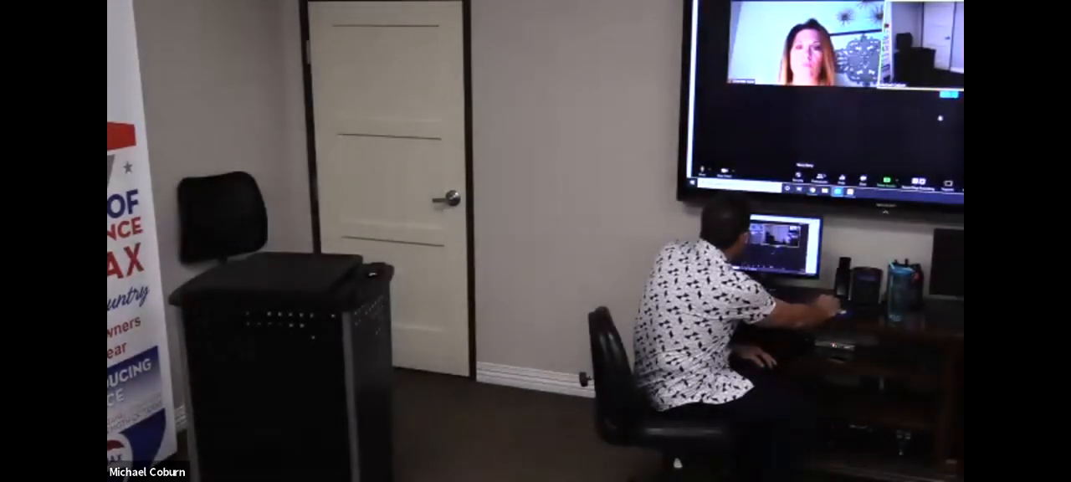
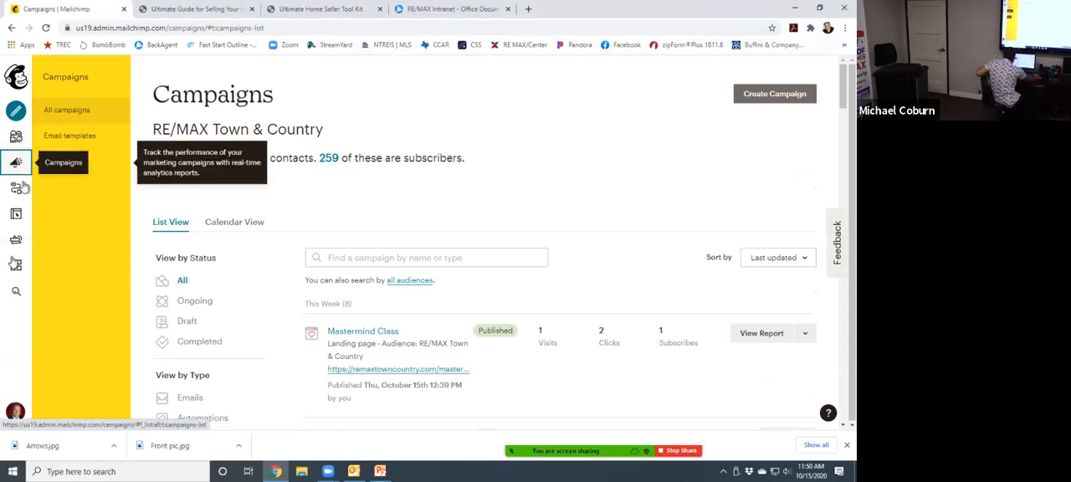
- Open the live Making Money with BombBomb landing page from the campaigns list, look through it and close its tab
{"action": "scroll", "coordinate": [539, 366], "scroll_direction": "down", "scroll_amount": 2}
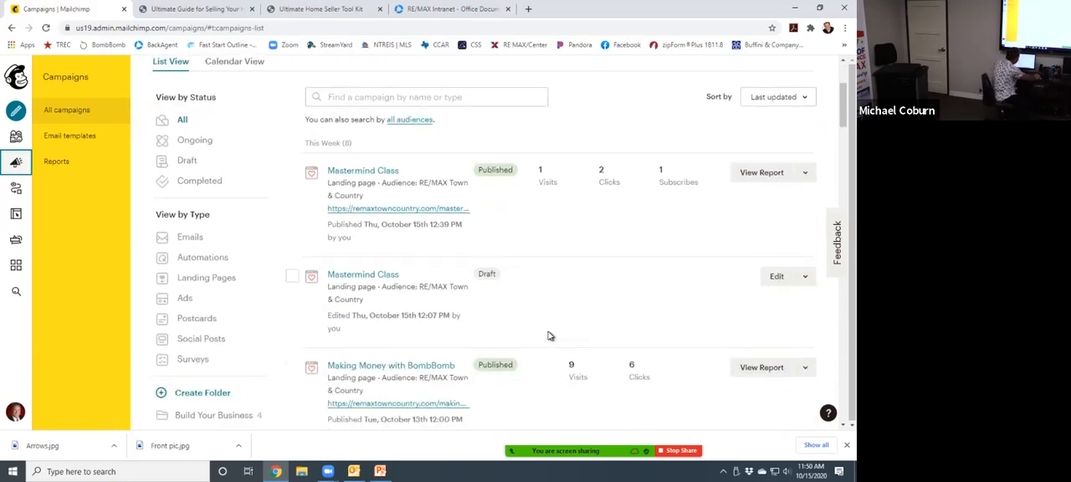
{"action": "scroll", "coordinate": [646, 287], "scroll_direction": "up", "scroll_amount": 1}
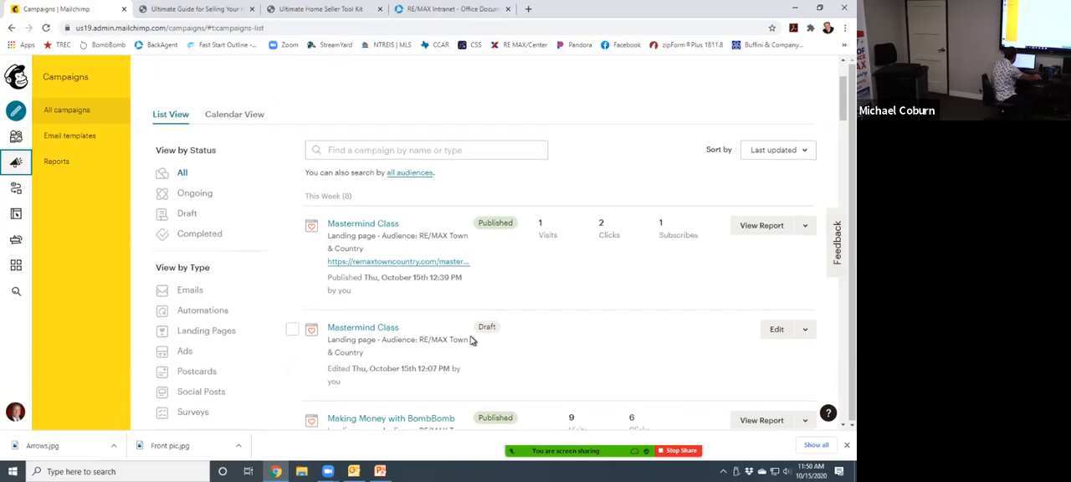
{"action": "scroll", "coordinate": [469, 293], "scroll_direction": "down", "scroll_amount": 2}
{"action": "scroll", "coordinate": [449, 240], "scroll_direction": "down", "scroll_amount": 1}
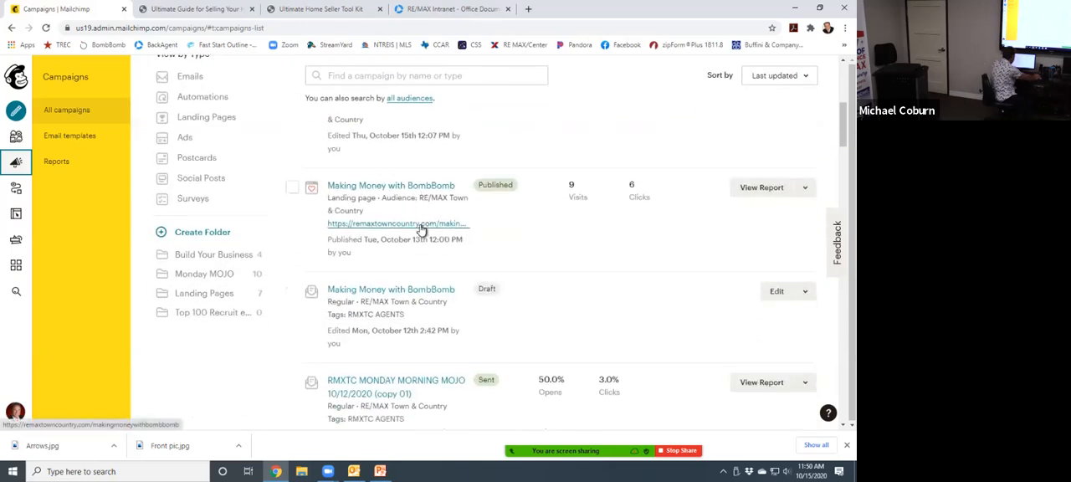
{"action": "left_click", "coordinate": [421, 226]}
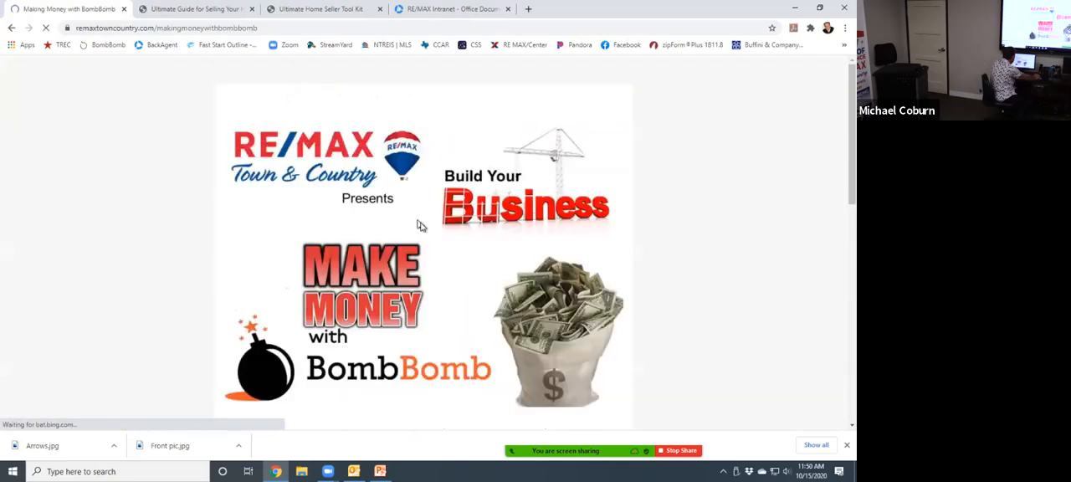
{"action": "scroll", "coordinate": [519, 251], "scroll_direction": "down", "scroll_amount": 15}
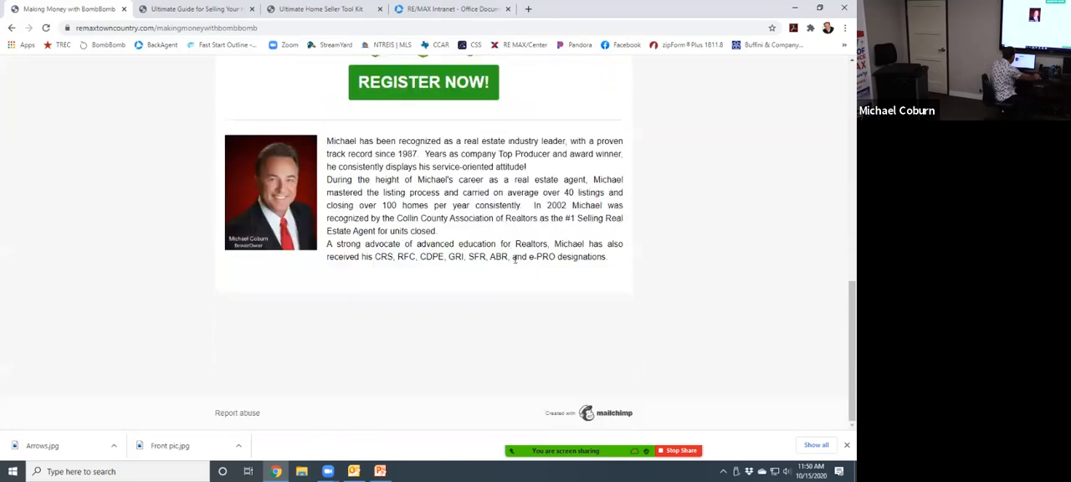
{"action": "scroll", "coordinate": [515, 259], "scroll_direction": "up", "scroll_amount": 15}
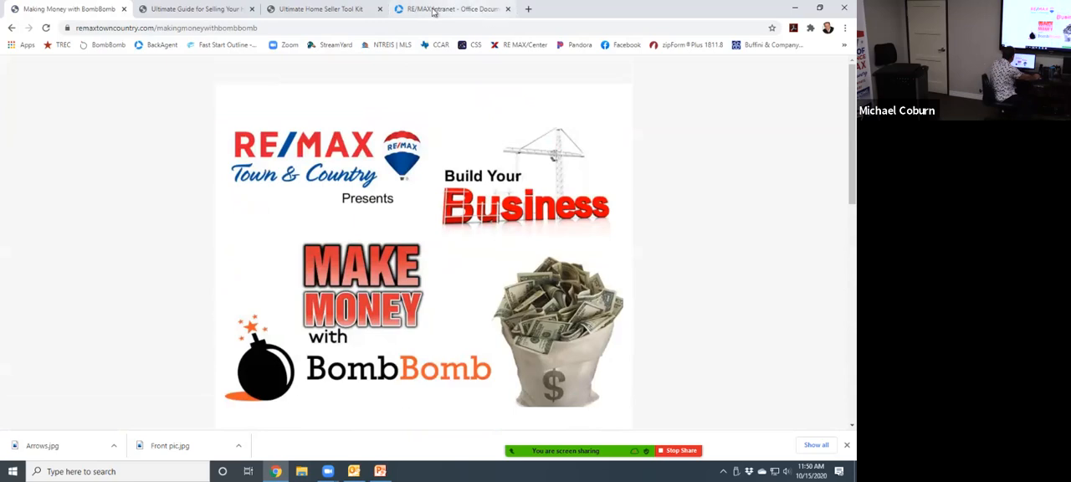
{"action": "left_click", "coordinate": [124, 9]}
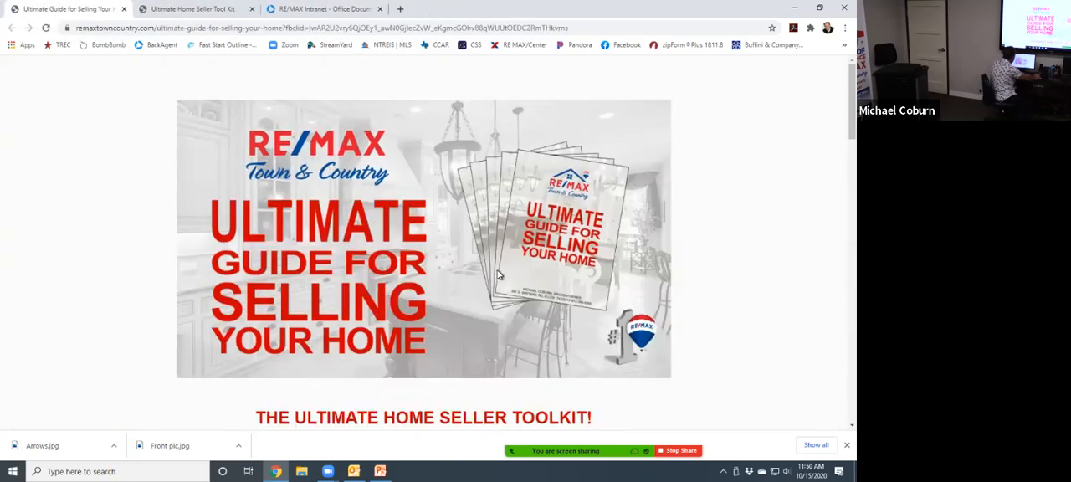
- Reopen Mailchimp in a new browser tab and go to the Campaigns list
{"action": "left_click", "coordinate": [219, 13]}
{"action": "left_click", "coordinate": [316, 9]}
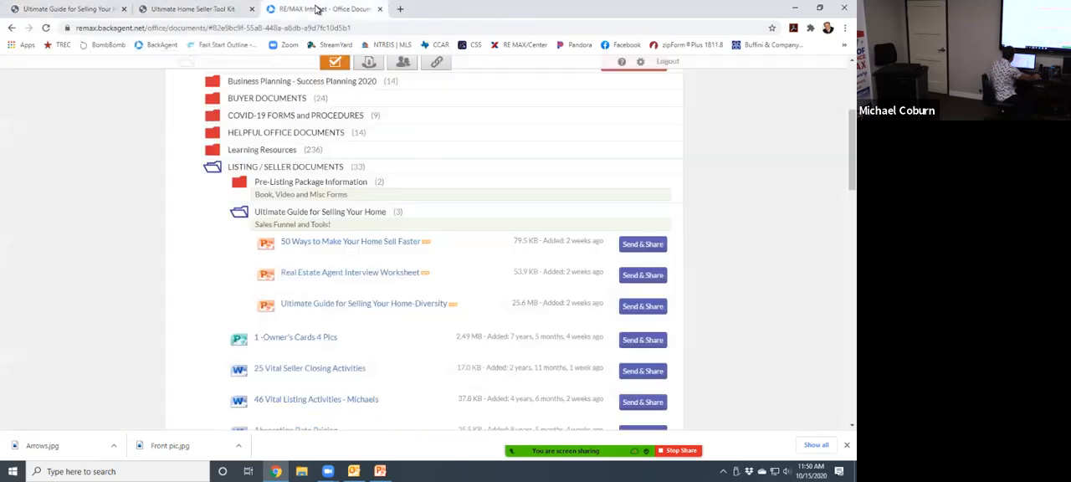
{"action": "left_click", "coordinate": [400, 11]}
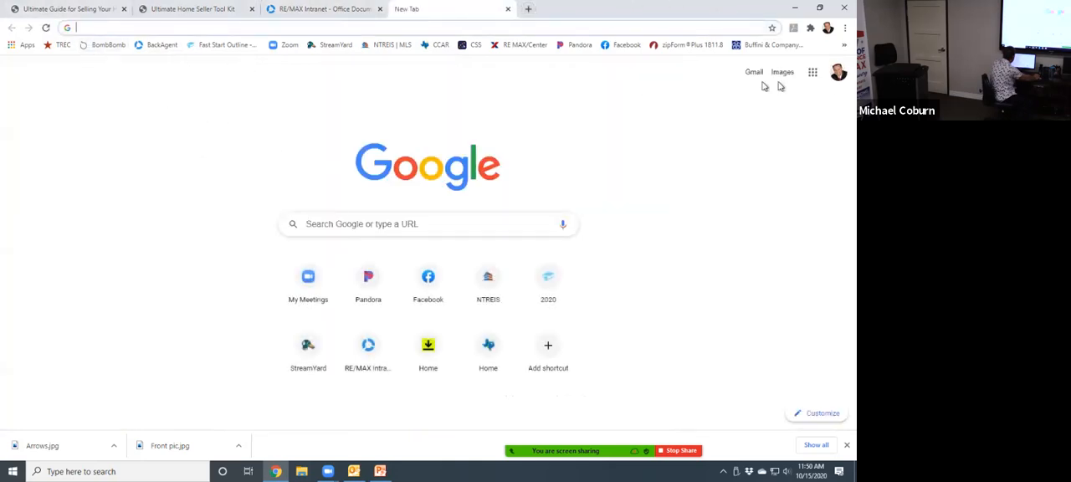
{"action": "type", "text": "MAIL"}
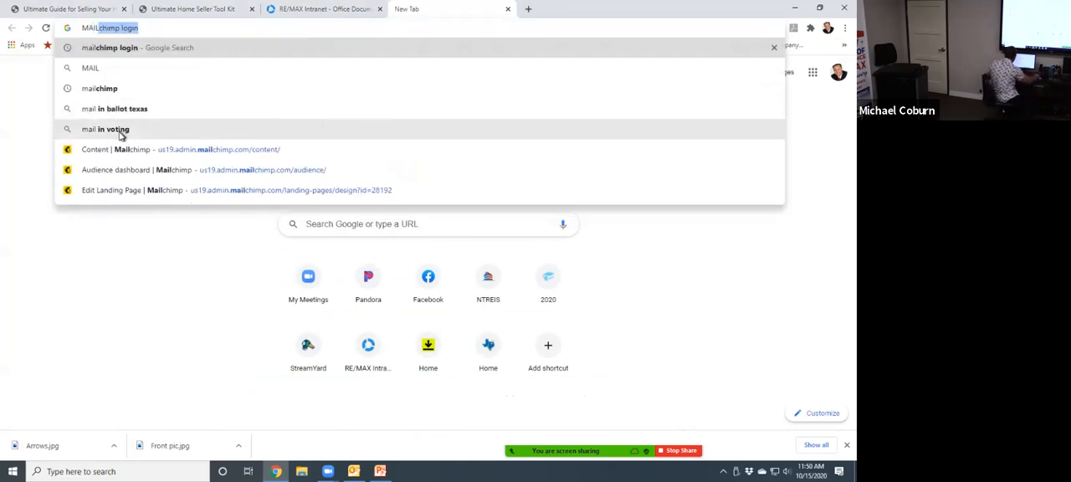
{"action": "left_click", "coordinate": [259, 148]}
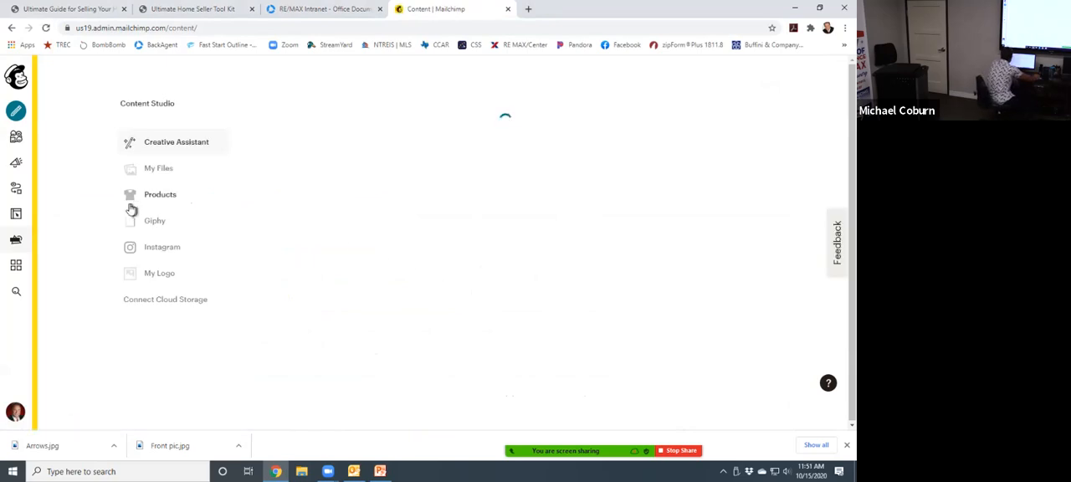
{"action": "left_click", "coordinate": [15, 165]}
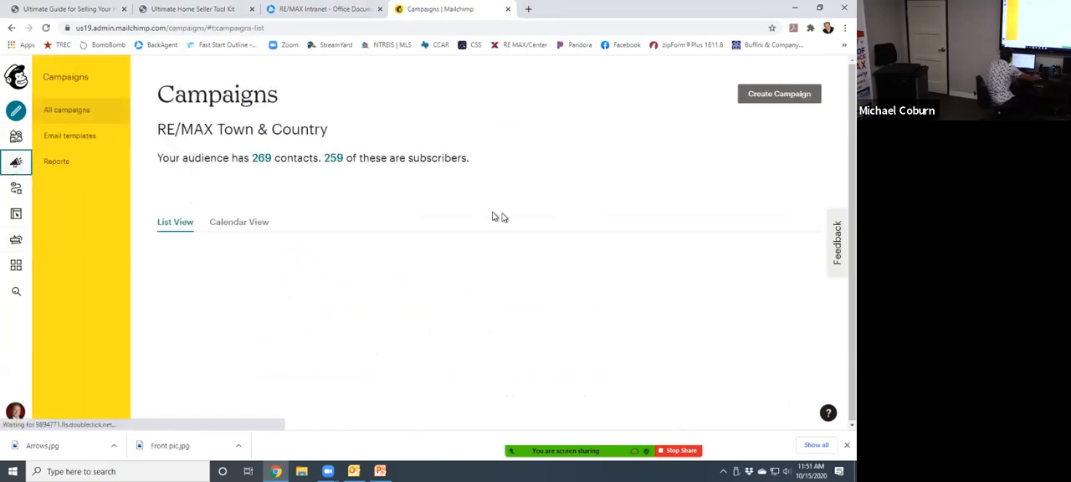
- Look through the campaigns list and the campaigns filed in the Build Your Business, Monday MOJO and Landing Pages folders
{"action": "scroll", "coordinate": [661, 291], "scroll_direction": "down", "scroll_amount": 5}
{"action": "scroll", "coordinate": [624, 187], "scroll_direction": "down", "scroll_amount": 12}
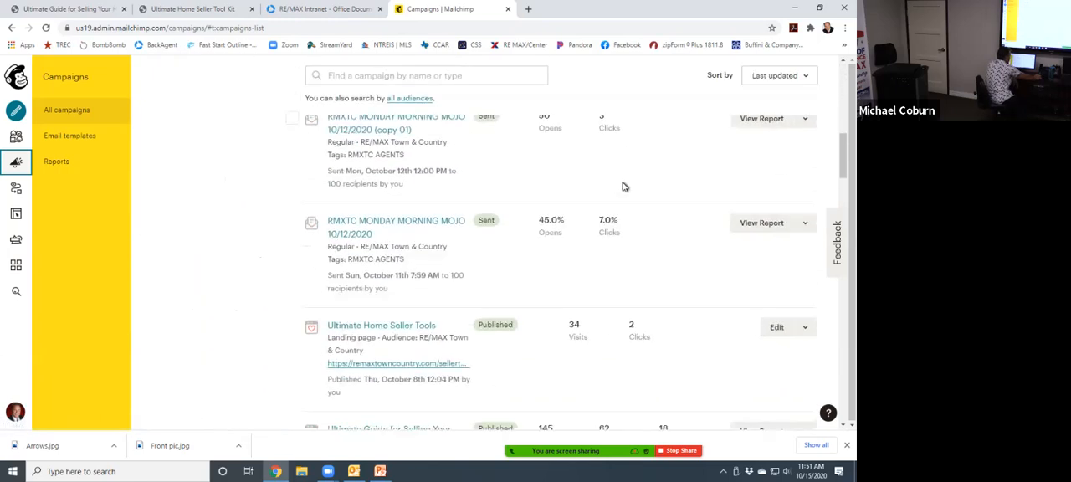
{"action": "scroll", "coordinate": [625, 241], "scroll_direction": "up", "scroll_amount": 15}
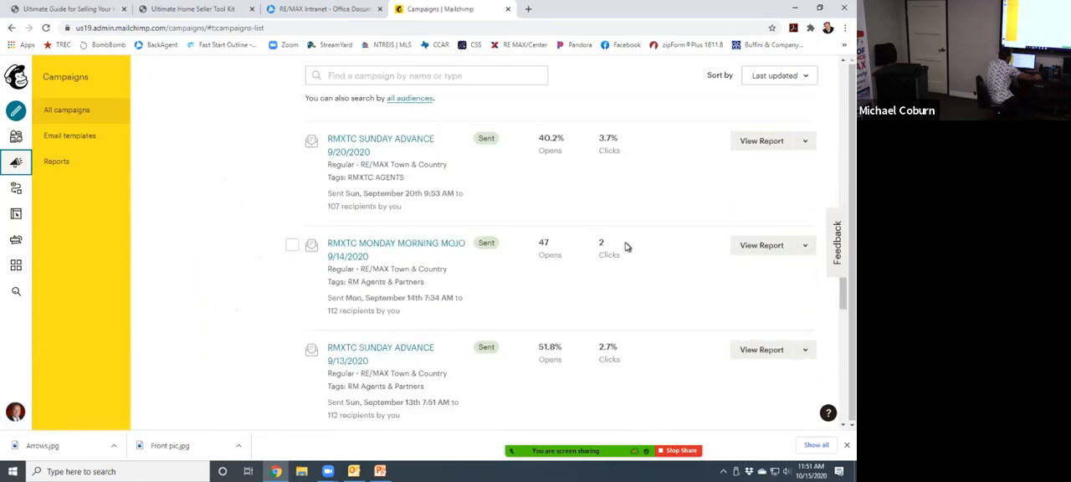
{"action": "scroll", "coordinate": [618, 246], "scroll_direction": "down", "scroll_amount": 4}
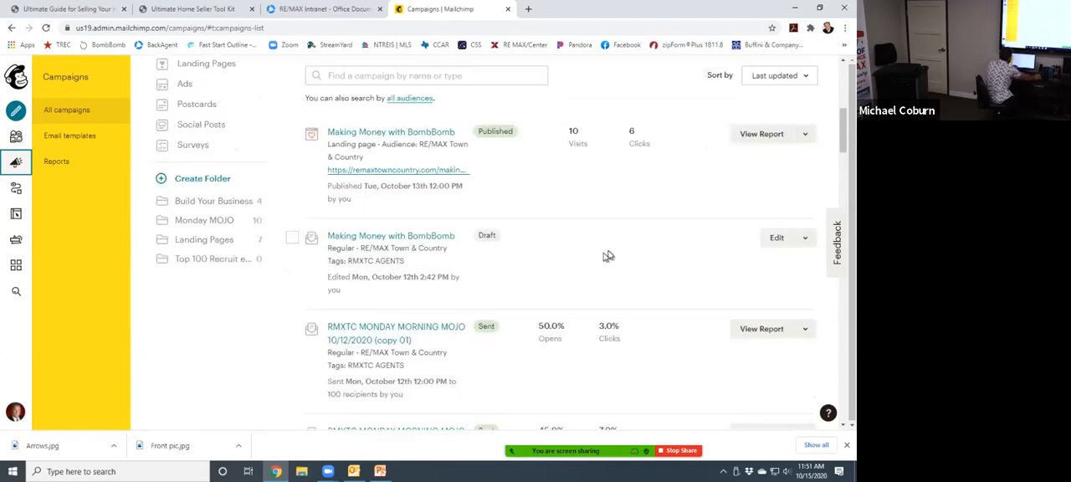
{"action": "left_click", "coordinate": [203, 203]}
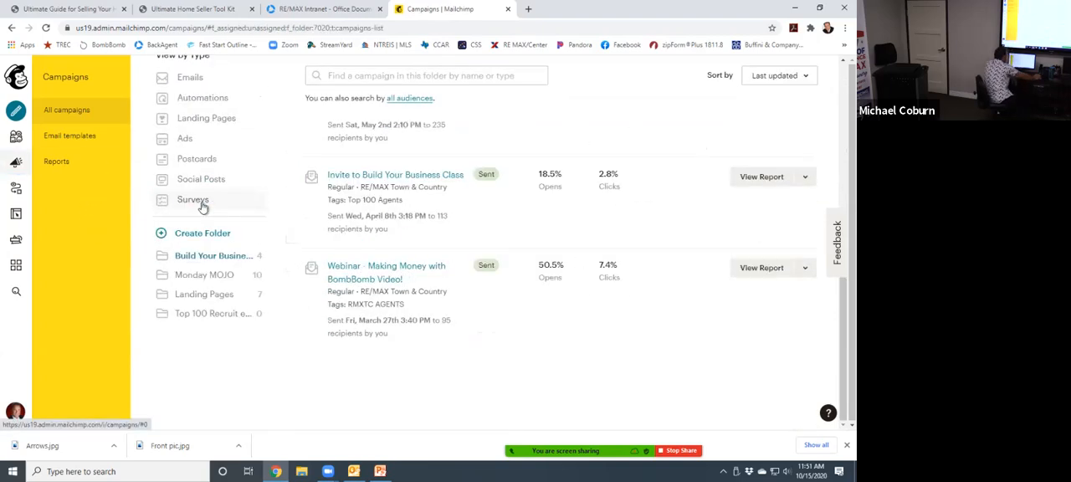
{"action": "left_click", "coordinate": [198, 279]}
{"action": "scroll", "coordinate": [536, 281], "scroll_direction": "down", "scroll_amount": 1}
{"action": "scroll", "coordinate": [469, 322], "scroll_direction": "up", "scroll_amount": 1}
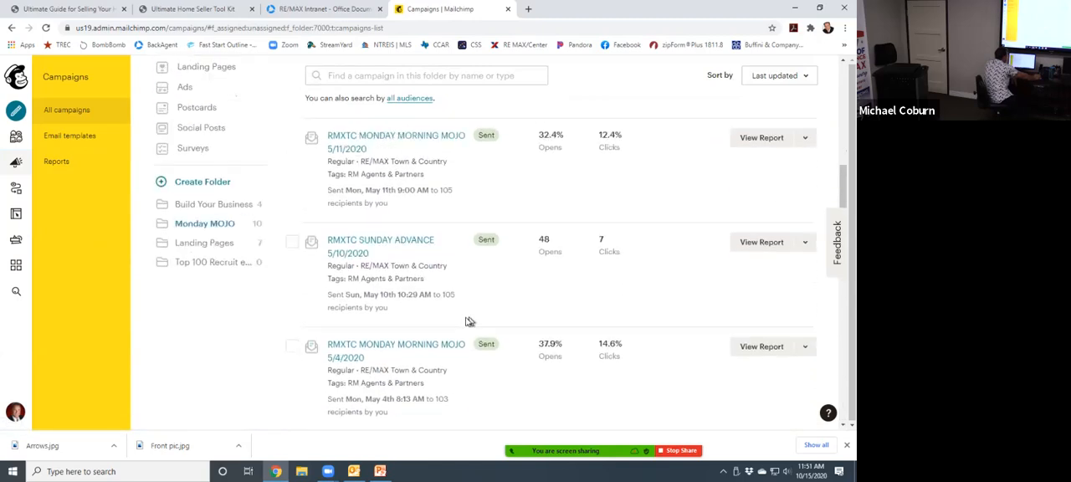
{"action": "scroll", "coordinate": [469, 321], "scroll_direction": "up", "scroll_amount": 1}
{"action": "left_click", "coordinate": [215, 298]}
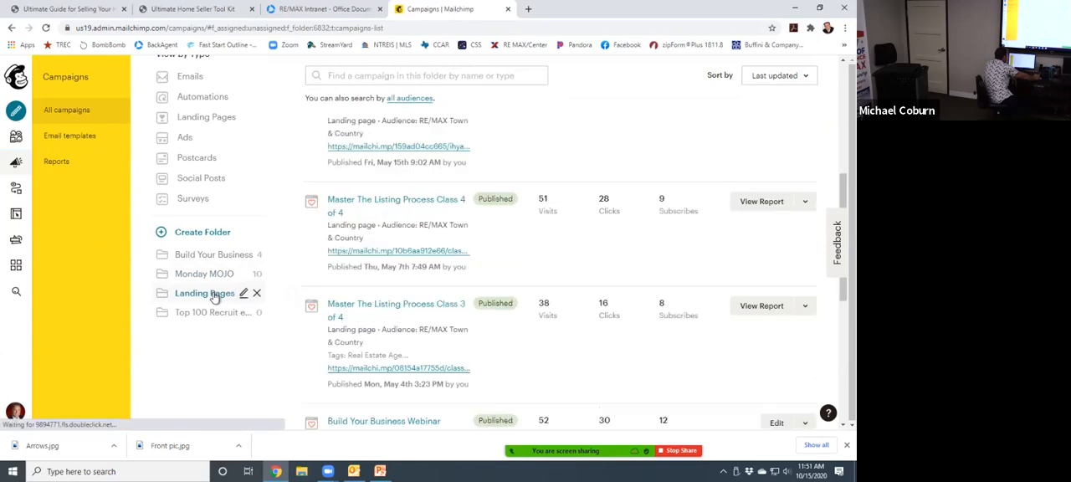
{"action": "scroll", "coordinate": [438, 276], "scroll_direction": "down", "scroll_amount": 3}
{"action": "scroll", "coordinate": [433, 265], "scroll_direction": "up", "scroll_amount": 4}
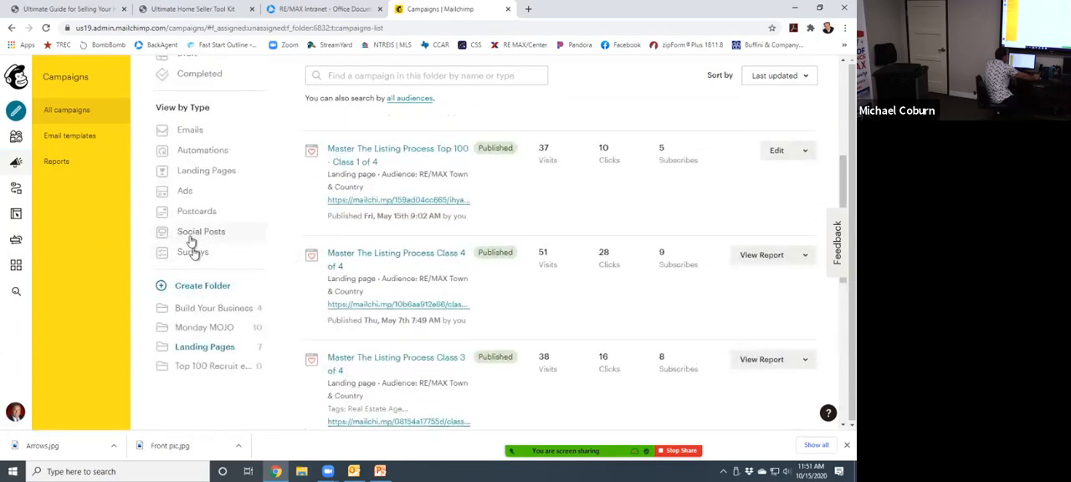
{"action": "scroll", "coordinate": [218, 170], "scroll_direction": "up", "scroll_amount": 2}
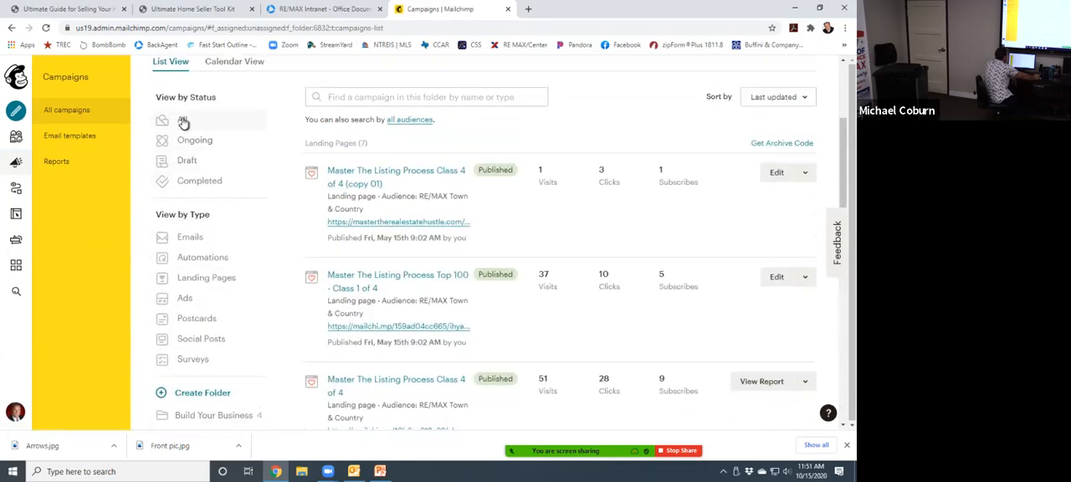
- List all campaigns regardless of folder, look through them and stop the screen share
{"action": "left_click", "coordinate": [184, 122]}
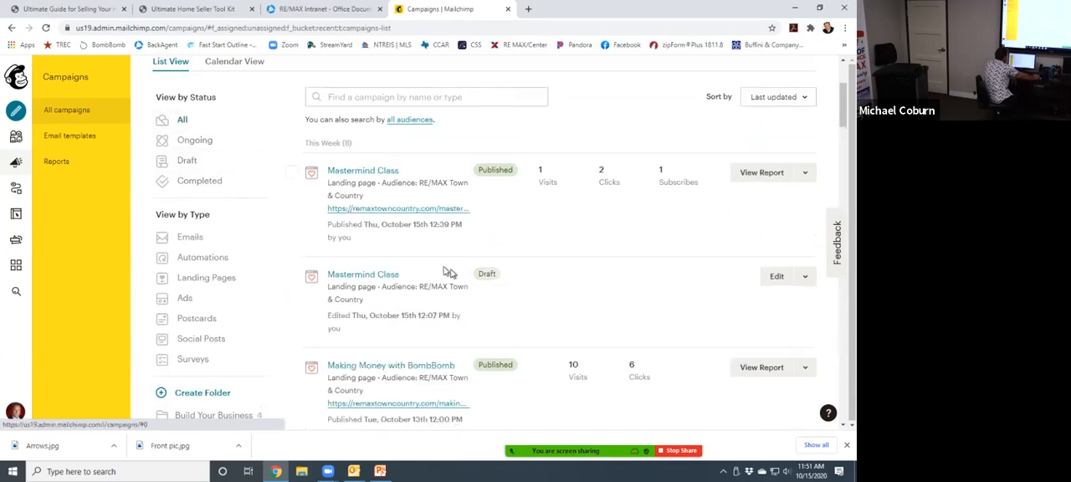
{"action": "scroll", "coordinate": [450, 273], "scroll_direction": "down", "scroll_amount": 15}
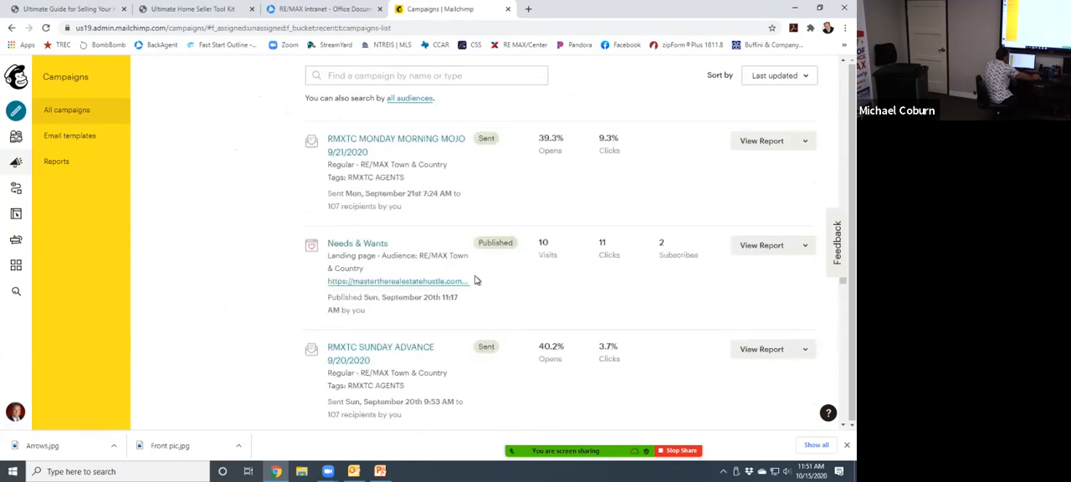
{"action": "scroll", "coordinate": [468, 272], "scroll_direction": "up", "scroll_amount": 10}
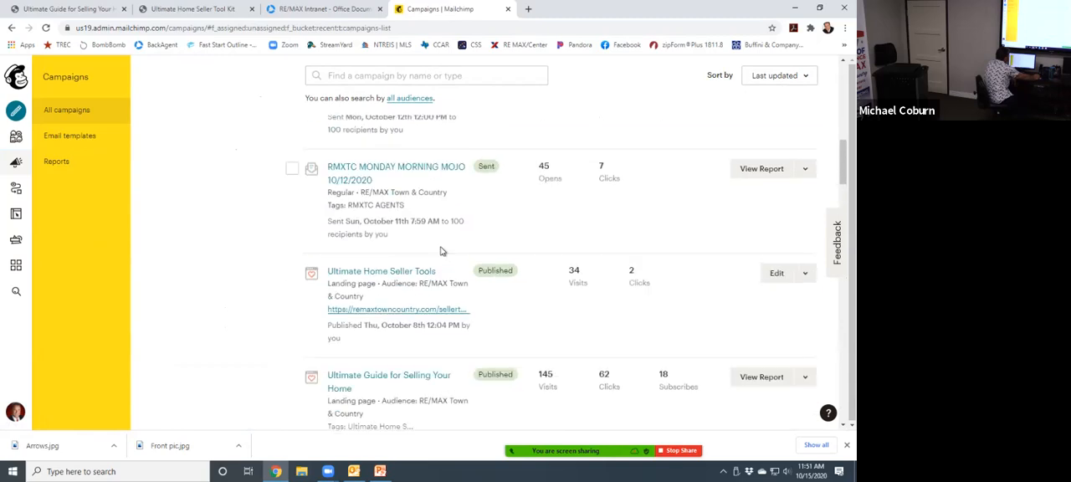
{"action": "scroll", "coordinate": [442, 251], "scroll_direction": "up", "scroll_amount": 8}
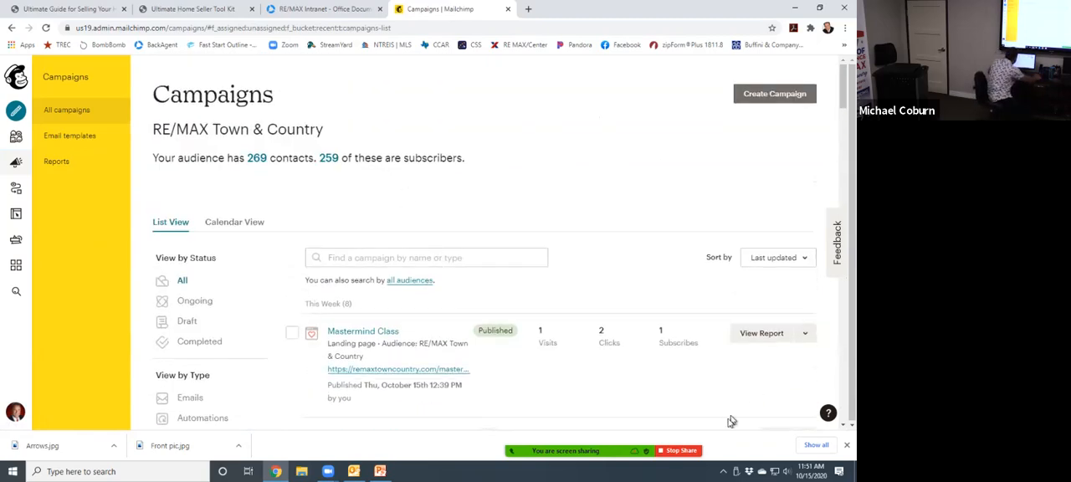
{"action": "left_click", "coordinate": [674, 451]}
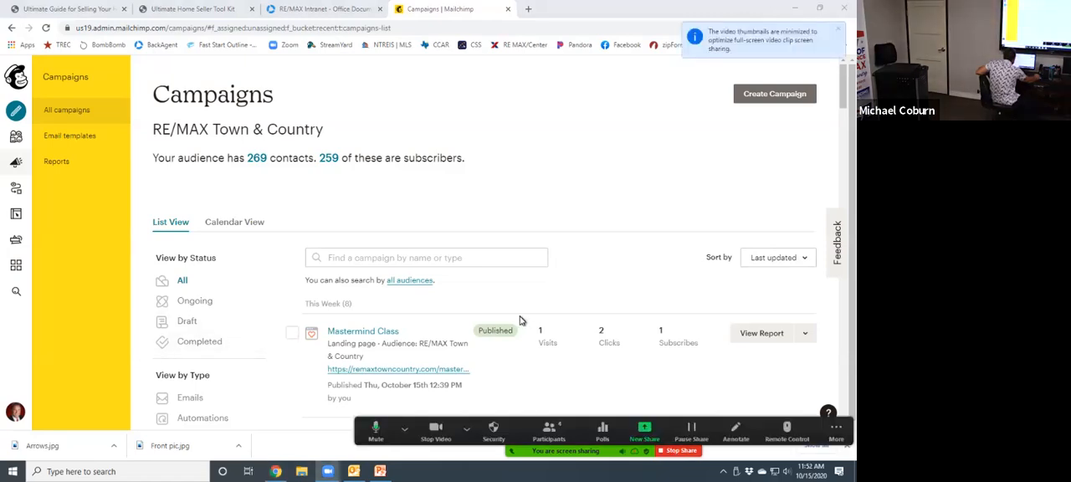
- Unpublish the published Mastermind Class landing page, entering UNPUBLISH as confirmation
{"action": "scroll", "coordinate": [519, 321], "scroll_direction": "down", "scroll_amount": 5}
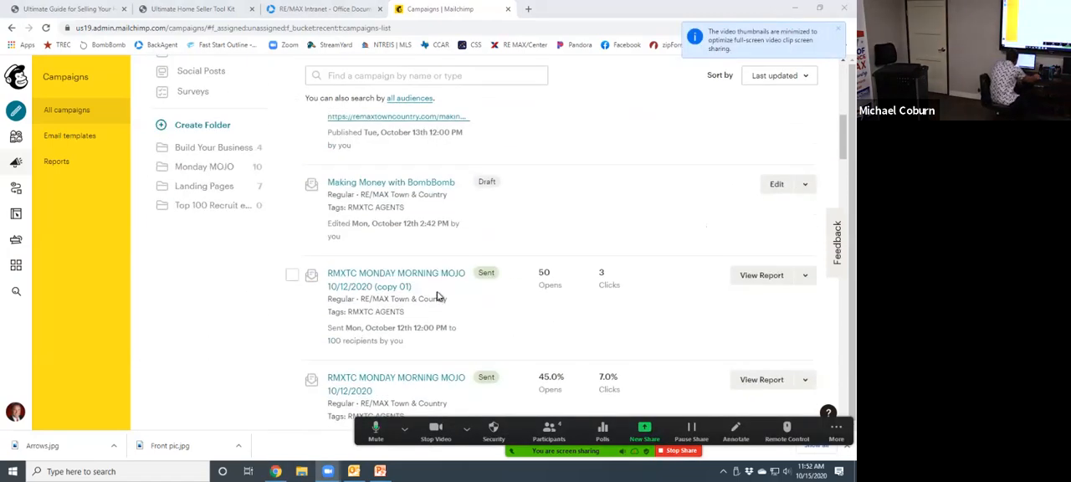
{"action": "scroll", "coordinate": [437, 296], "scroll_direction": "up", "scroll_amount": 2}
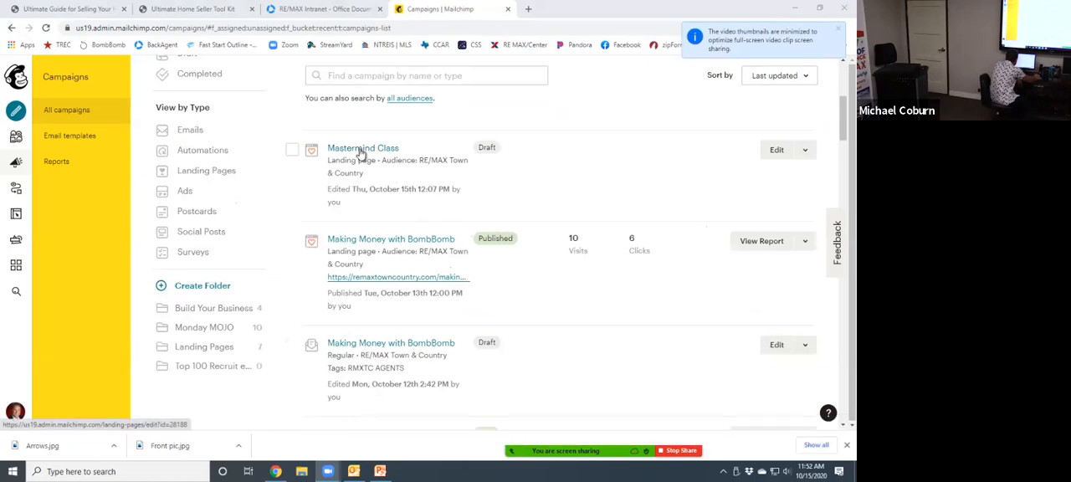
{"action": "scroll", "coordinate": [427, 247], "scroll_direction": "up", "scroll_amount": 1}
{"action": "scroll", "coordinate": [427, 247], "scroll_direction": "up", "scroll_amount": 2}
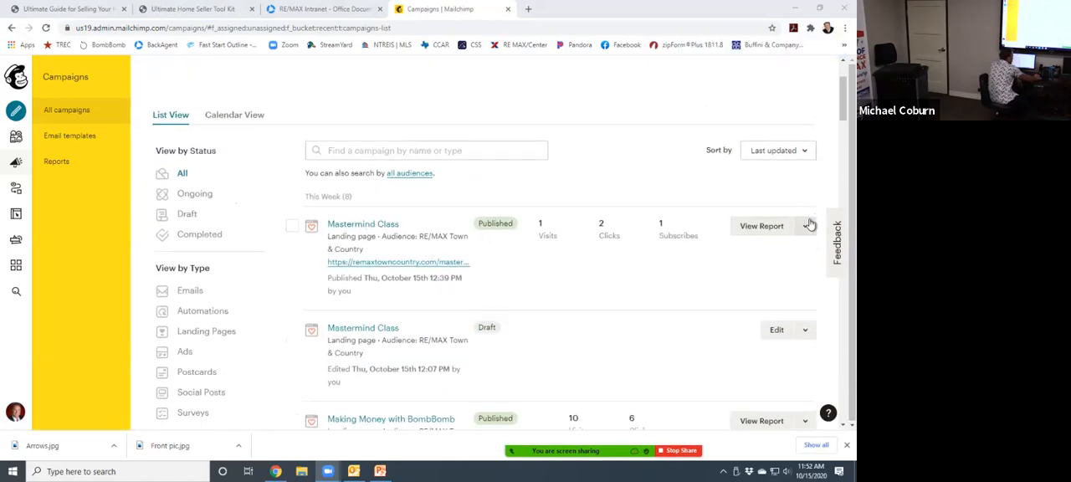
{"action": "left_click", "coordinate": [806, 226]}
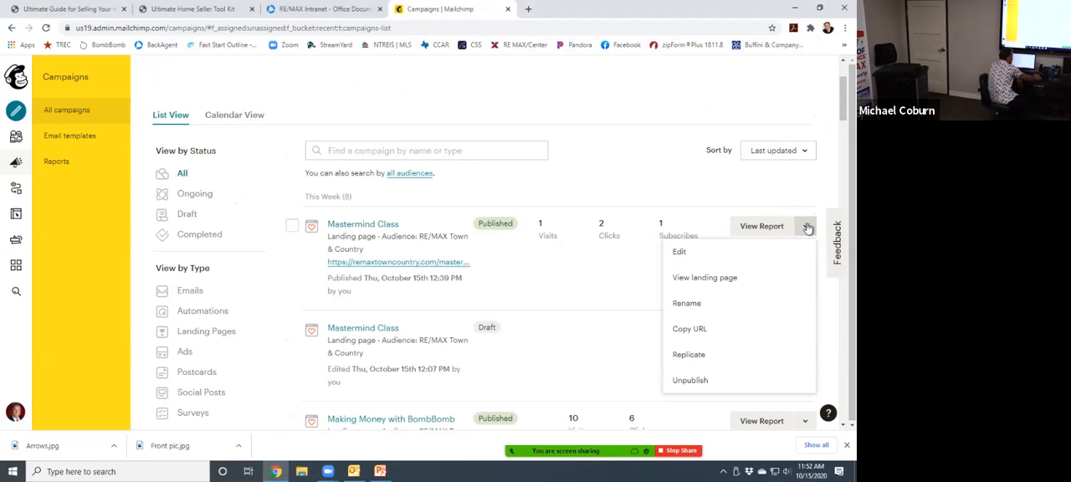
{"action": "left_click", "coordinate": [690, 381]}
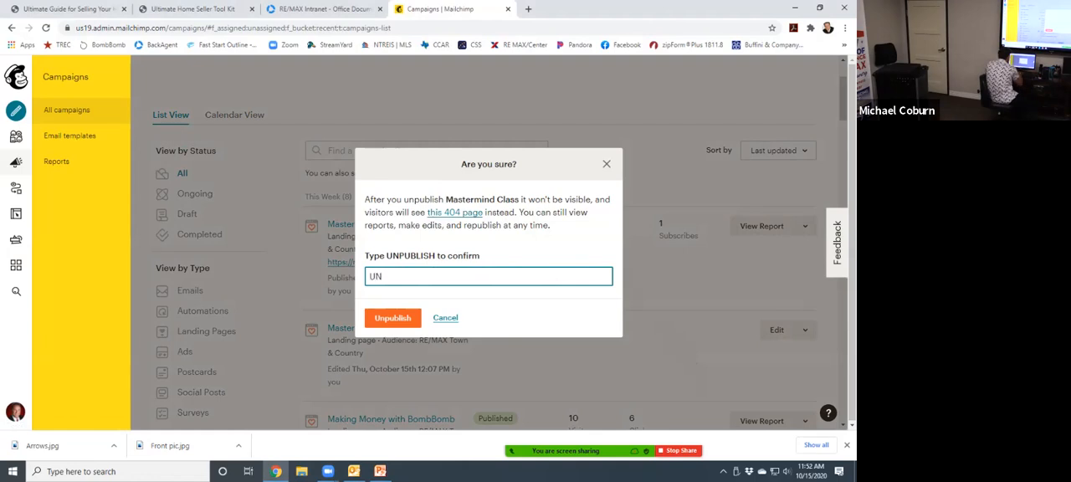
{"action": "type", "text": "UNPUBLISH"}
{"action": "key", "text": "Return"}
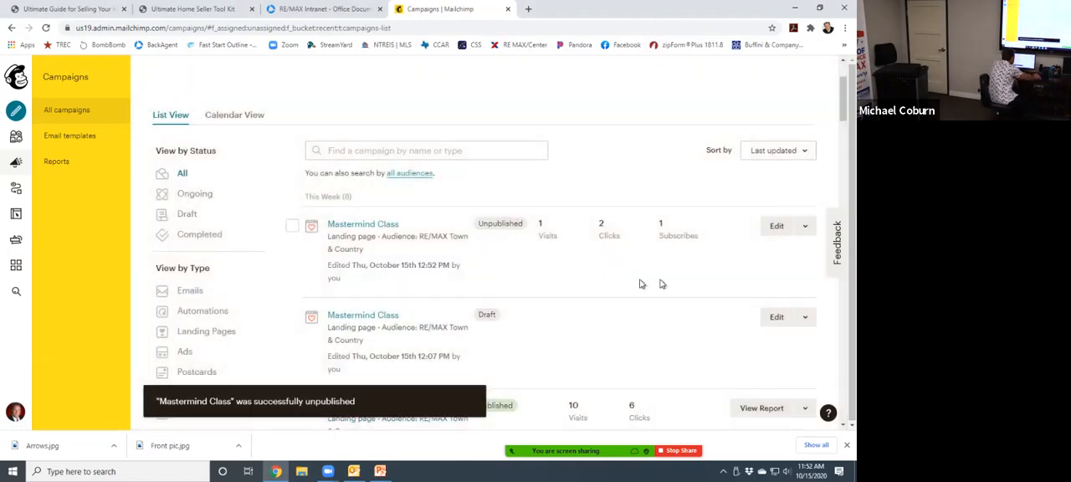
- Open the unpublished Mastermind Class landing page and bring up its content design for editing
{"action": "left_click", "coordinate": [780, 227]}
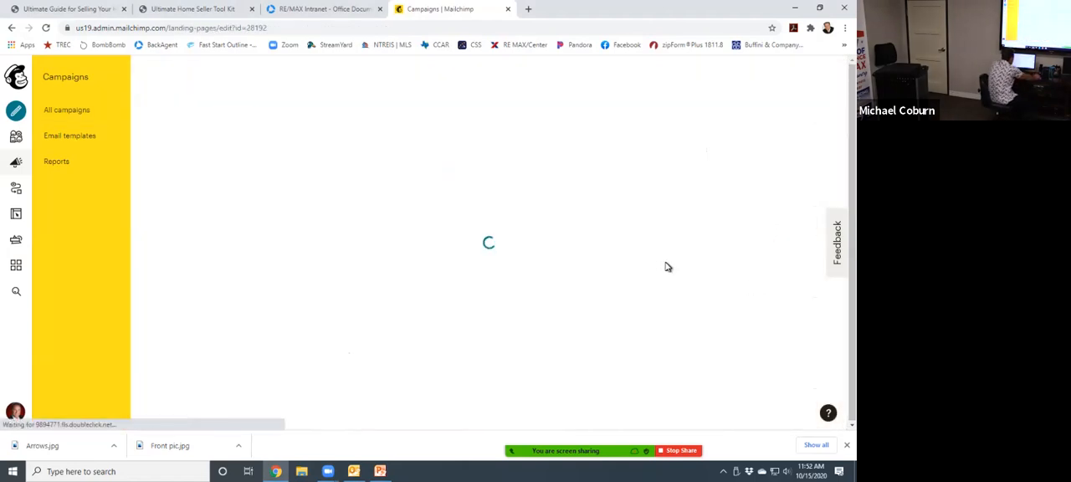
{"action": "scroll", "coordinate": [418, 284], "scroll_direction": "down", "scroll_amount": 4}
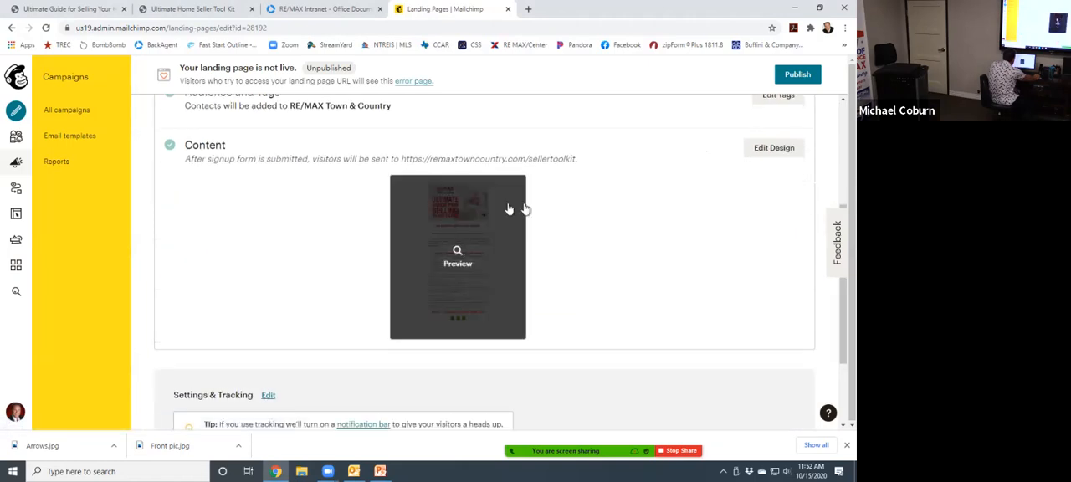
{"action": "left_click", "coordinate": [772, 150]}
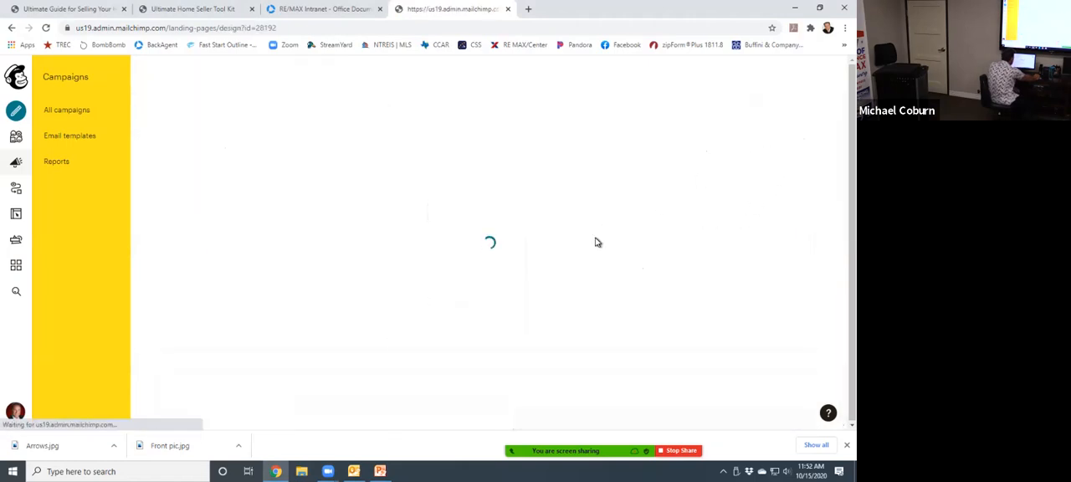
{"action": "scroll", "coordinate": [335, 303], "scroll_direction": "down", "scroll_amount": 4}
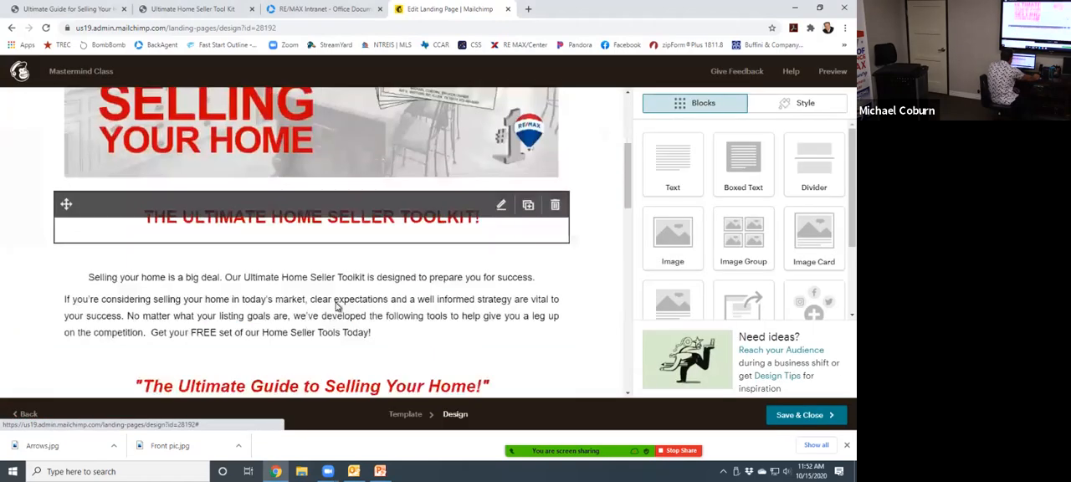
- Delete and retype the "r" of "Your" in the red "The Ultimate Guide to Selling Your Home!" heading and save the text block
{"action": "scroll", "coordinate": [370, 289], "scroll_direction": "up", "scroll_amount": 1}
{"action": "scroll", "coordinate": [380, 285], "scroll_direction": "down", "scroll_amount": 1}
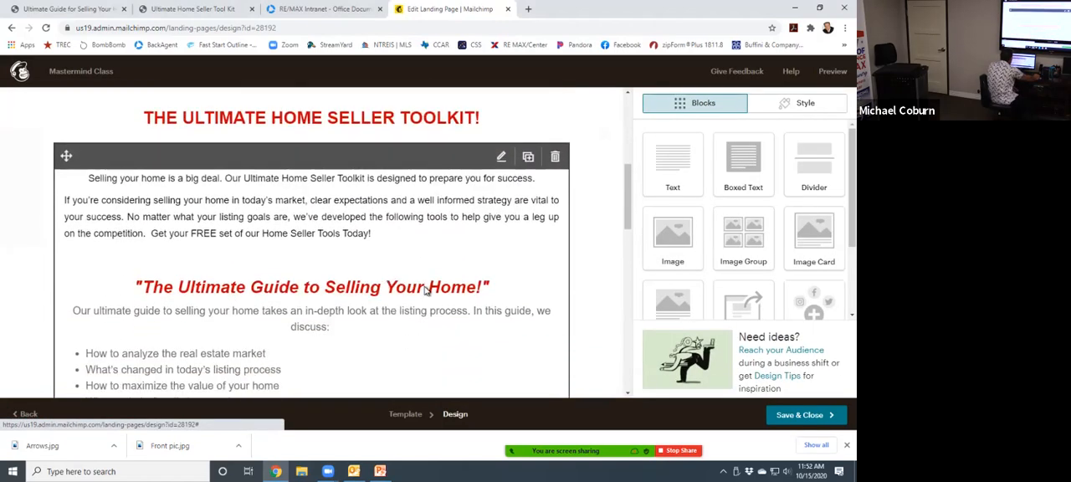
{"action": "left_click", "coordinate": [423, 292]}
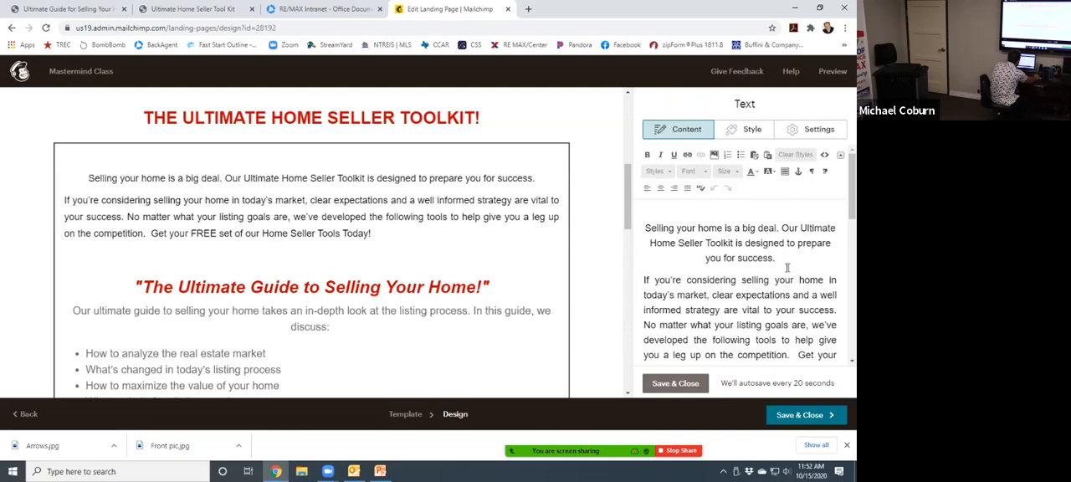
{"action": "scroll", "coordinate": [787, 268], "scroll_direction": "down", "scroll_amount": 5}
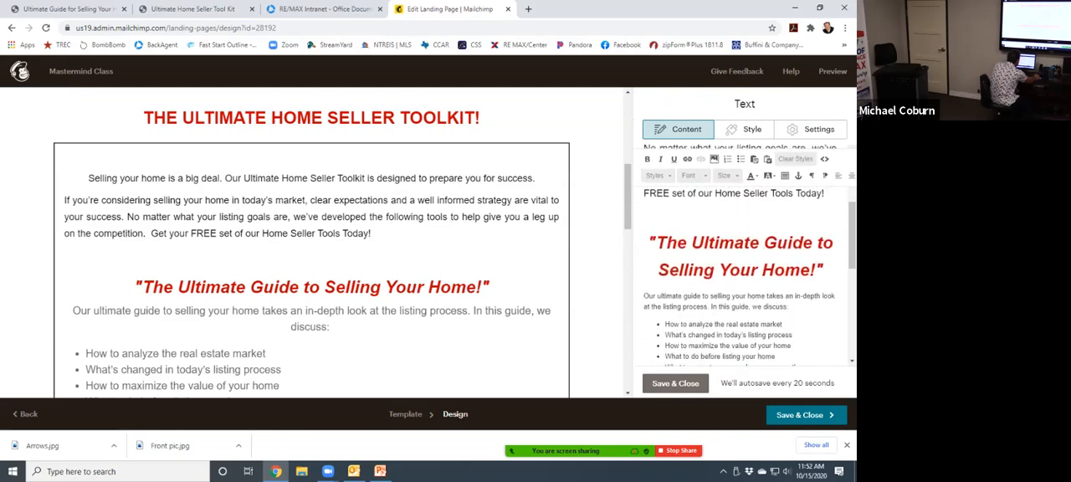
{"action": "key", "text": "BackSpace"}
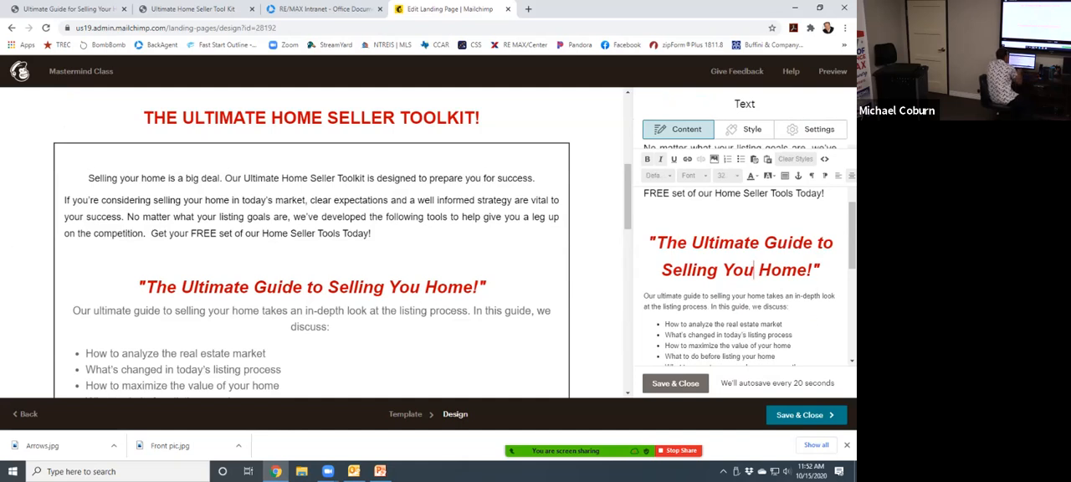
{"action": "type", "text": "R"}
{"action": "key", "text": "BackSpace"}
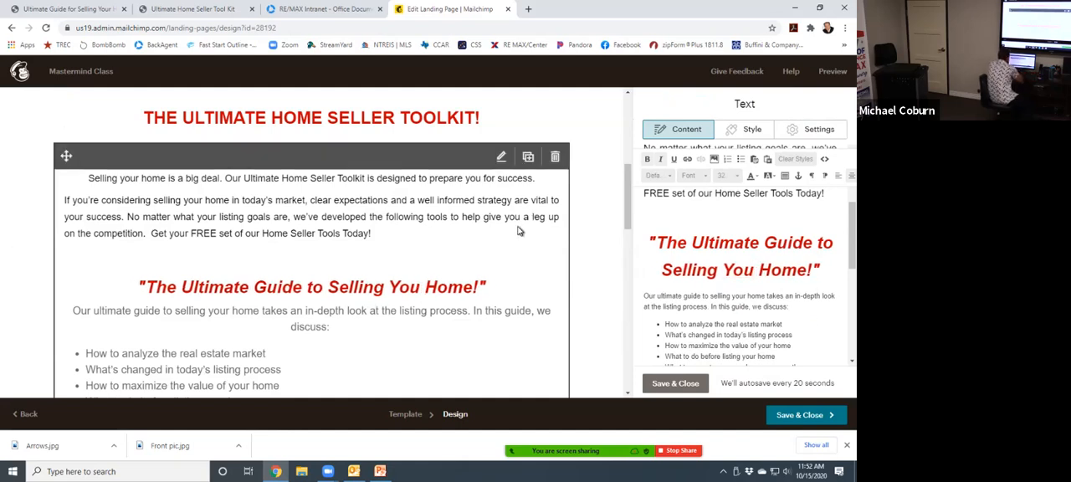
{"action": "type", "text": "r"}
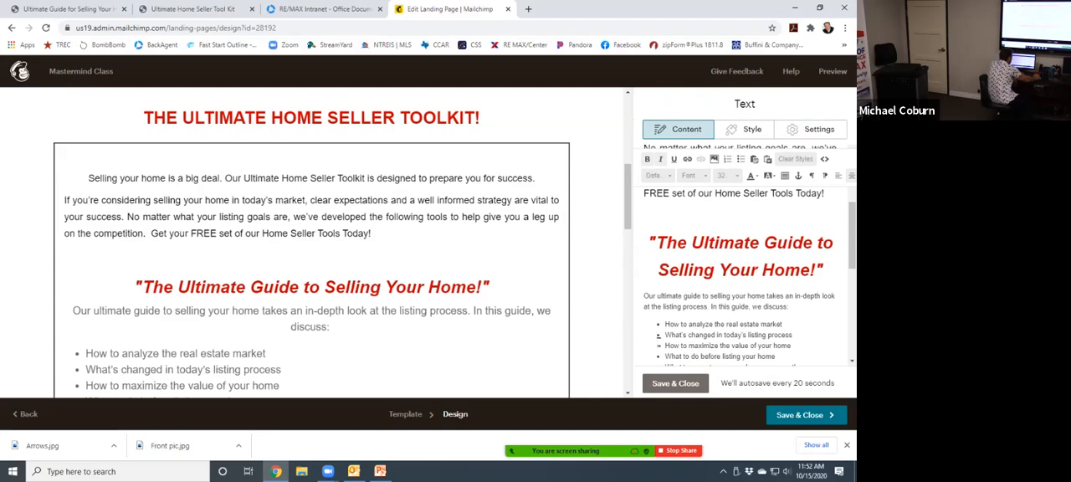
{"action": "left_click", "coordinate": [675, 383]}
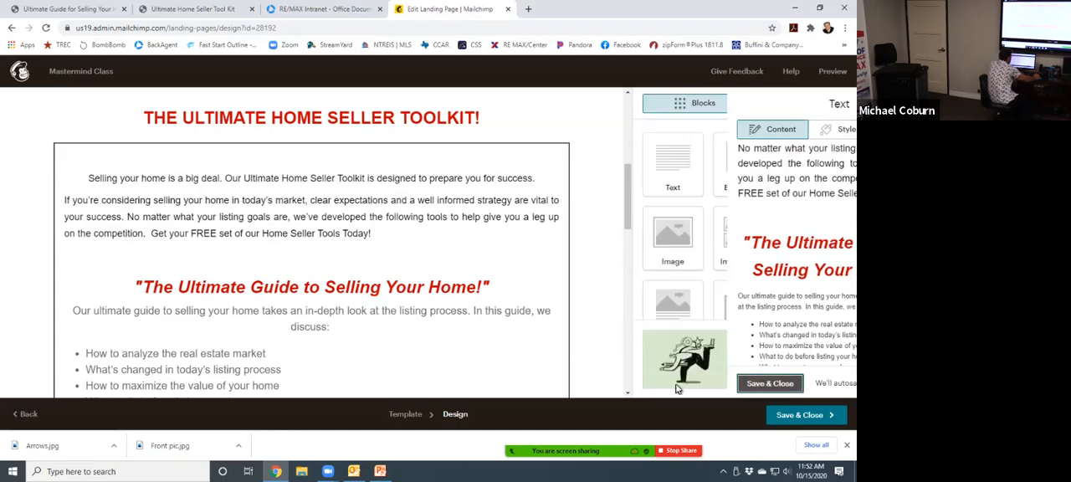
- Save the page design and publish the Mastermind Class landing page again
{"action": "left_click", "coordinate": [806, 415]}
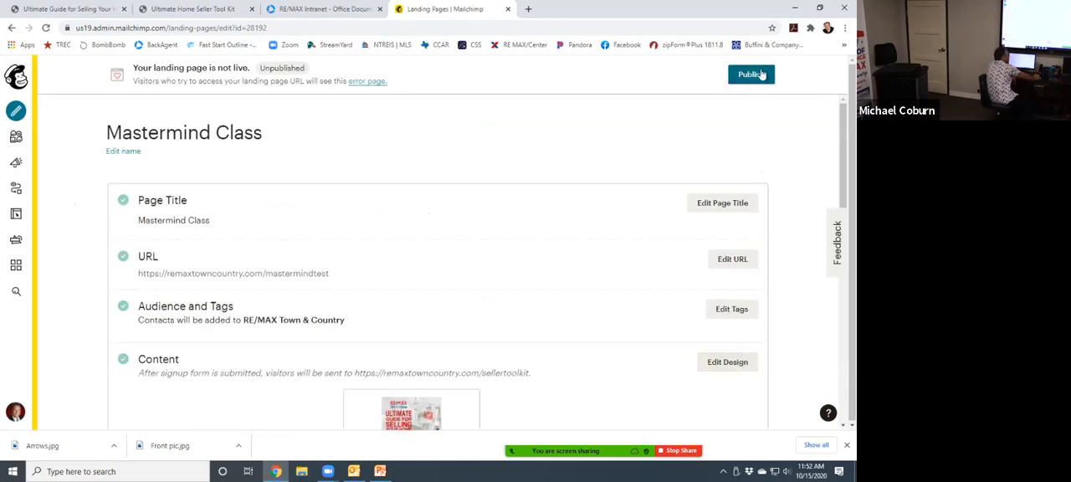
{"action": "left_click", "coordinate": [750, 75]}
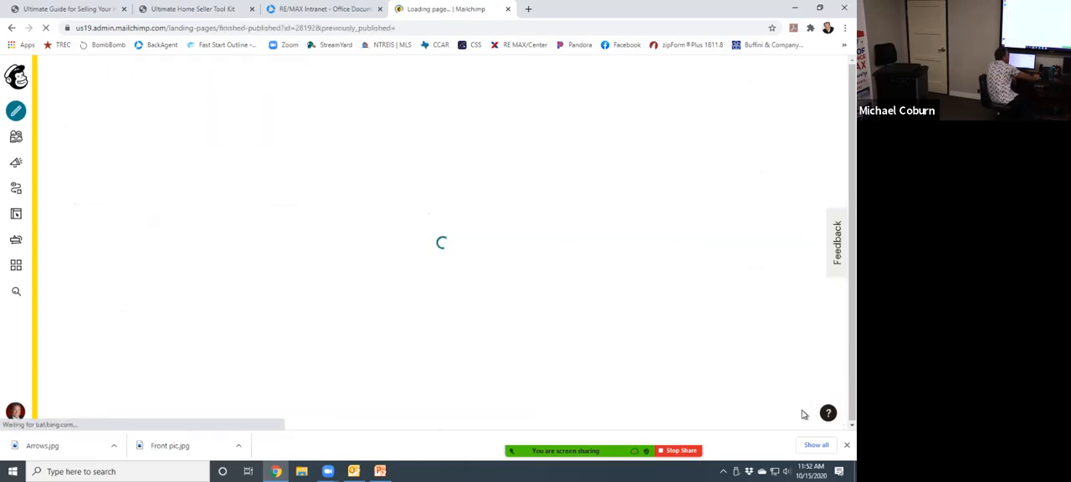
- Open the live Mastermind Class landing page, look through it and stop the screen share
{"action": "left_click", "coordinate": [187, 171]}
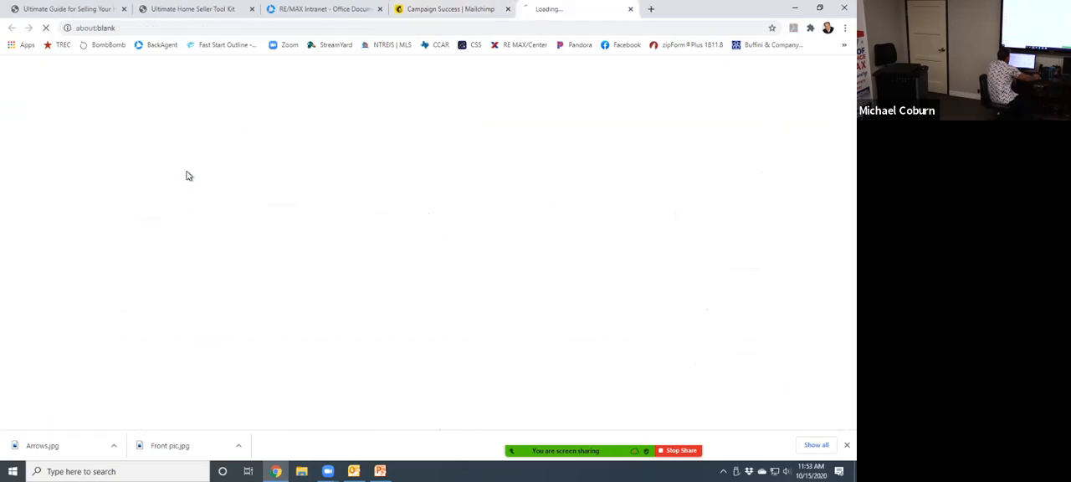
{"action": "scroll", "coordinate": [435, 218], "scroll_direction": "down", "scroll_amount": 5}
{"action": "scroll", "coordinate": [436, 222], "scroll_direction": "up", "scroll_amount": 6}
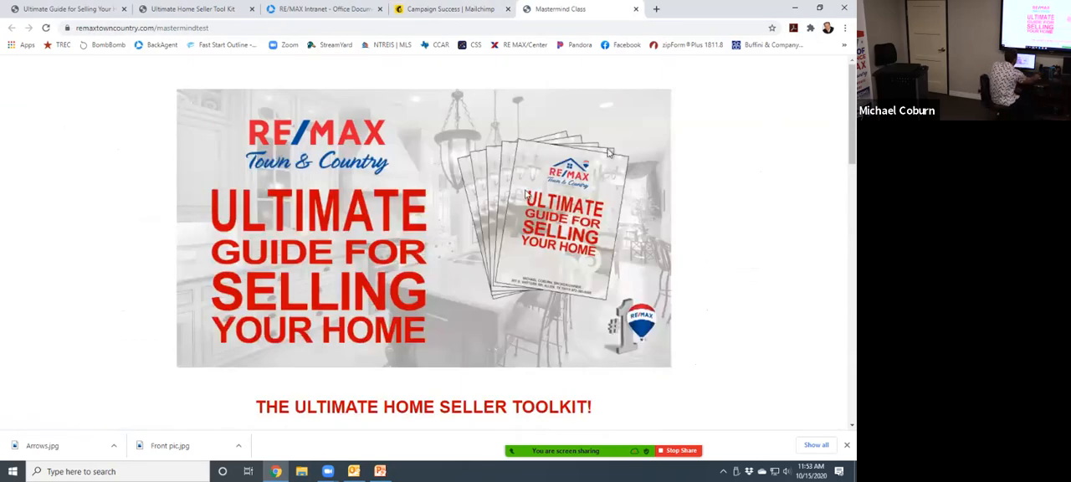
{"action": "left_click", "coordinate": [680, 450]}
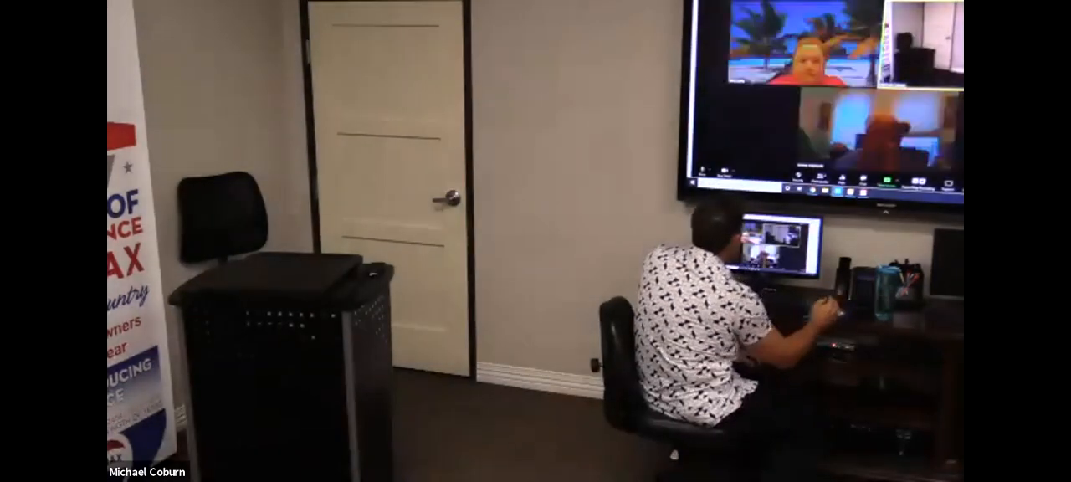